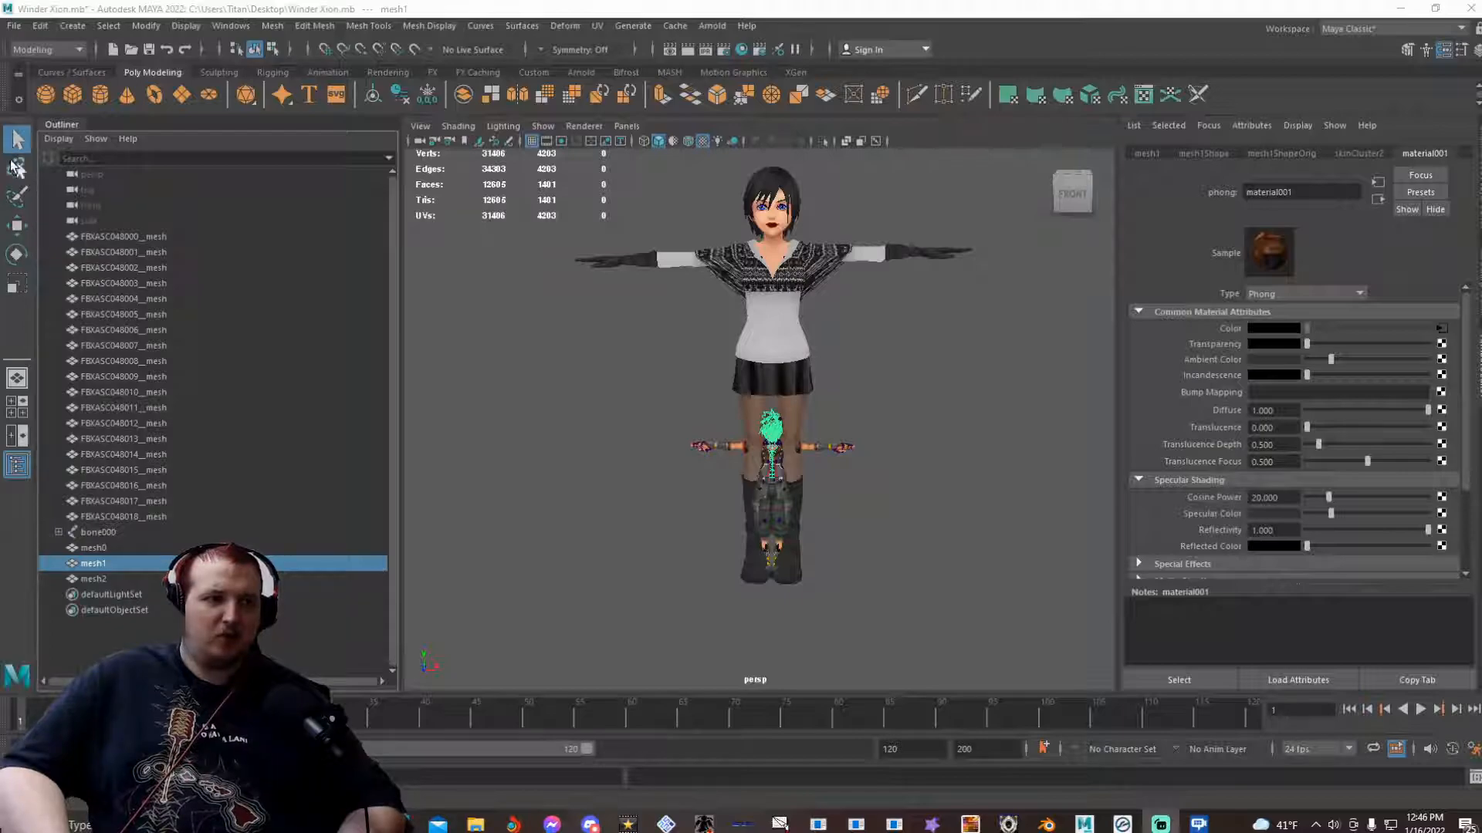
# - Show mesh1's transform channels and unlock all its Translate, Rotate and Scale attributes
pyautogui.click(16, 287)
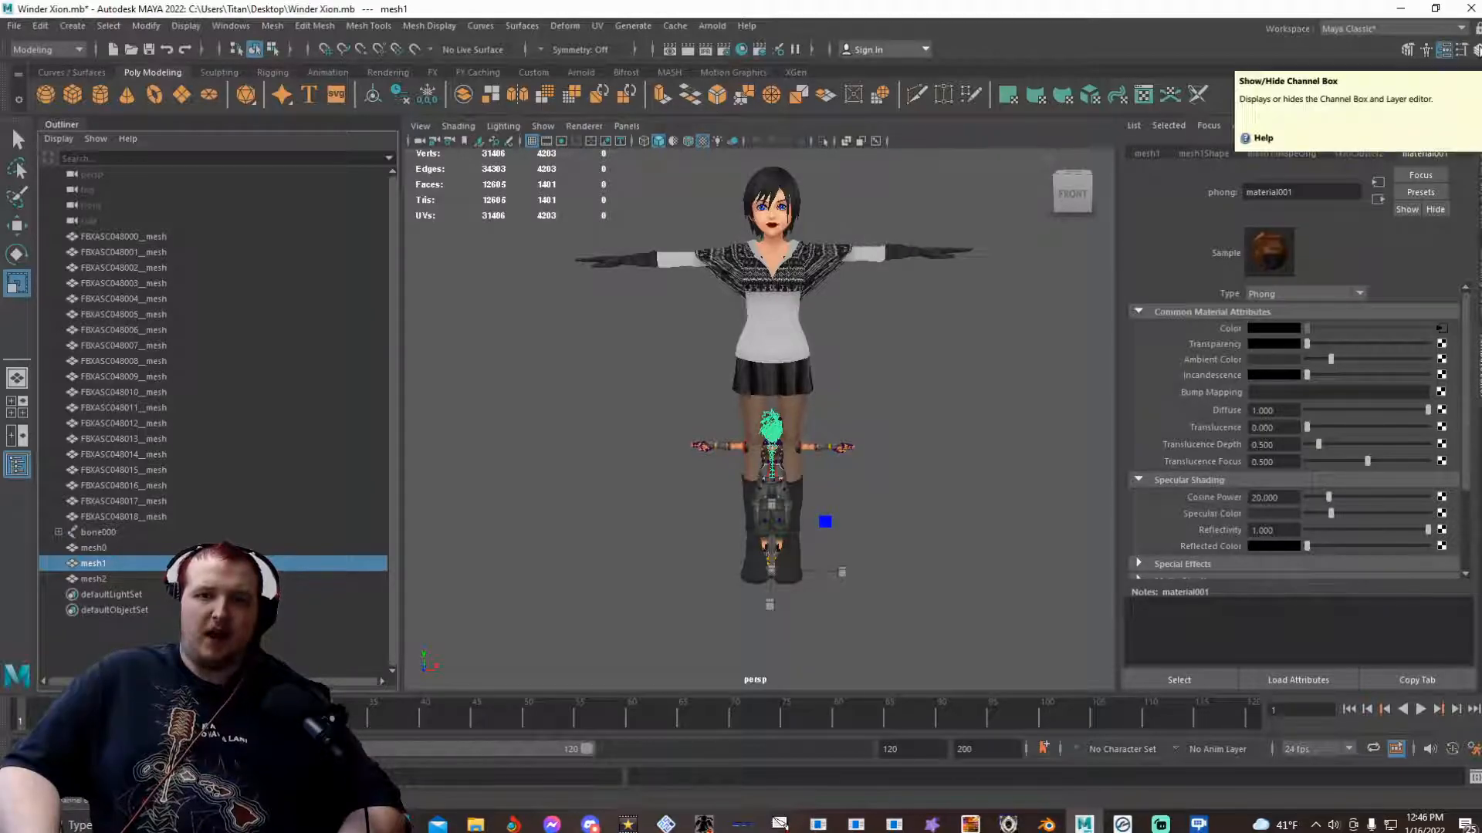
pyautogui.click(1475, 49)
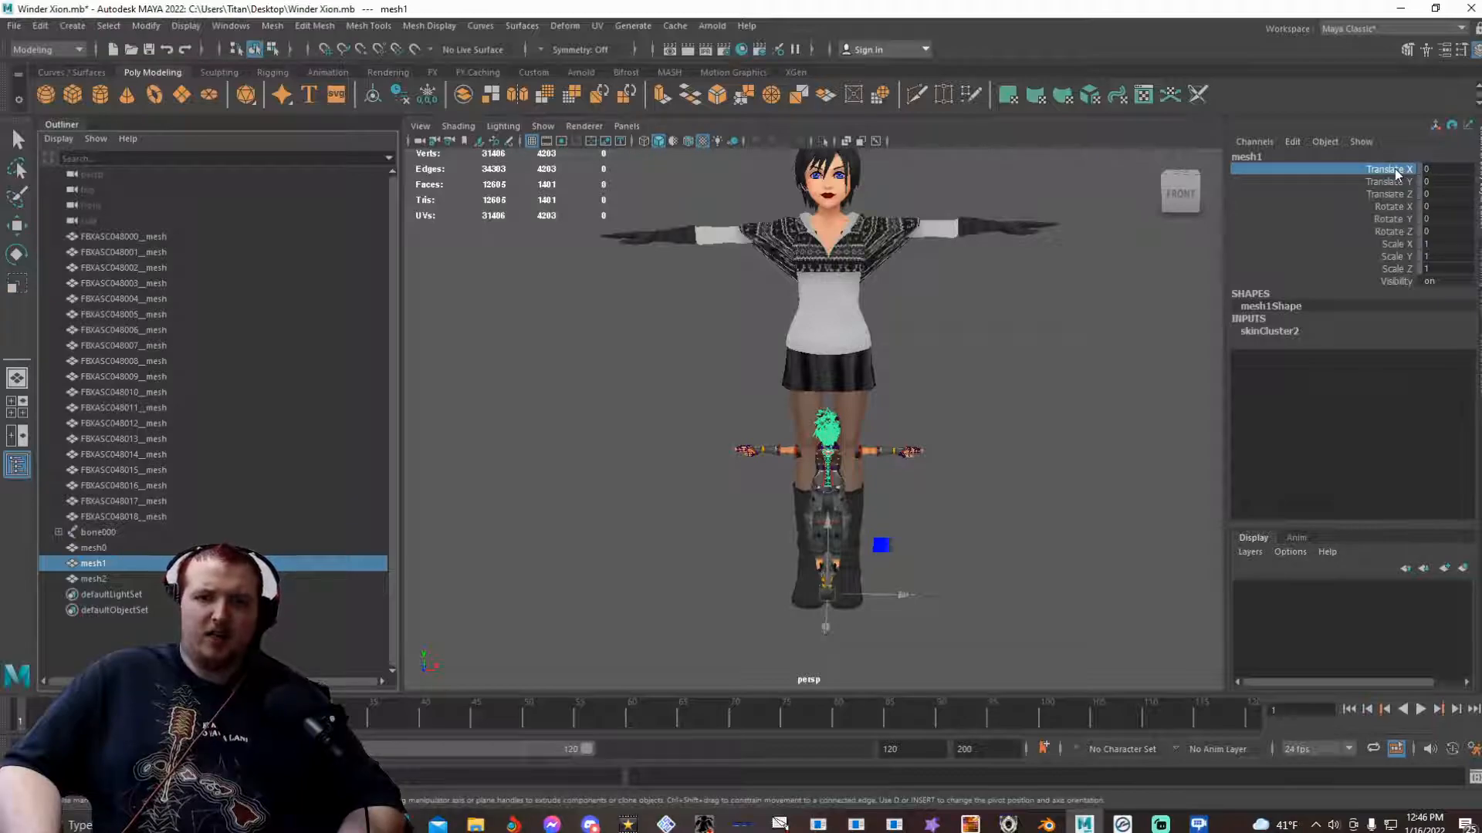
pyautogui.moveTo(1395, 168); pyautogui.dragTo(1398, 264)
pyautogui.rightClick(1396, 263)
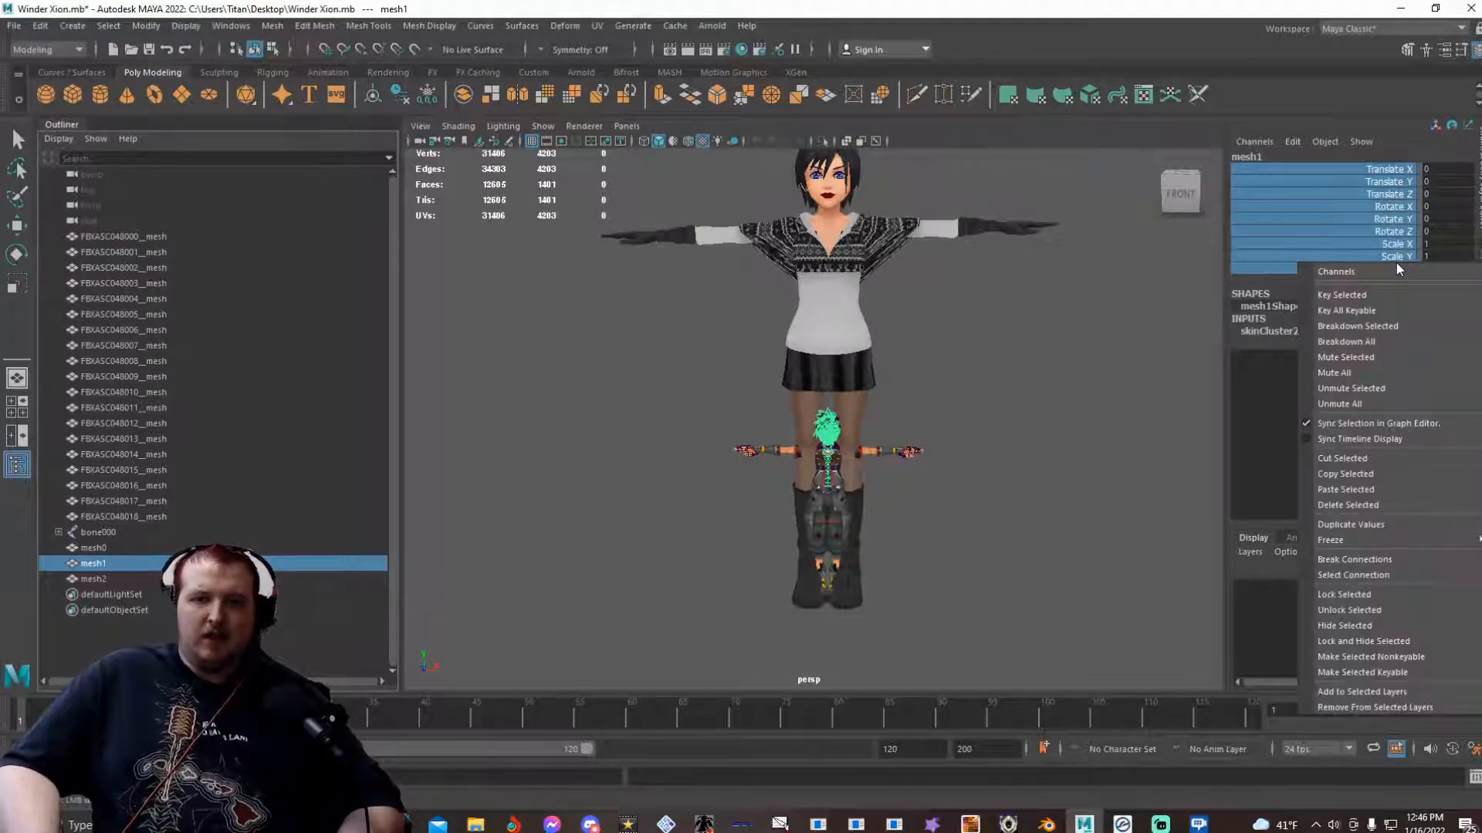
pyautogui.click(1333, 612)
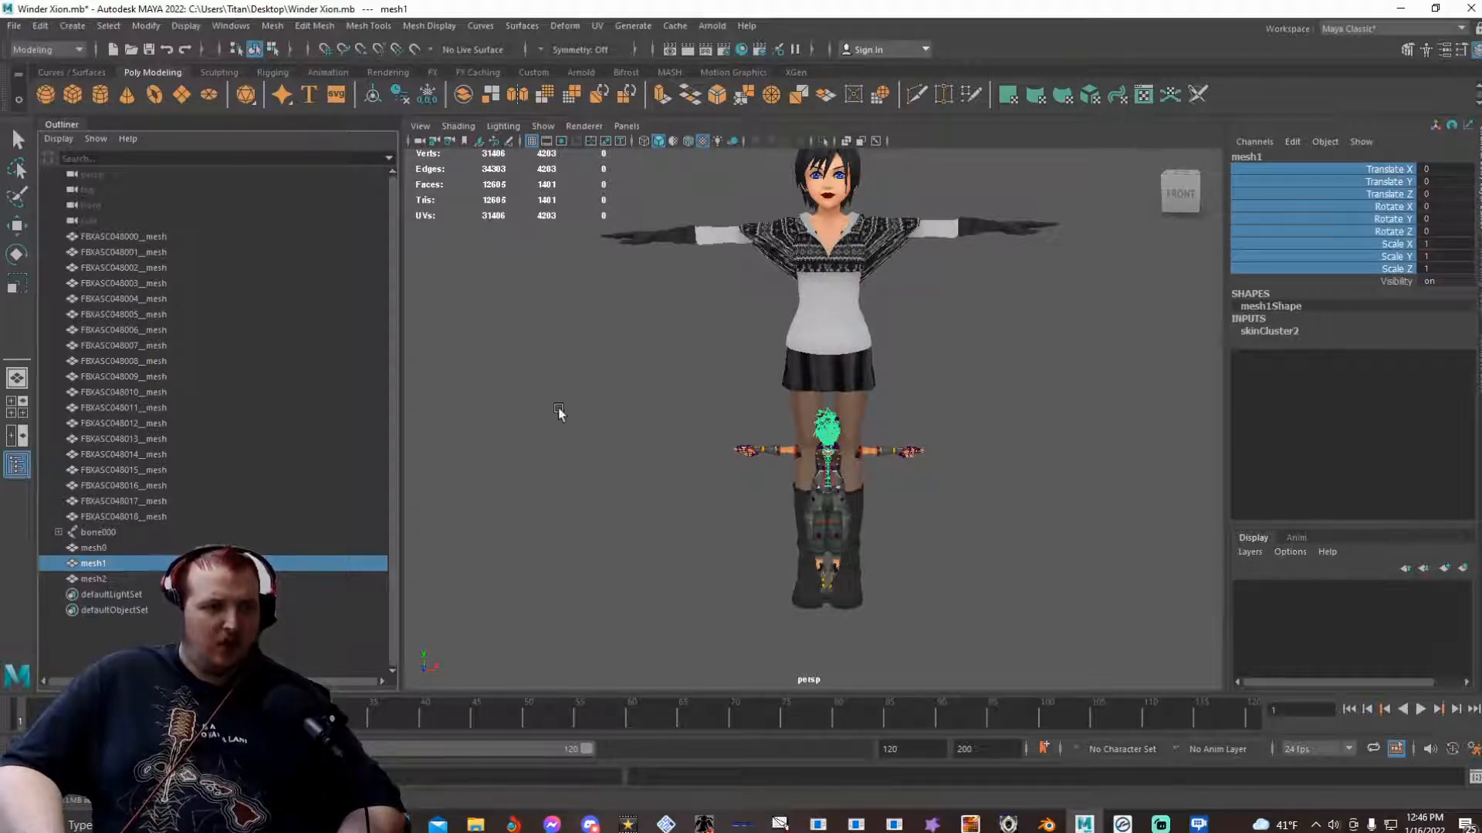
# - Combine all the large character's parts, FBXASC048000__mesh through FBXASC048018__mesh, into a single mesh
pyautogui.click(22, 284)
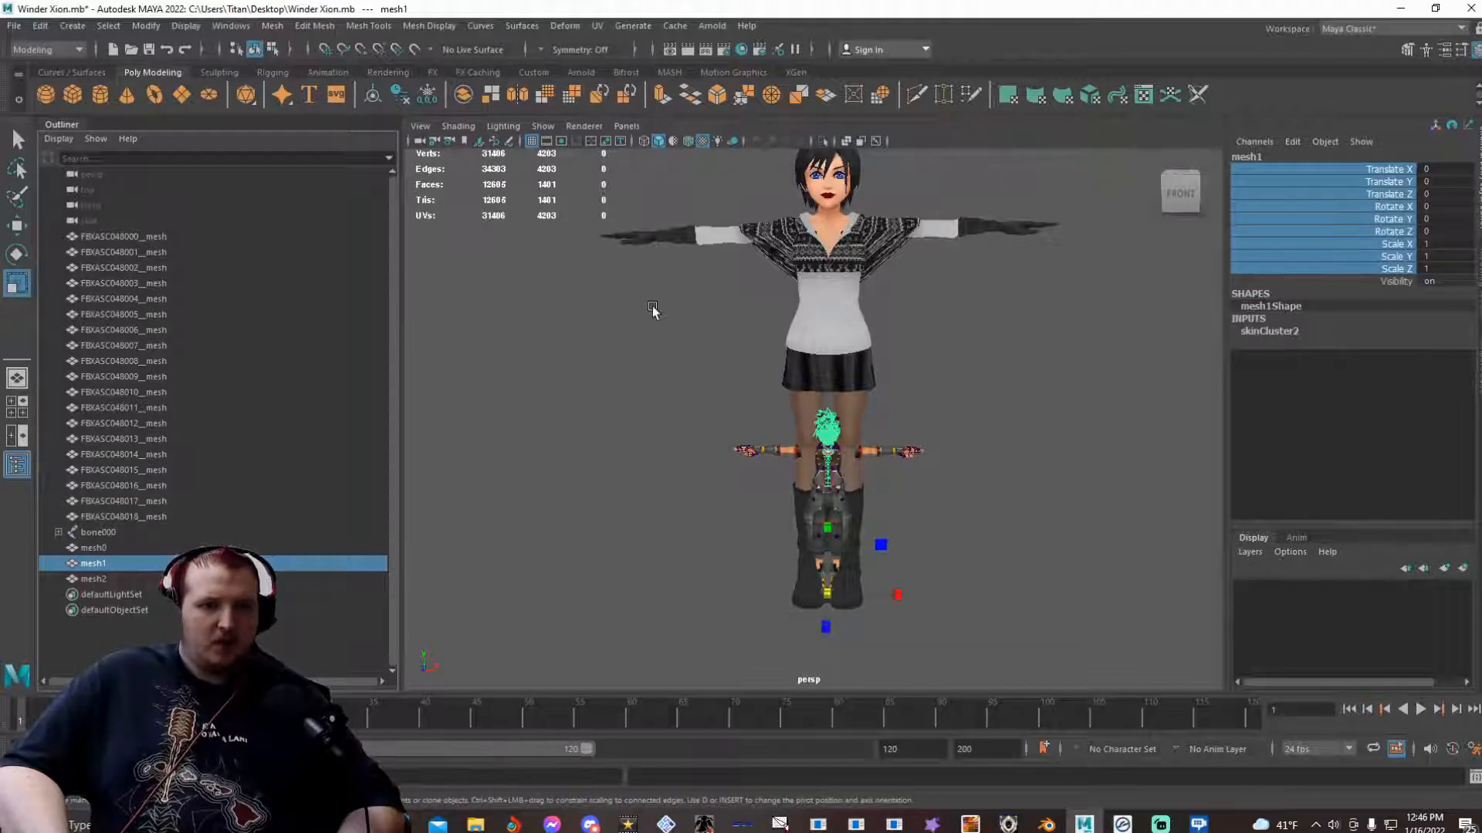
pyautogui.click(828, 316)
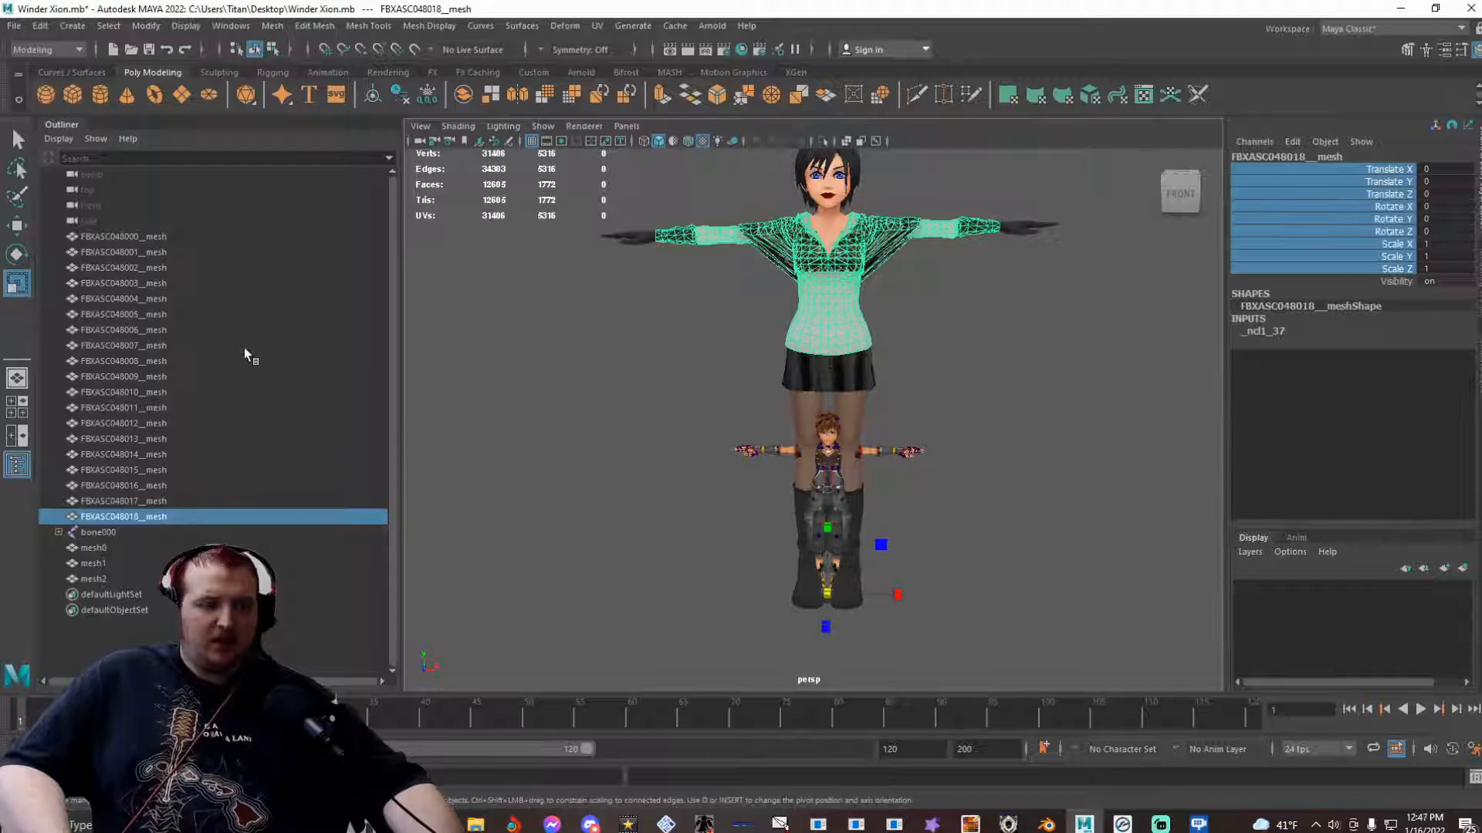
pyautogui.keyDown('shift'); pyautogui.click(177, 236); pyautogui.keyUp('shift')
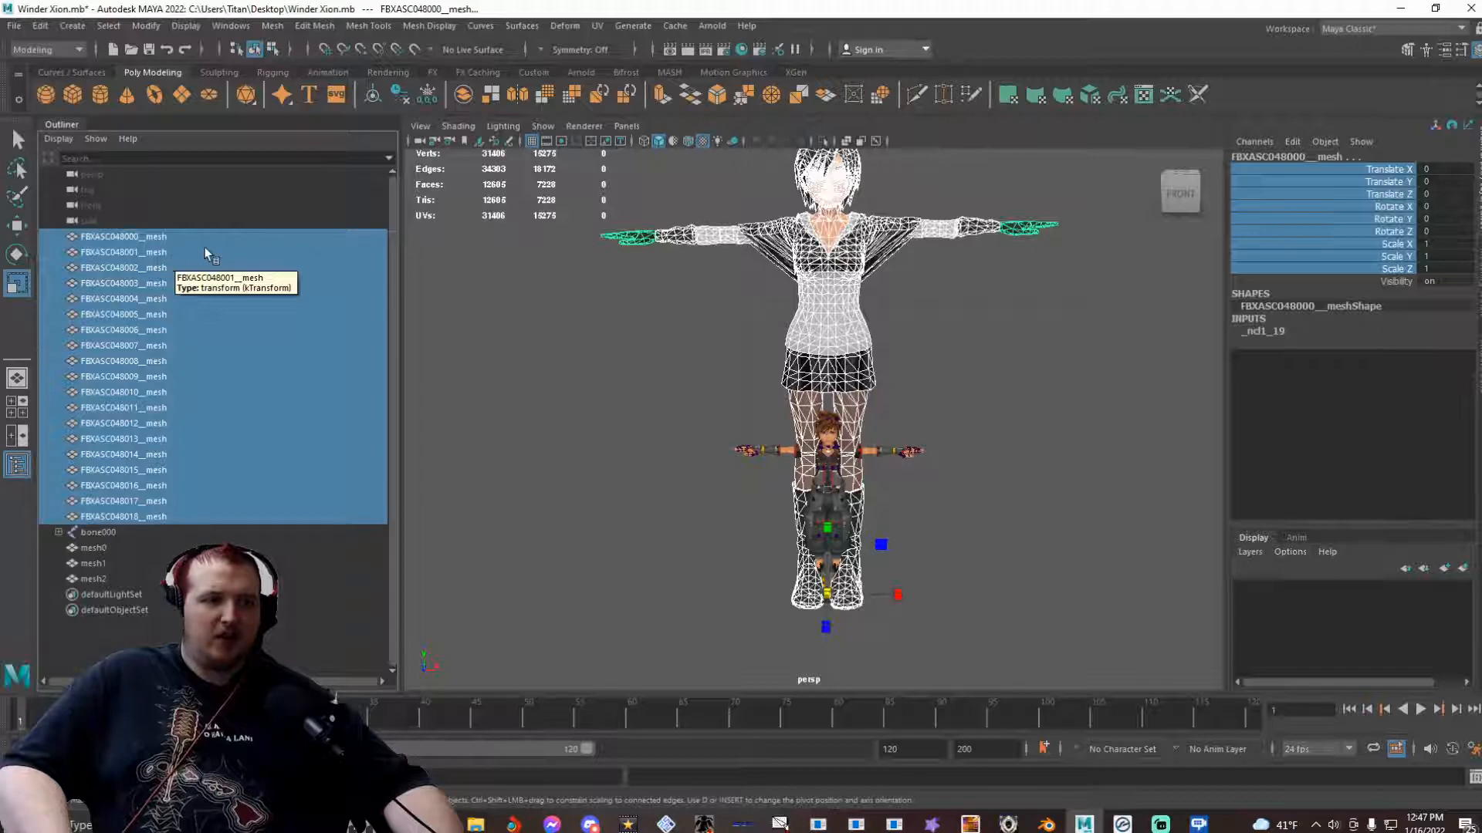
pyautogui.click(276, 26)
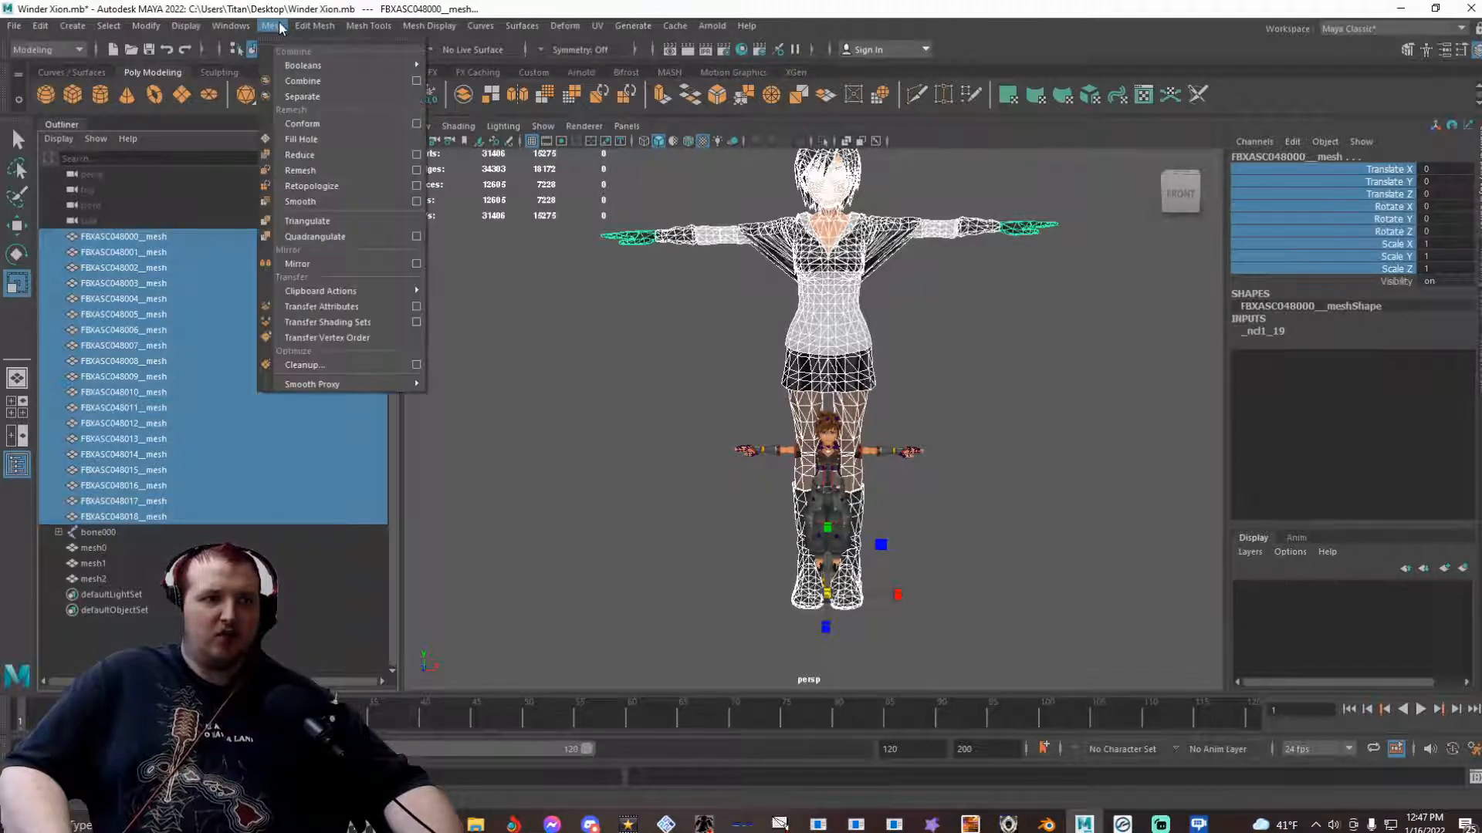
pyautogui.click(285, 80)
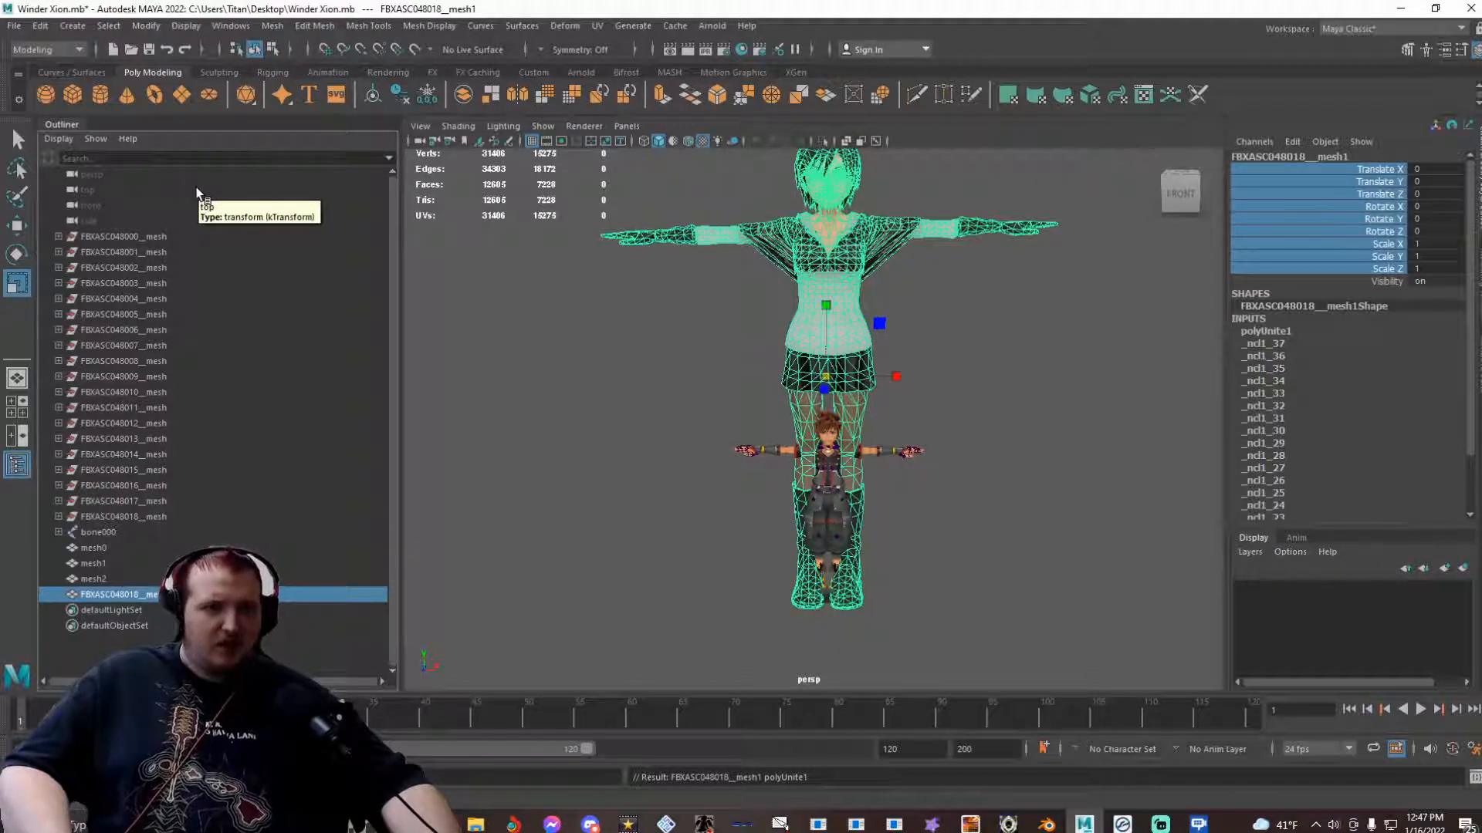
pyautogui.click(875, 325)
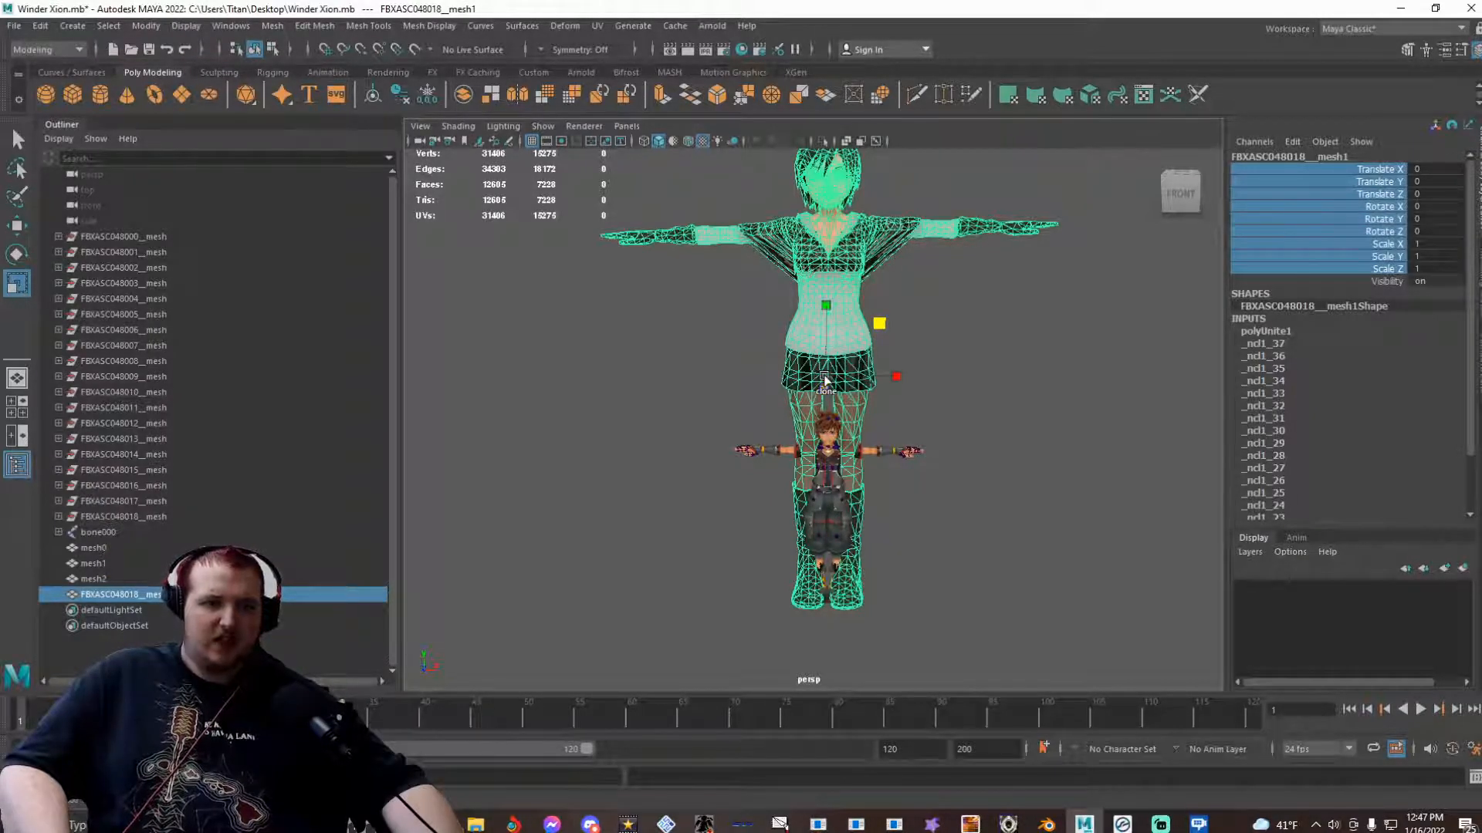
pyautogui.click(879, 324)
pyautogui.keyDown('shift'); pyautogui.moveTo(874, 330); pyautogui.dragTo(864, 335); pyautogui.keyUp('shift')
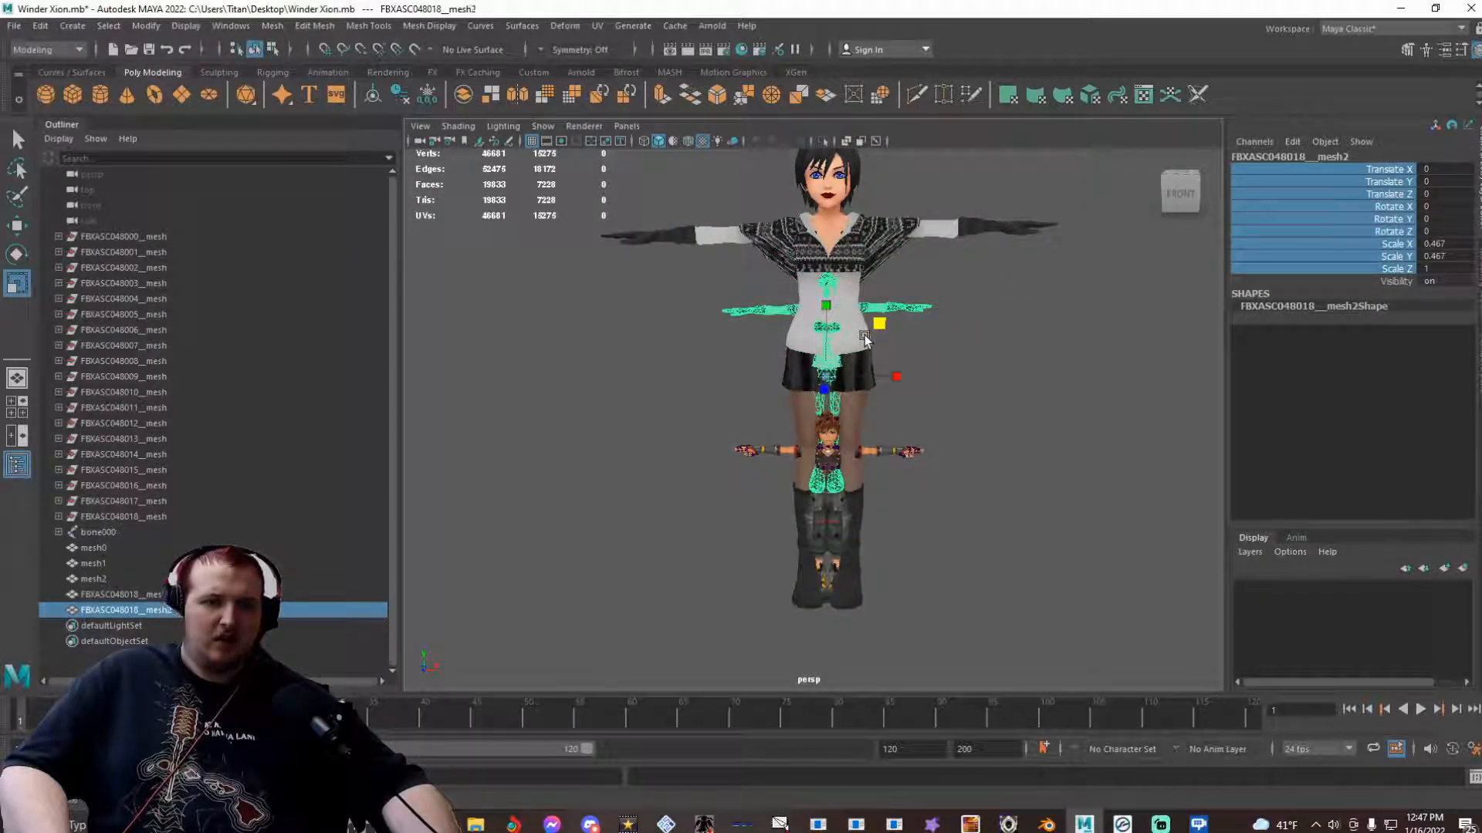
pyautogui.hotkey('ctrl', 'z')
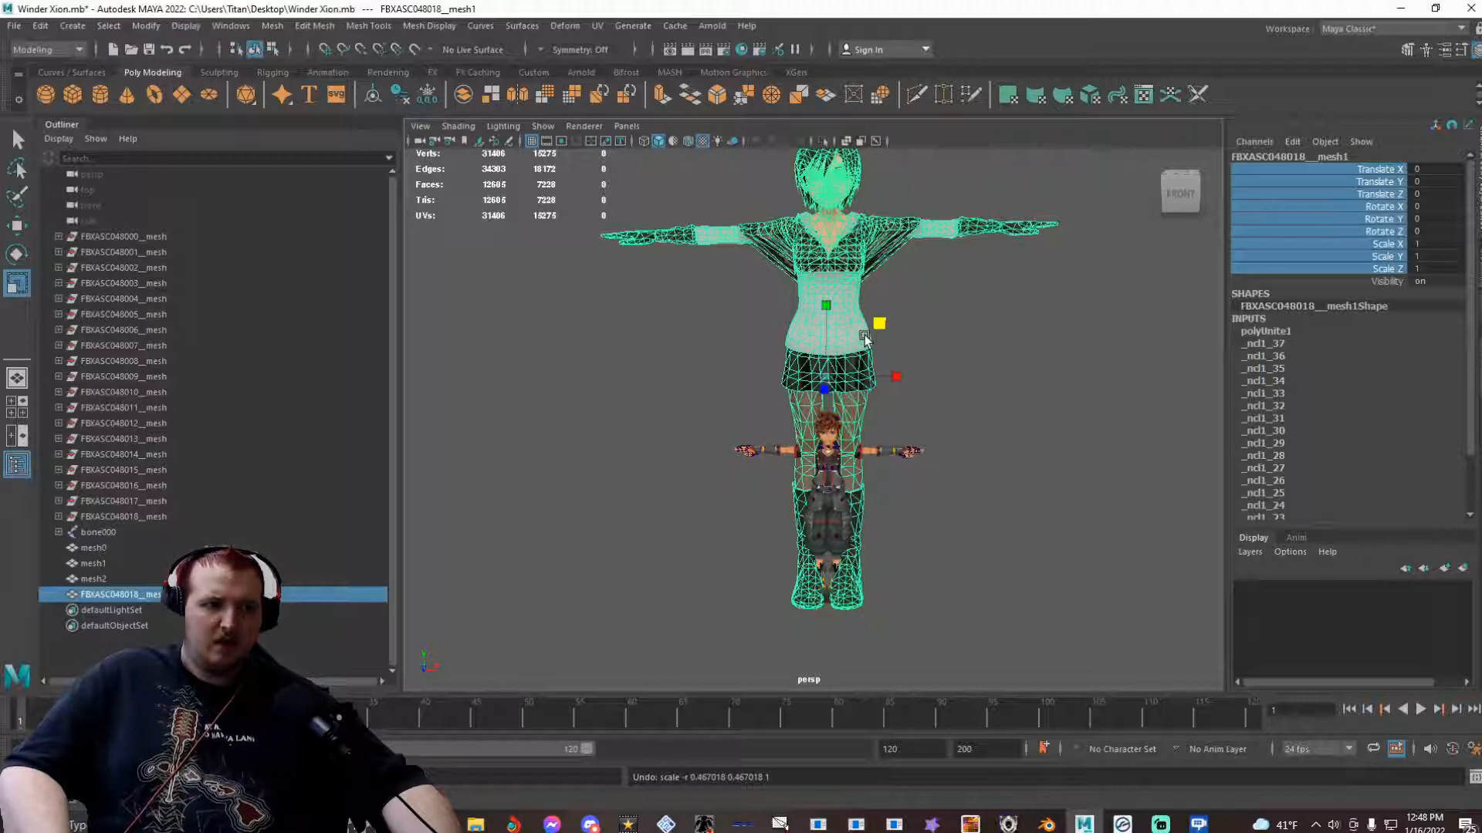
# - Scale the combined character mesh down to about 0.356 in X and Y and about 0.345 in Z
pyautogui.moveTo(877, 327)
pyautogui.mouseDown()
pyautogui.moveTo(859, 348)
pyautogui.moveTo(855, 336)
pyautogui.mouseUp()
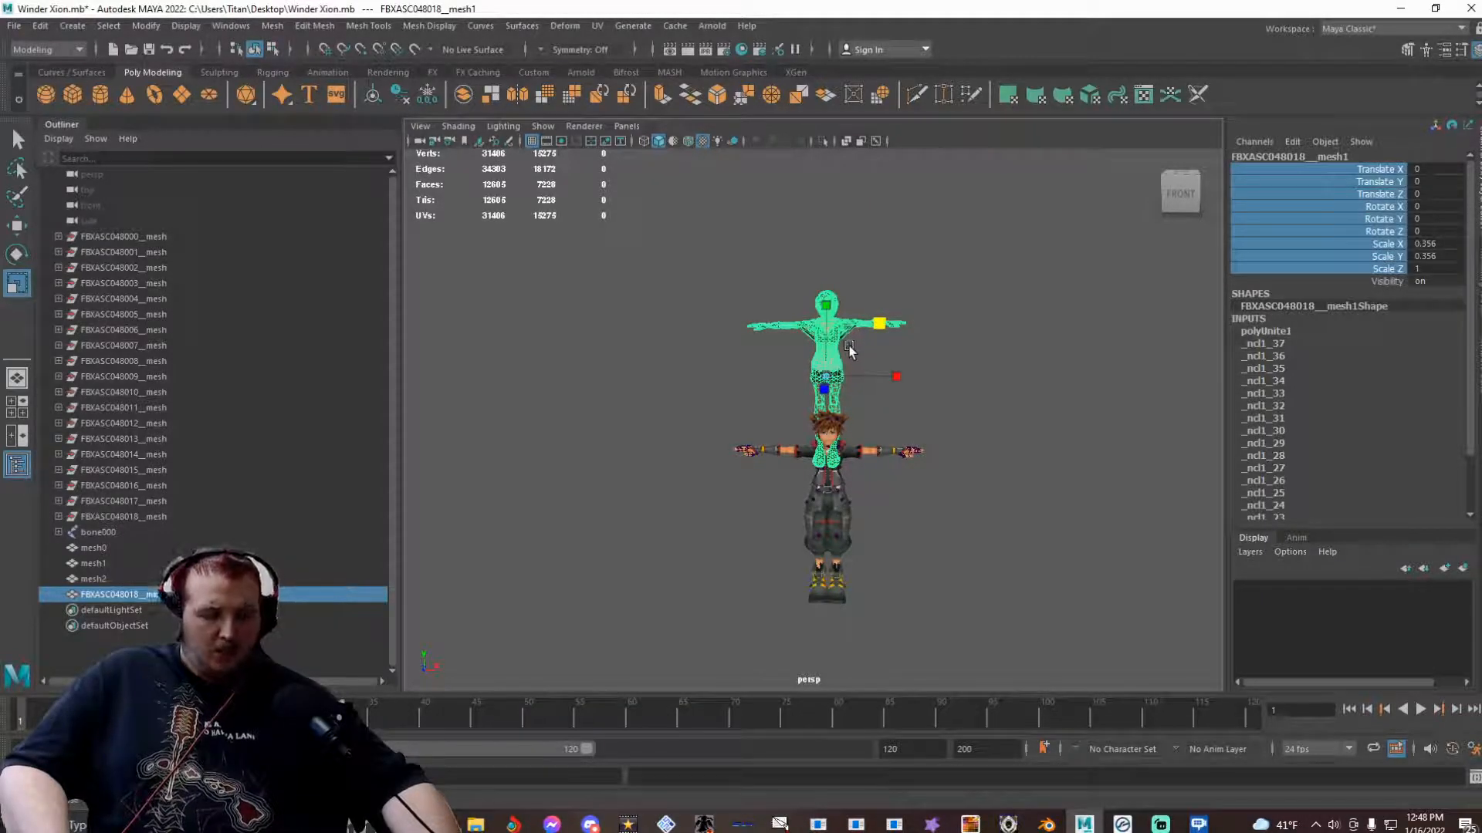
pyautogui.keyDown('alt'); pyautogui.moveTo(835, 368); pyautogui.dragTo(697, 349); pyautogui.keyUp('alt')
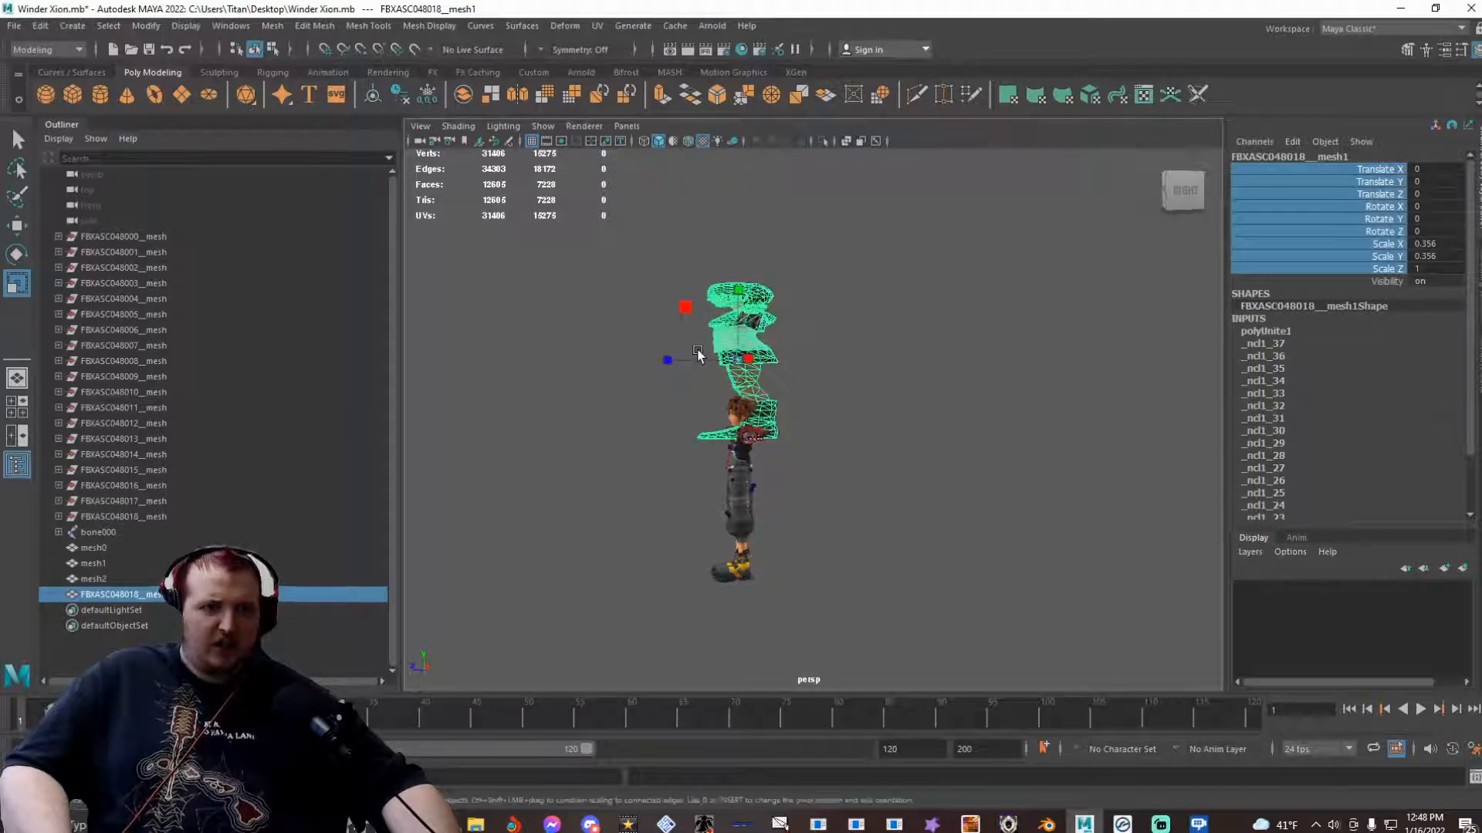
pyautogui.click(674, 359)
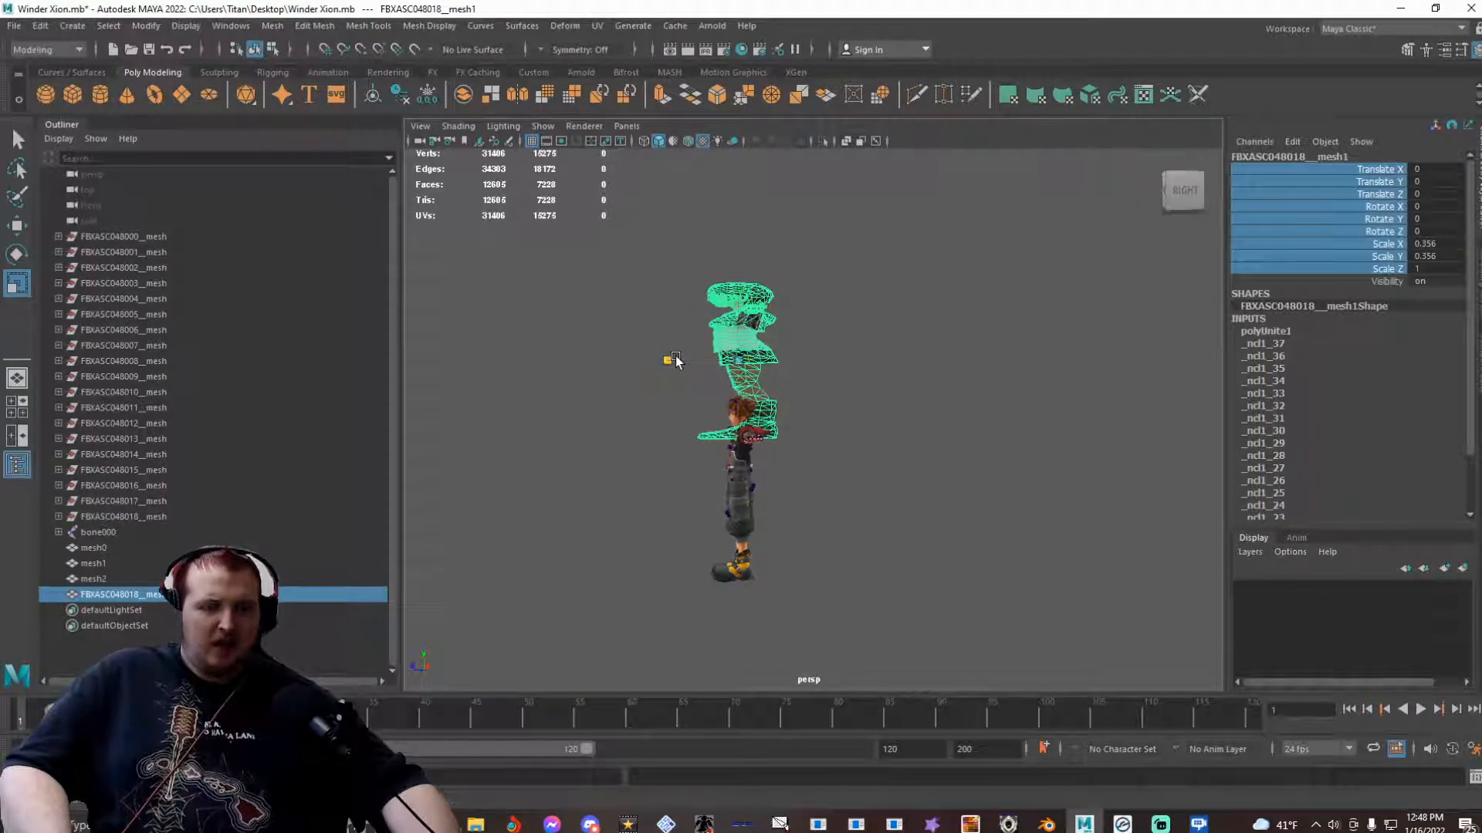
pyautogui.moveTo(677, 360); pyautogui.dragTo(718, 342)
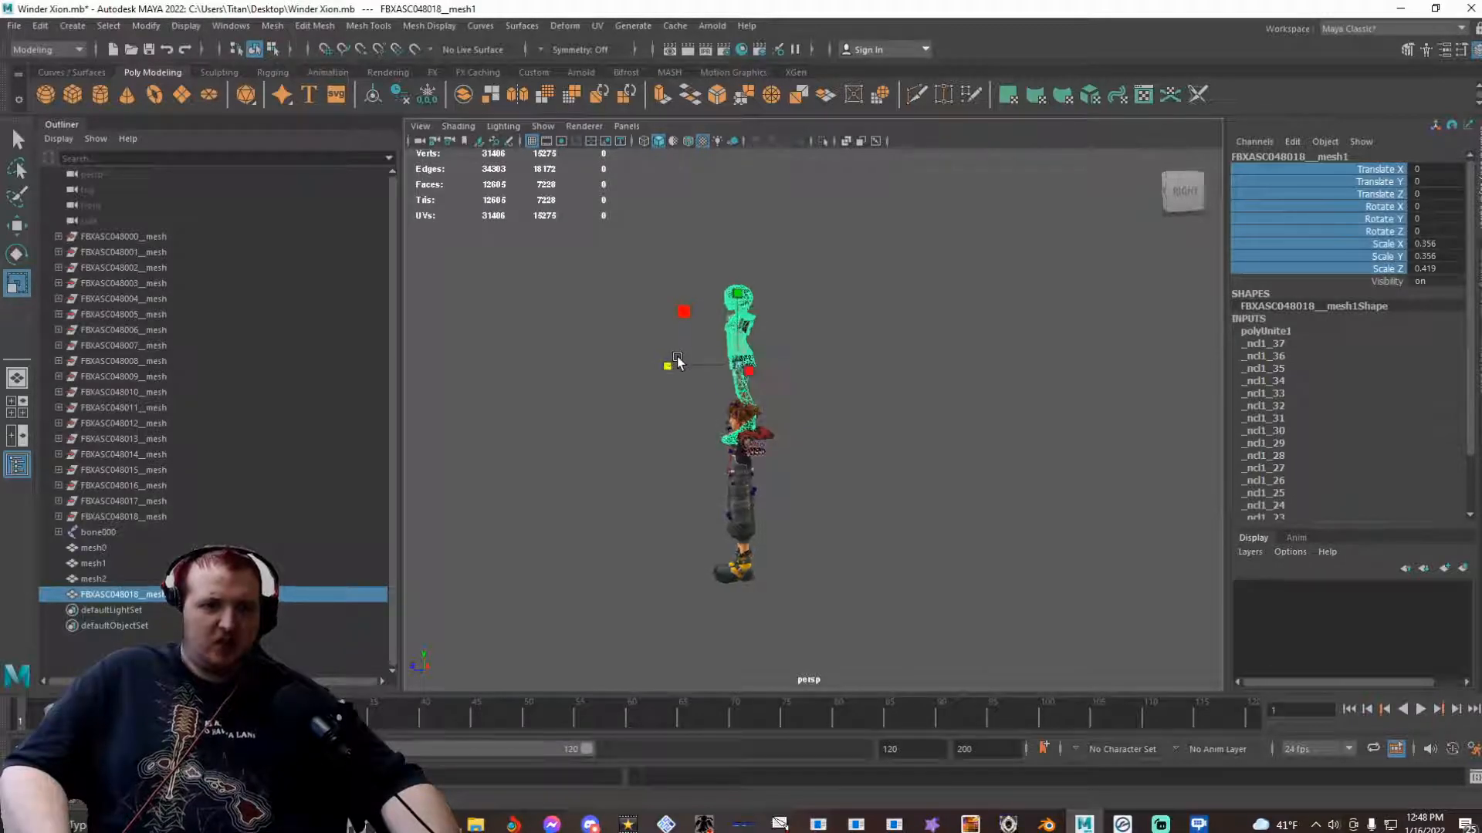
pyautogui.scroll(2, 676, 364)
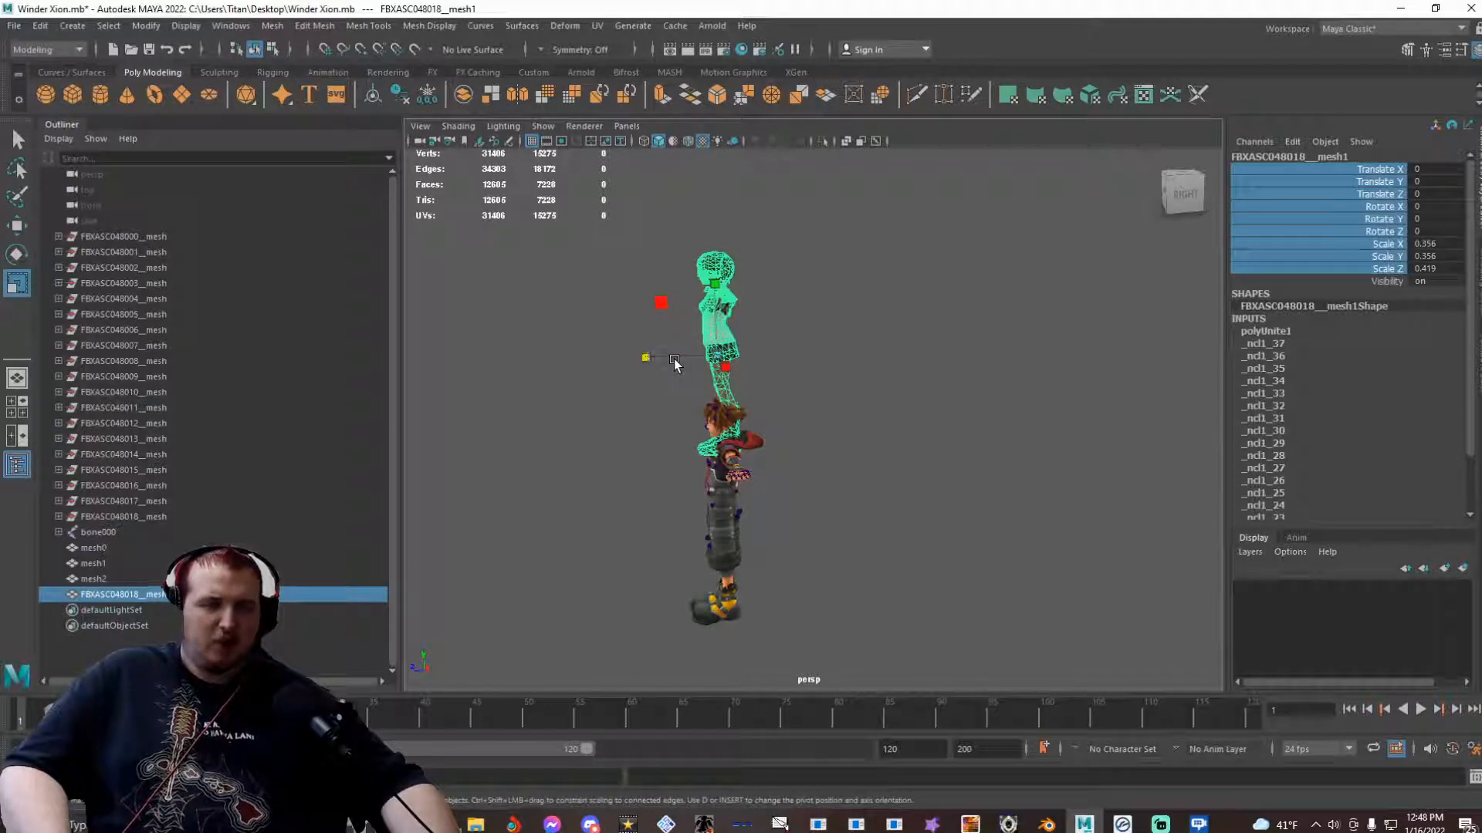
pyautogui.keyDown('alt'); pyautogui.moveTo(673, 358); pyautogui.dragTo(670, 358); pyautogui.keyUp('alt')
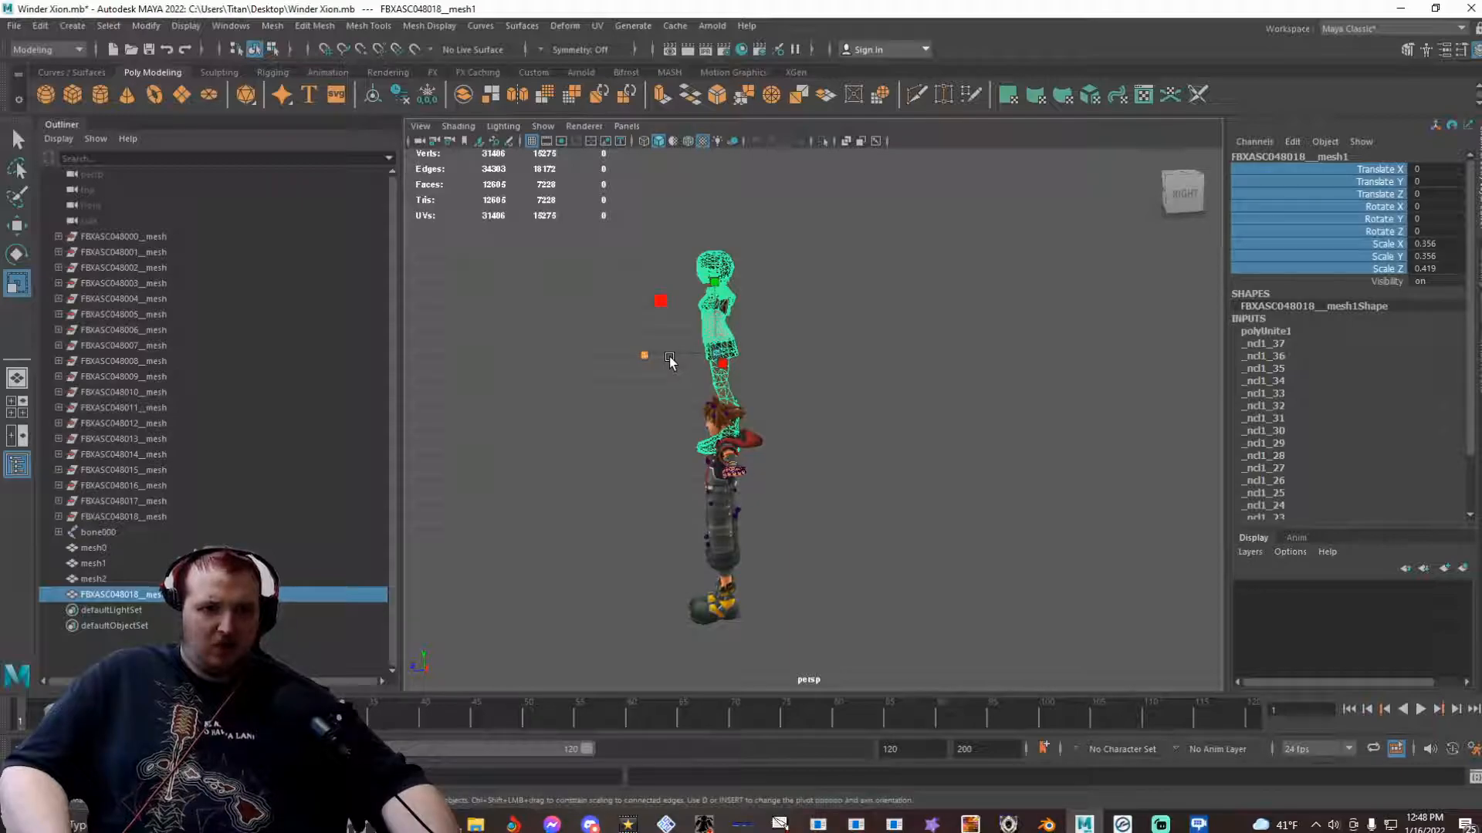
pyautogui.moveTo(665, 355); pyautogui.dragTo(752, 395)
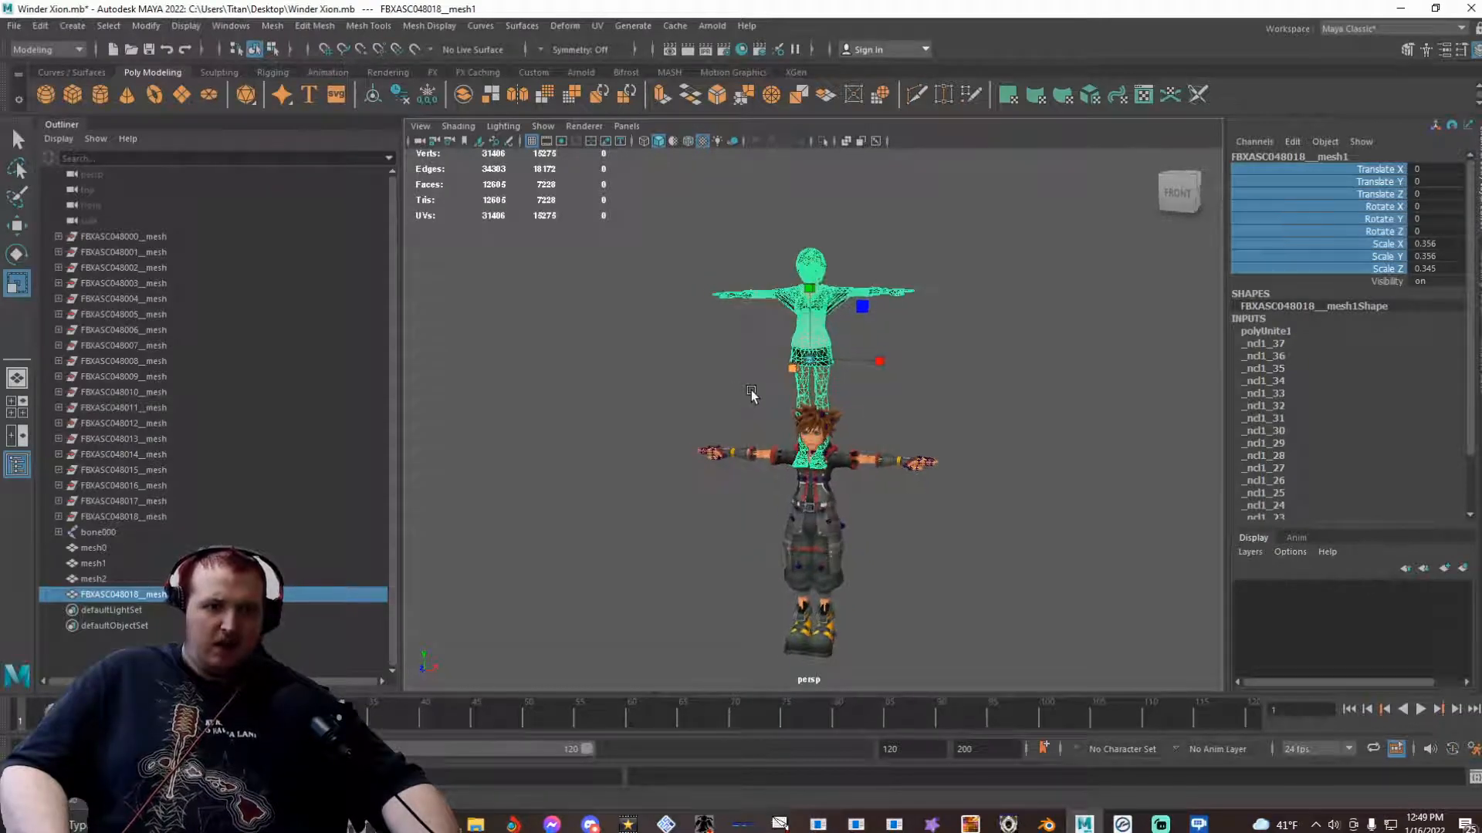
# - Lower the combined mesh onto the smaller character, to about -102.4 in Translate Y, and set its X and Y scale to about 0.388
pyautogui.click(18, 227)
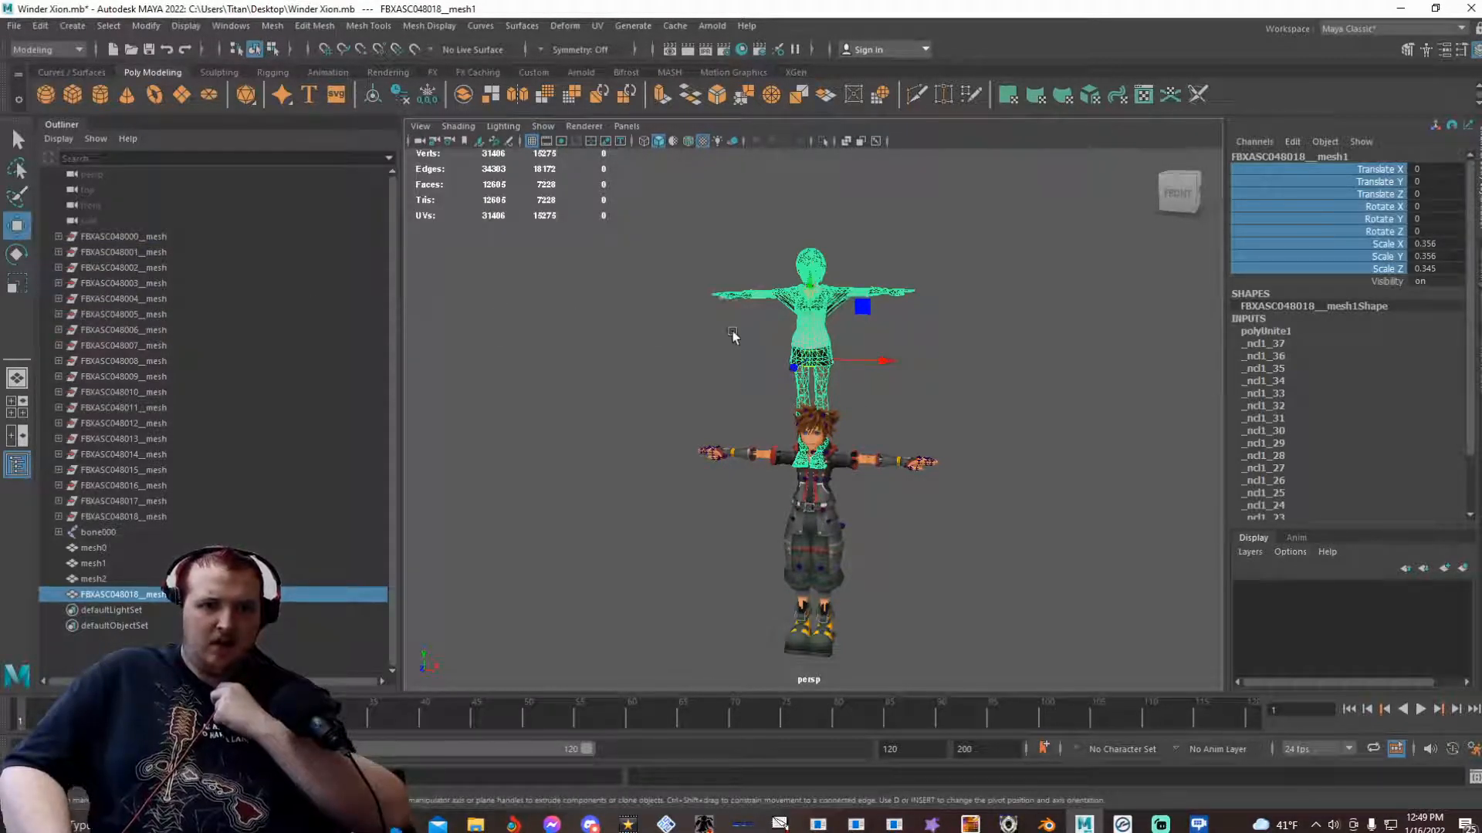
pyautogui.moveTo(814, 312); pyautogui.dragTo(764, 469)
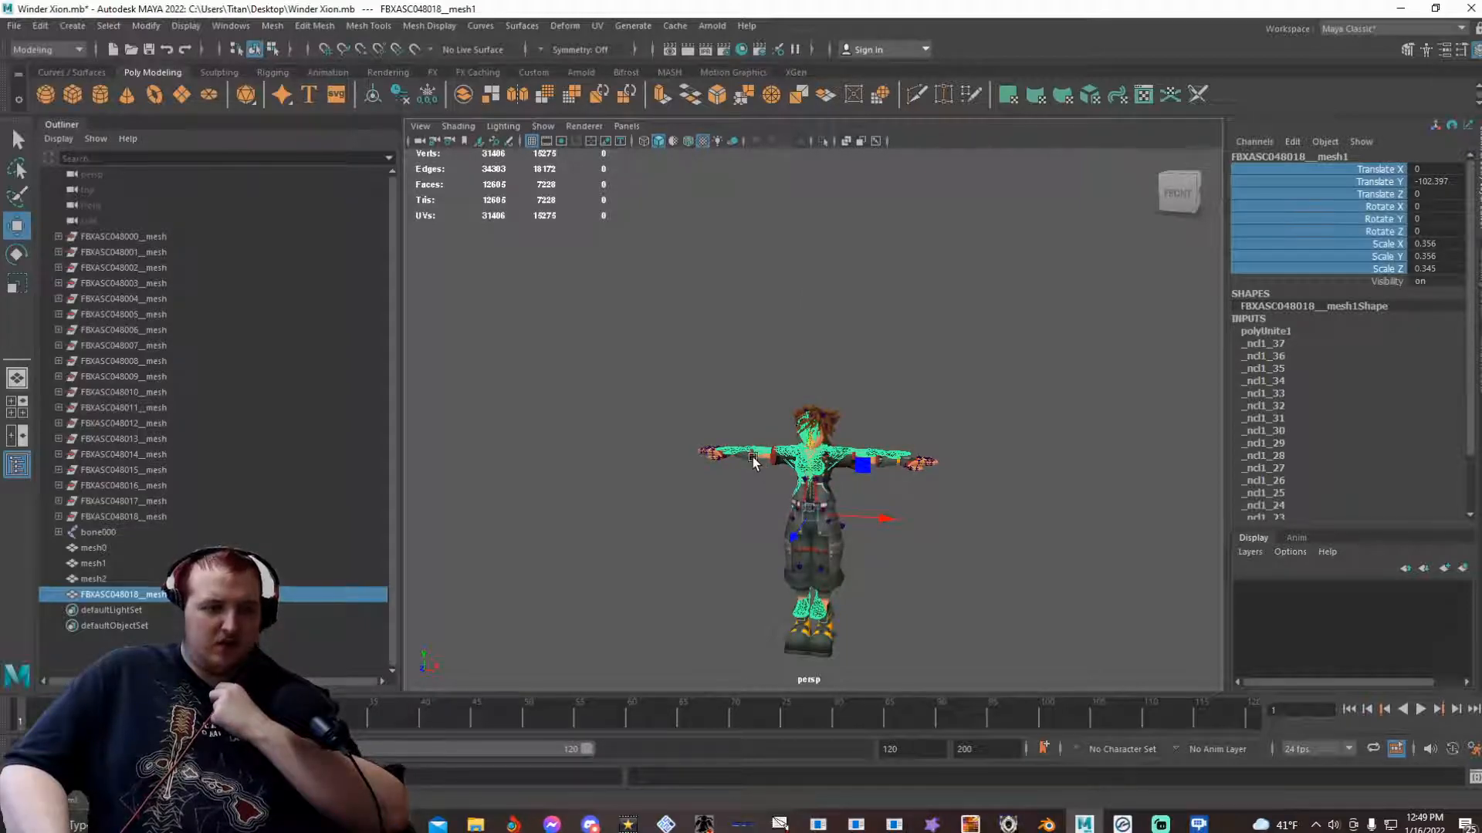
pyautogui.click(17, 289)
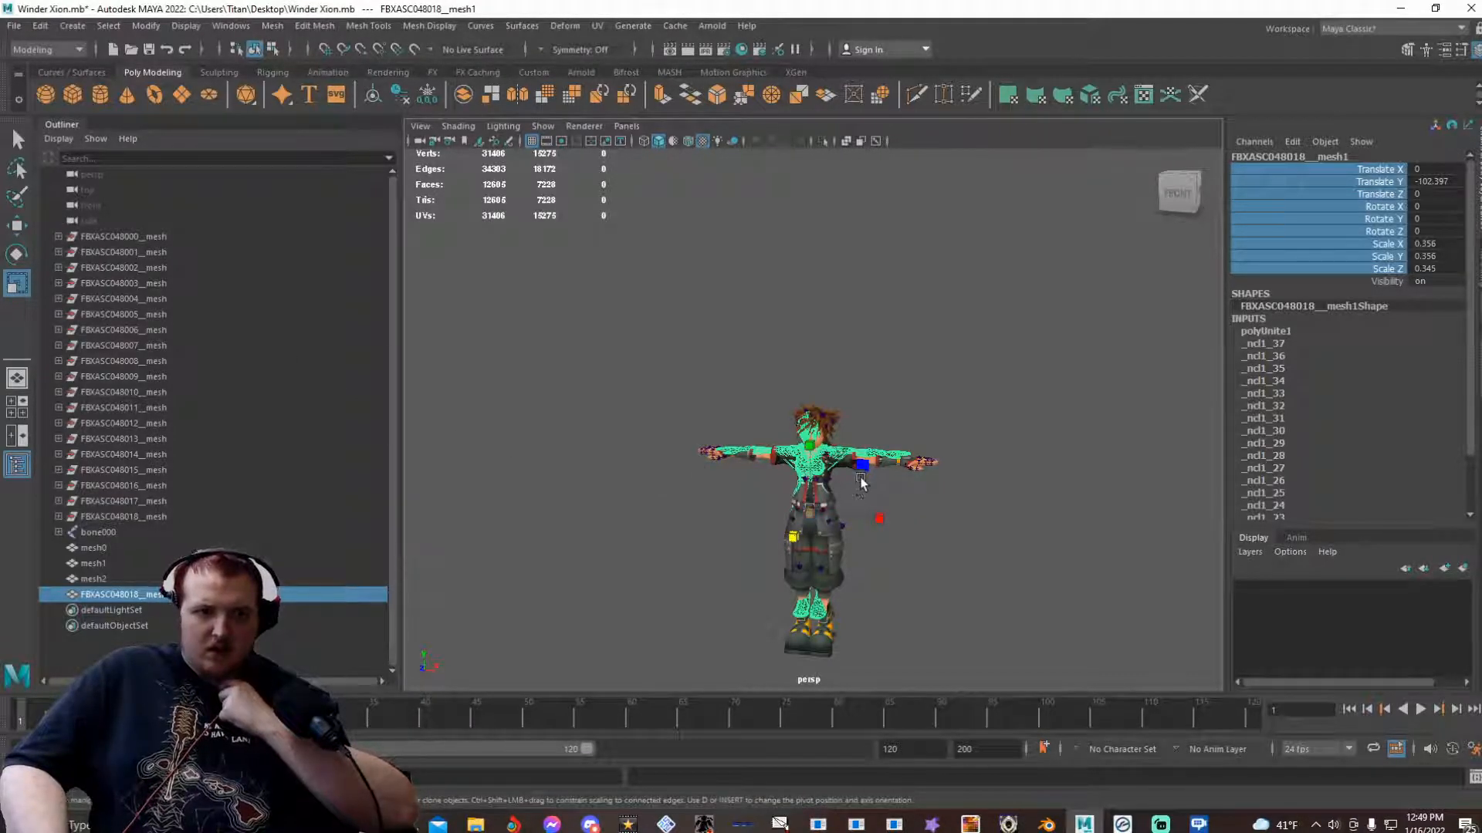
pyautogui.moveTo(866, 466); pyautogui.dragTo(870, 470)
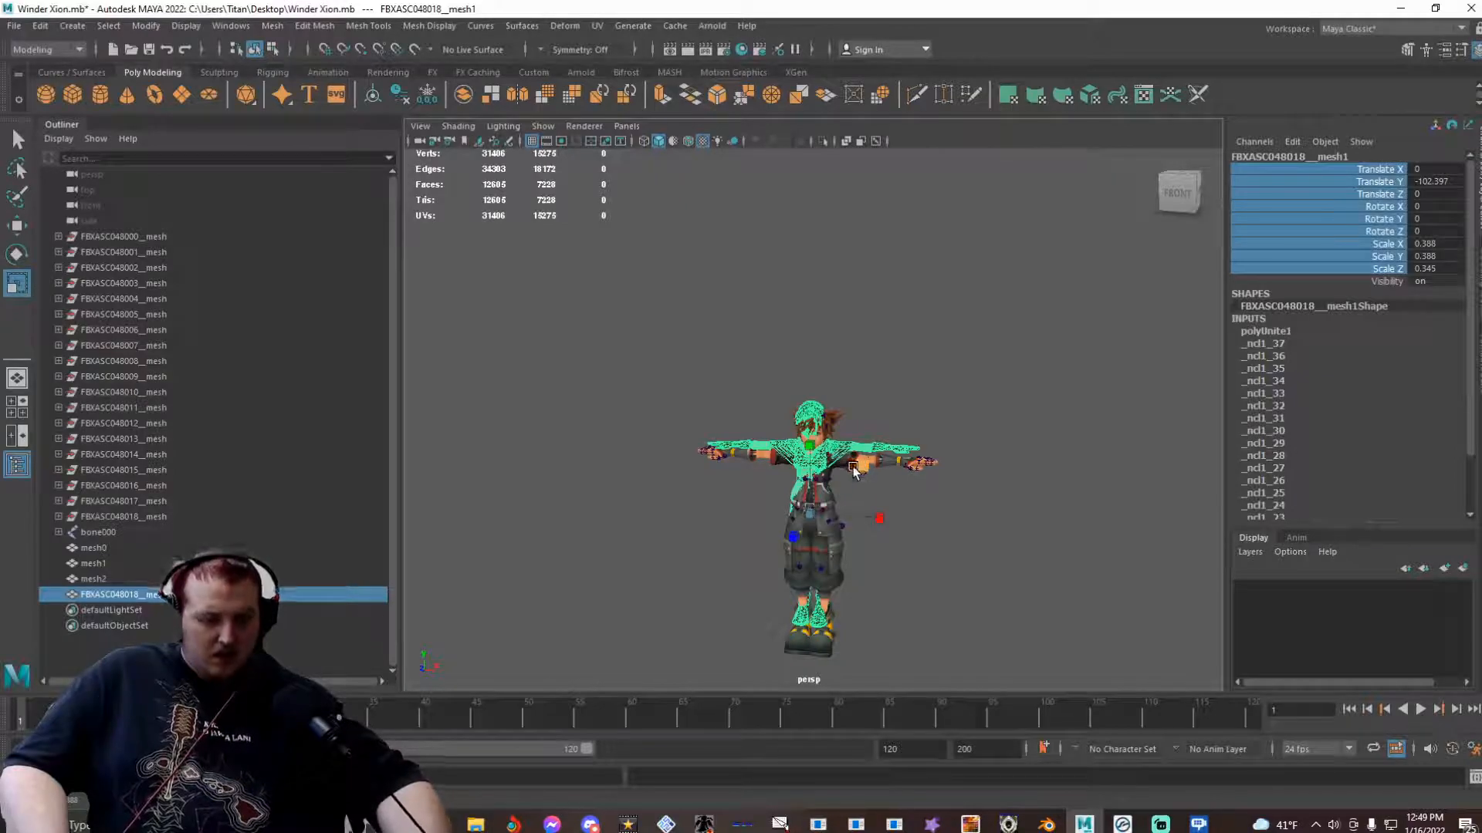
pyautogui.keyDown('alt'); pyautogui.moveTo(812, 476); pyautogui.dragTo(825, 476); pyautogui.keyUp('alt')
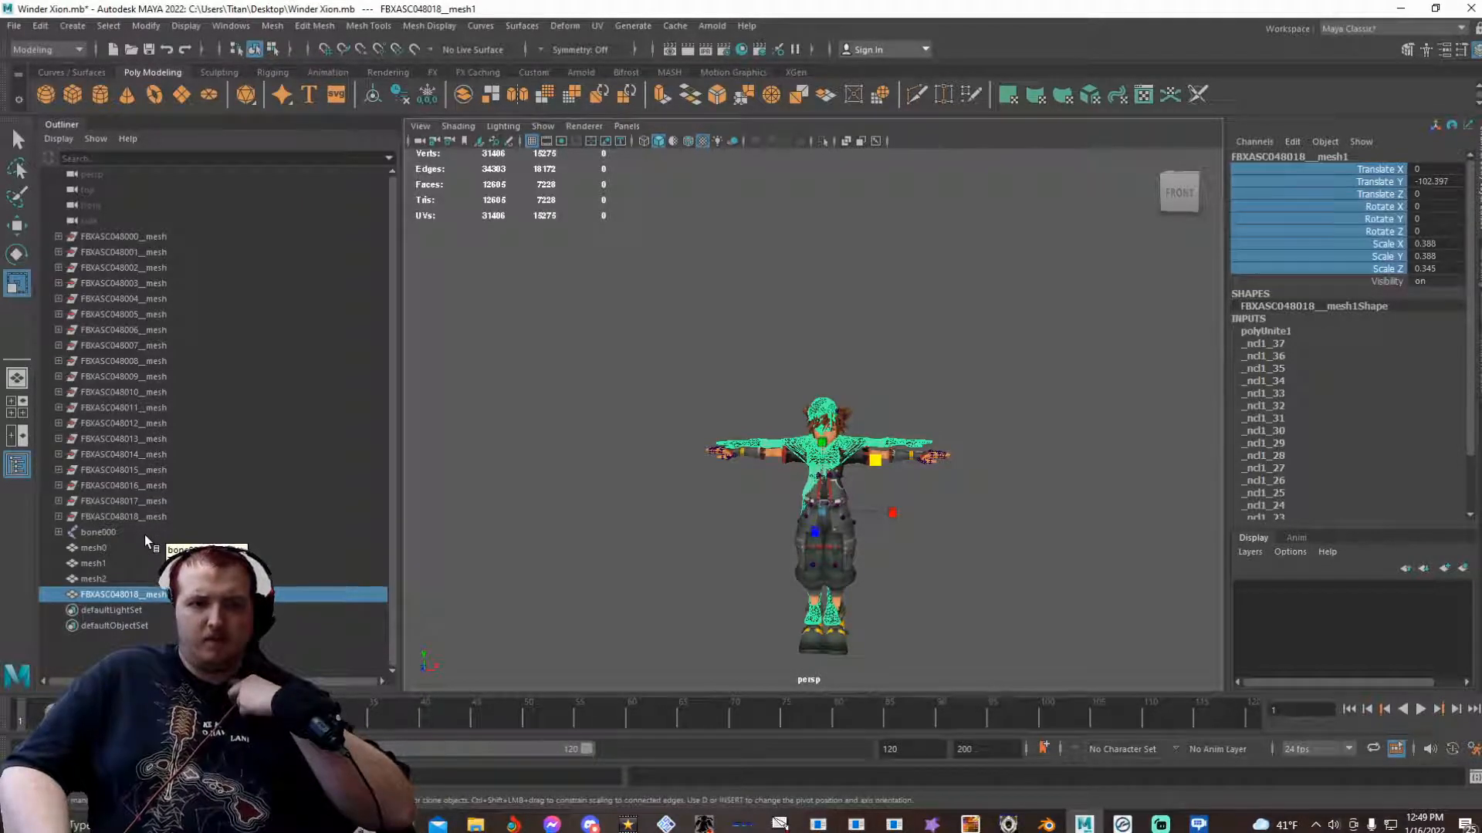
# - Switch to File Explorer and launch PmxEditor.exe from Storage > Tools and Resources > English PmxEditor x64 on the E: drive, bringing its main window forward
pyautogui.click(467, 825)
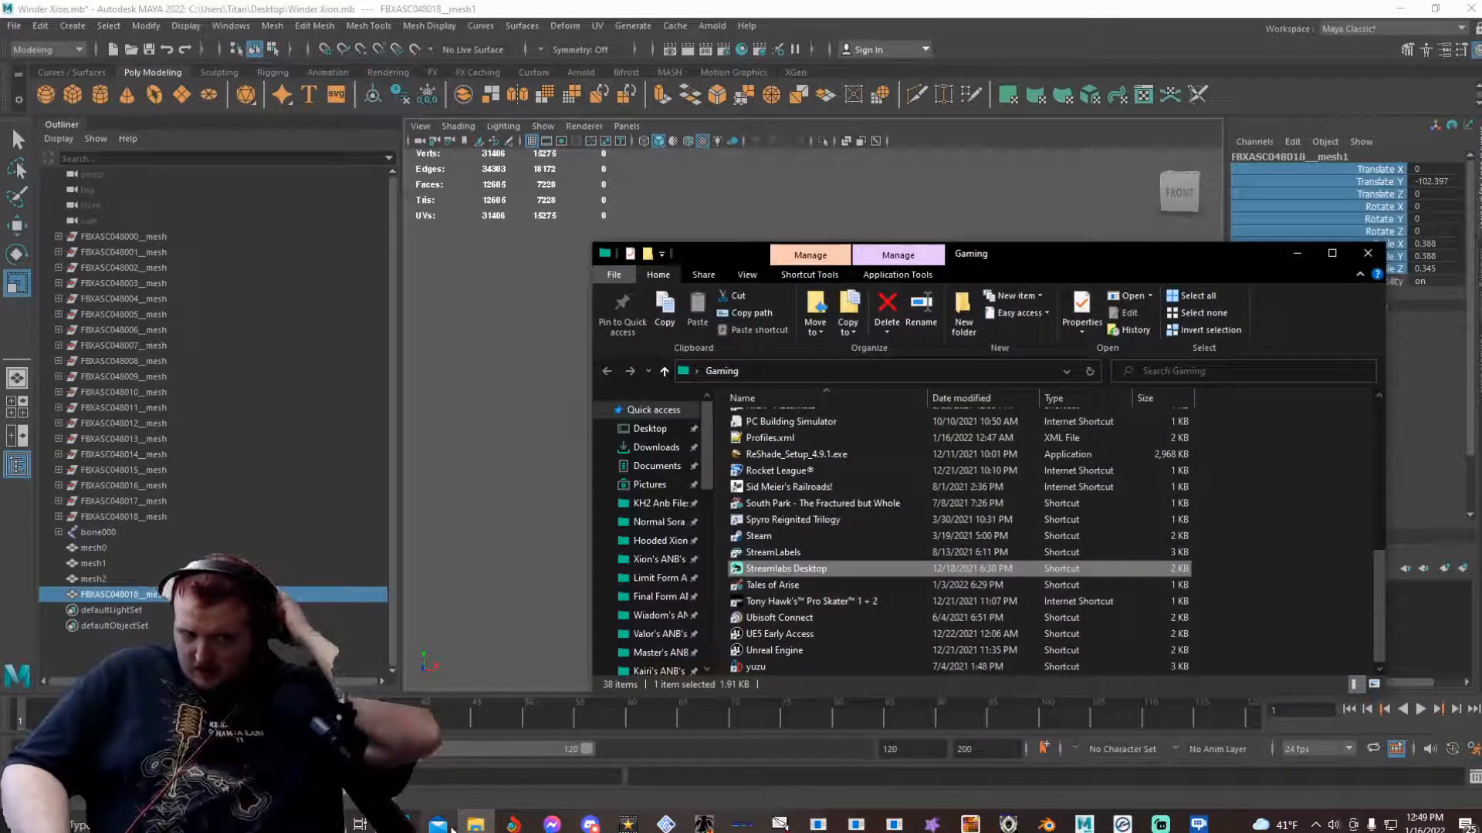
pyautogui.scroll(-1, 637, 641)
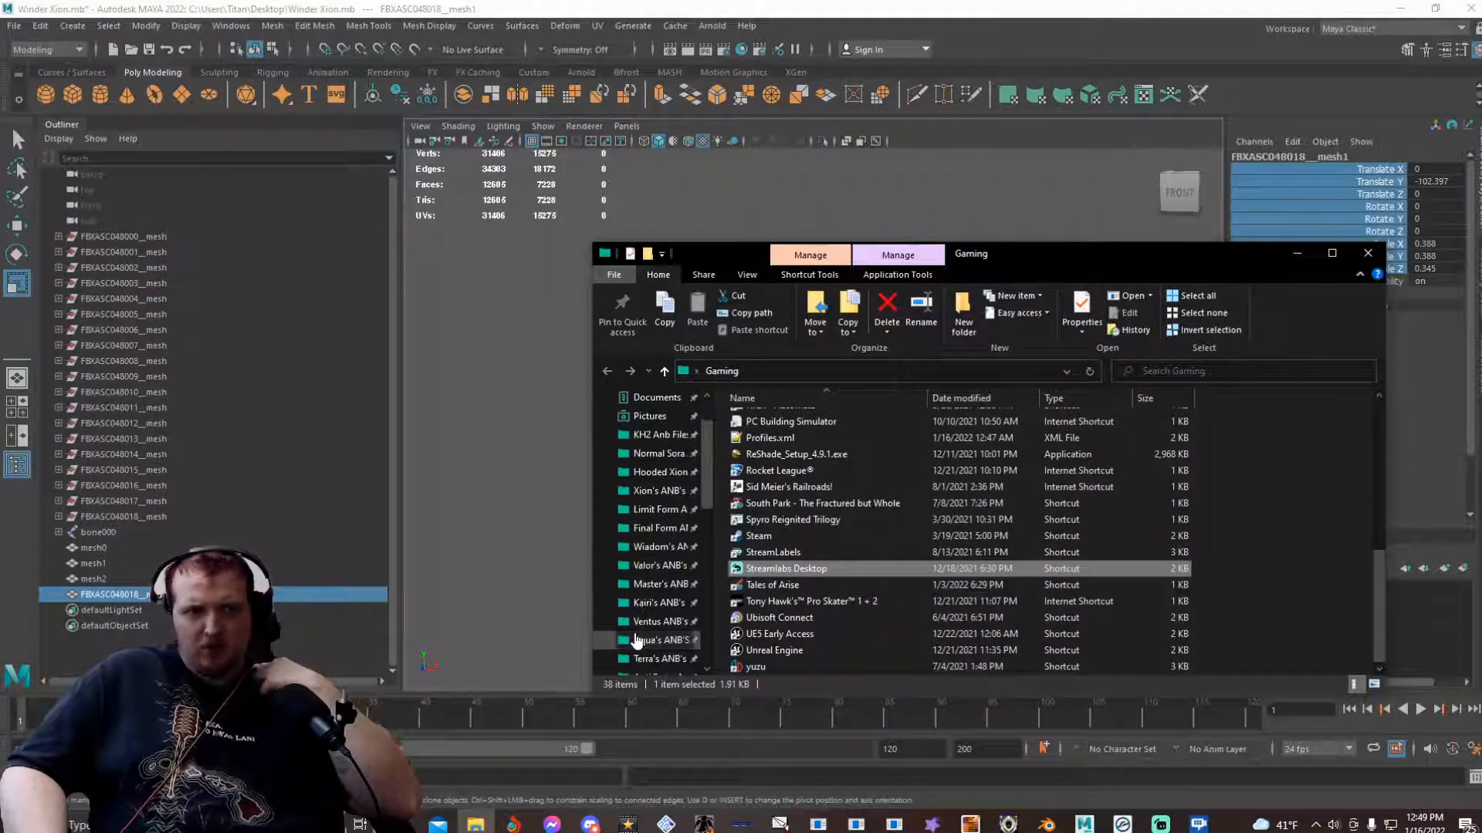
pyautogui.scroll(-5, 637, 641)
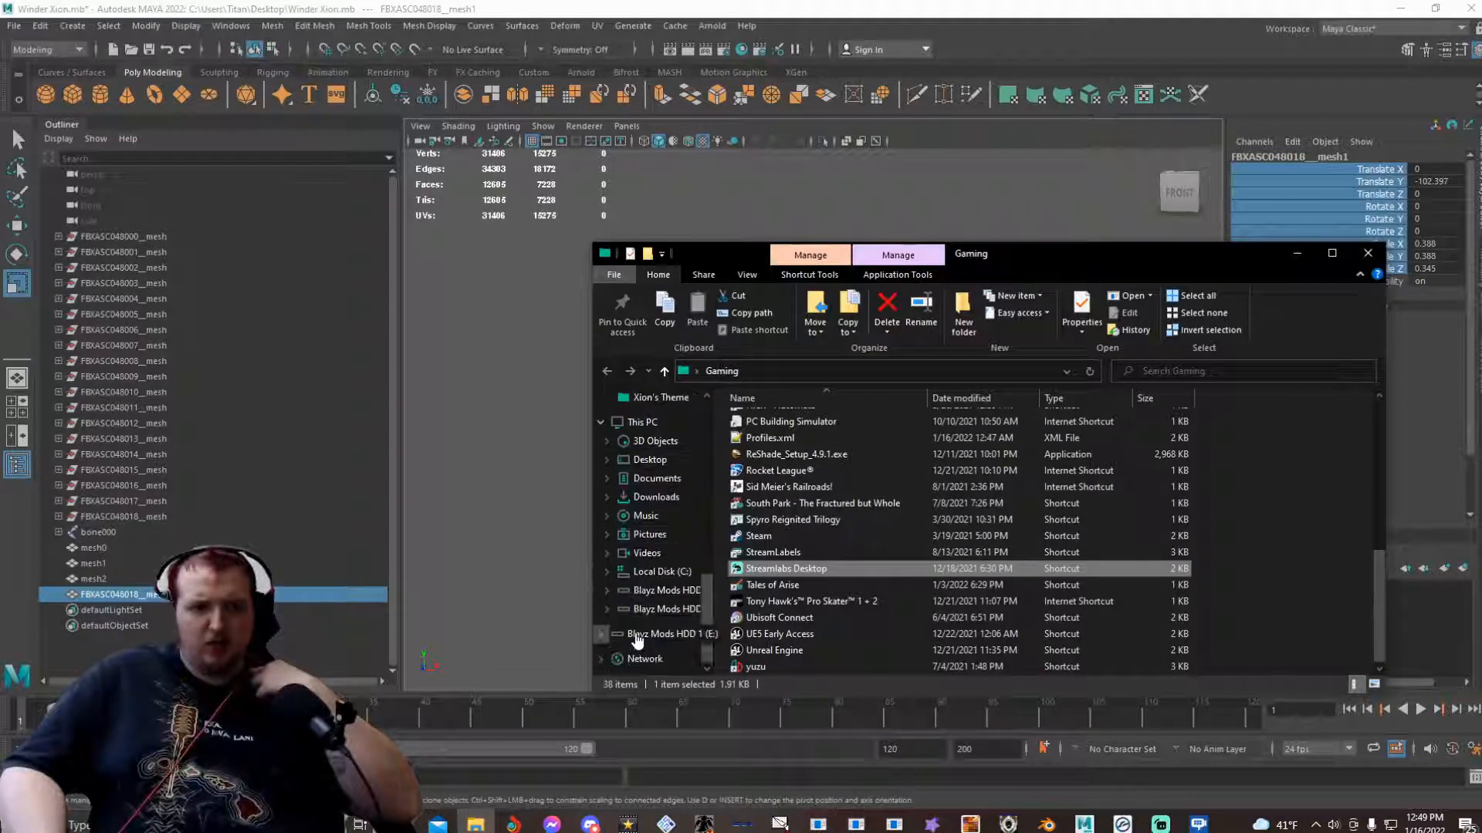
pyautogui.click(644, 634)
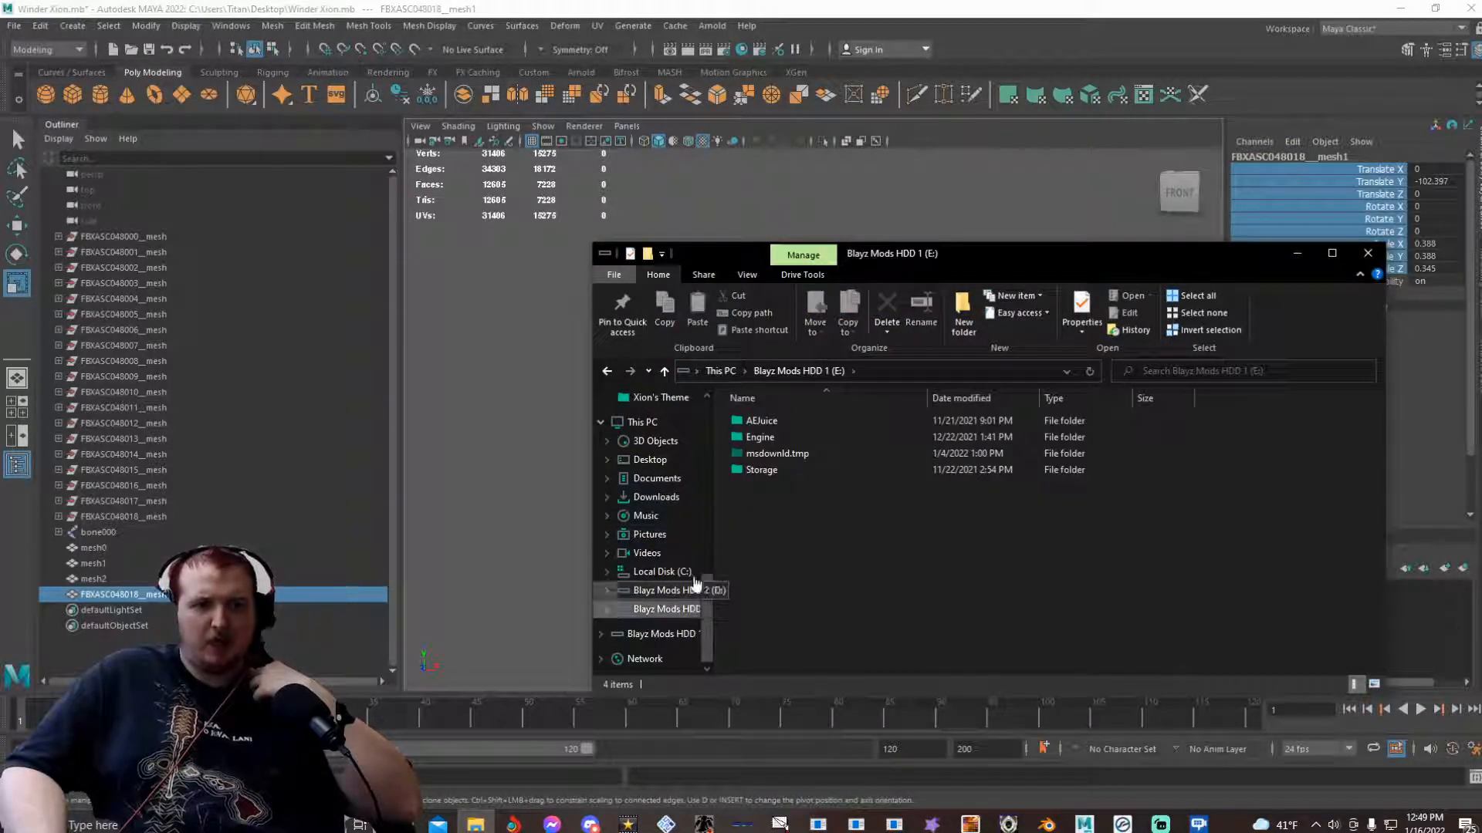
pyautogui.doubleClick(765, 472)
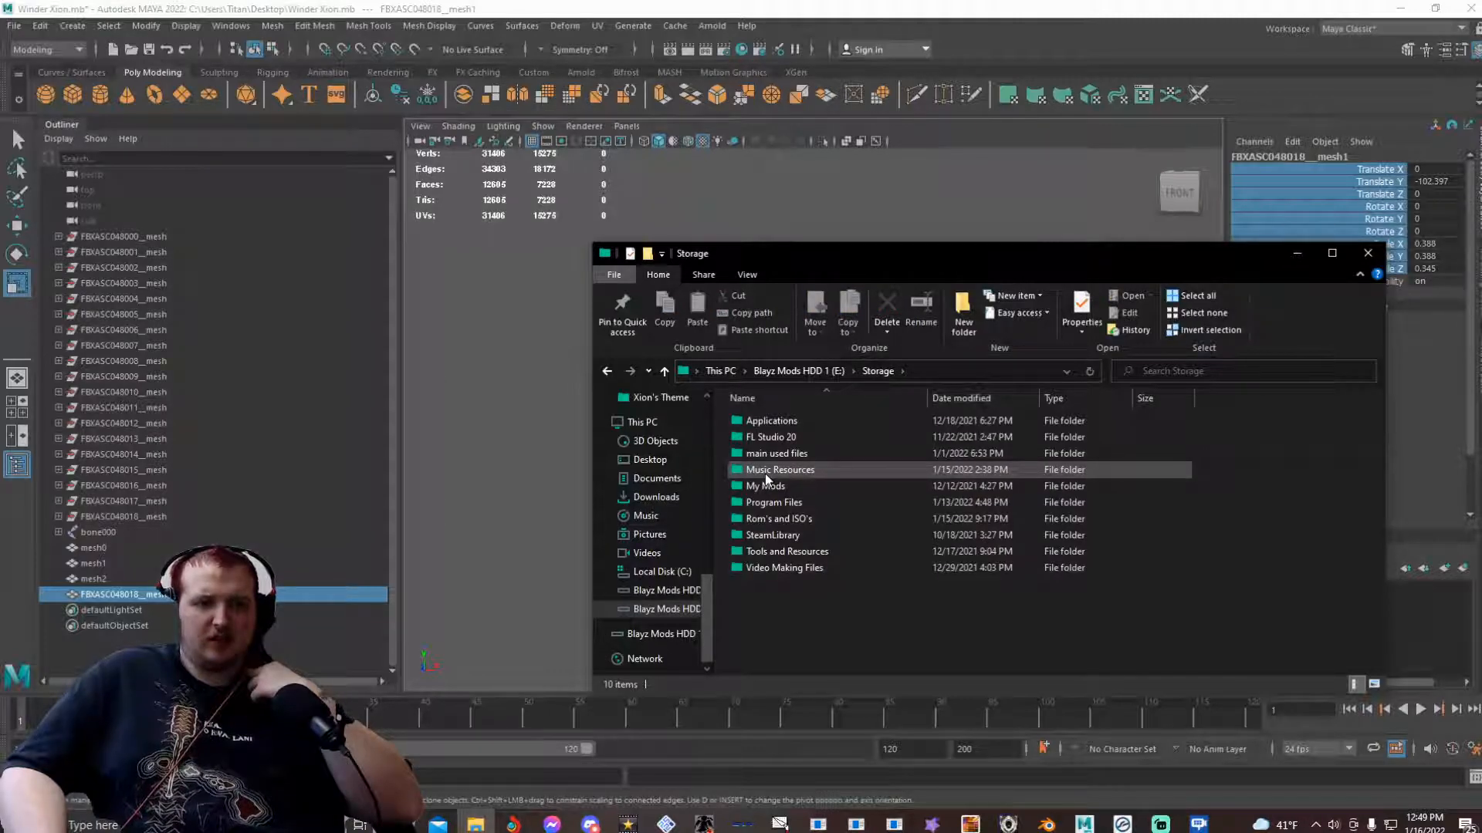
pyautogui.click(754, 551)
pyautogui.doubleClick(753, 551)
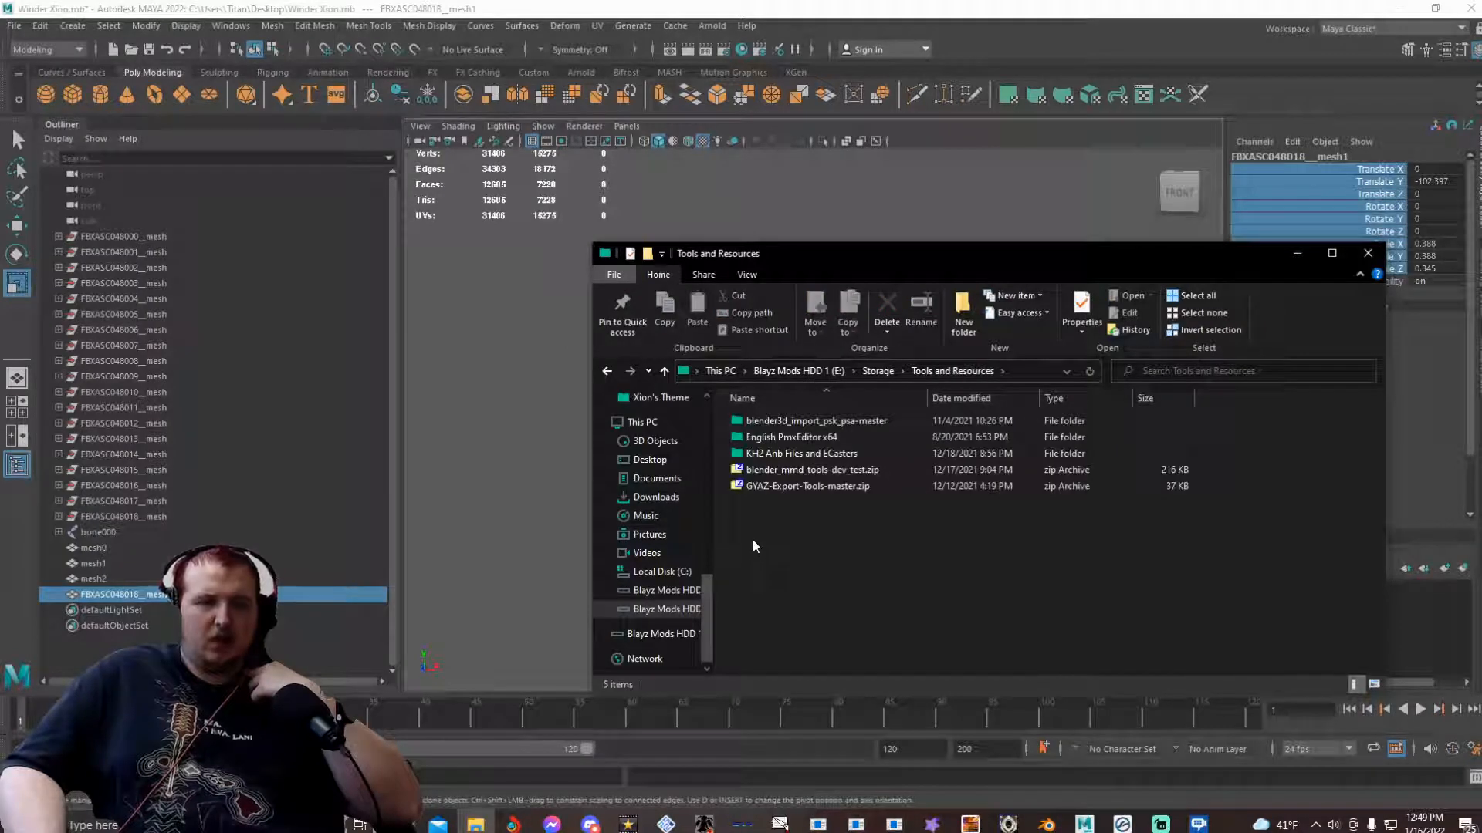
pyautogui.doubleClick(771, 439)
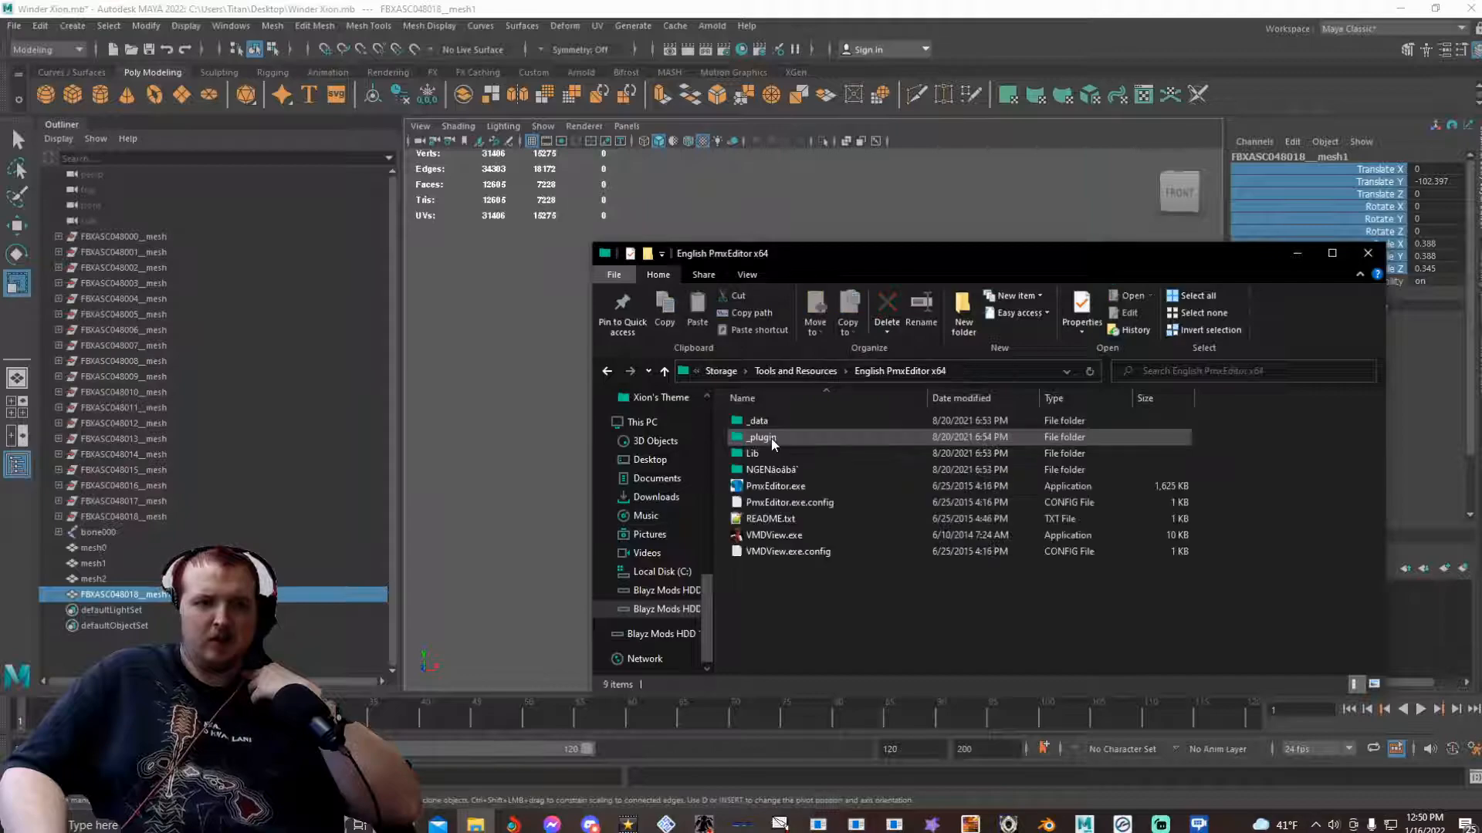
pyautogui.doubleClick(760, 487)
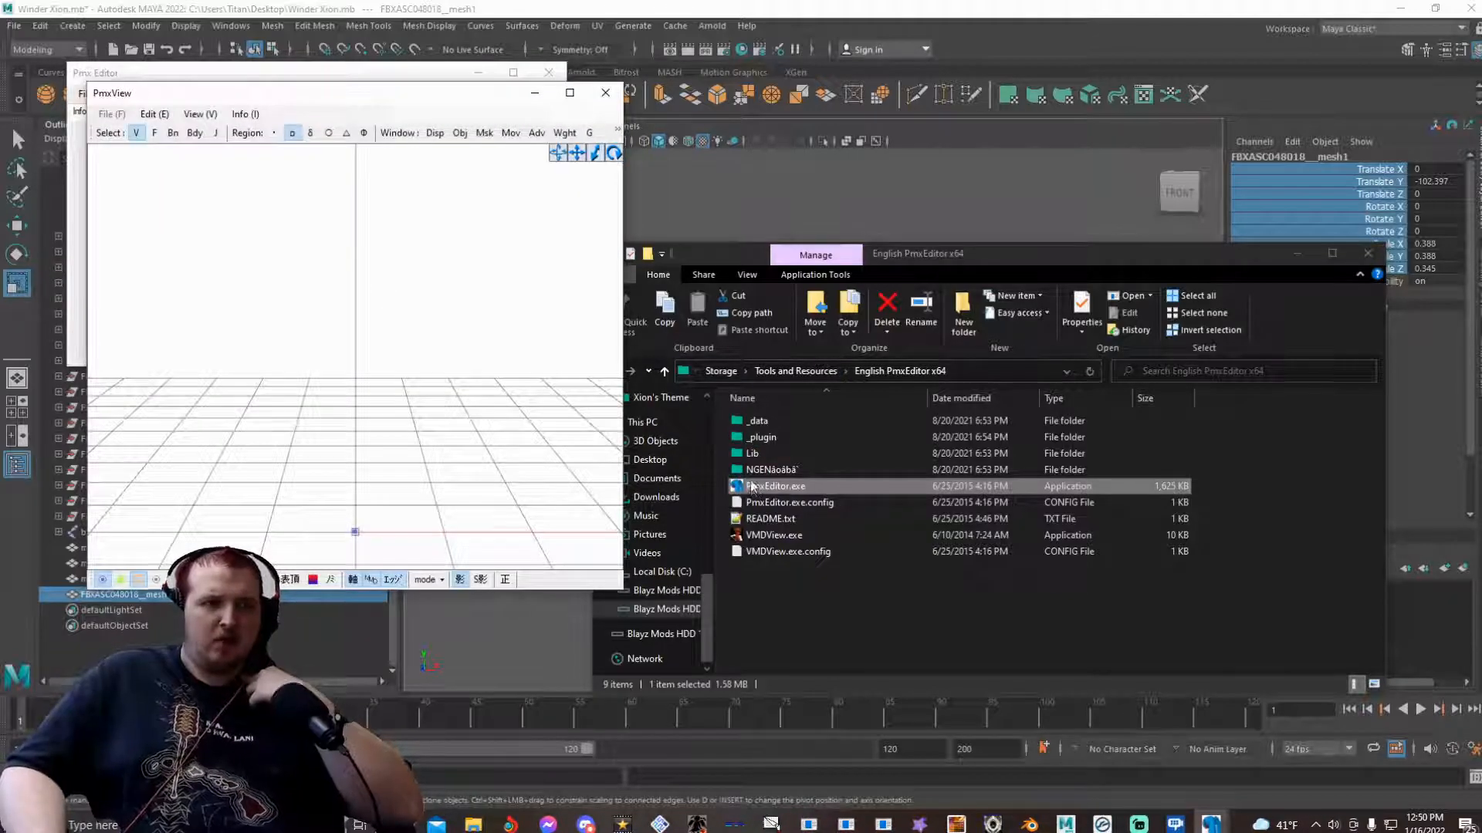
pyautogui.click(328, 80)
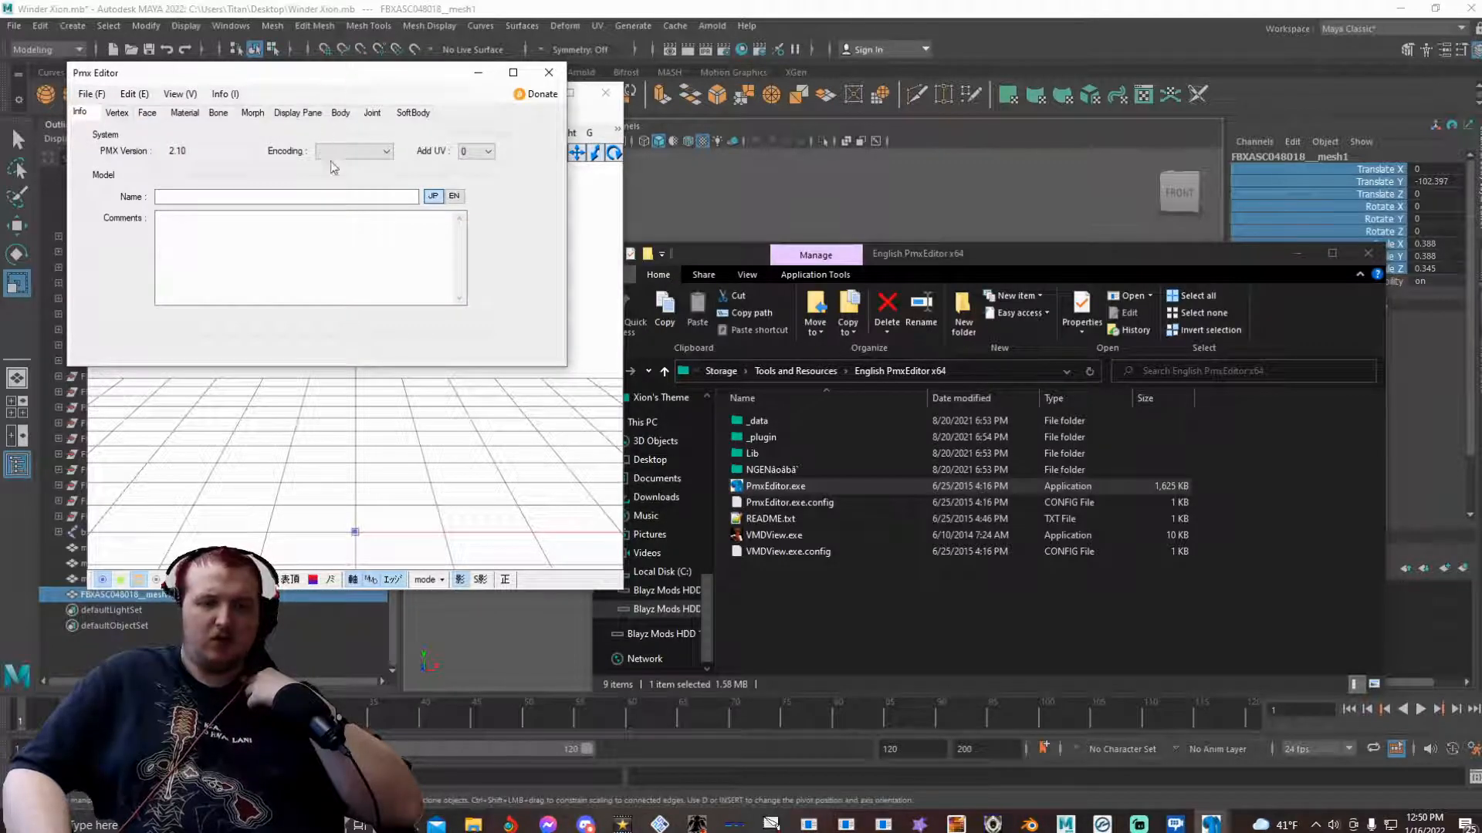
# - Browse in File Explorer to the folder Patch Files and Tools > My MMD's > Xion Mod For KH3 > xion (winter)
pyautogui.scroll(2, 653, 465)
pyautogui.scroll(1, 652, 465)
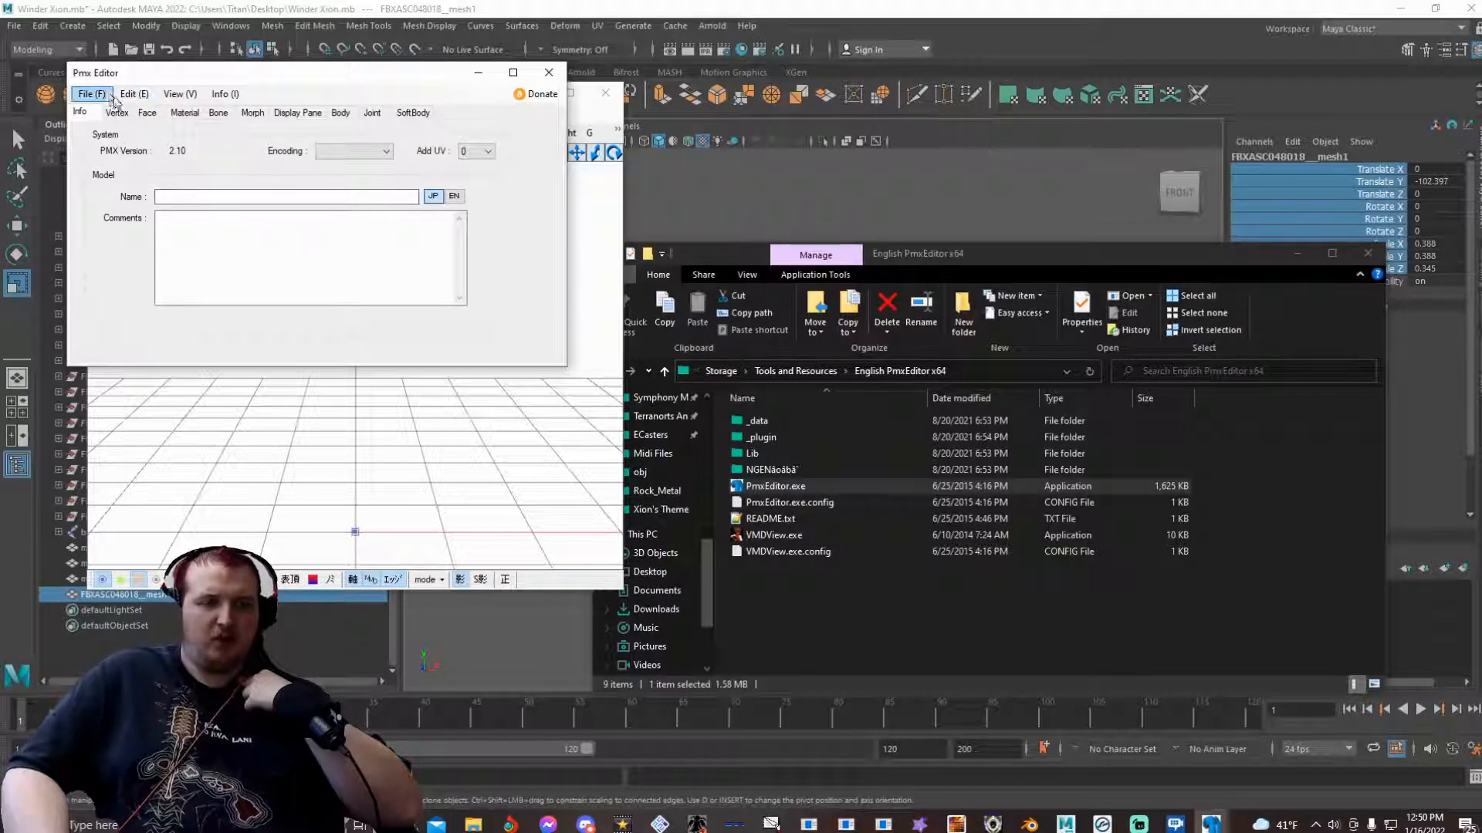
pyautogui.click(660, 479)
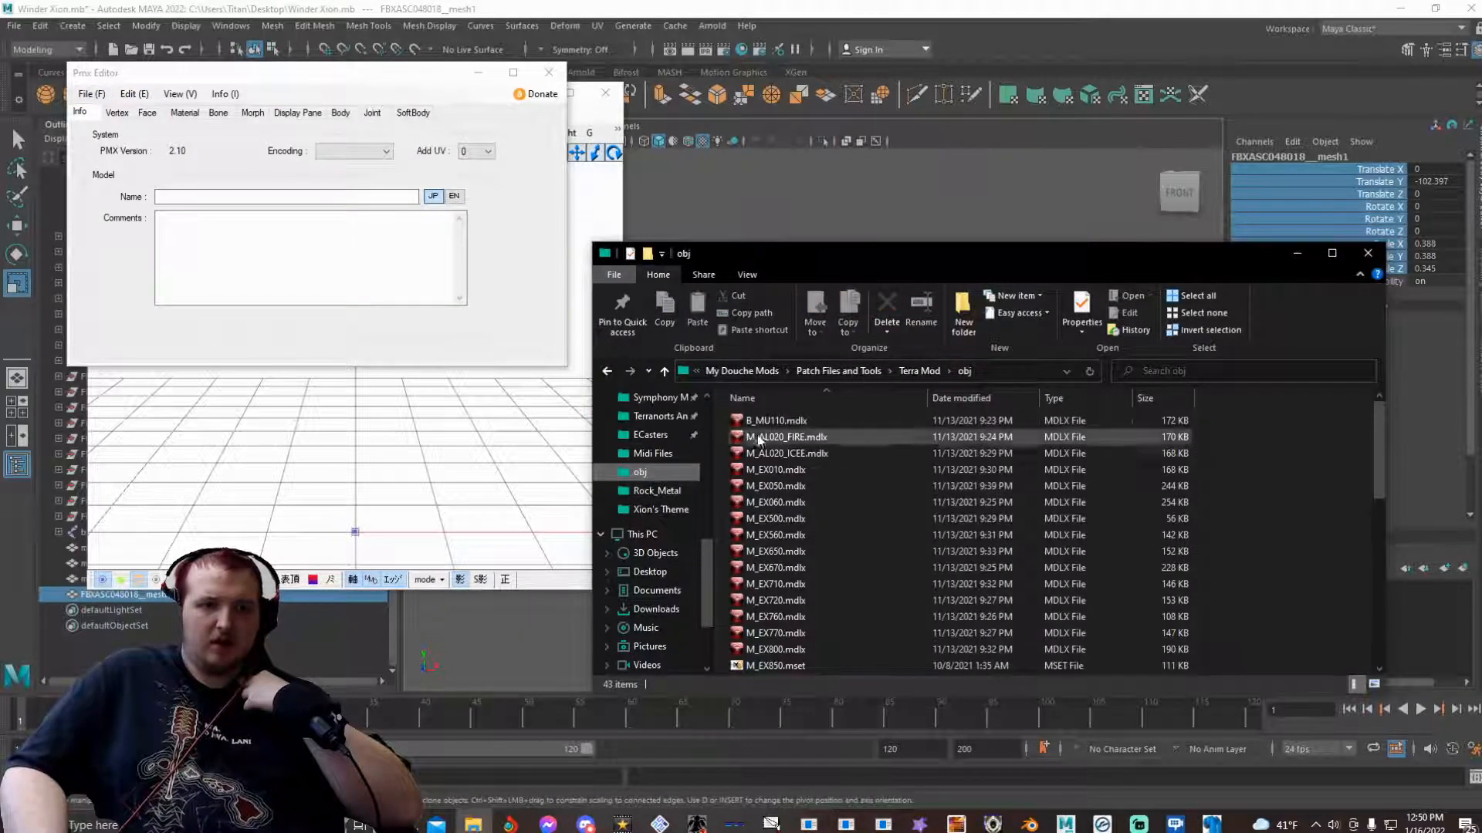
pyautogui.click(838, 372)
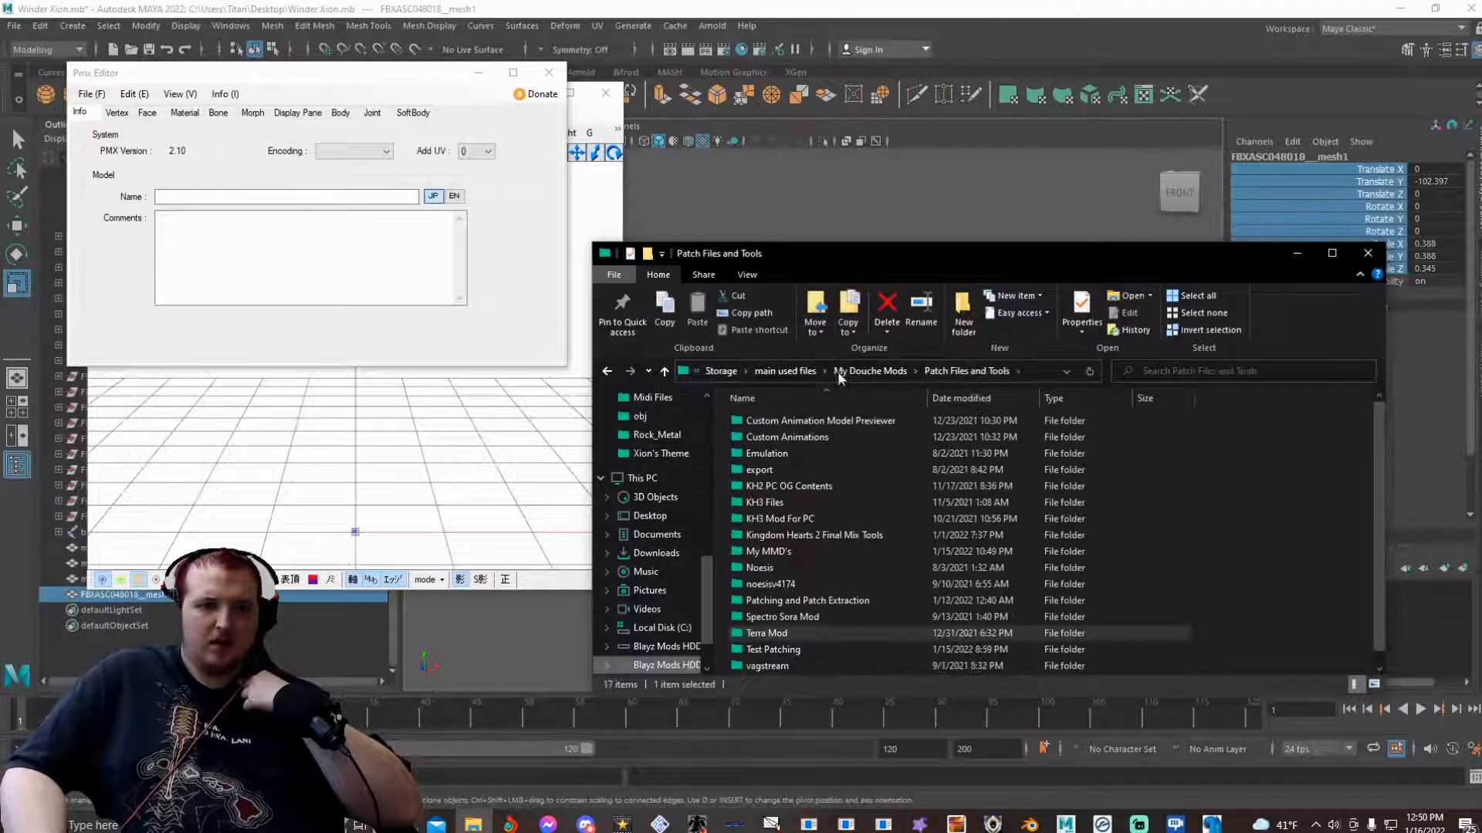
pyautogui.scroll(-1, 785, 469)
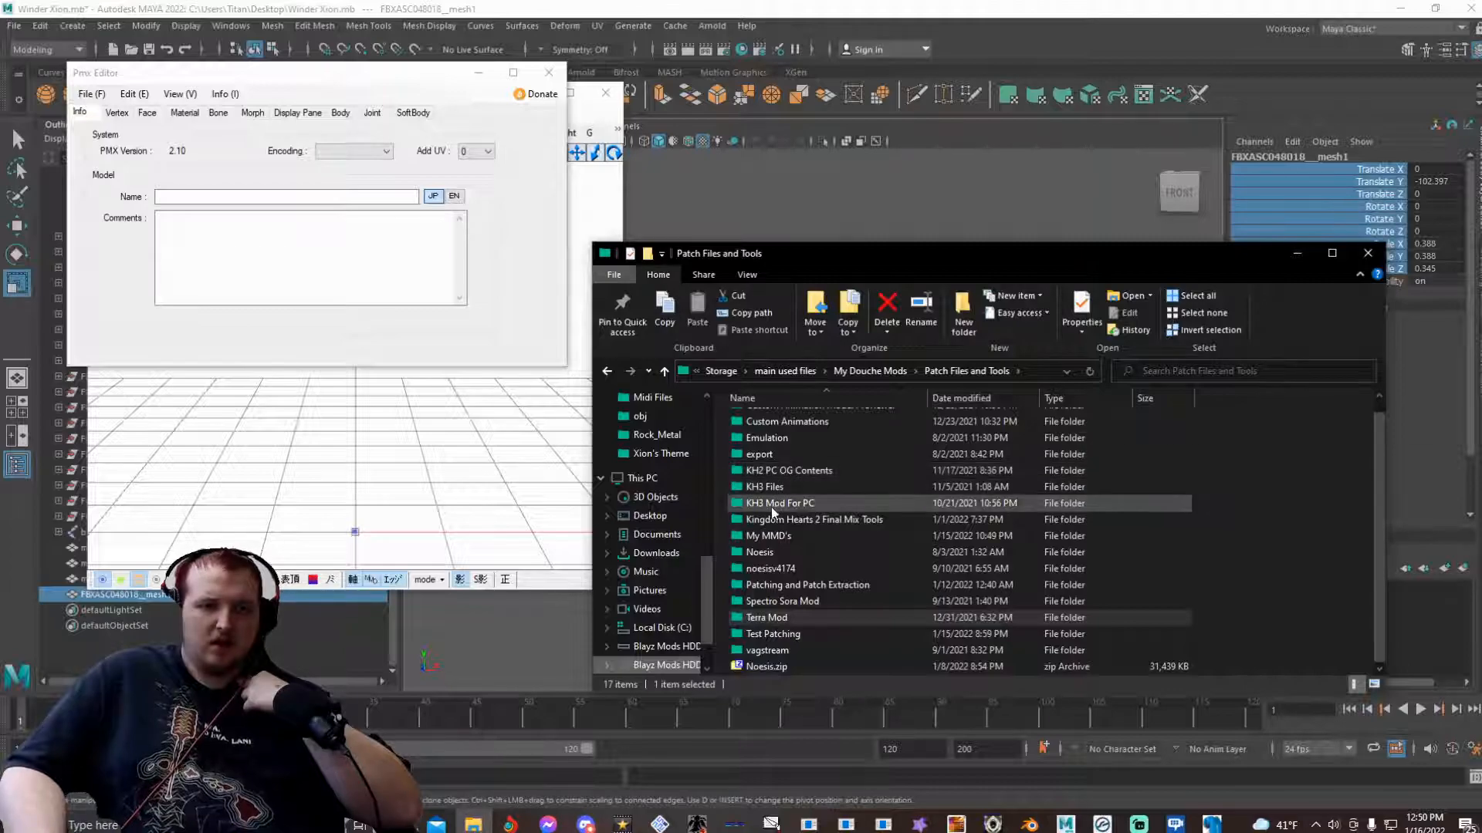
pyautogui.click(760, 537)
pyautogui.doubleClick(761, 537)
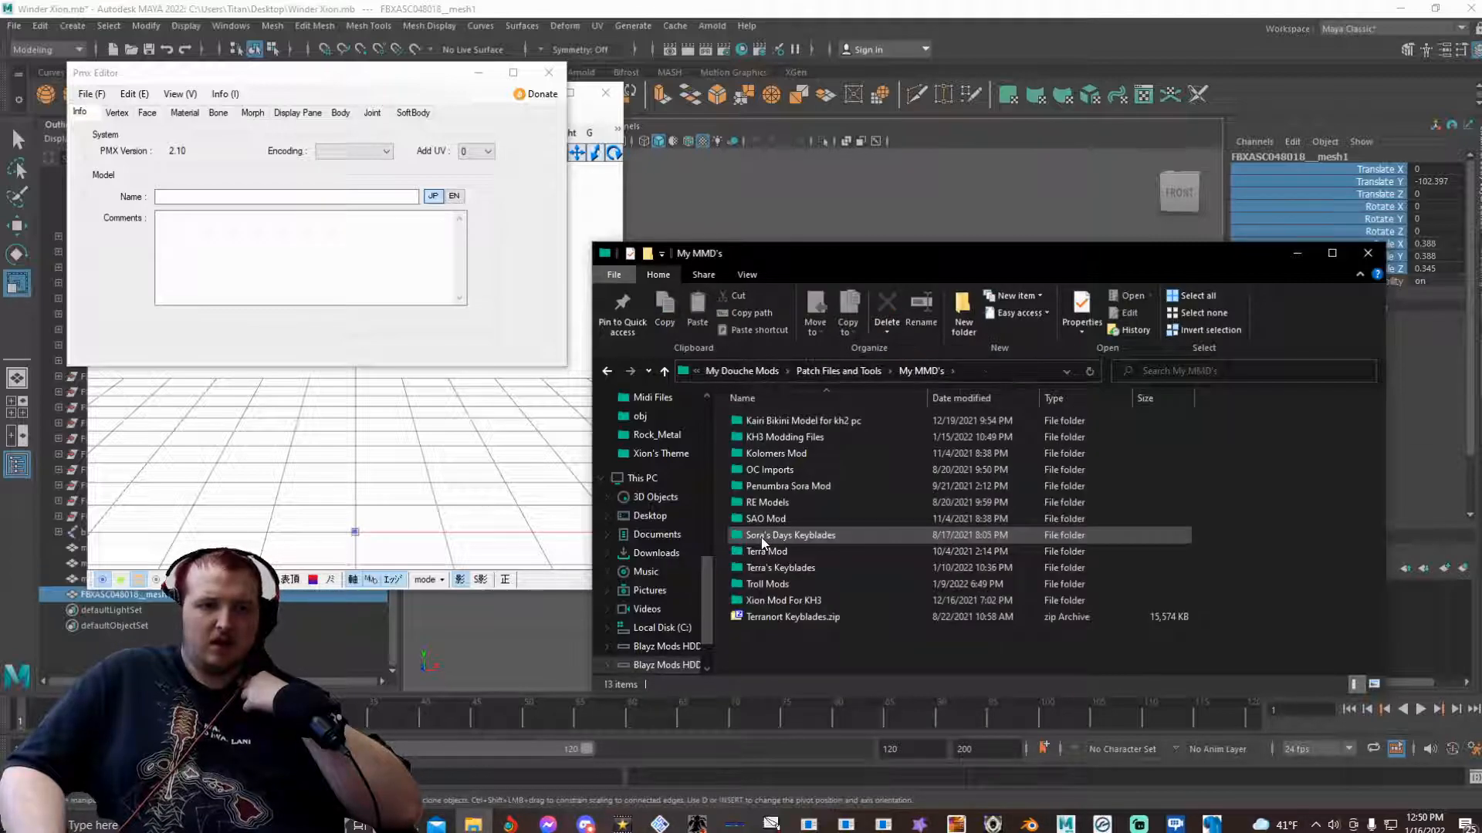
pyautogui.doubleClick(752, 601)
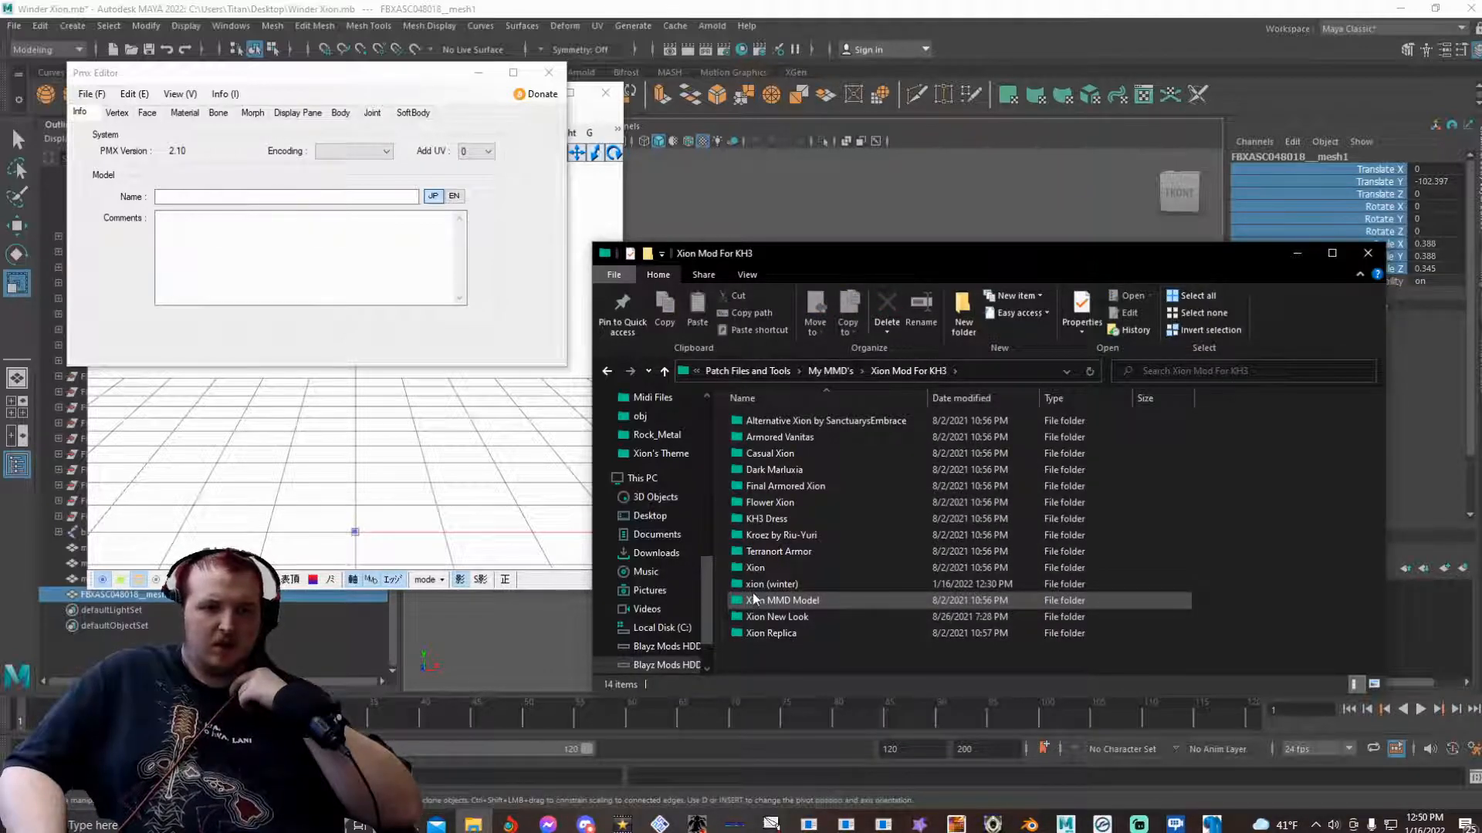
pyautogui.doubleClick(753, 590)
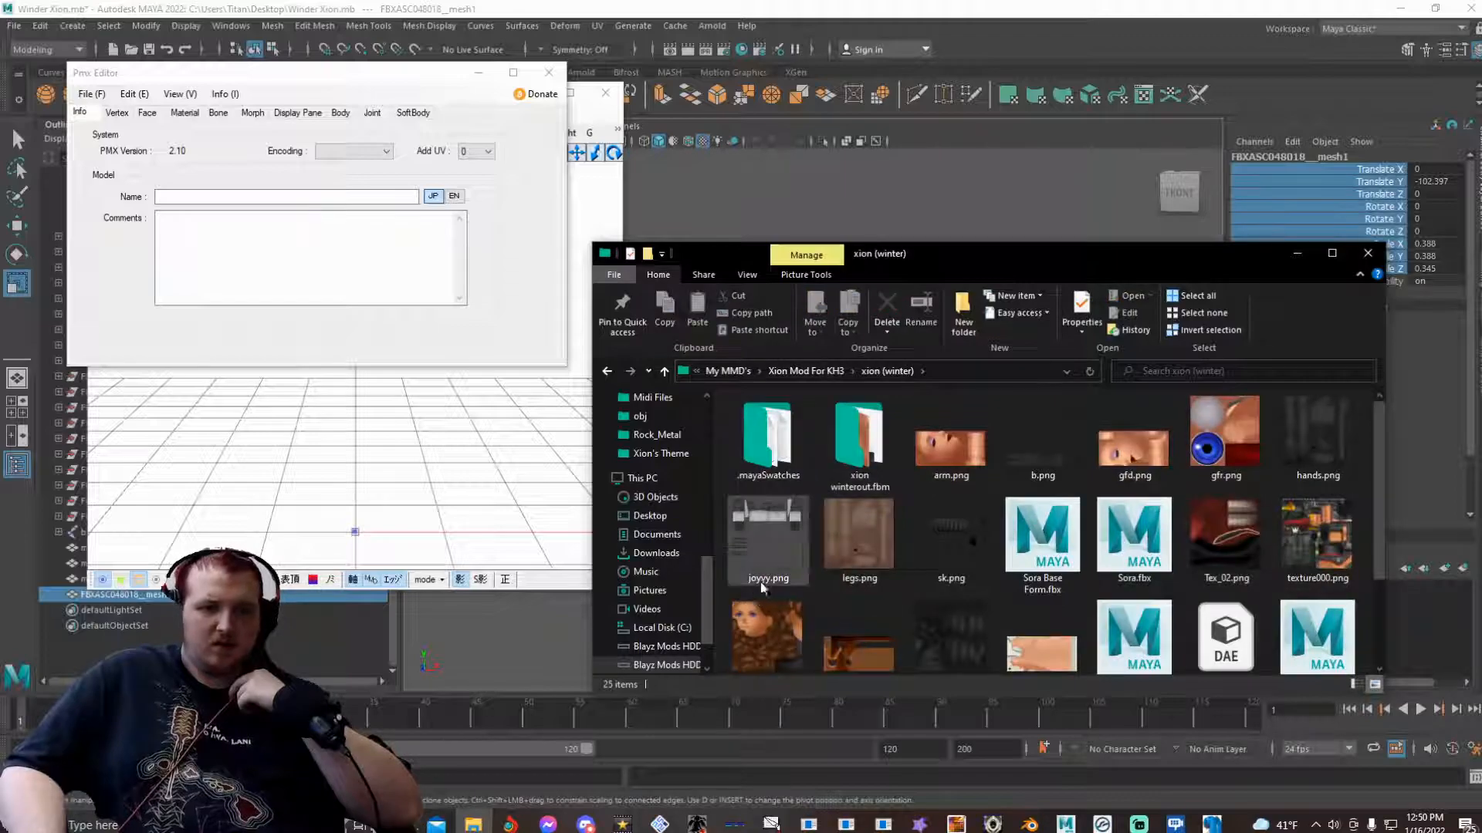
pyautogui.scroll(-2, 775, 585)
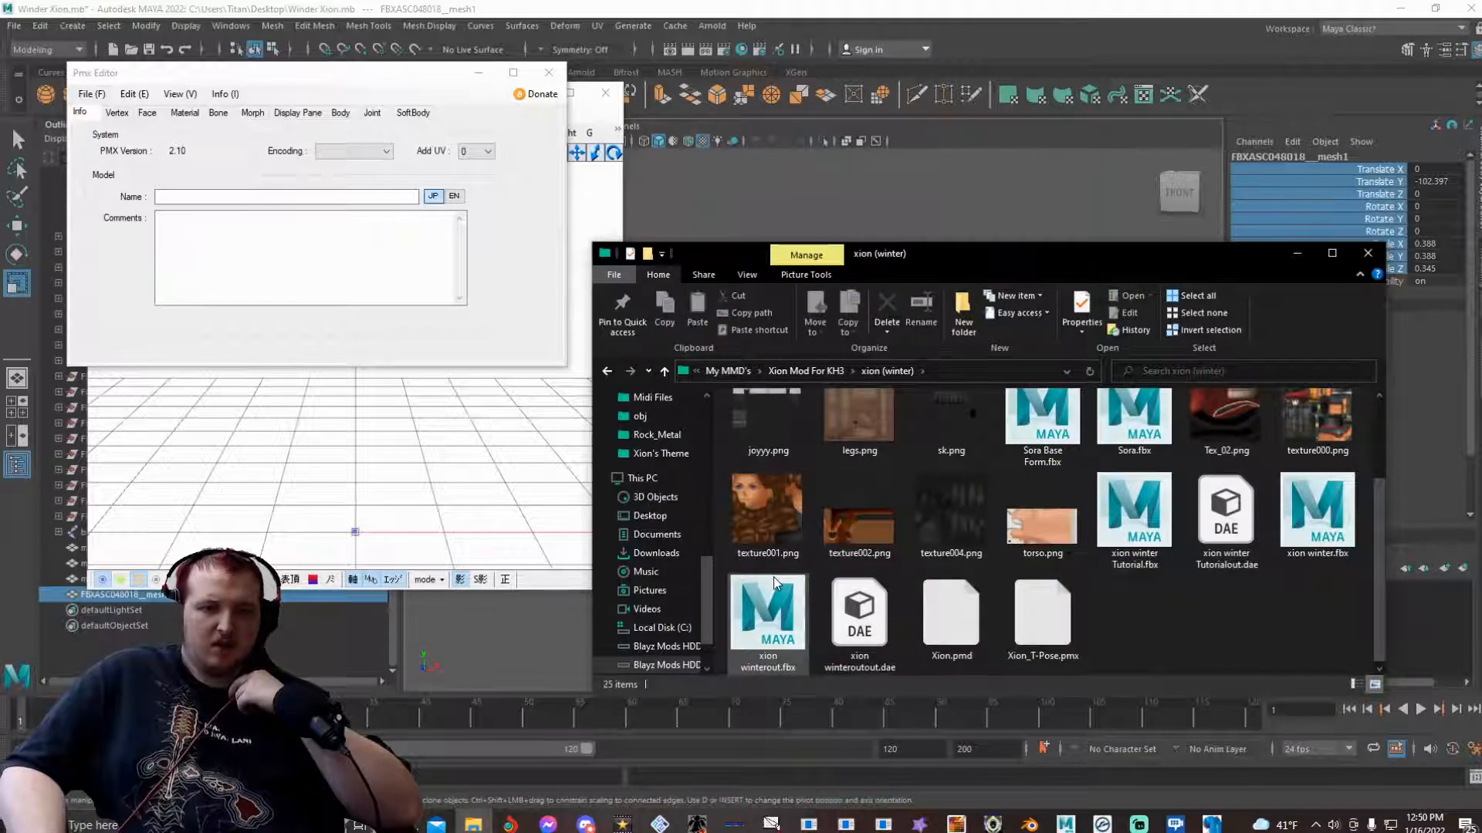
# - Import Xion.pmd from the xion (winter) folder into Pmx Editor as a new model at custom scale 1
pyautogui.moveTo(950, 613); pyautogui.dragTo(319, 381)
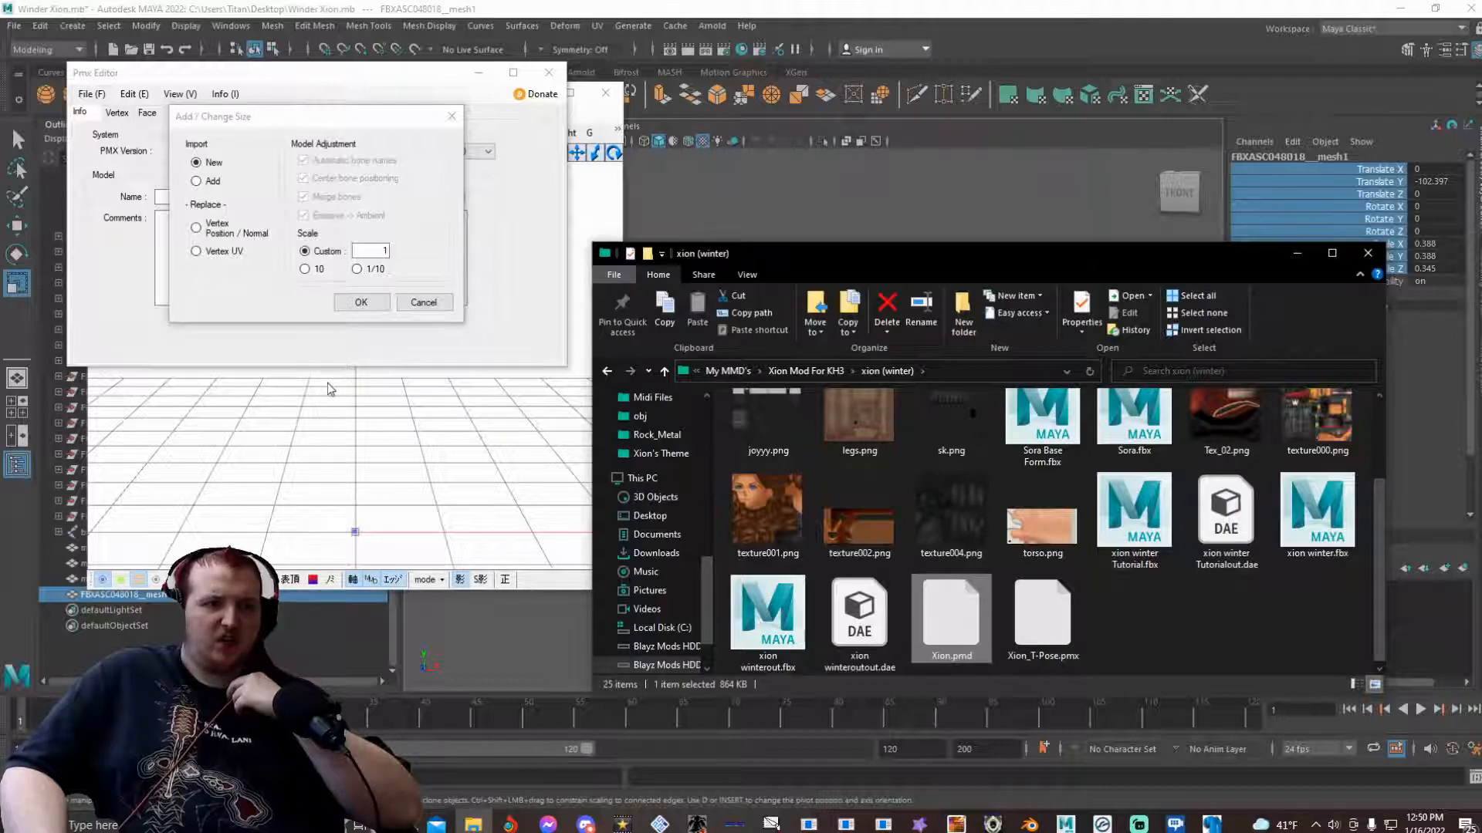
pyautogui.click(423, 302)
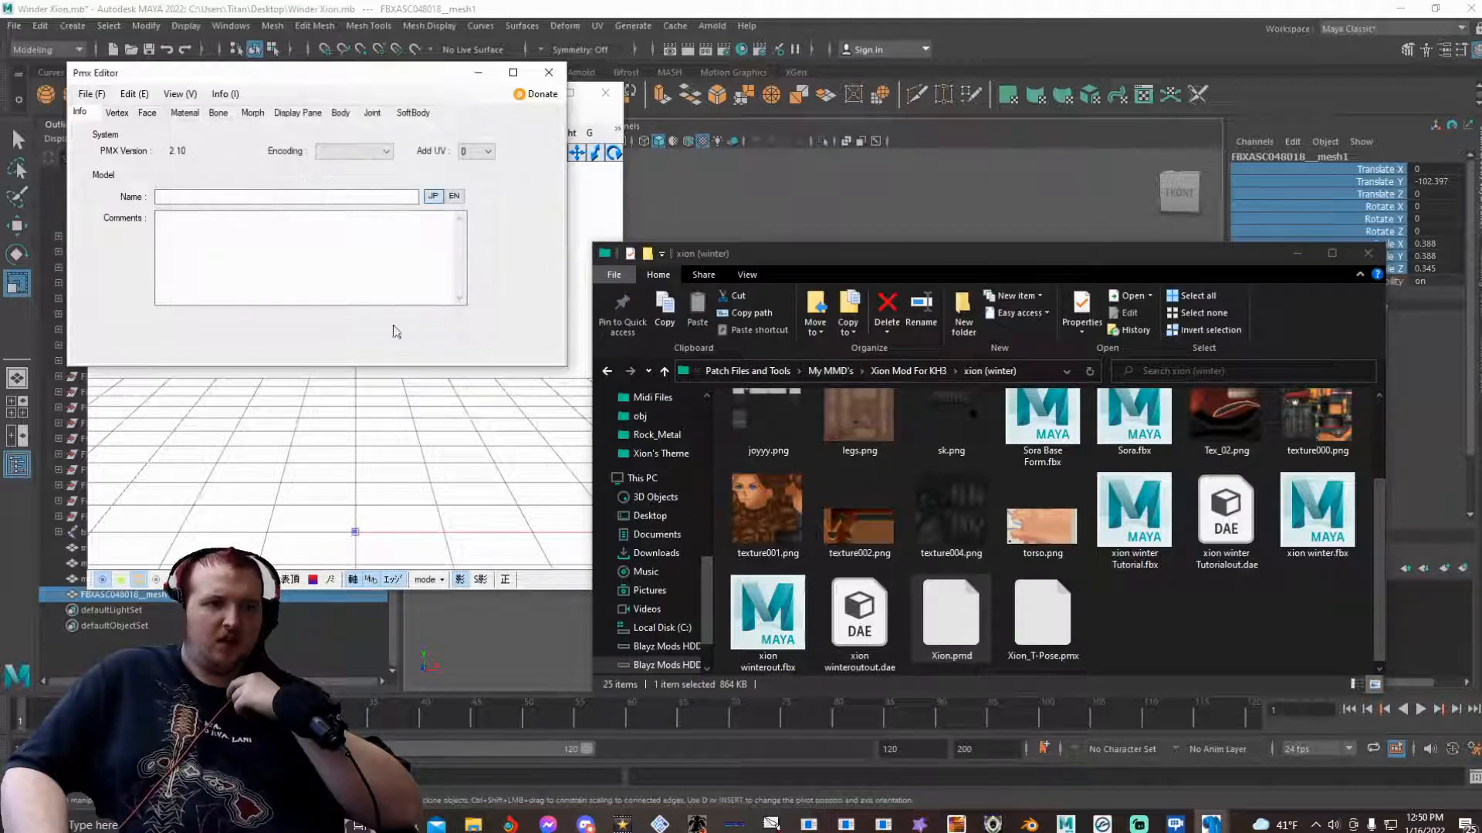
pyautogui.click(349, 384)
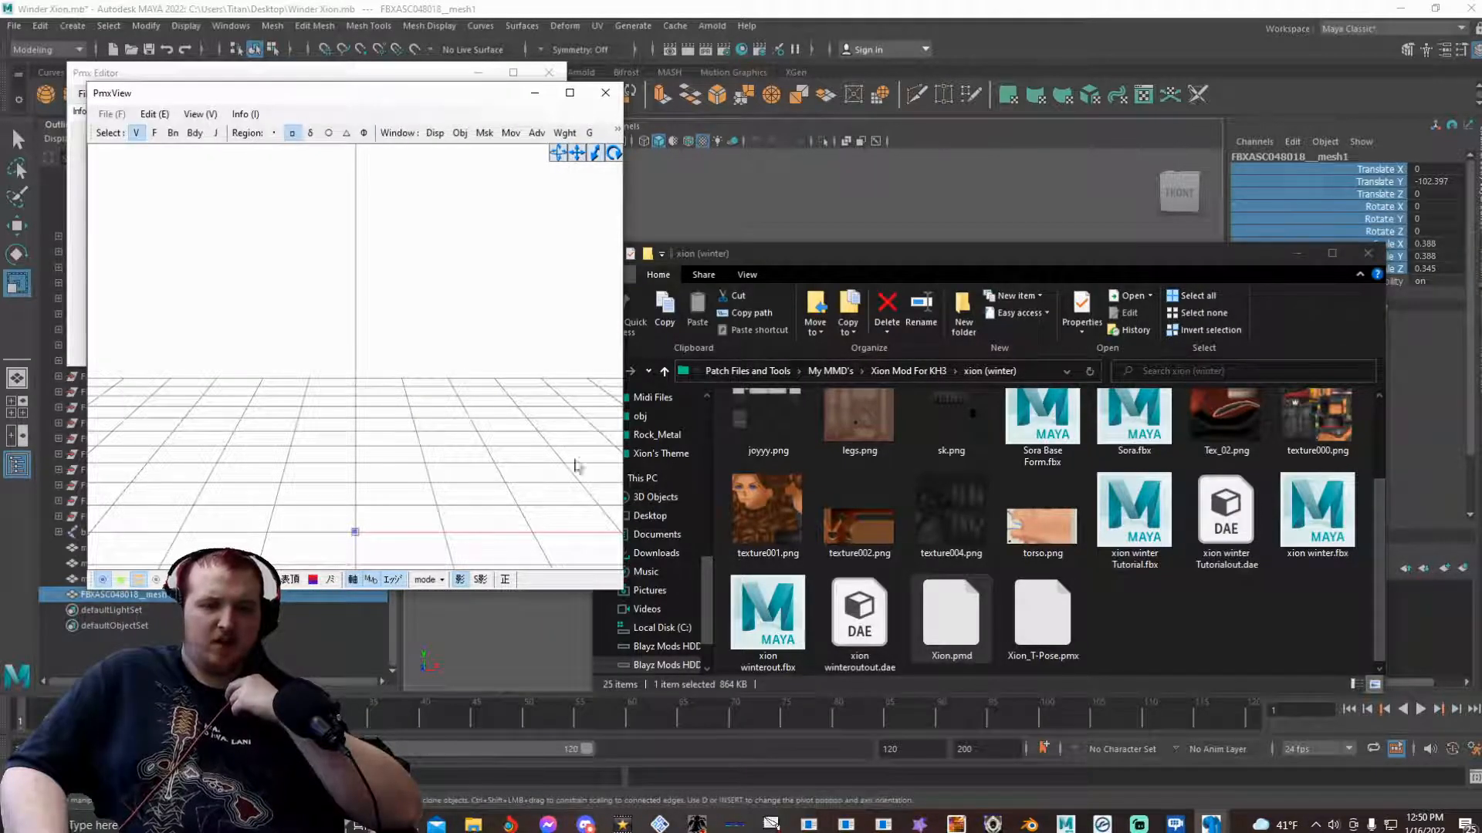
pyautogui.moveTo(961, 642); pyautogui.dragTo(394, 384)
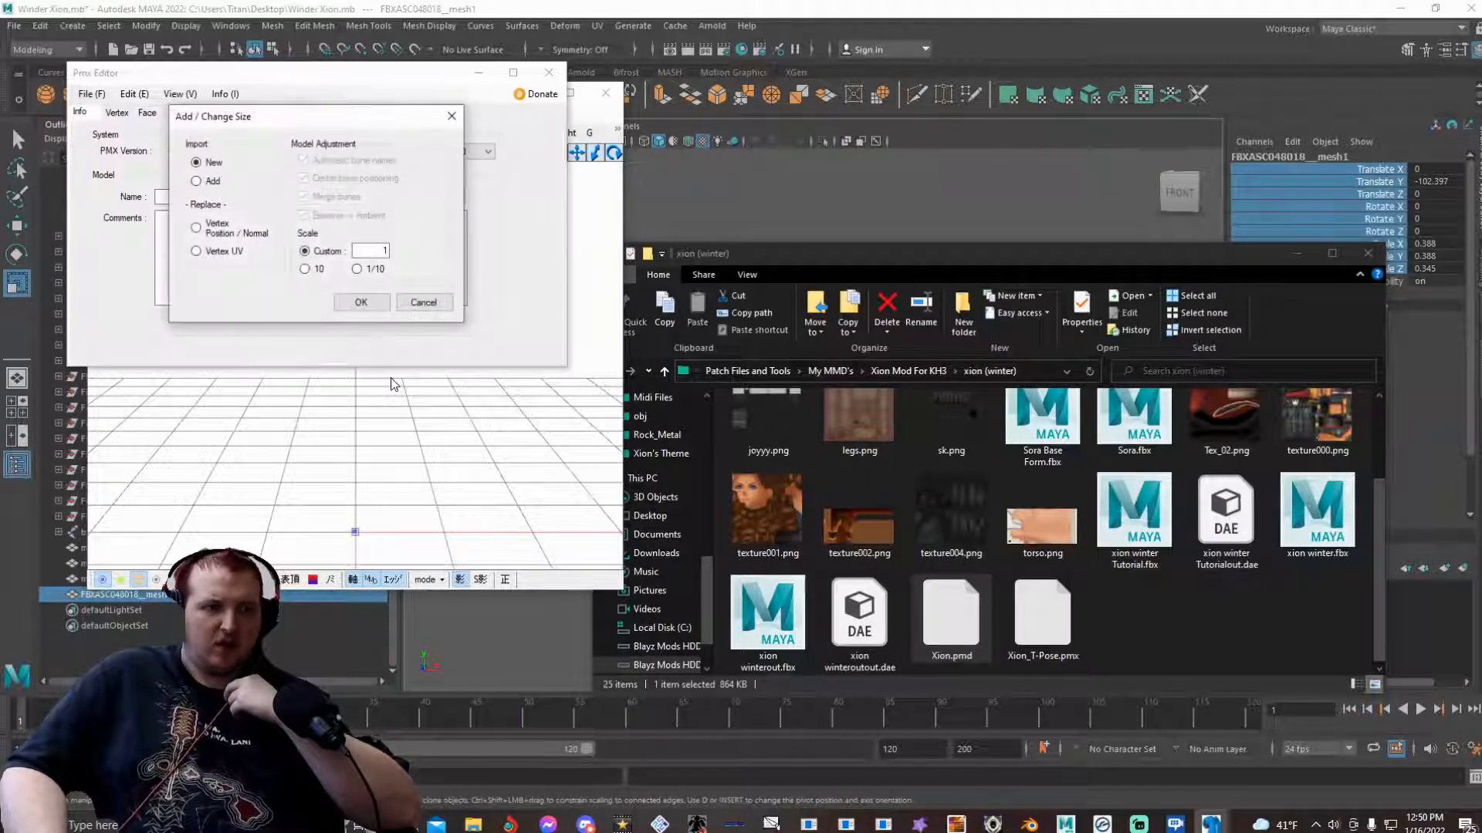
pyautogui.click(360, 302)
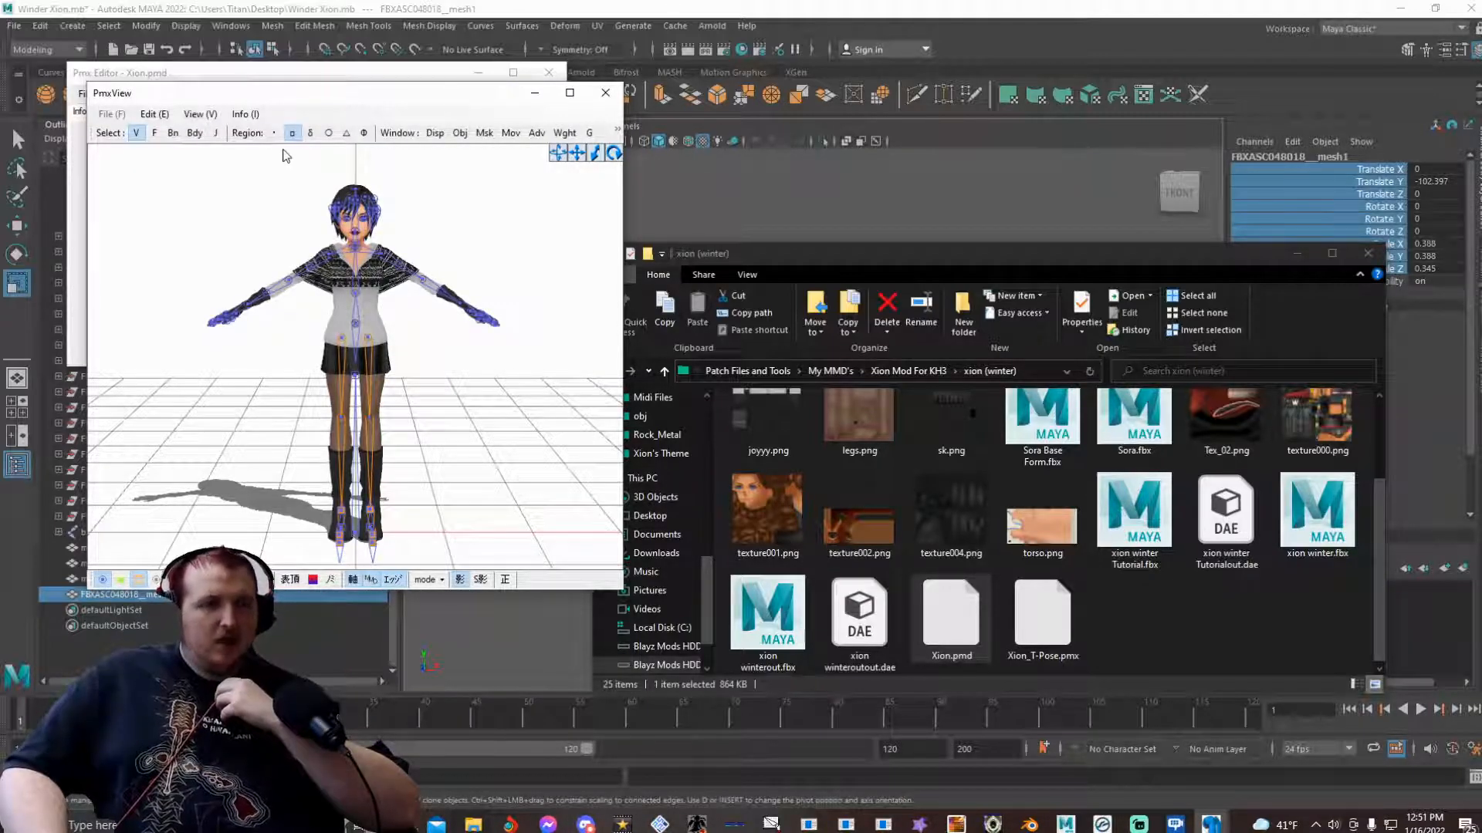
# - Run the SemiStandardBones plug-in 準標準ボーン追加 on the Xion model with its default bone options
pyautogui.click(269, 78)
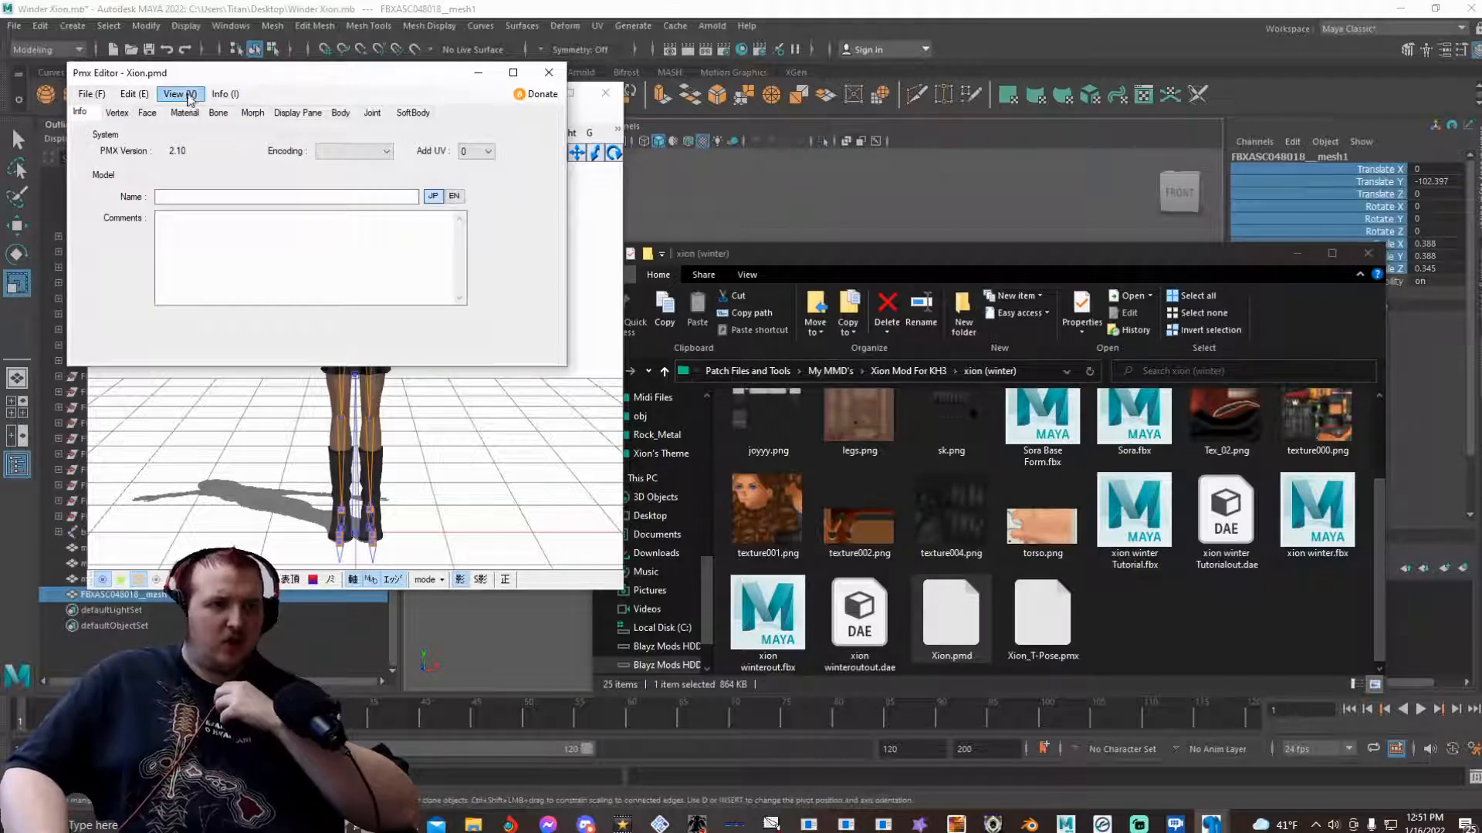
pyautogui.click(146, 96)
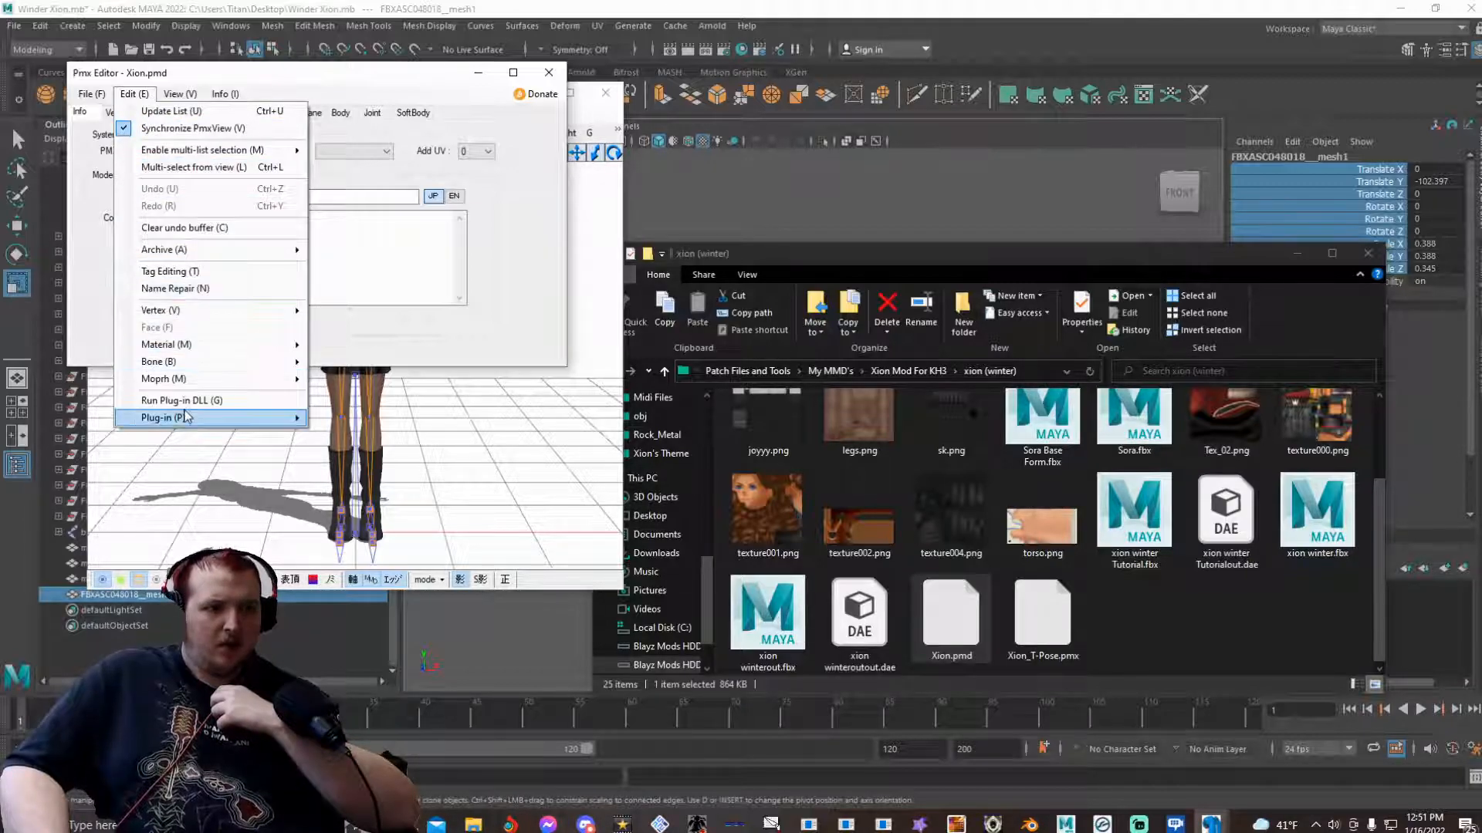
pyautogui.moveTo(186, 417)
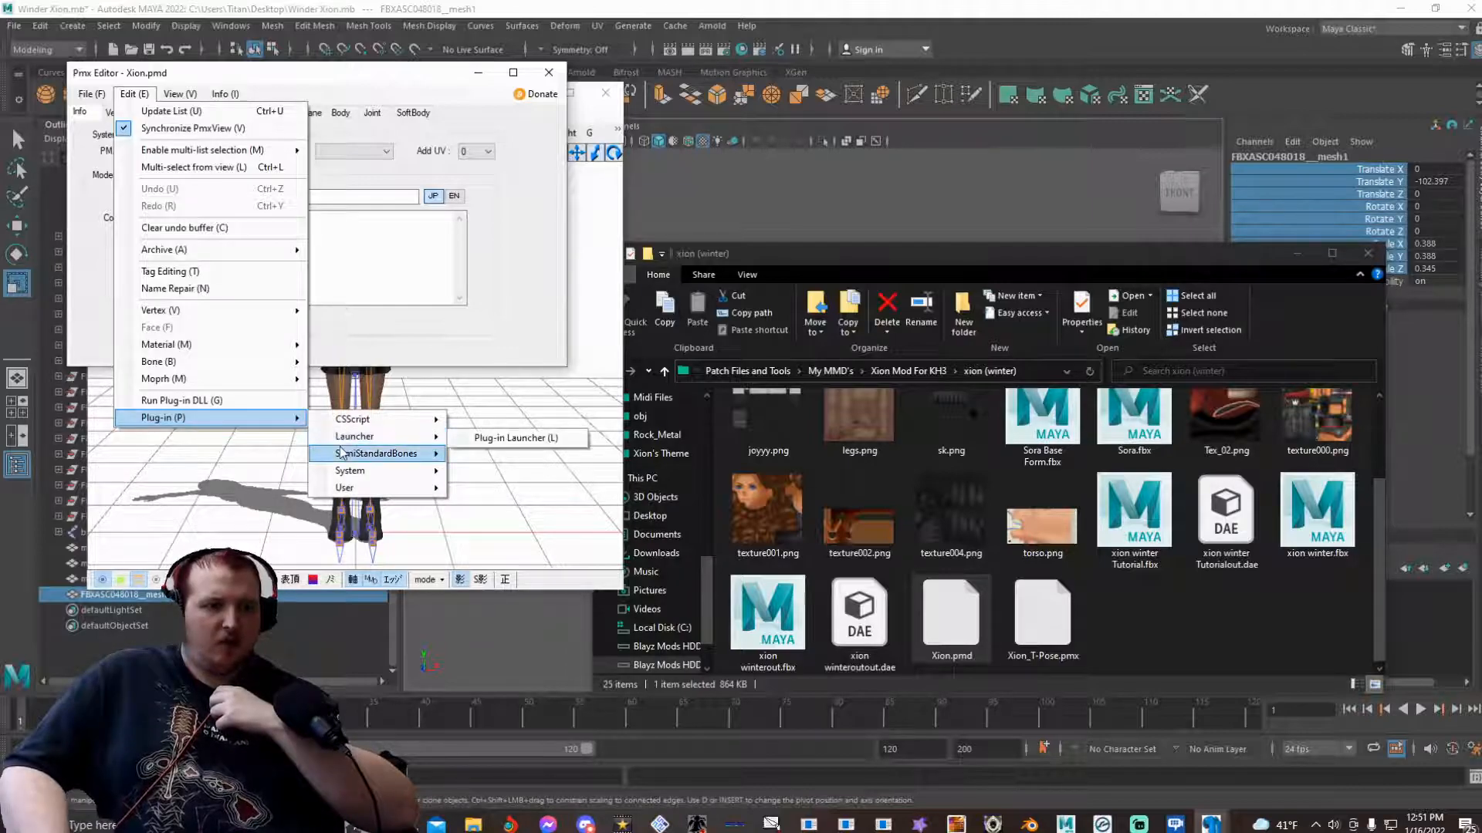
pyautogui.moveTo(342, 452)
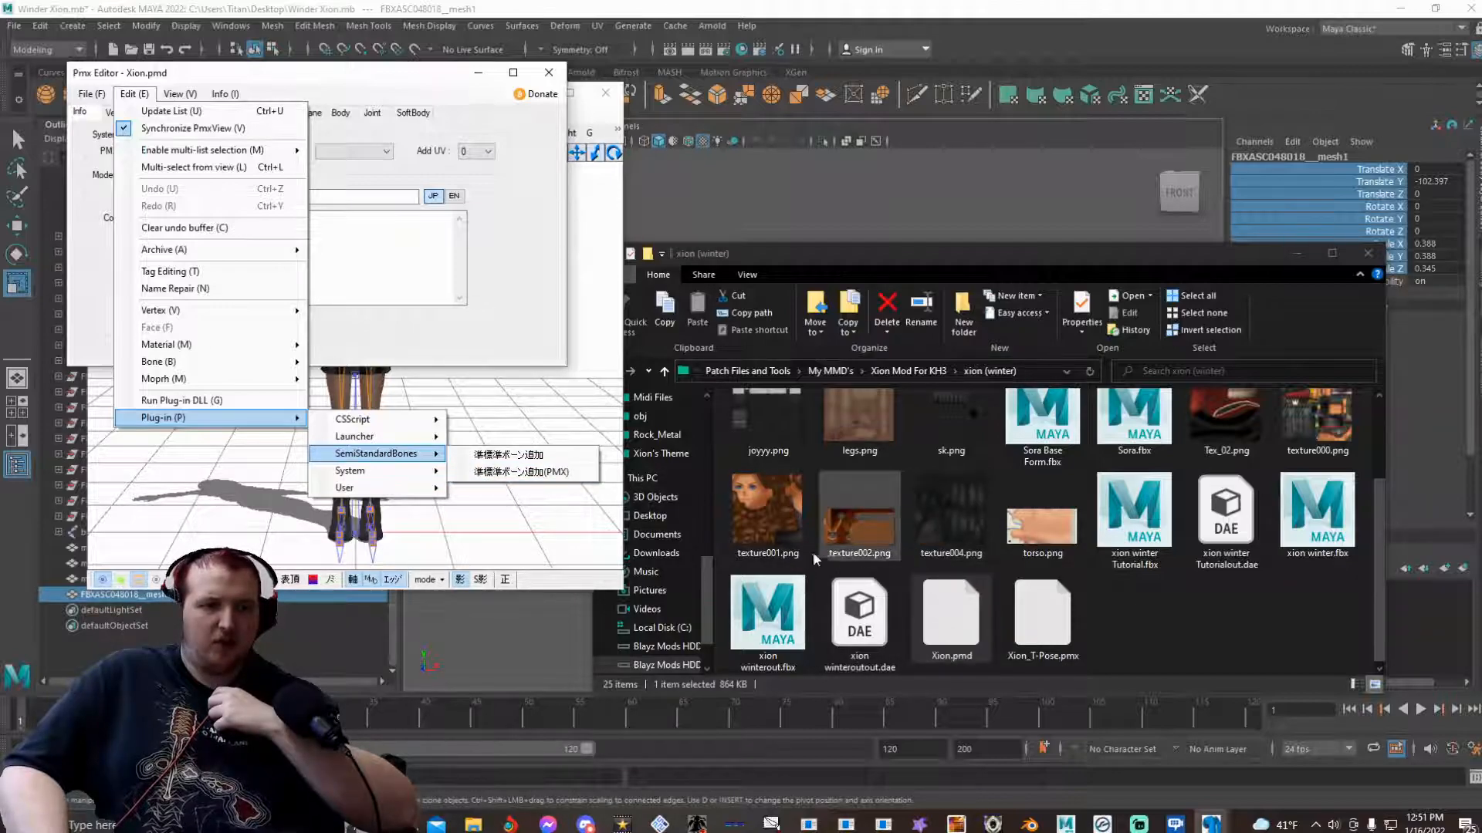
pyautogui.click(574, 460)
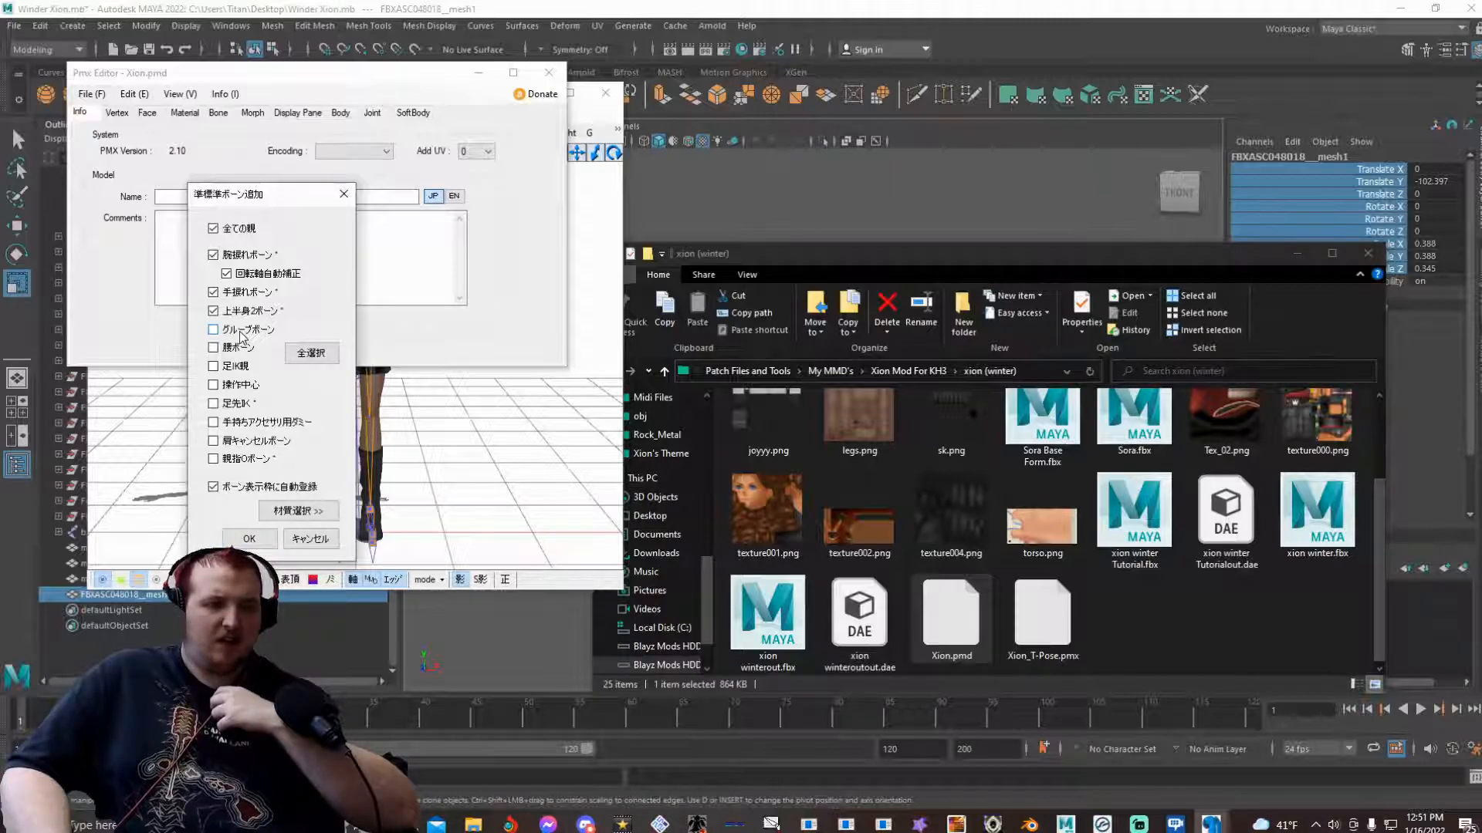
pyautogui.click(244, 539)
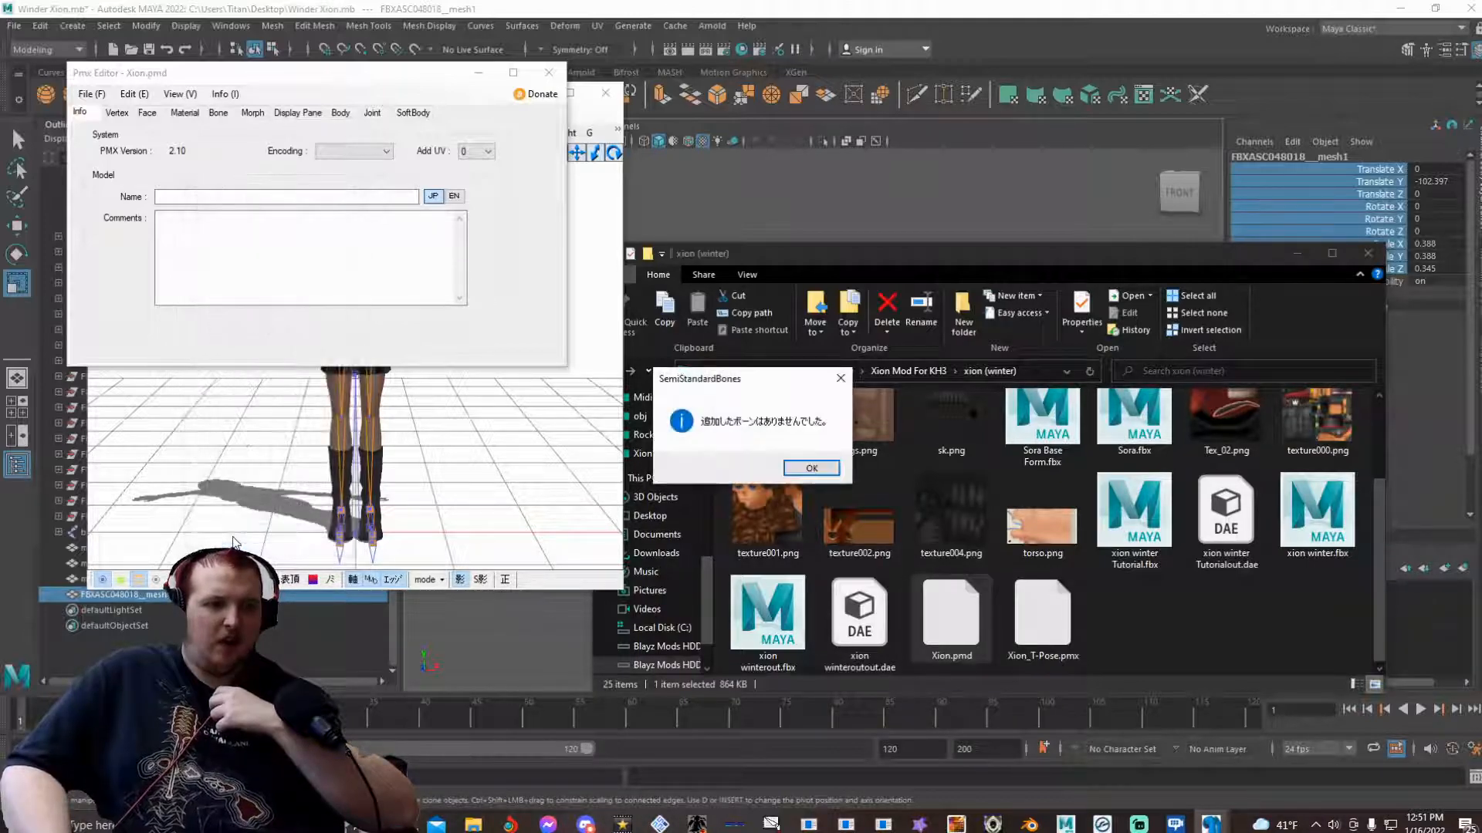
pyautogui.click(793, 468)
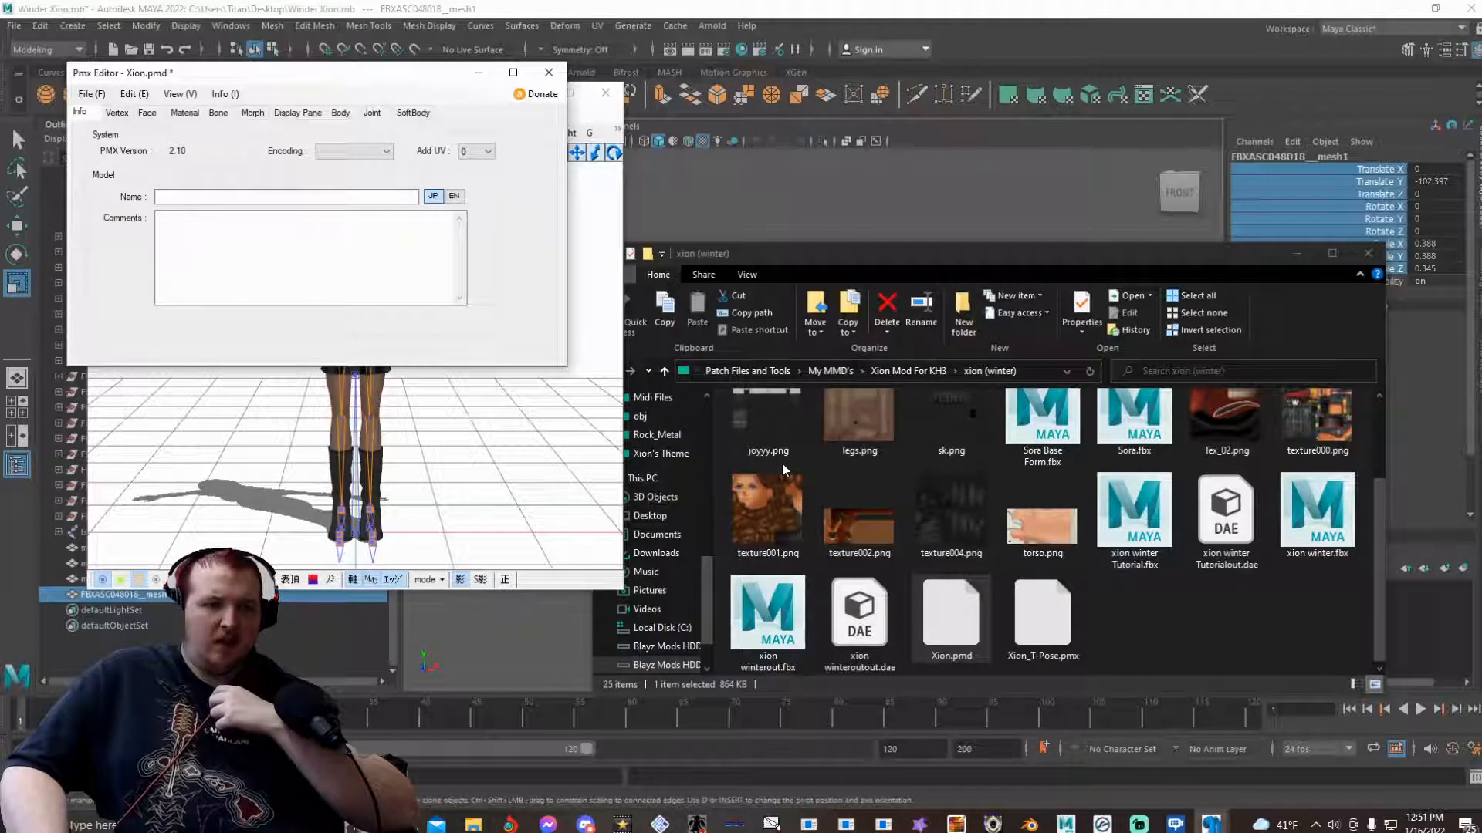
# - Open the Transform View for the Xion model from PmxView
pyautogui.click(595, 455)
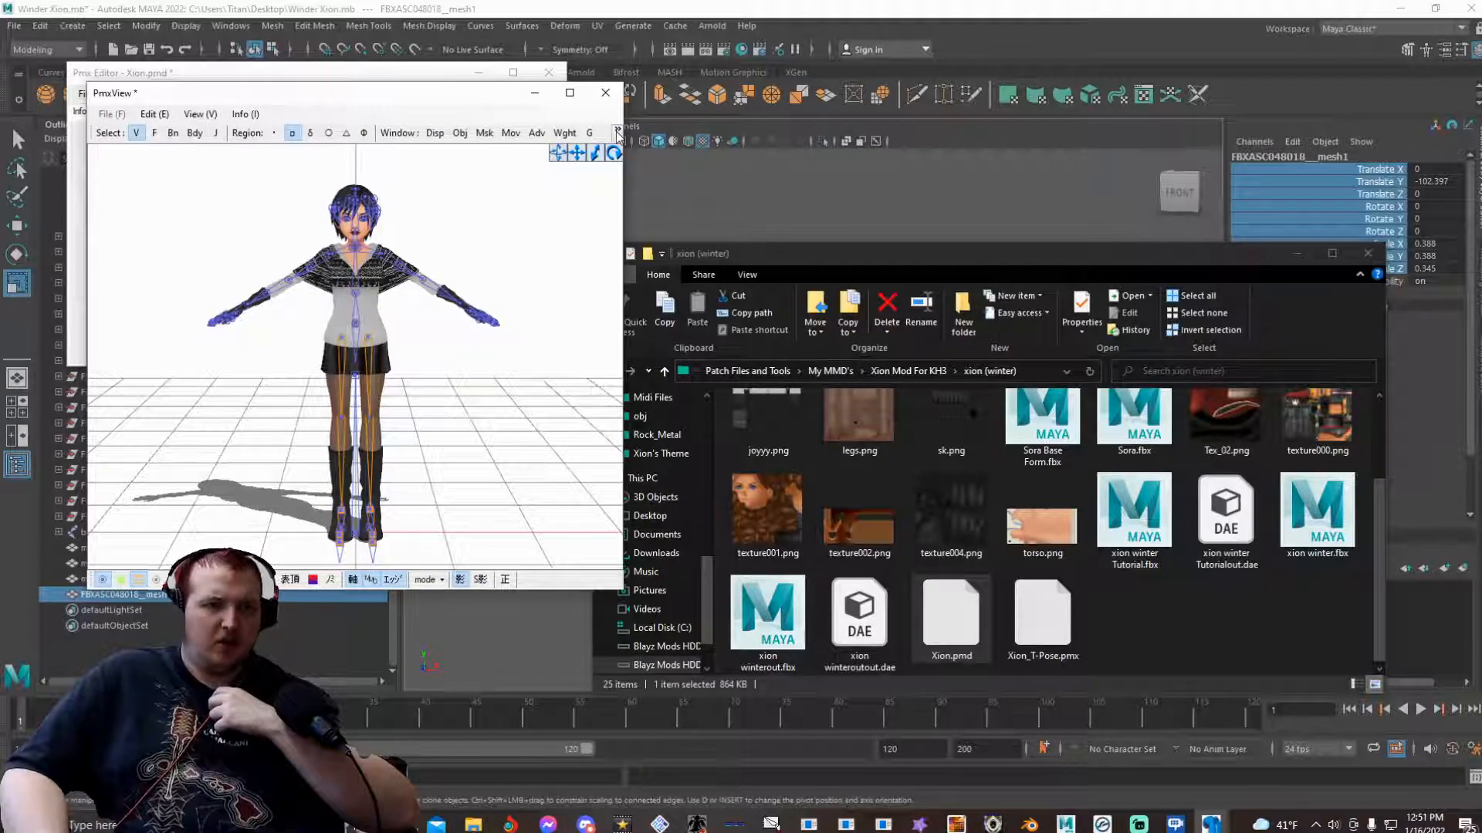
pyautogui.click(618, 133)
pyautogui.click(617, 132)
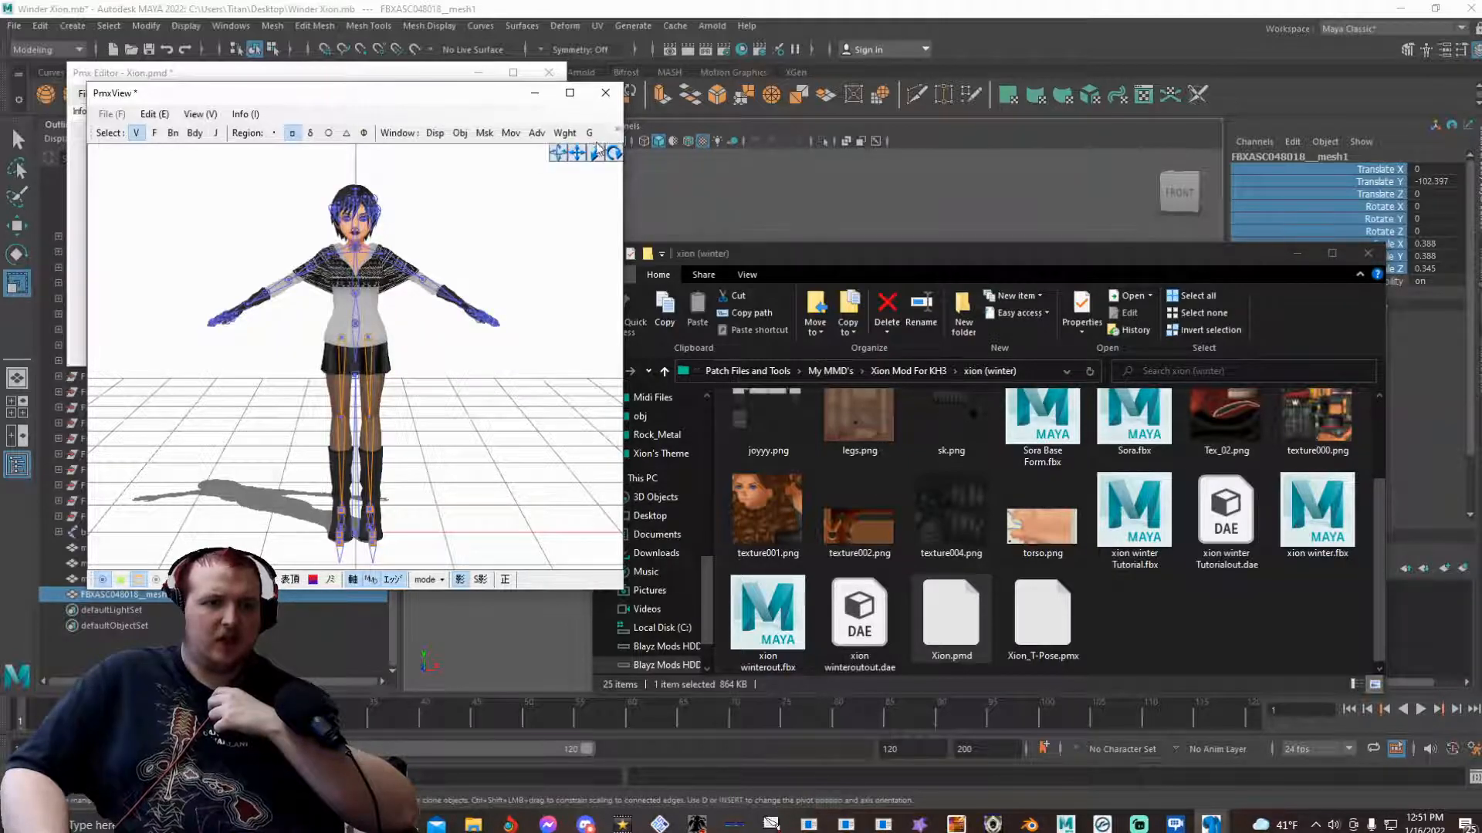
pyautogui.click(617, 133)
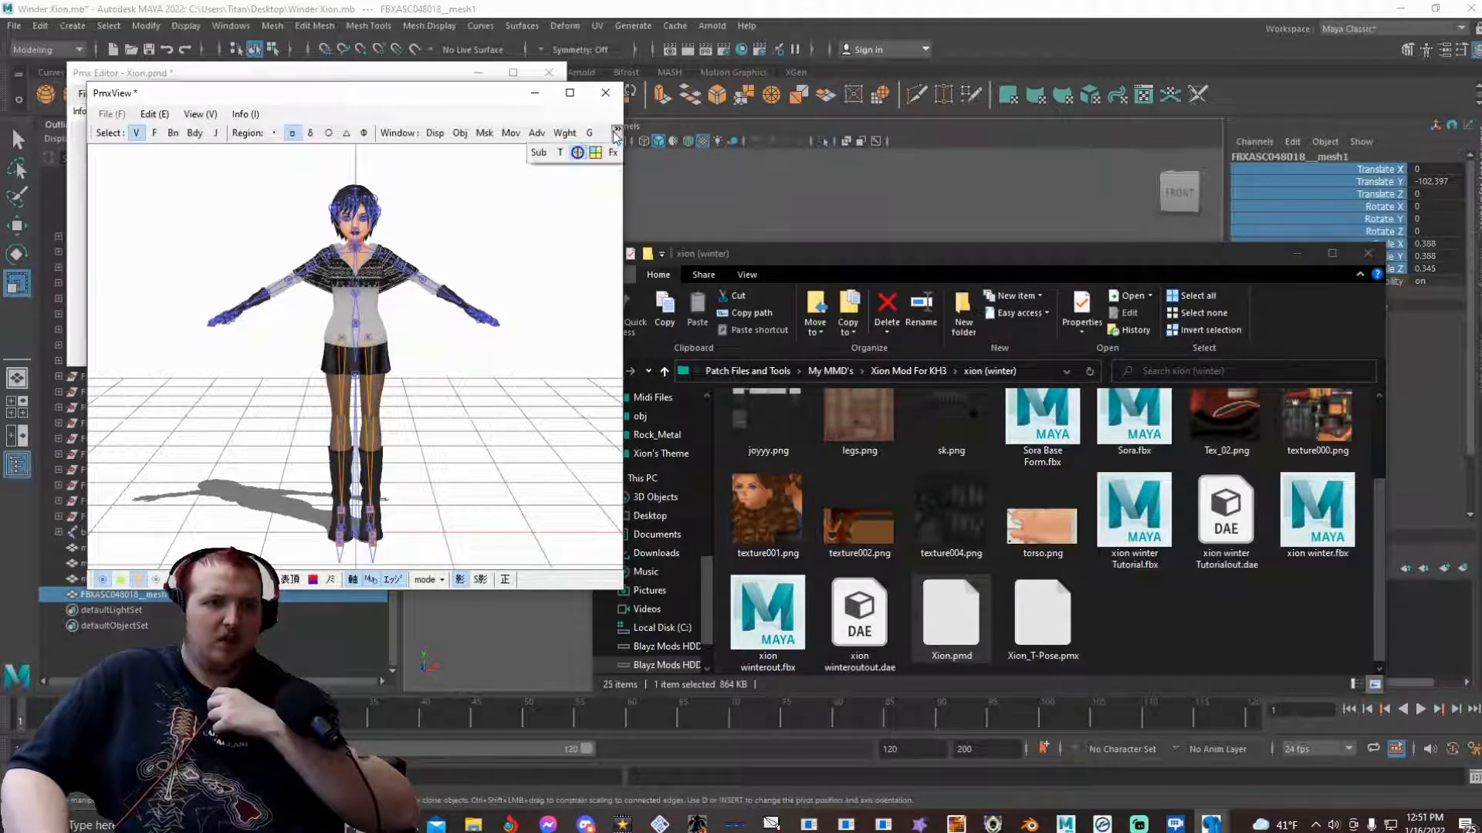
pyautogui.click(572, 153)
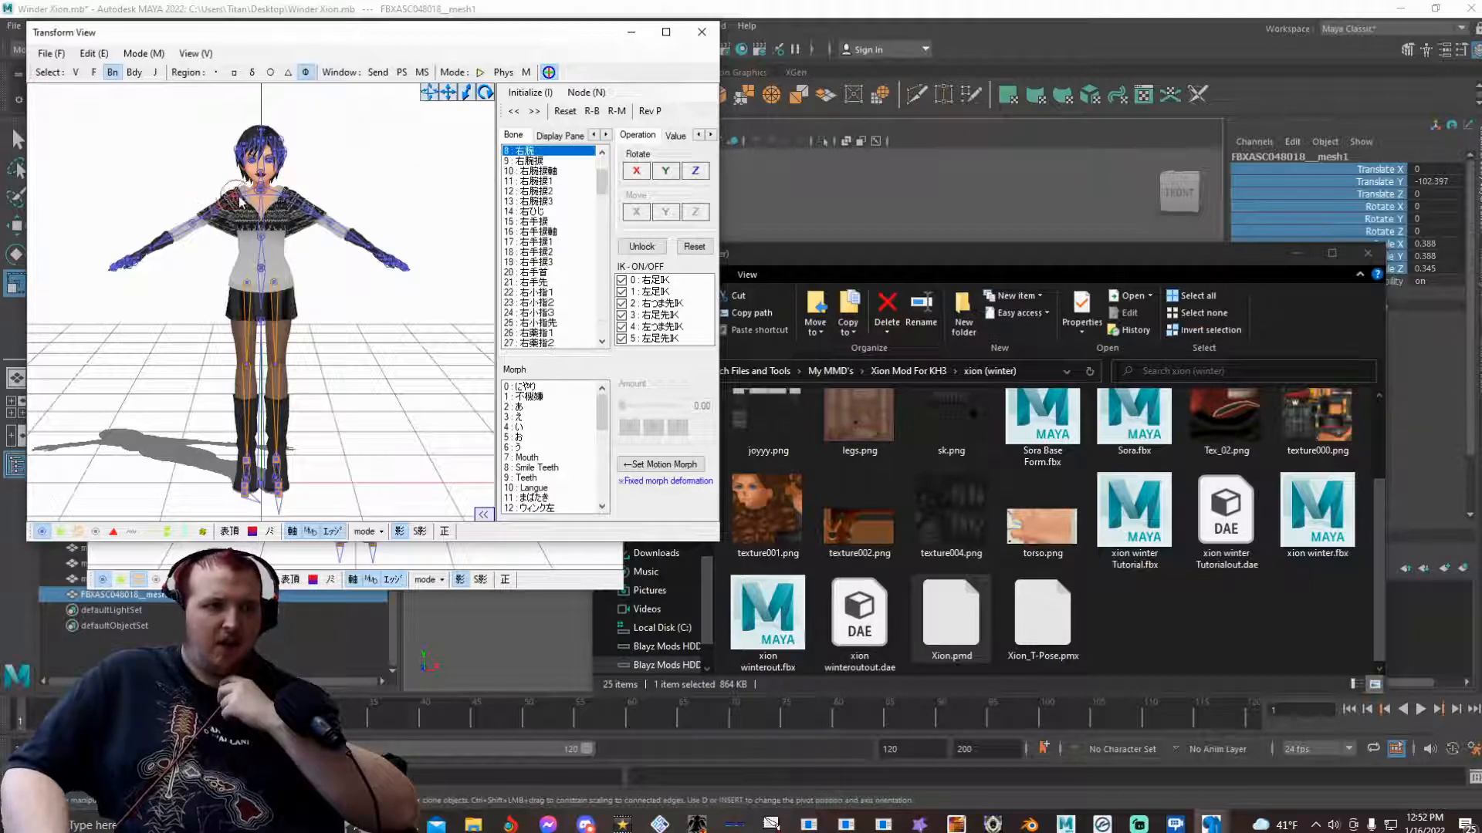
# - Rotate the left arm bone 左腕 about the view-facing axis to raise the arm to roughly horizontal
pyautogui.click(281, 208)
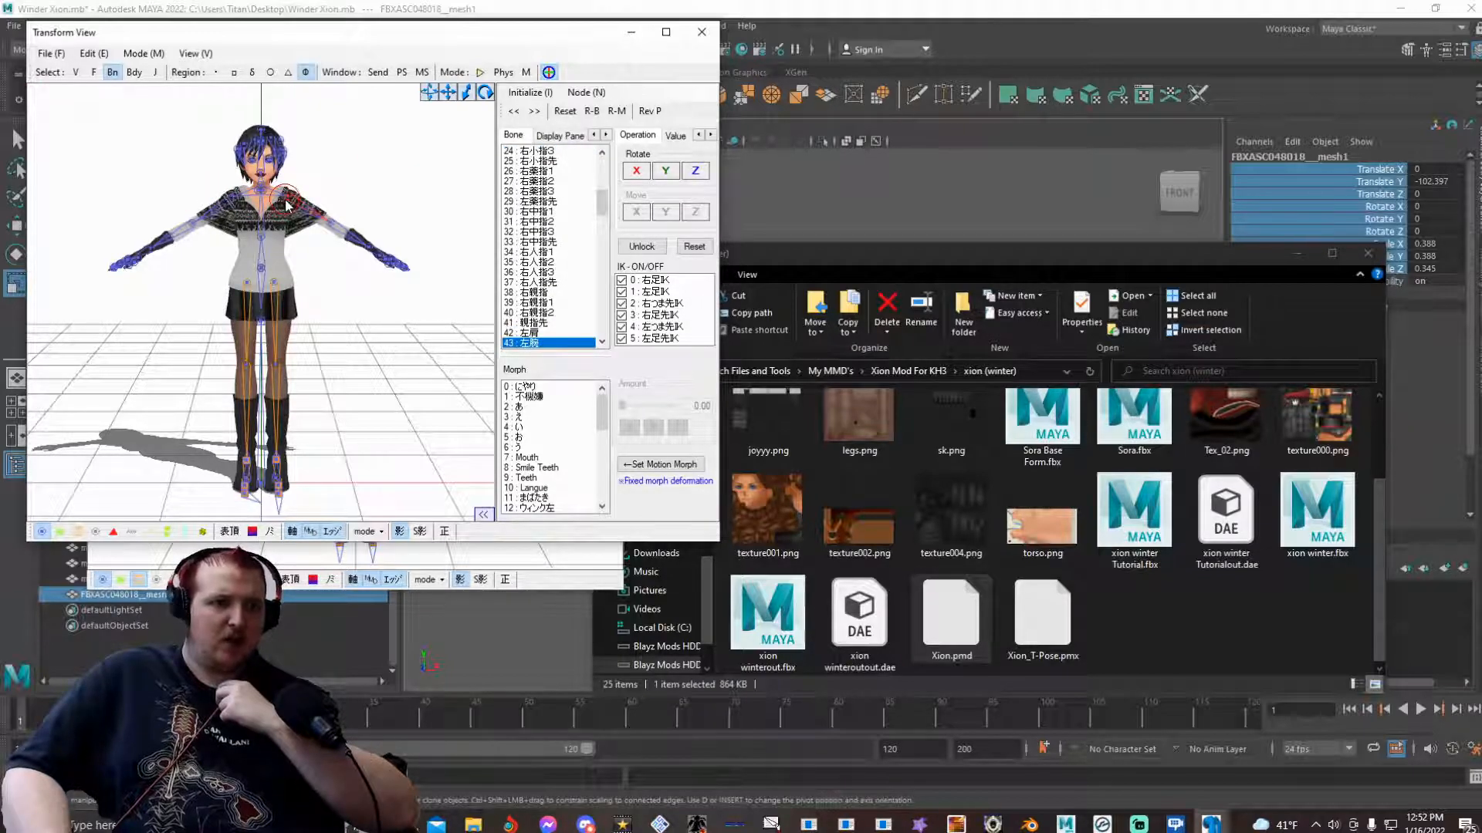
pyautogui.click(286, 205)
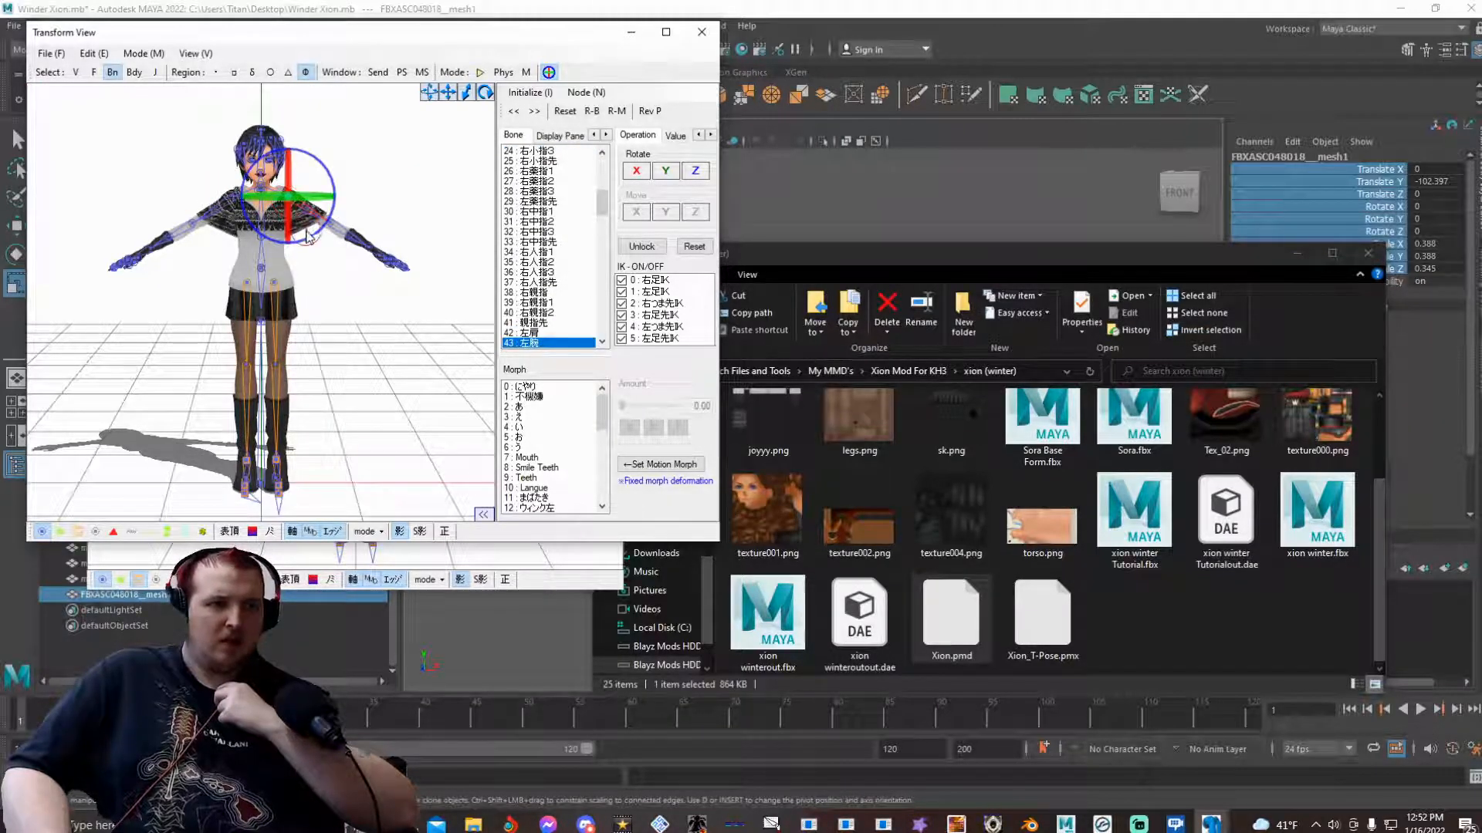
pyautogui.moveTo(334, 199); pyautogui.dragTo(324, 168)
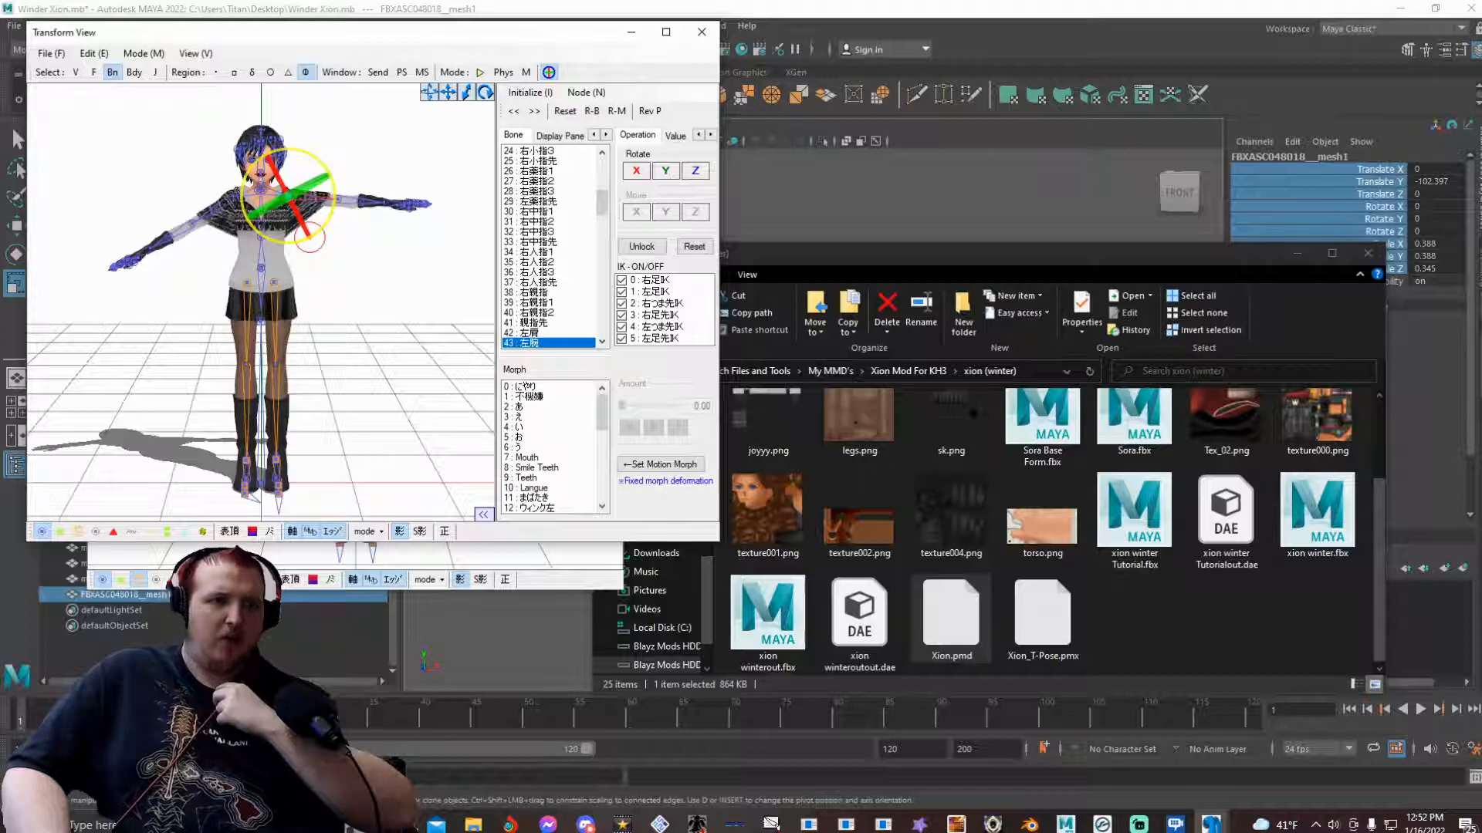
pyautogui.moveTo(324, 169); pyautogui.dragTo(319, 160)
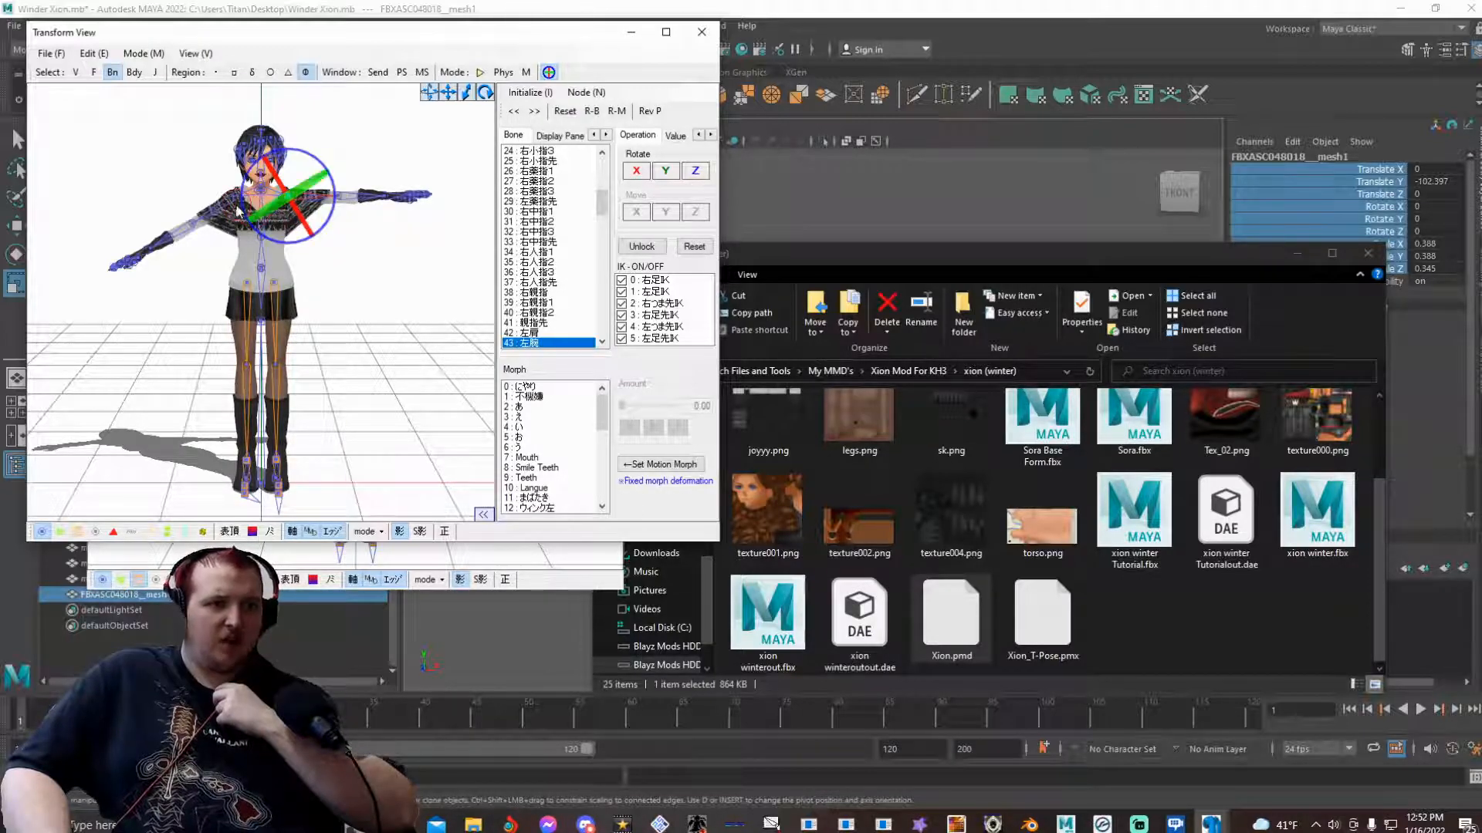
# - Try to raise the model's right arm using the twist bone 右腕捩1
pyautogui.click(233, 207)
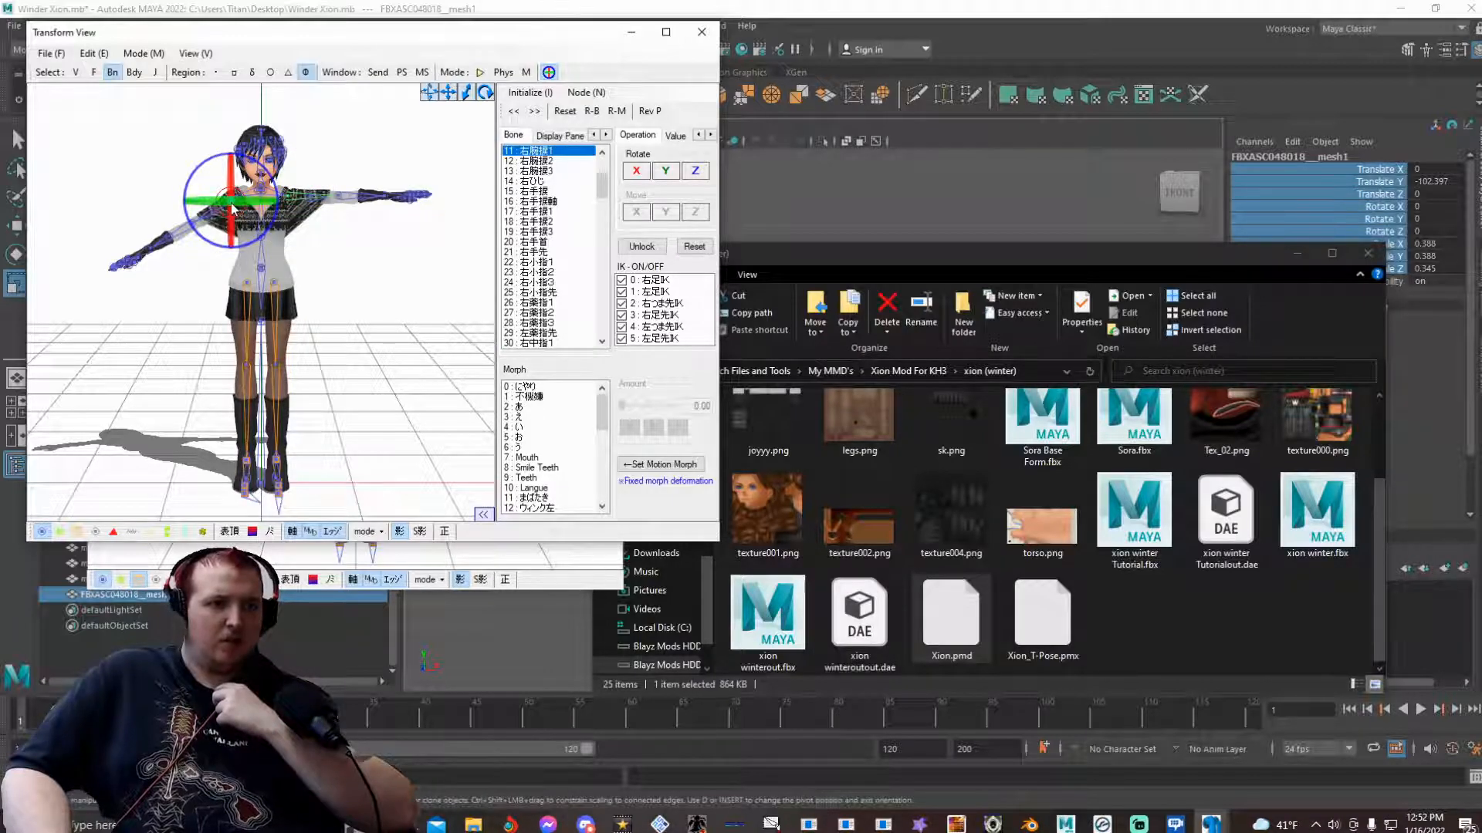
pyautogui.moveTo(153, 266); pyautogui.dragTo(228, 199)
pyautogui.click(230, 201)
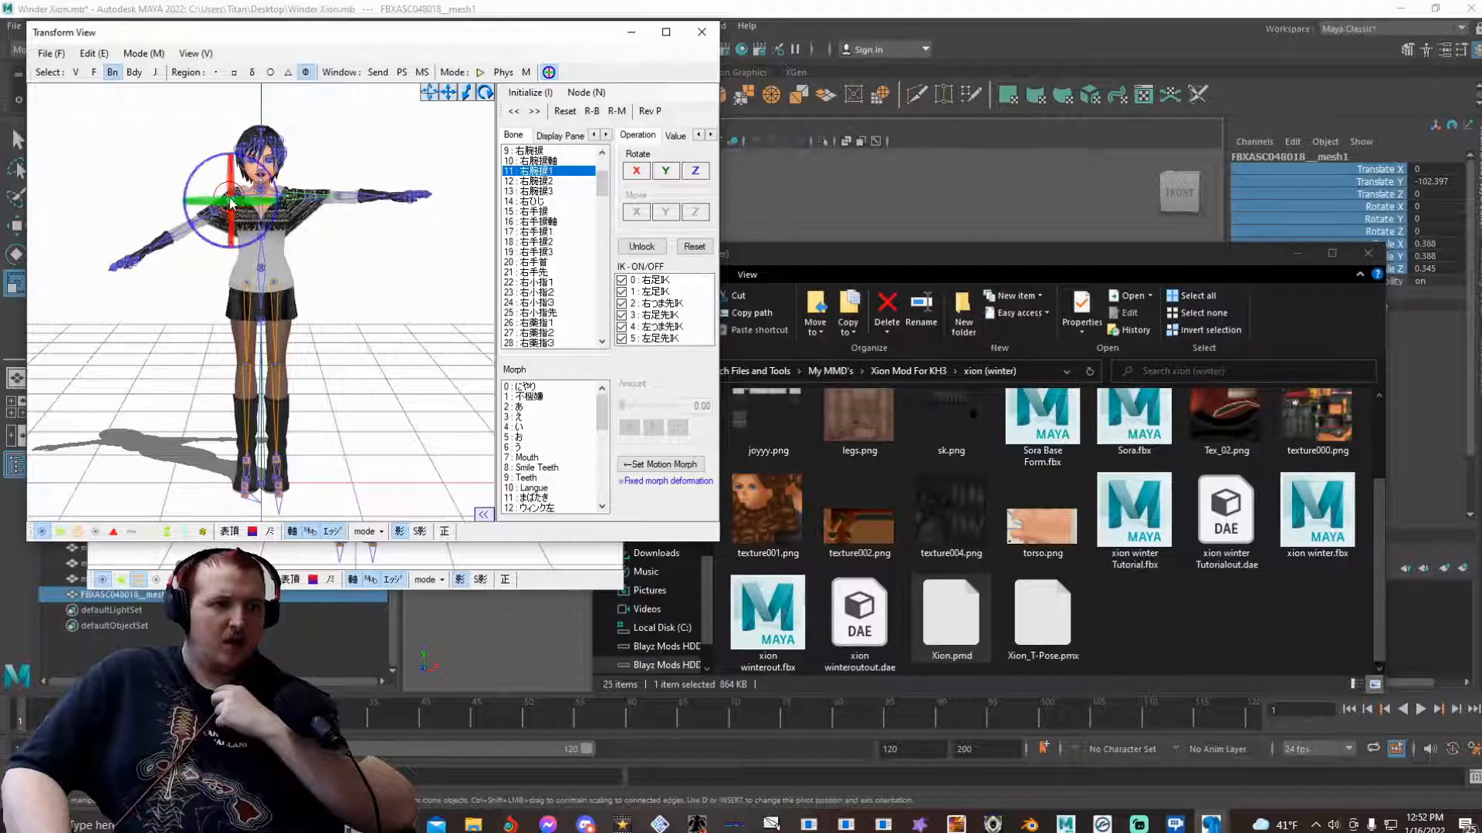
pyautogui.moveTo(171, 281); pyautogui.dragTo(220, 225)
pyautogui.click(231, 207)
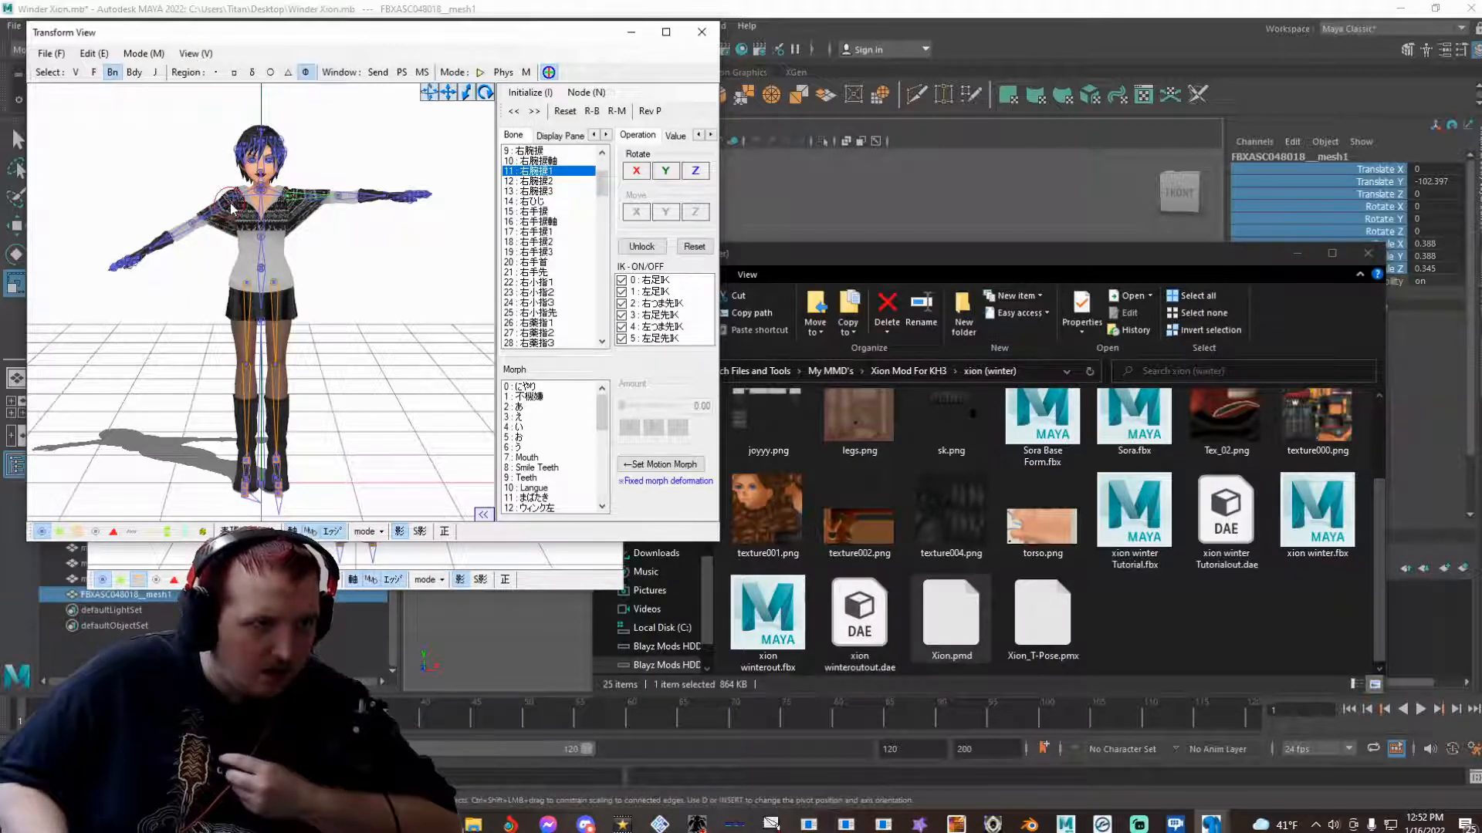
pyautogui.click(237, 207)
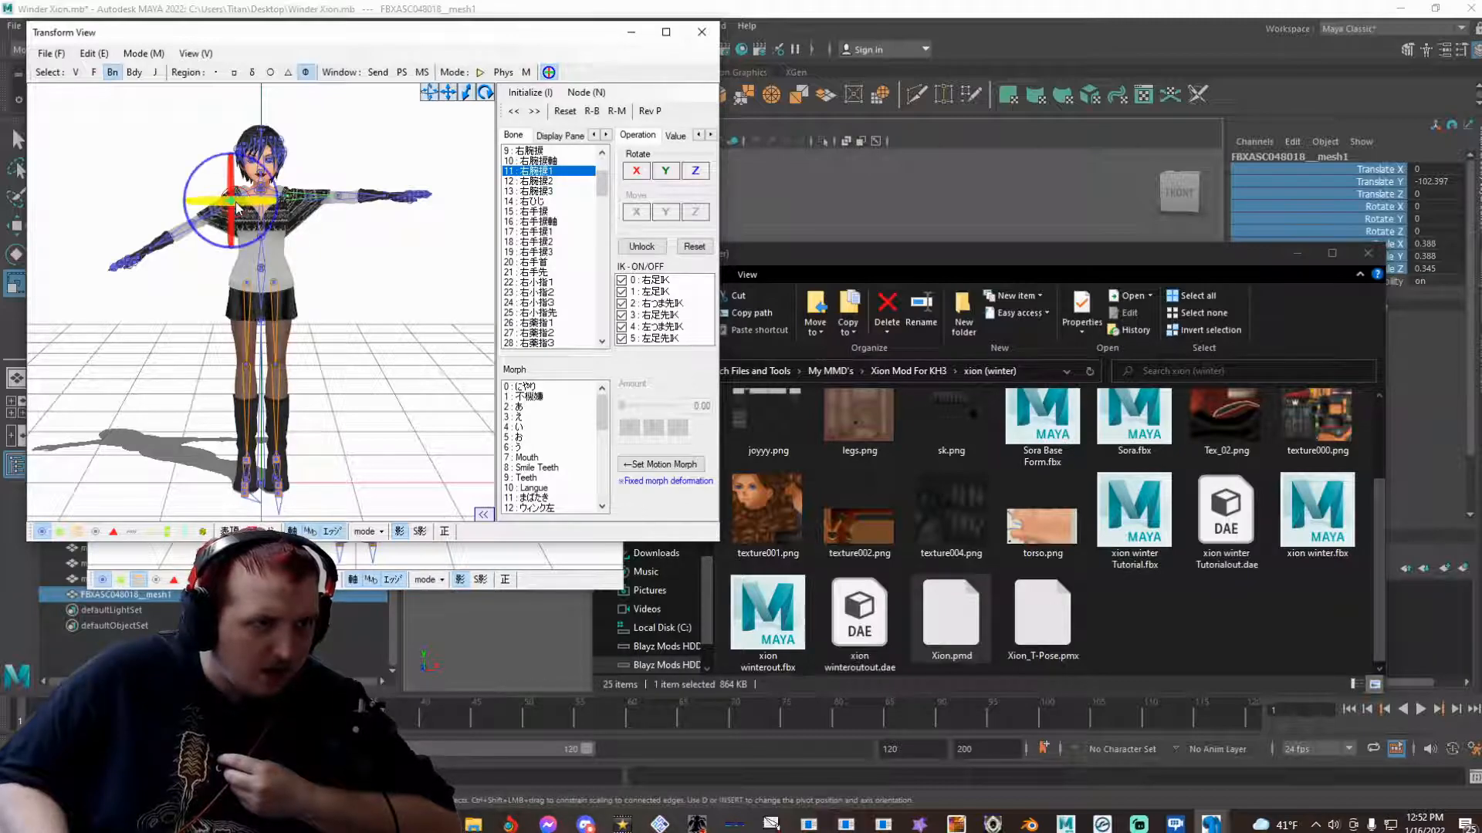
# - Rotate the right arm bone 右腕 about the view-facing axis to raise the arm to roughly horizontal, matching the left arm
pyautogui.scroll(3, 167, 316)
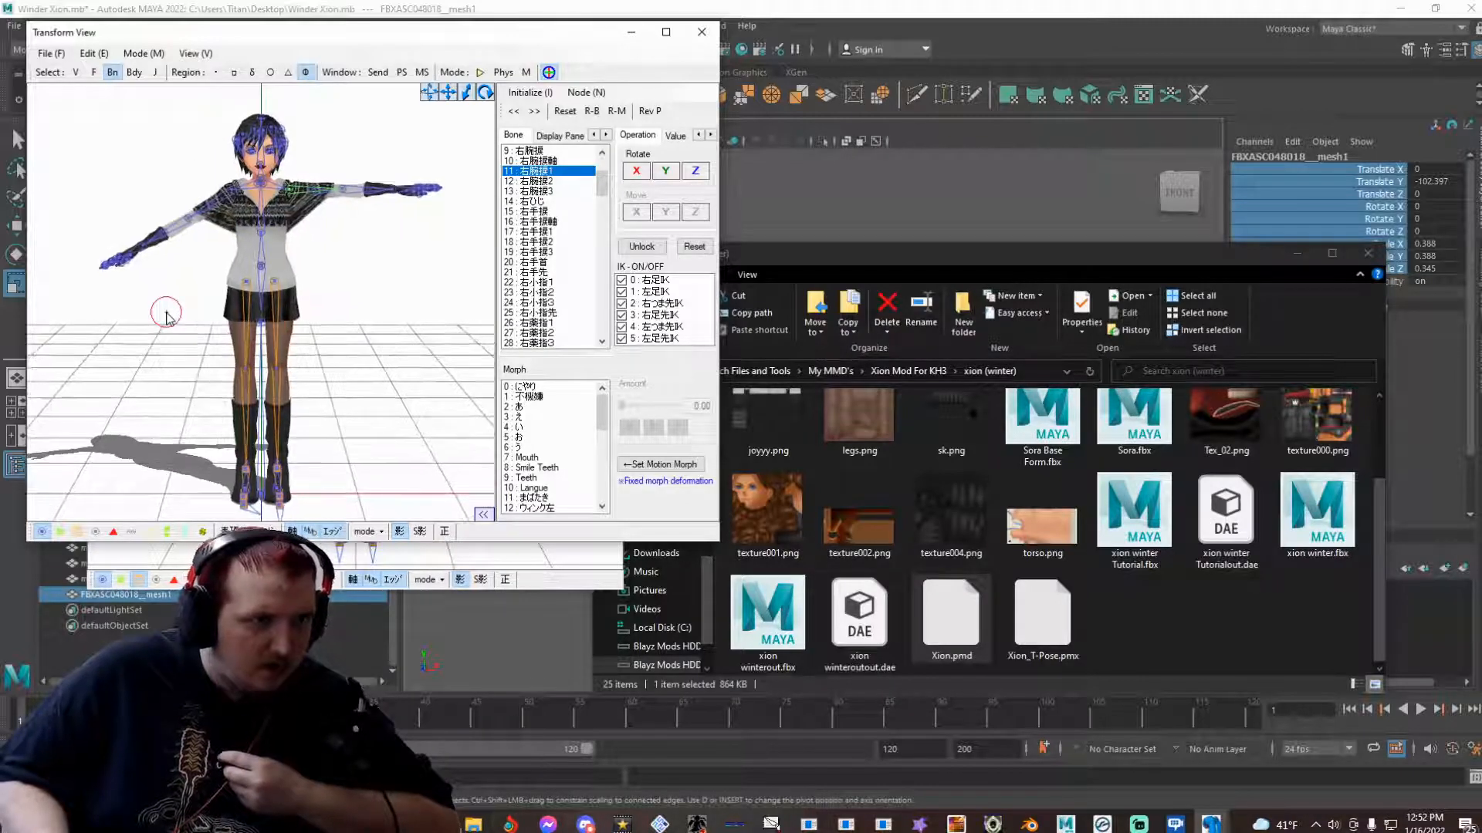
pyautogui.scroll(3, 167, 317)
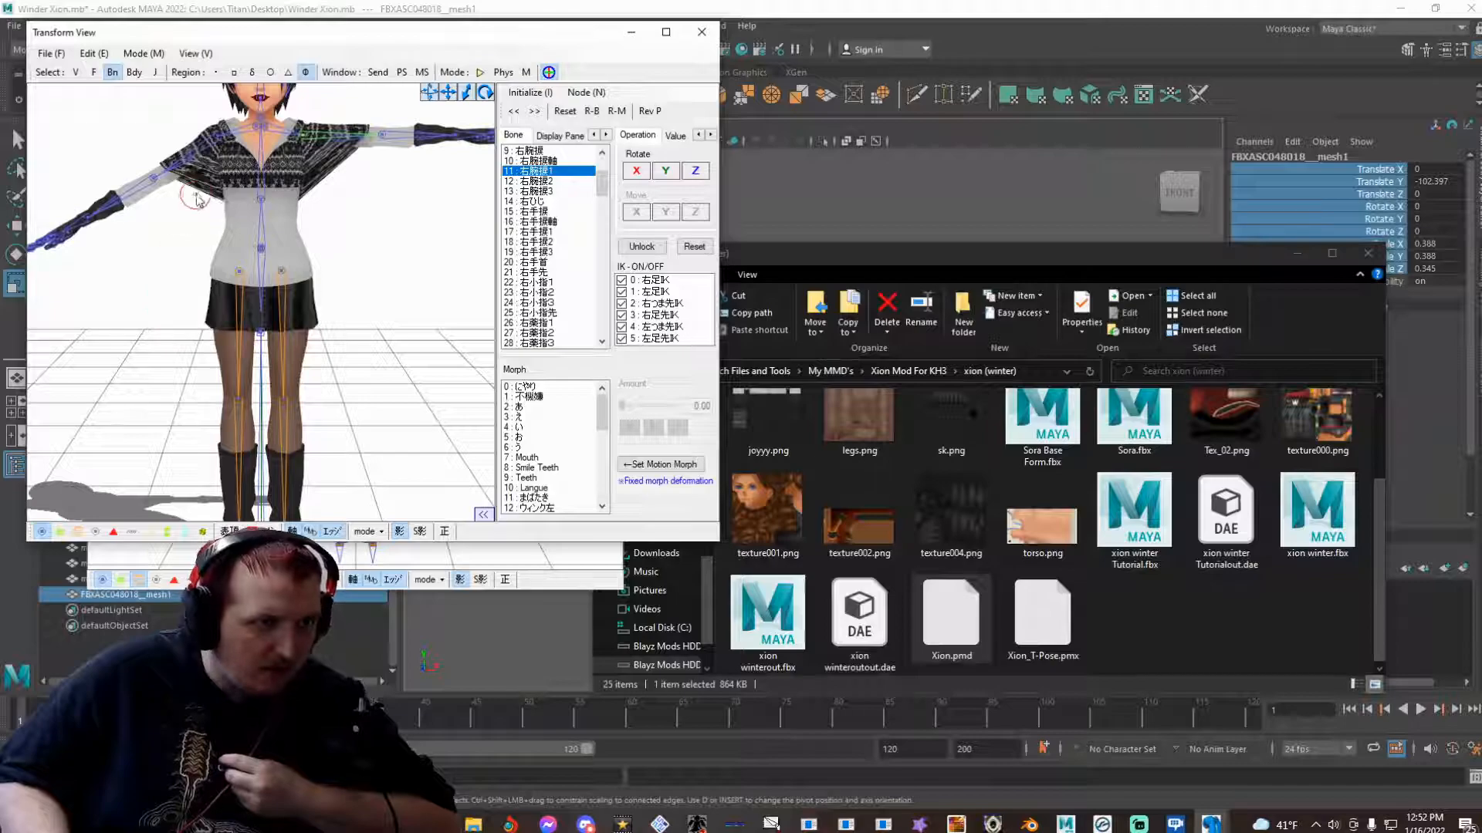
pyautogui.click(217, 150)
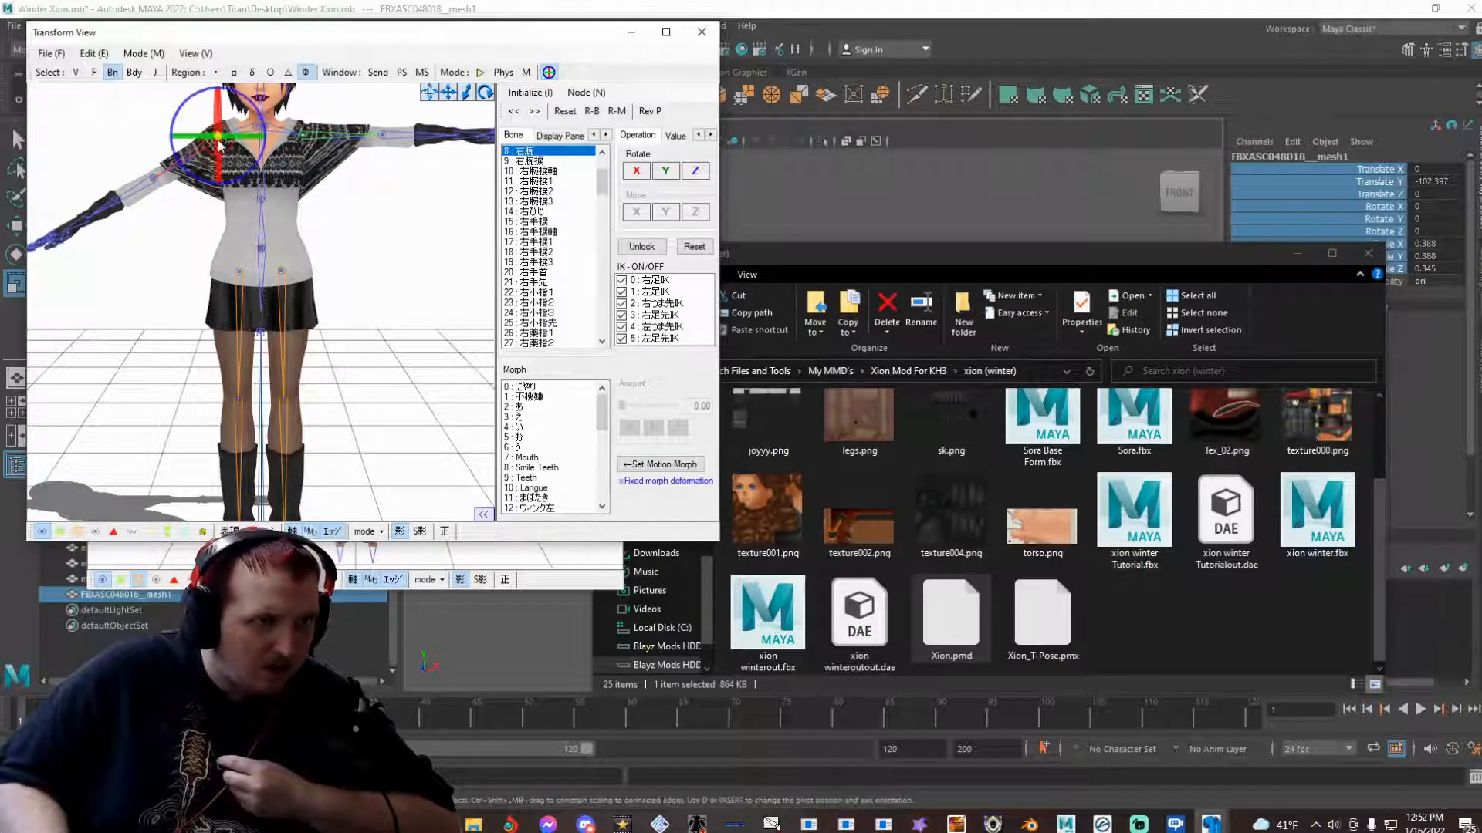
pyautogui.scroll(-4, 170, 224)
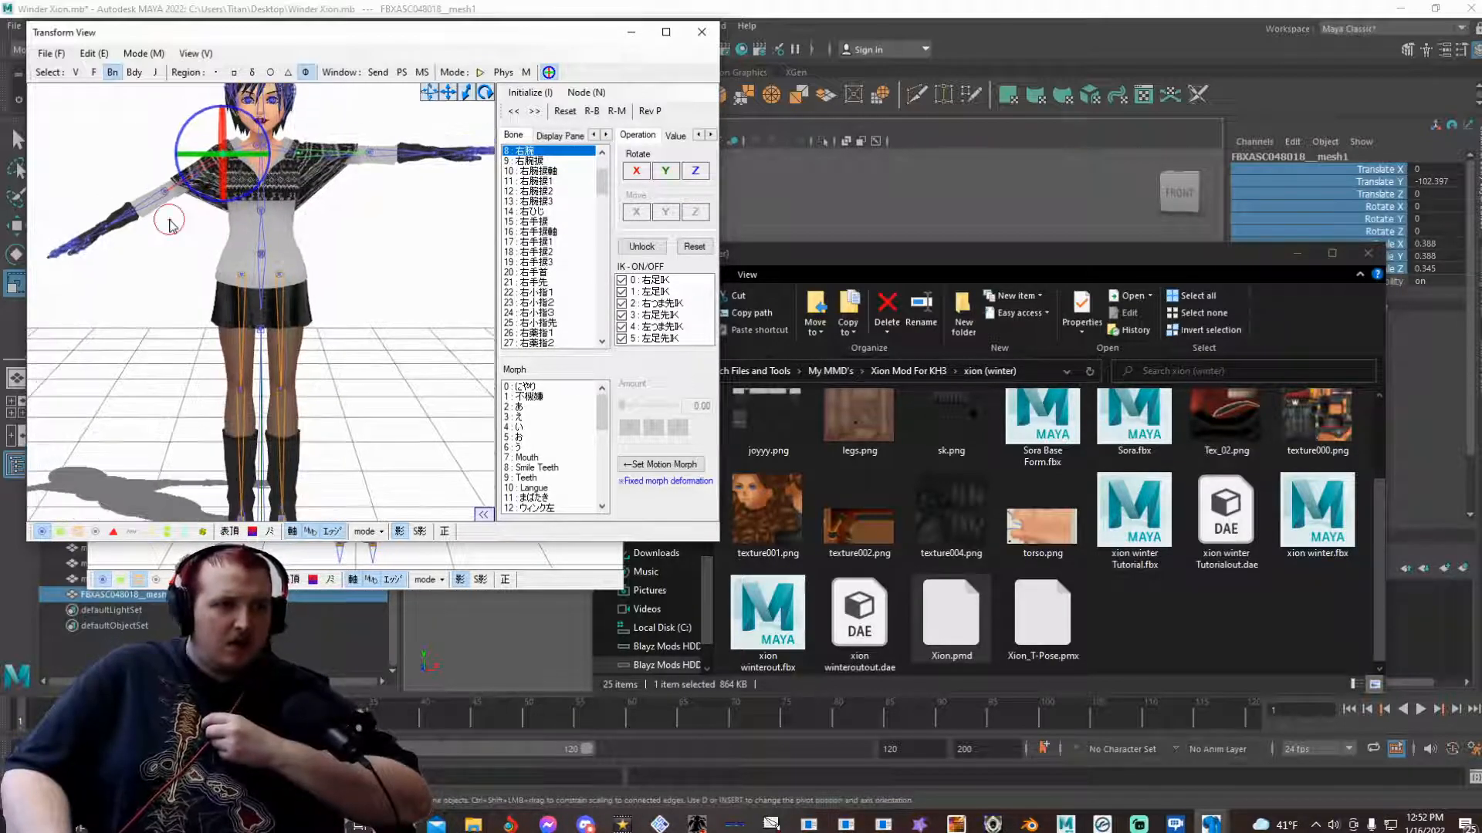
pyautogui.scroll(-5, 172, 223)
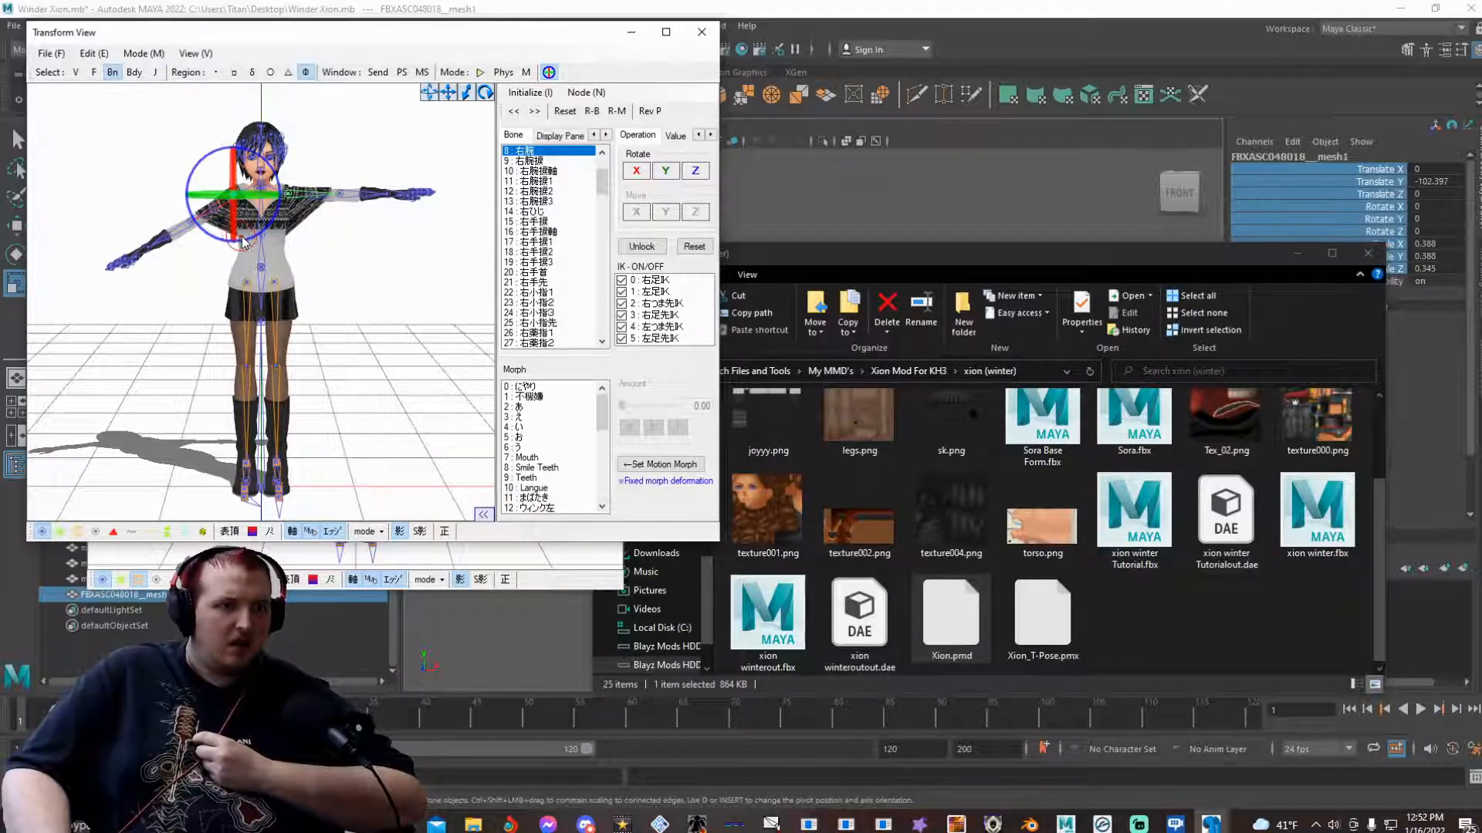
pyautogui.moveTo(243, 240); pyautogui.dragTo(234, 230)
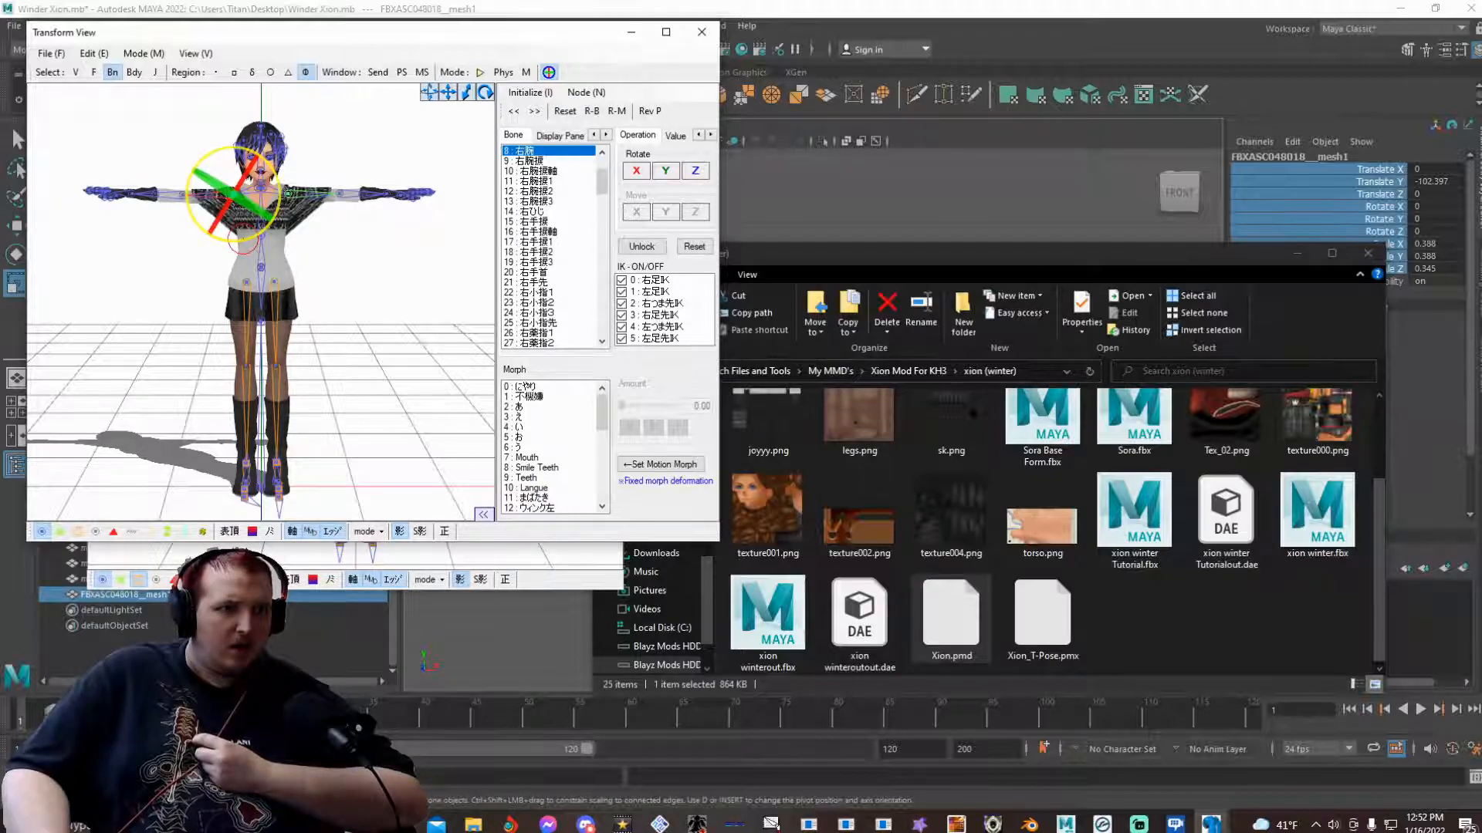
pyautogui.moveTo(242, 241); pyautogui.dragTo(243, 242)
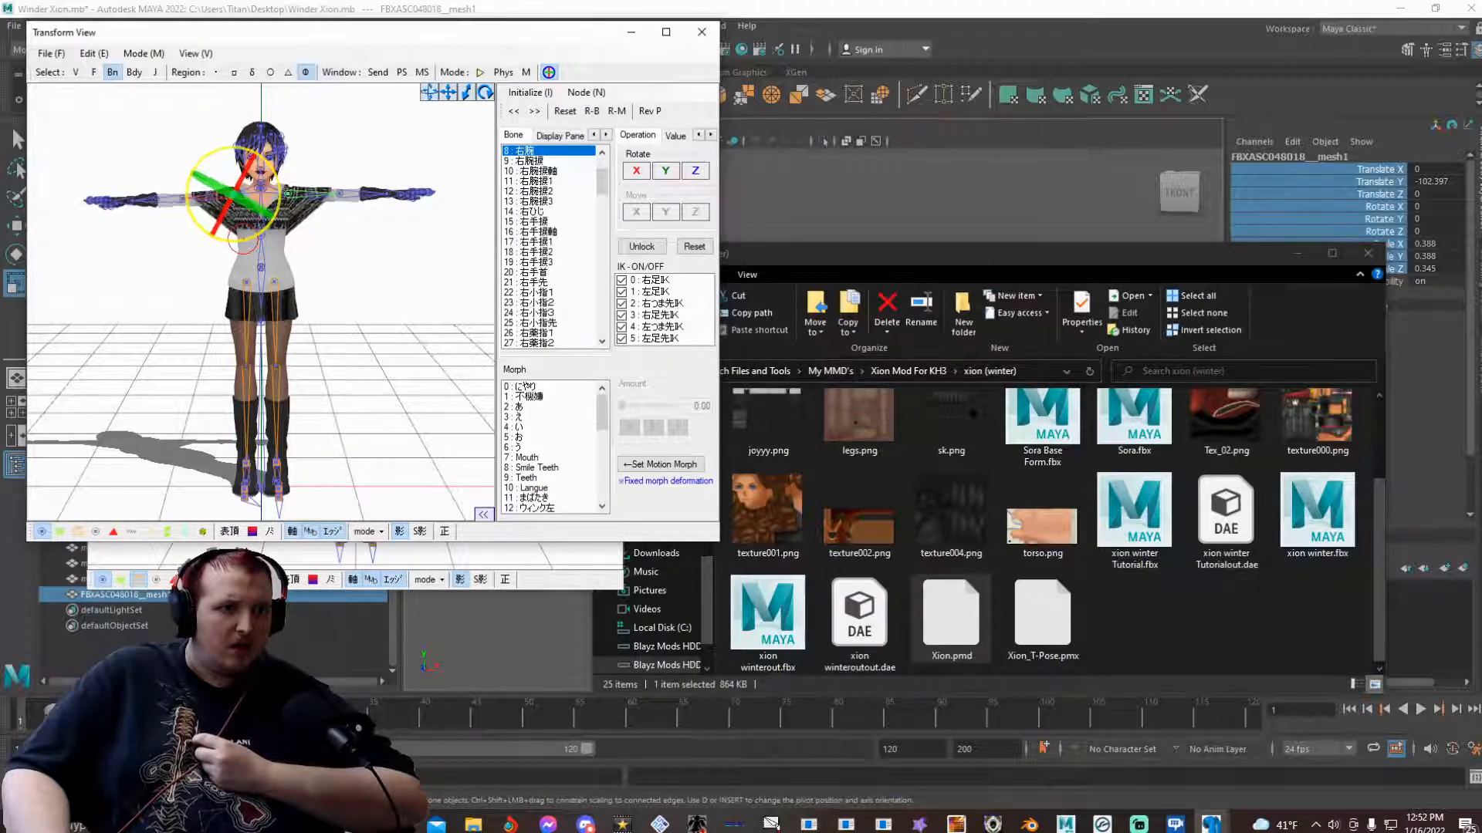
pyautogui.click(198, 262)
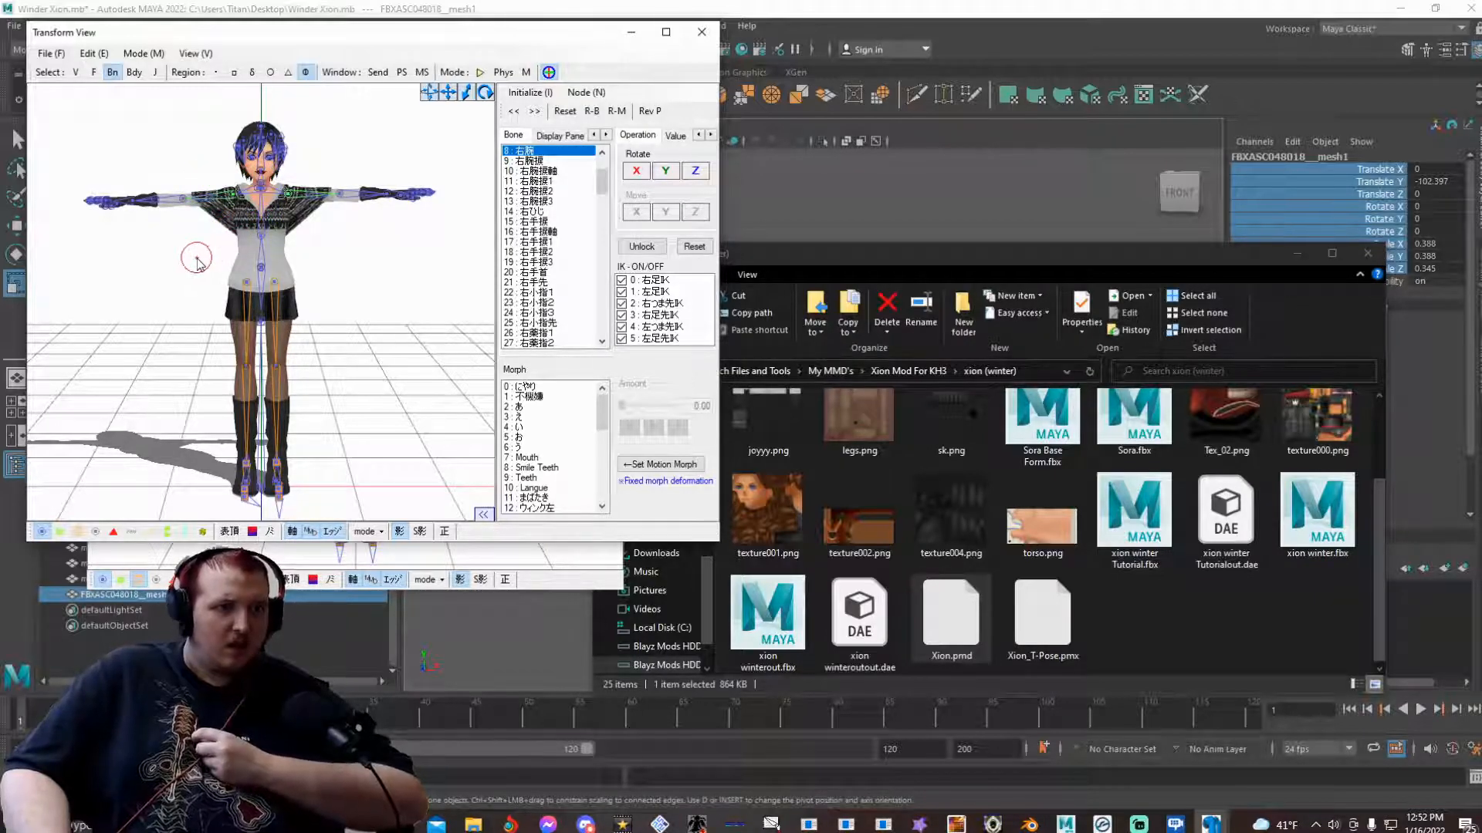
pyautogui.click(155, 199)
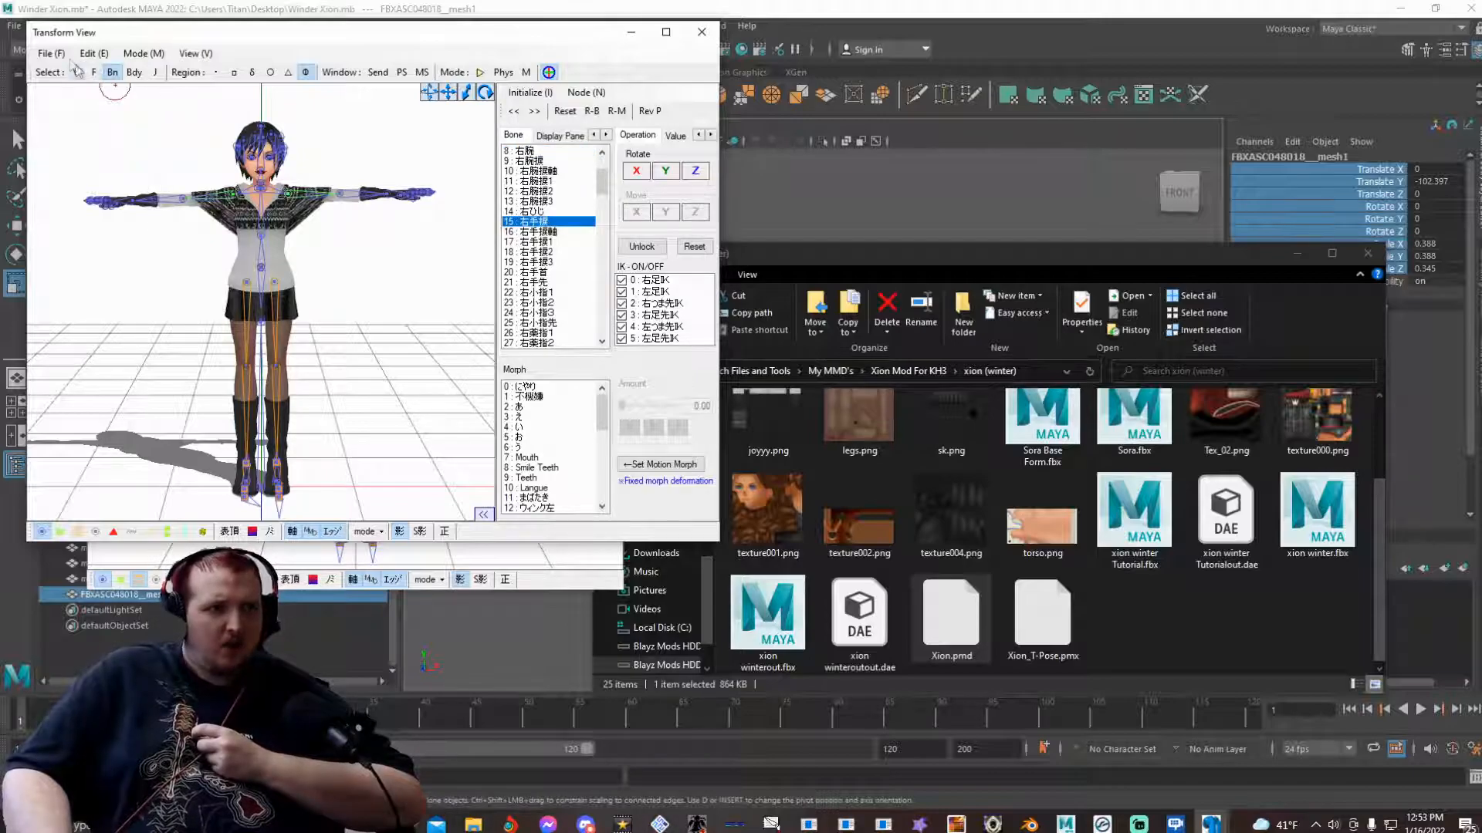
# - Start saving the T-posed model as Xion_ShapeChange.pmx in the xion (winter) folder
pyautogui.click(63, 56)
pyautogui.click(66, 70)
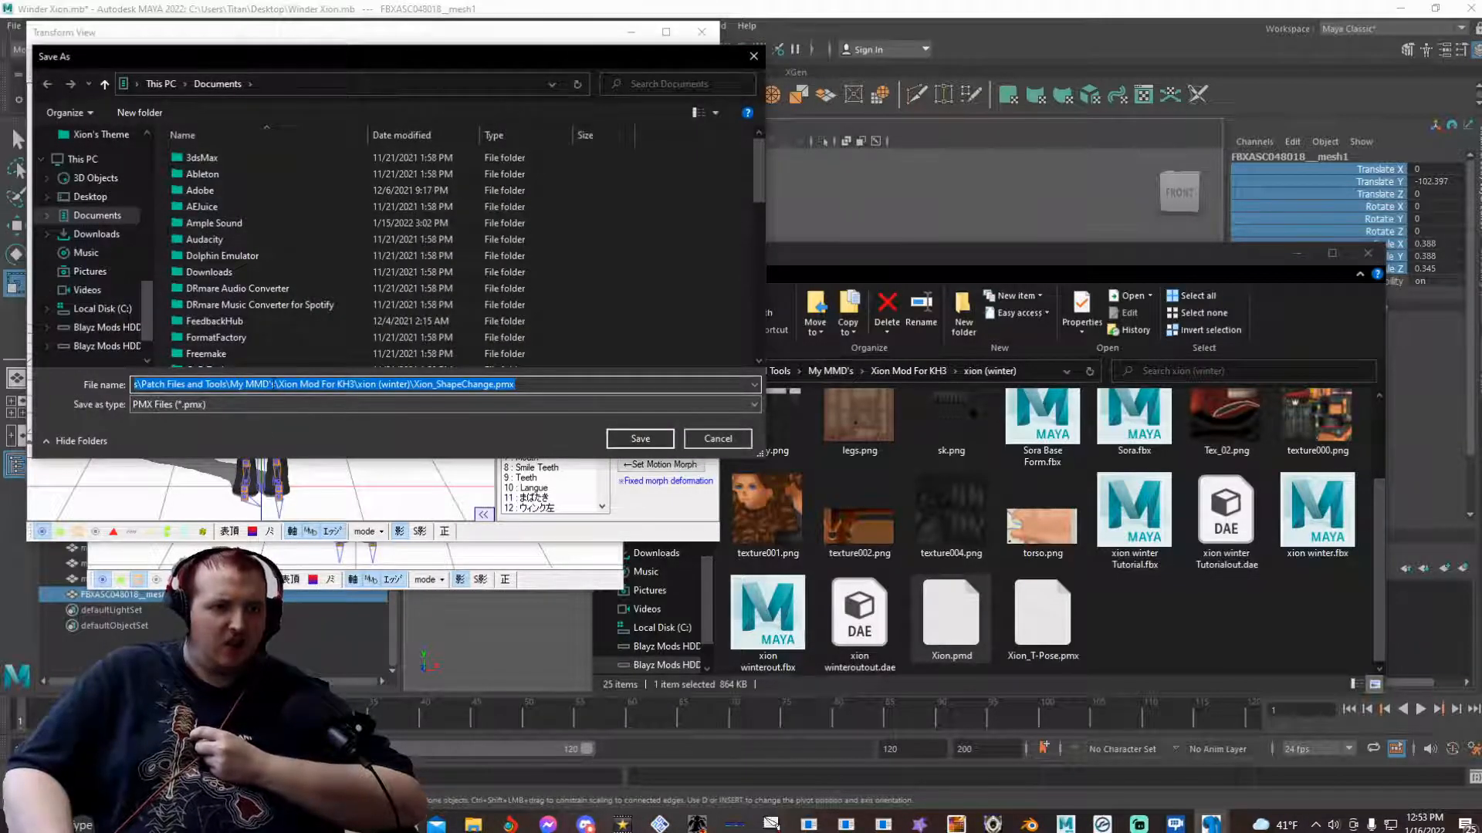
pyautogui.click(625, 440)
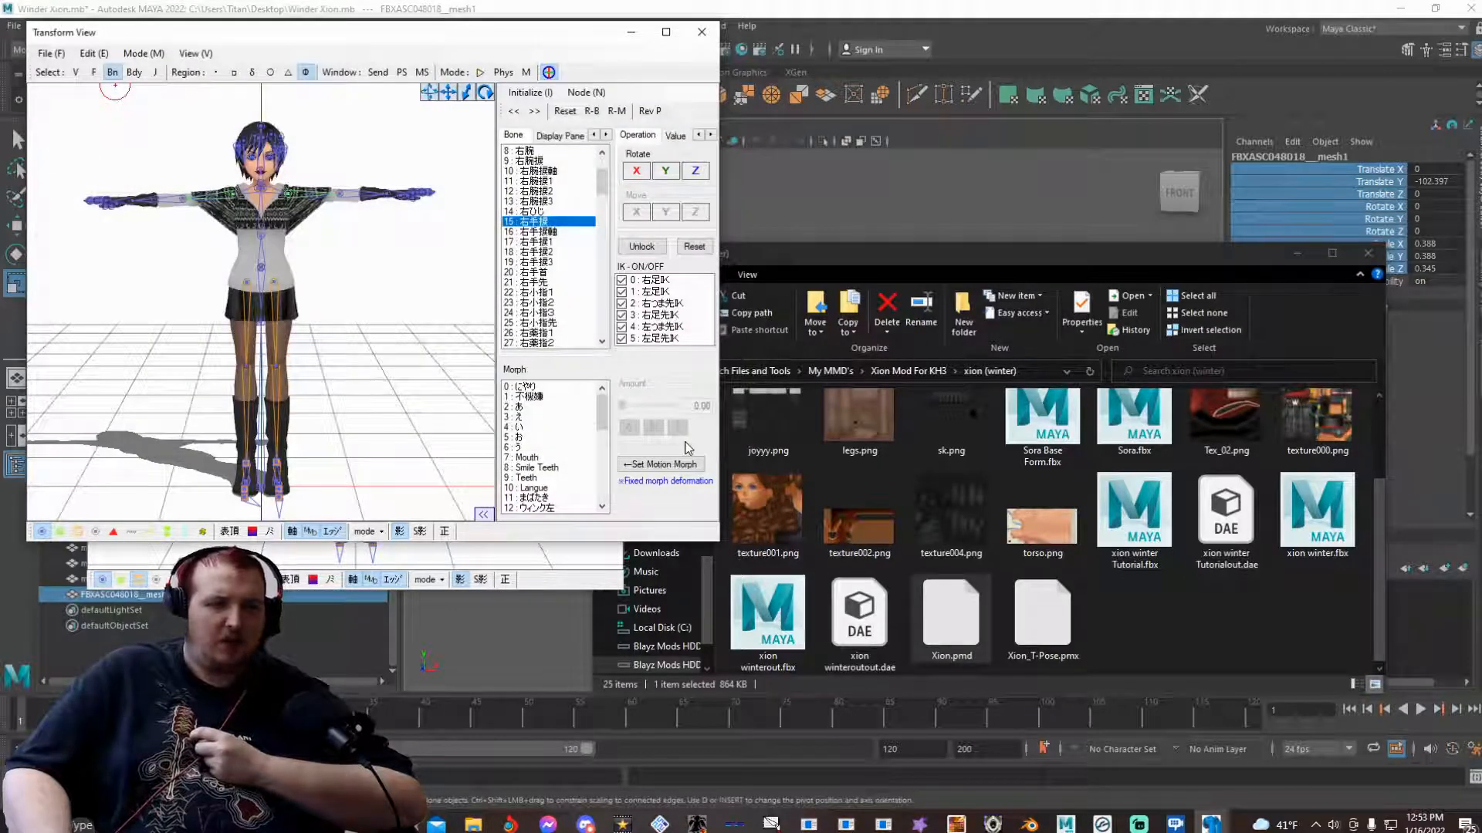
# - Close the Transform View and PmxView, and quit Pmx Editor without keeping the unsaved edits
pyautogui.click(702, 32)
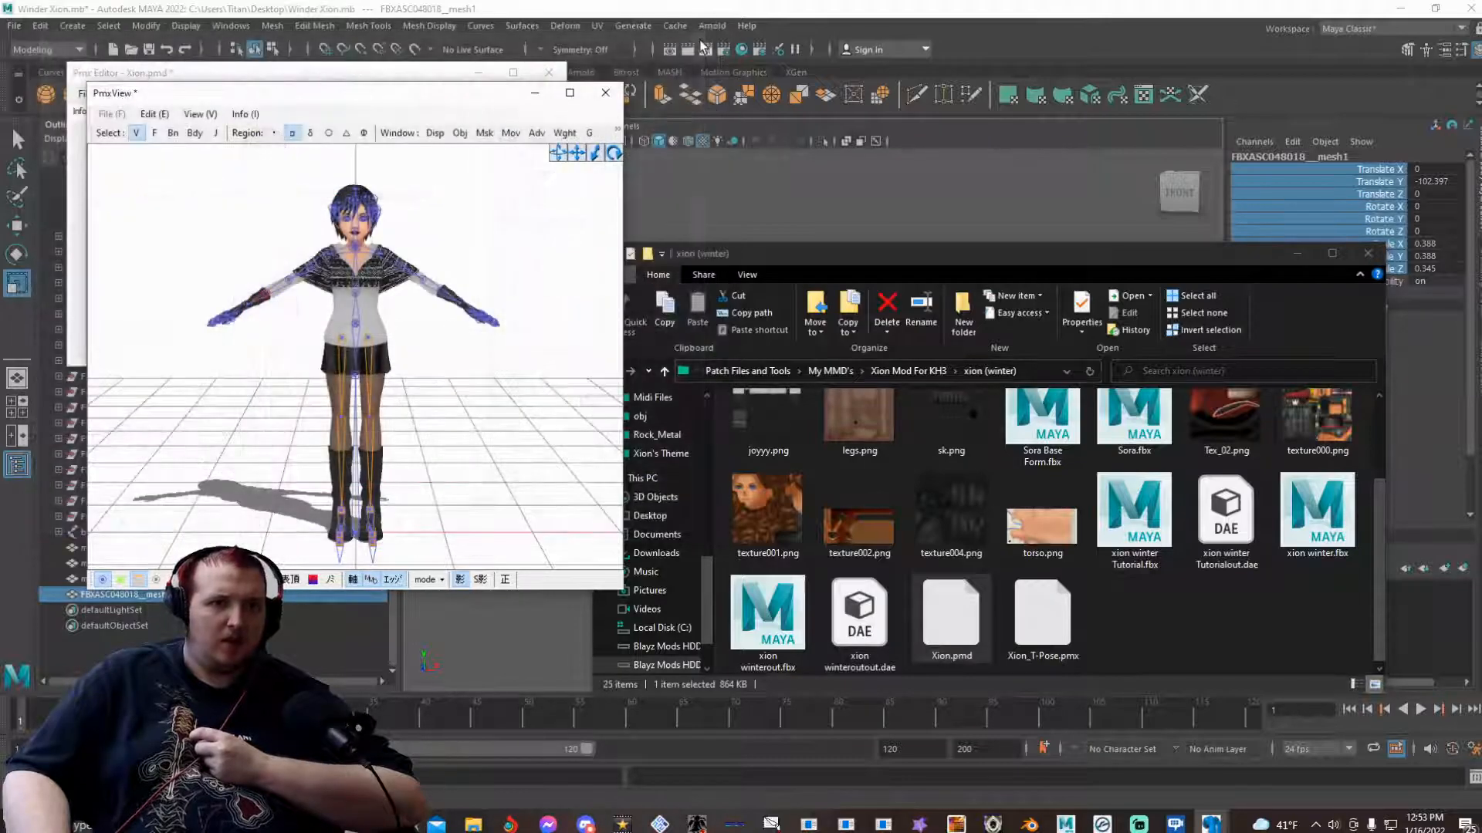
pyautogui.click(605, 92)
pyautogui.click(548, 74)
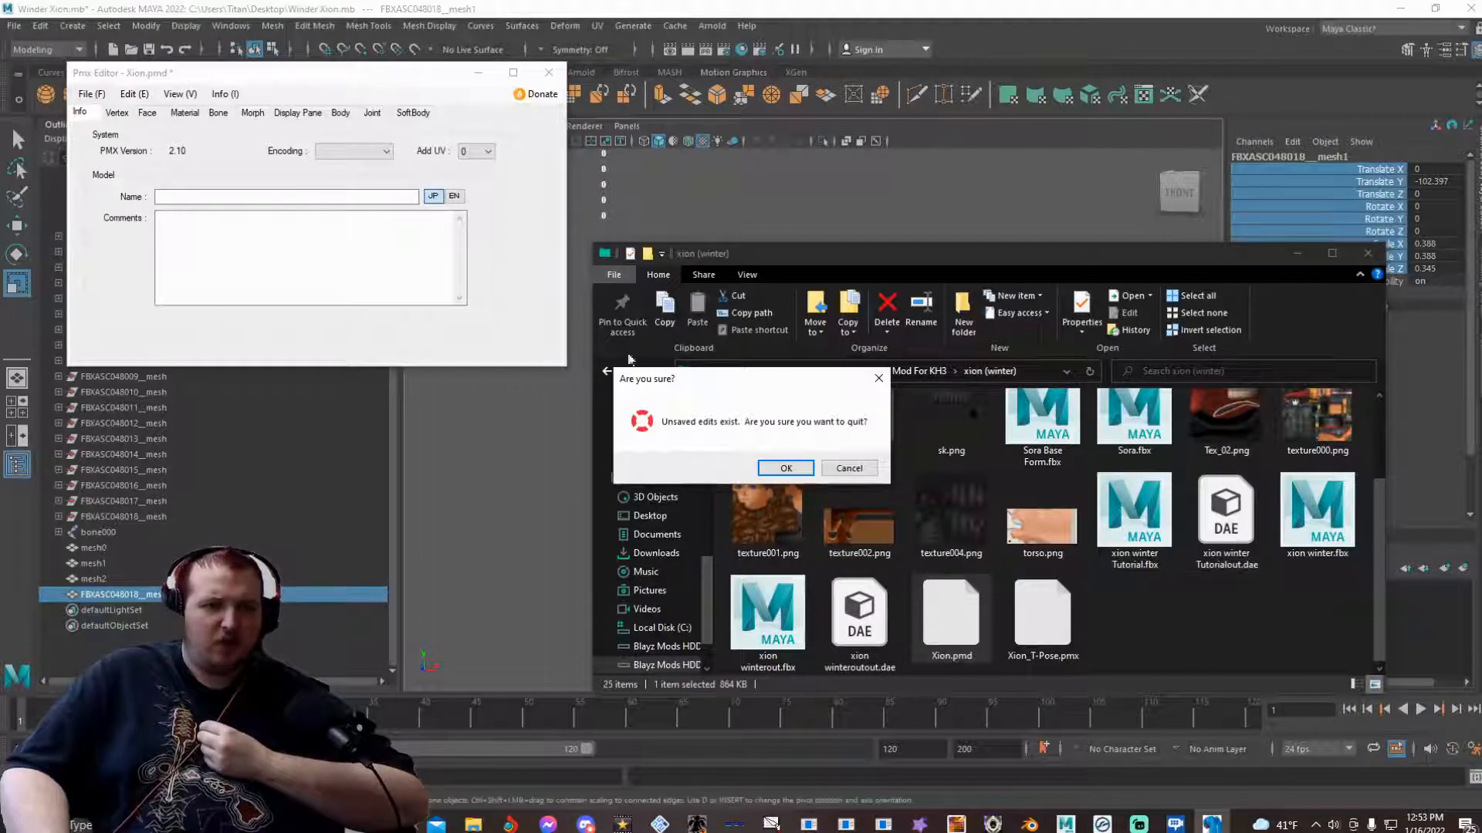
pyautogui.click(767, 467)
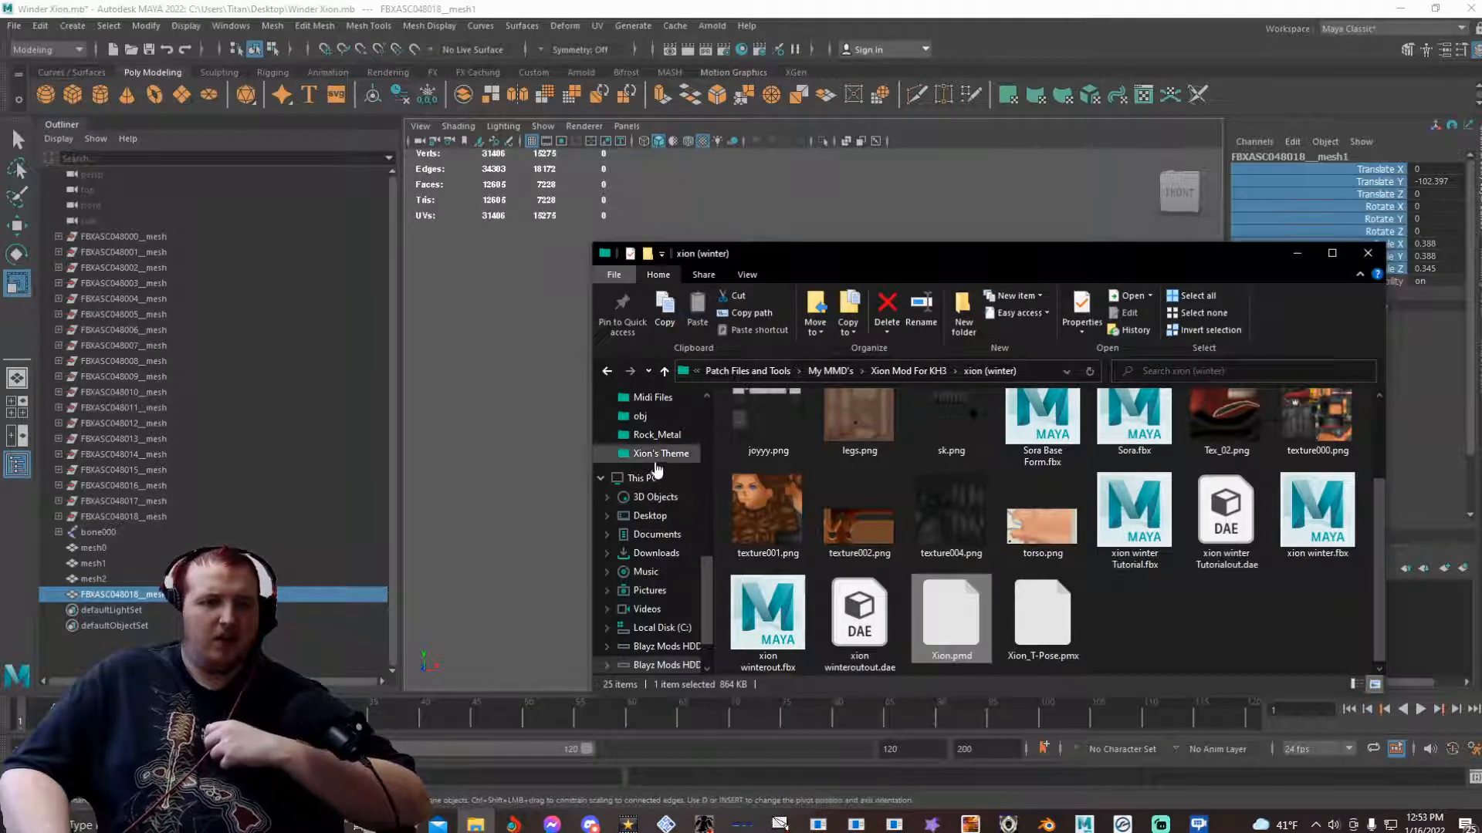
# - Switch to Maya and delete the Sora meshes mesh0, mesh1 and mesh2, keeping the bone000 skeleton and the Xion mesh
pyautogui.click(555, 448)
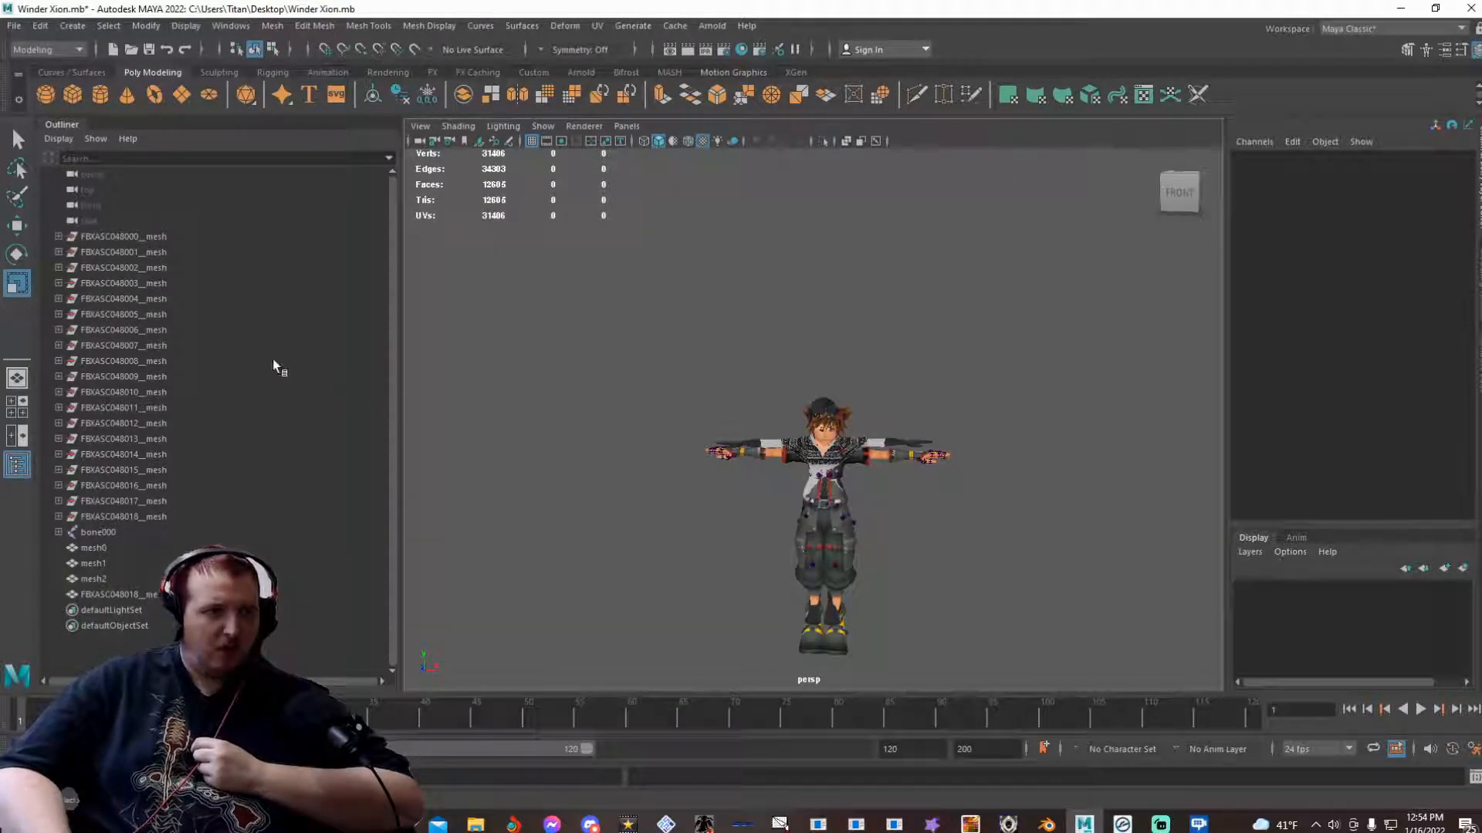
pyautogui.click(17, 232)
pyautogui.keyDown('shift'); pyautogui.click(329, 565); pyautogui.keyUp('shift')
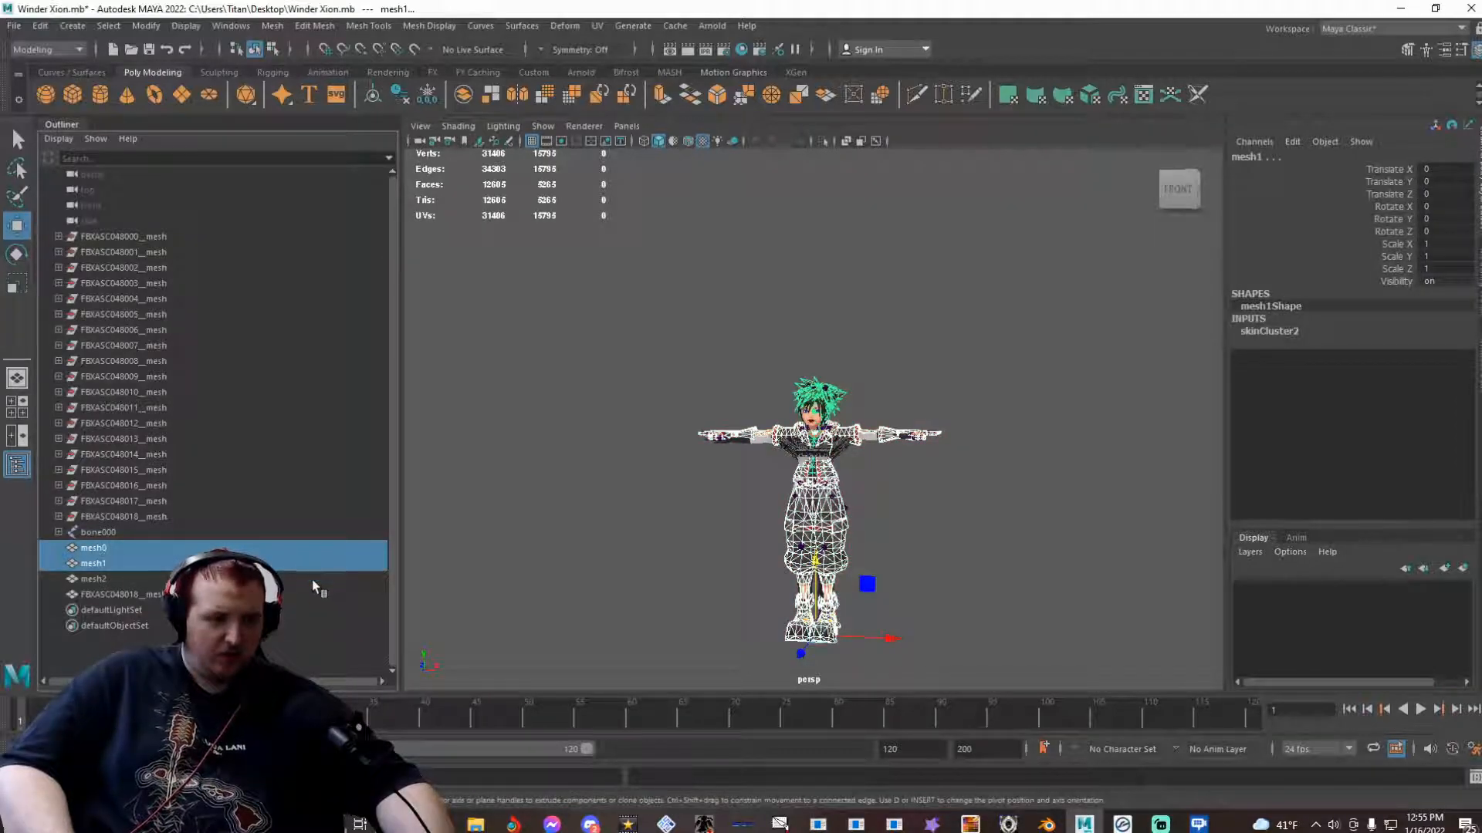
pyautogui.keyDown('shift'); pyautogui.click(313, 580); pyautogui.keyUp('shift')
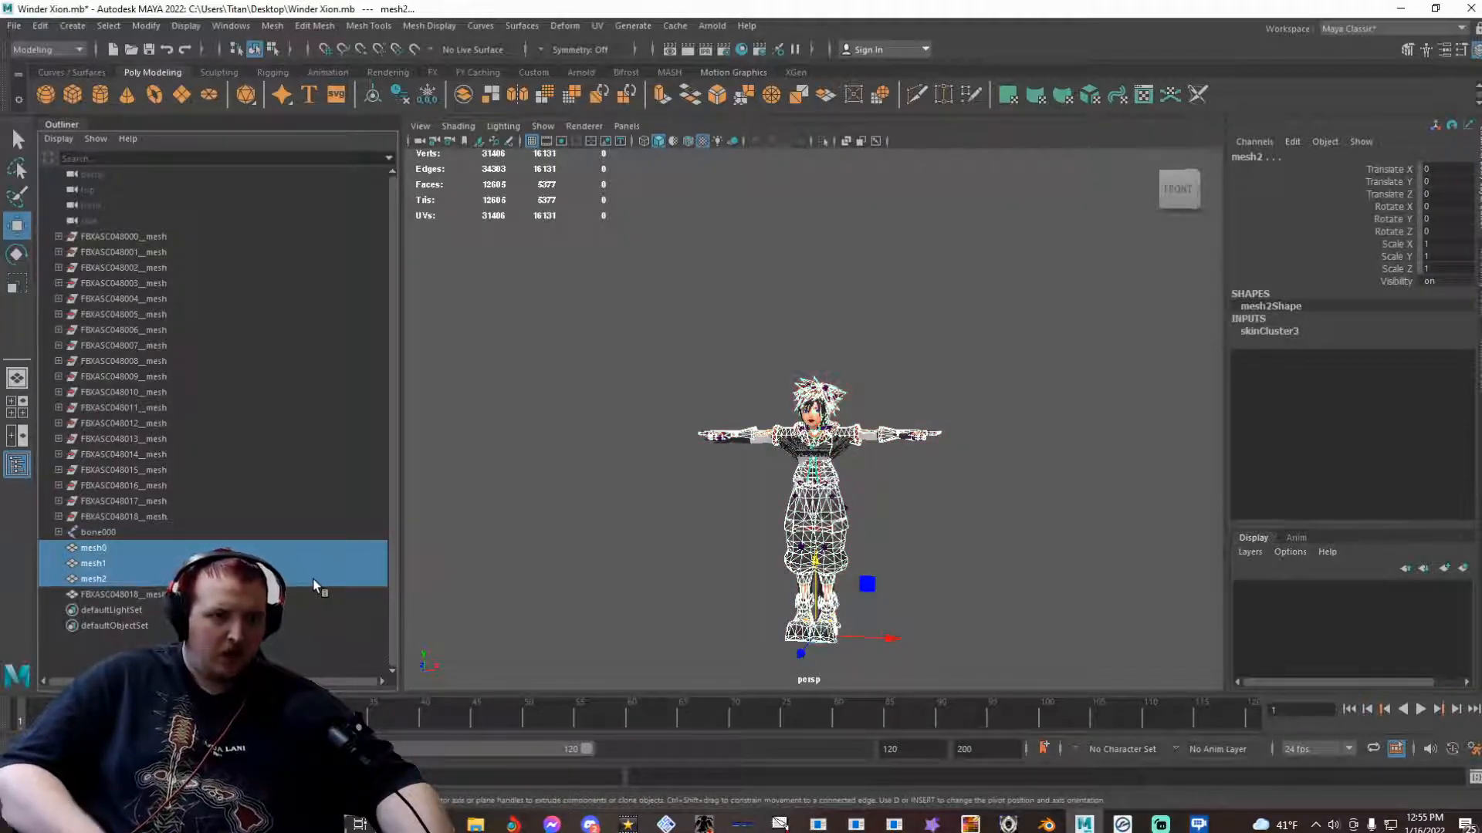
pyautogui.press('Delete')
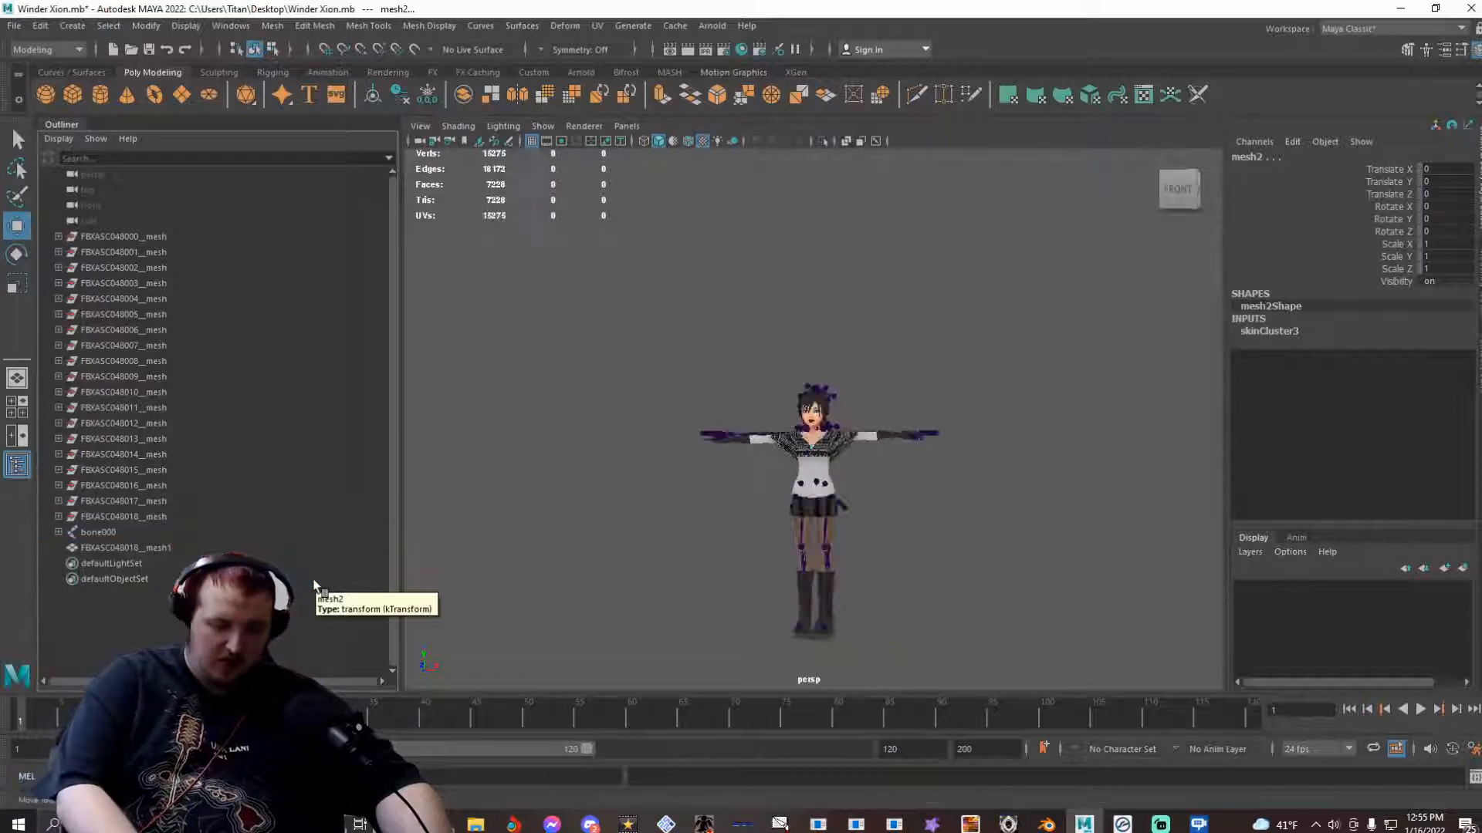
# - Select FBXASC048018__mesh1 together with bone000 and open the Interactive Bind Skin options from the Rigging menu set
pyautogui.scroll(2, 538, 515)
pyautogui.scroll(2, 539, 514)
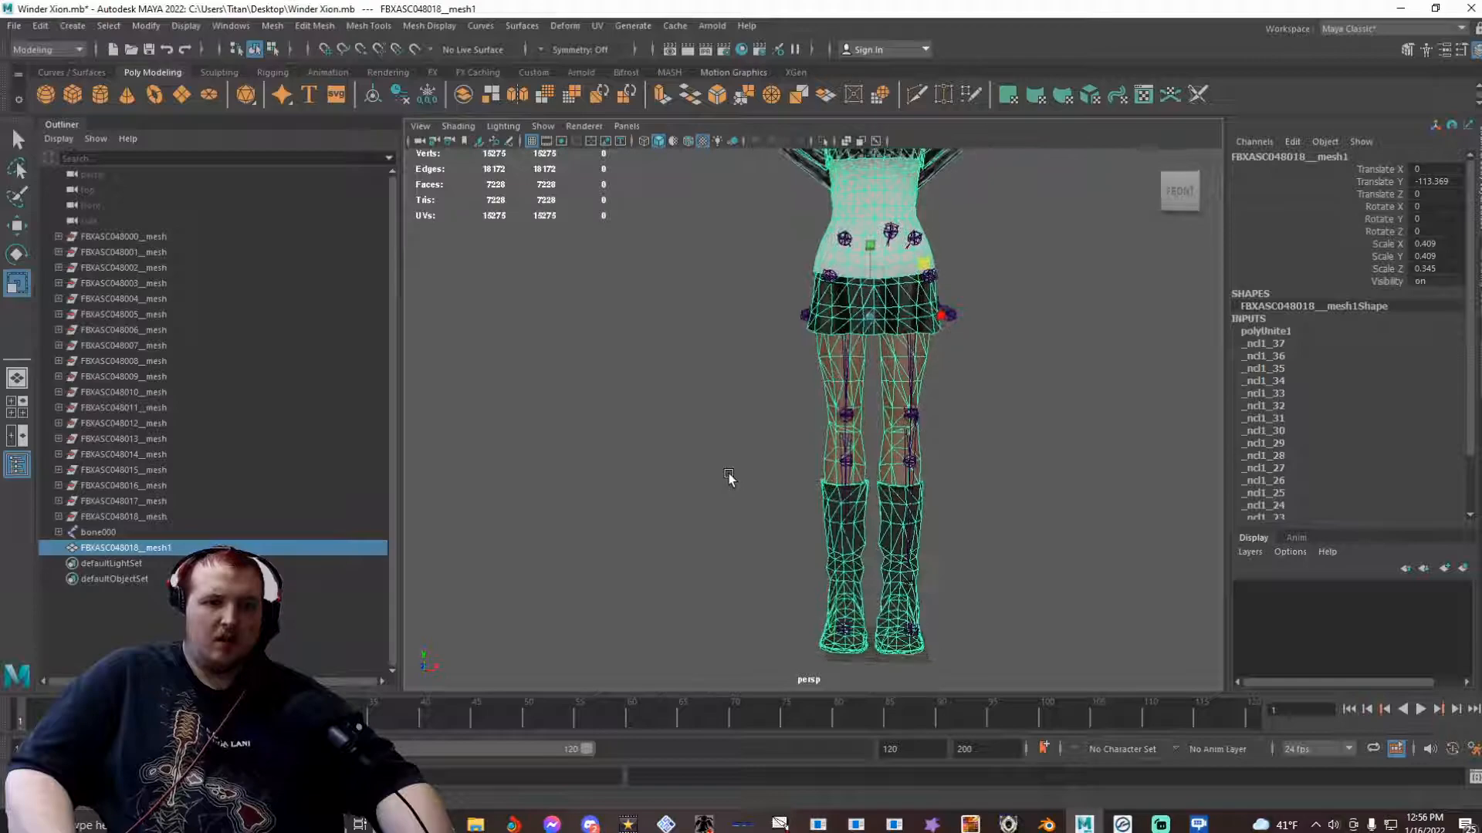
pyautogui.scroll(-2, 728, 474)
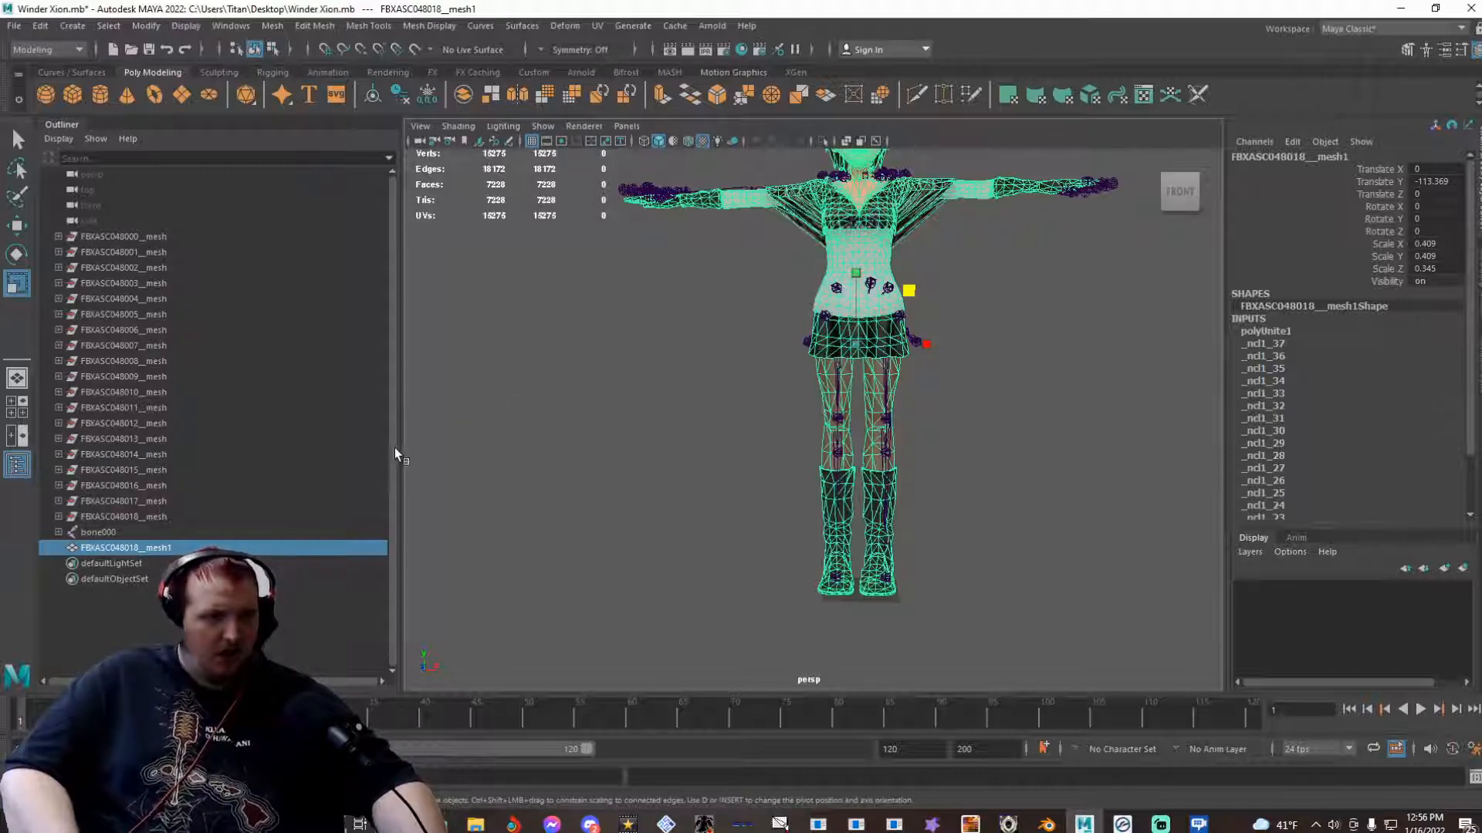
pyautogui.keyDown('ctrl'); pyautogui.click(267, 532); pyautogui.keyUp('ctrl')
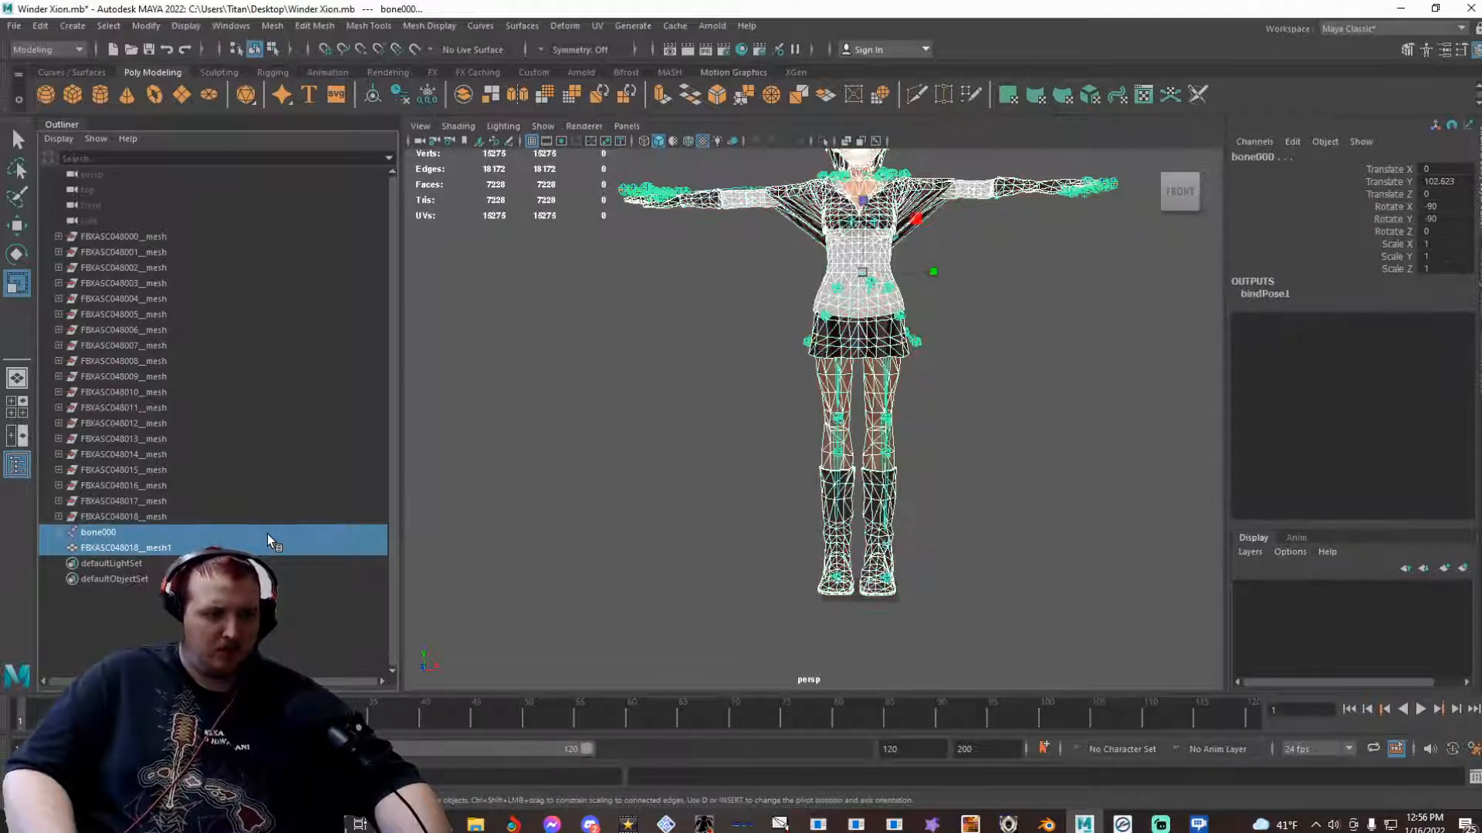
pyautogui.click(78, 56)
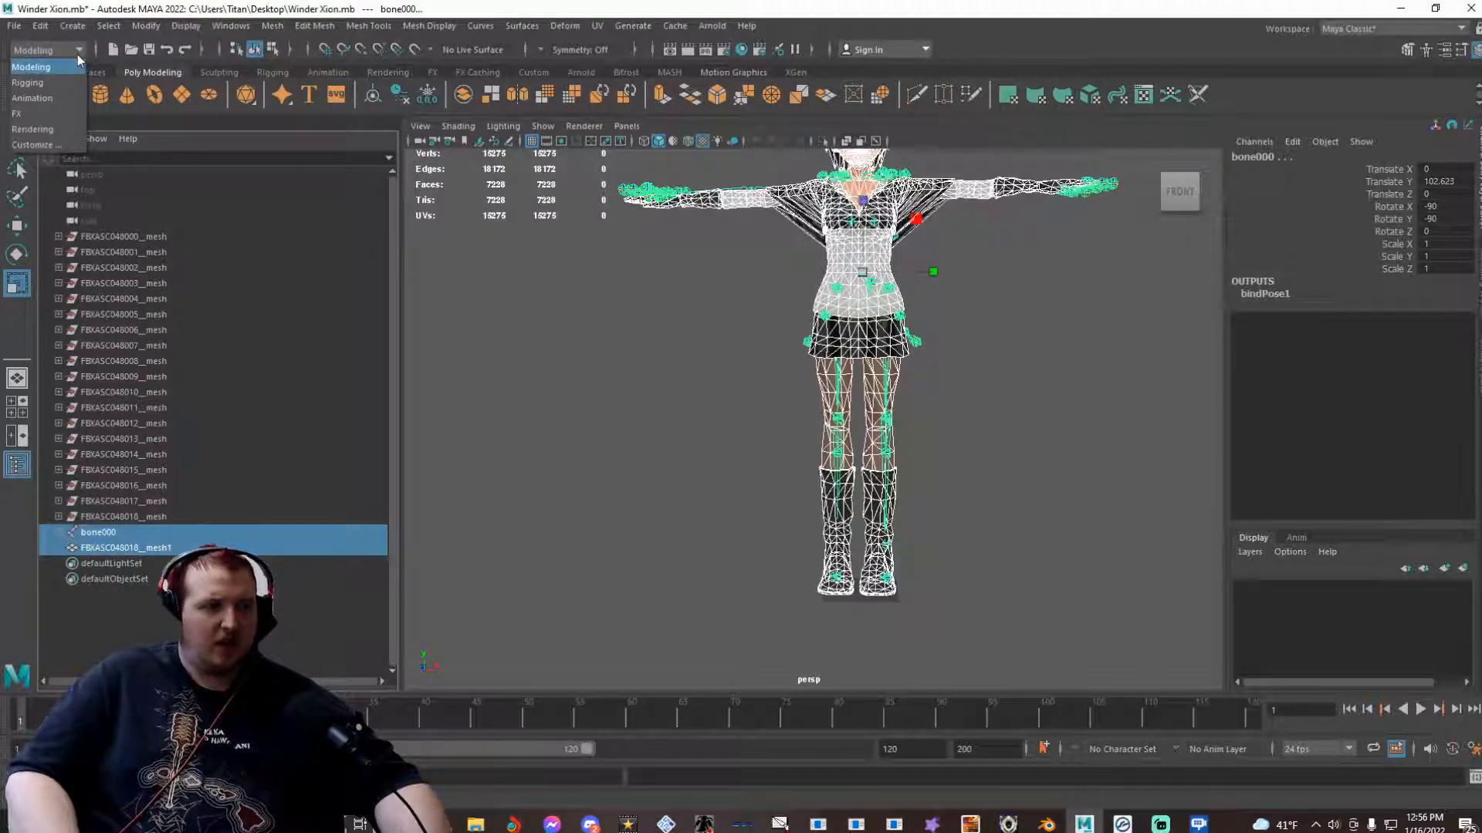
pyautogui.click(68, 83)
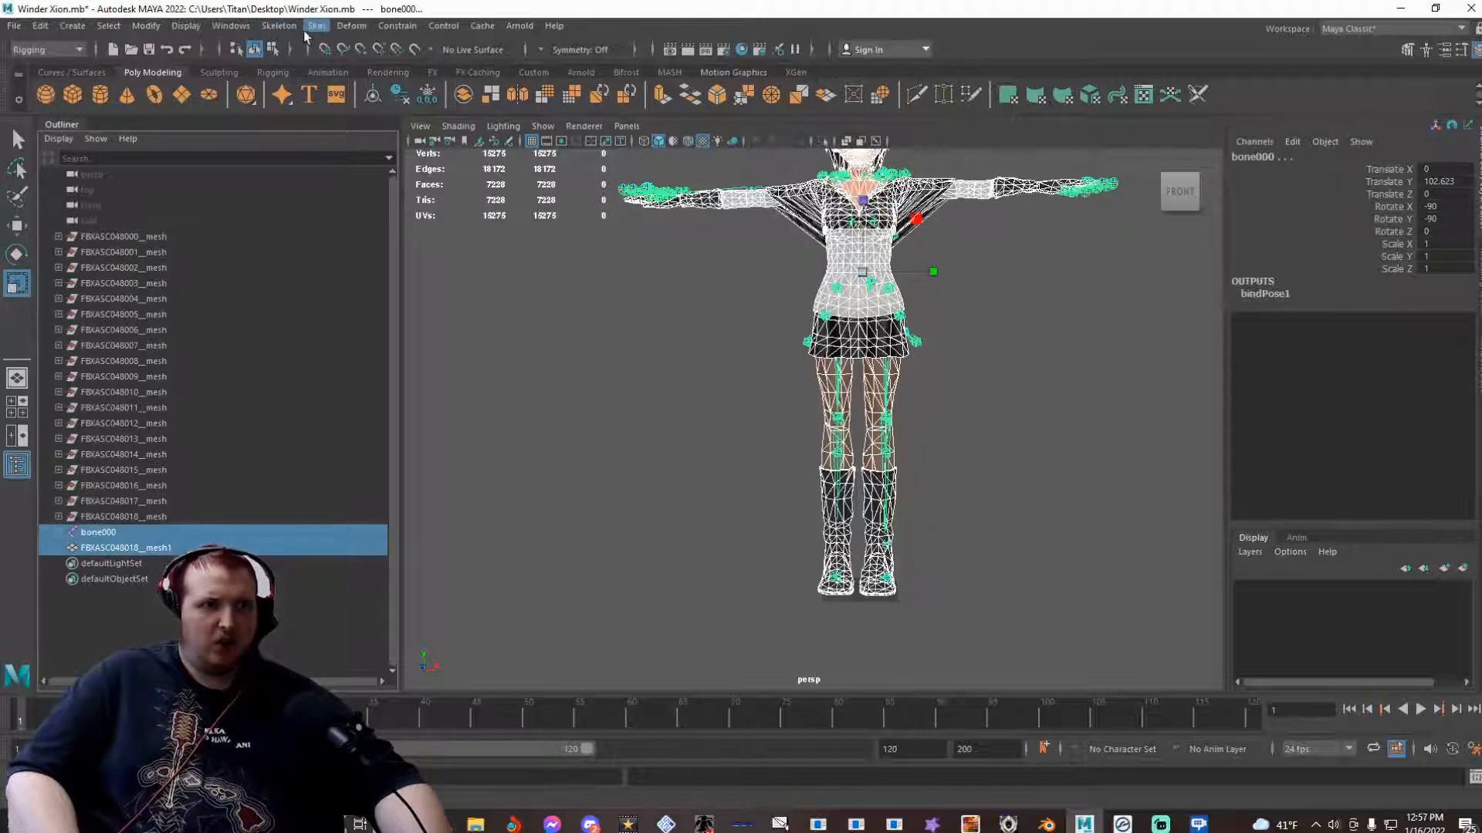
pyautogui.click(313, 27)
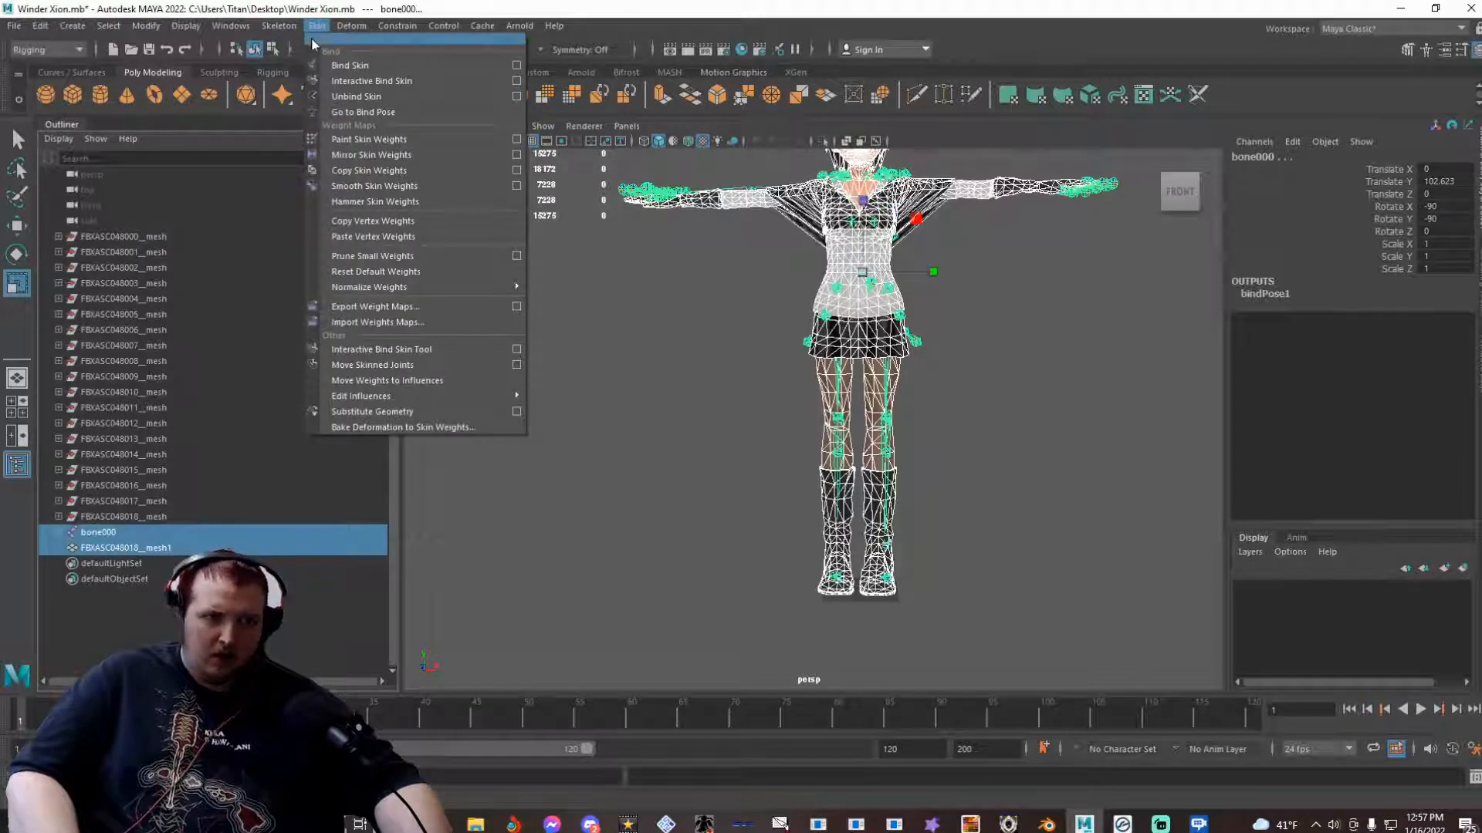
pyautogui.click(518, 82)
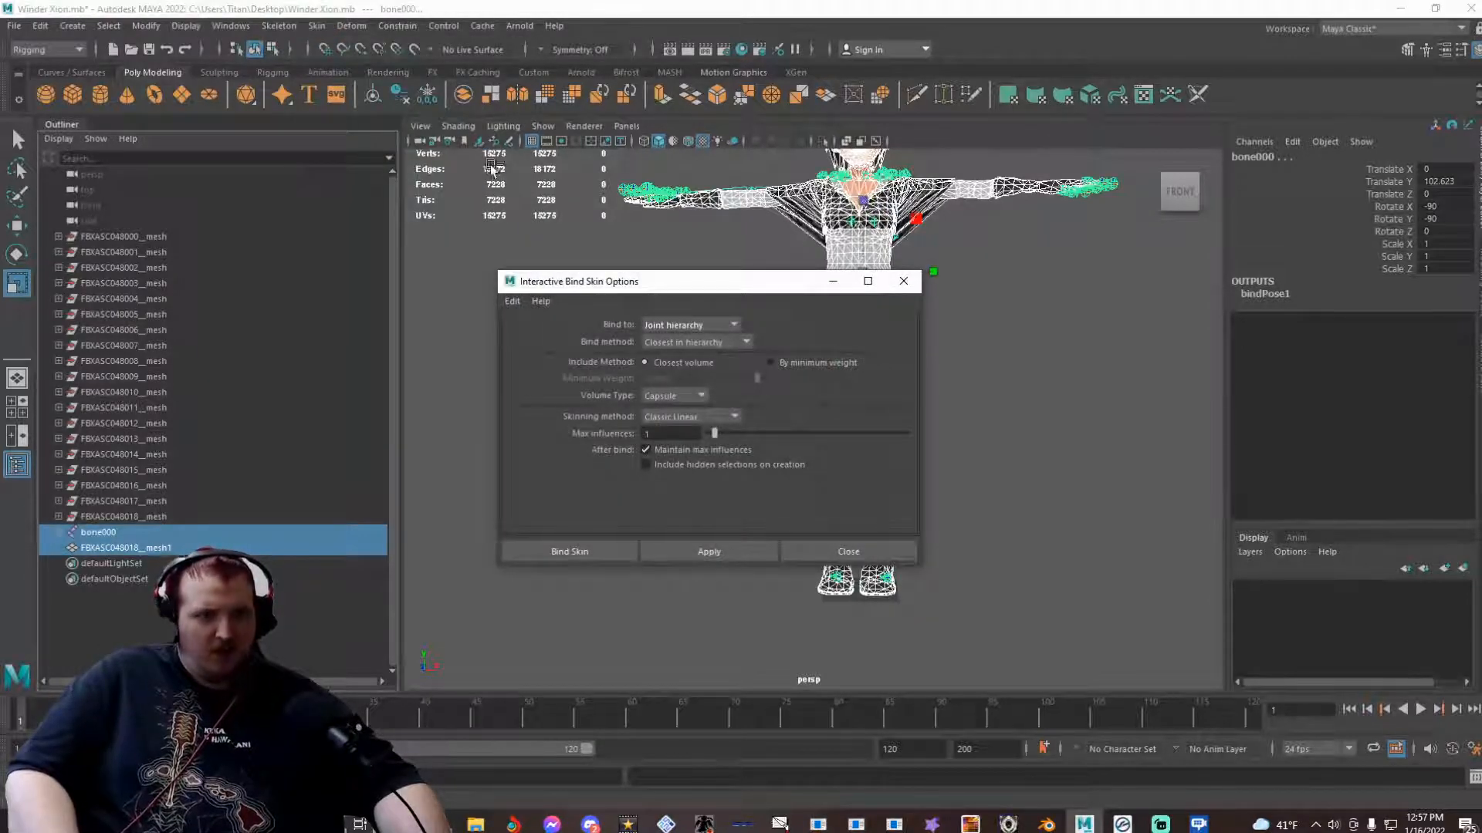
# - Bind the Xion mesh to bone000 with Interactive Bind Skin, using Joint hierarchy, Closest in hierarchy, Capsule volumes and max influences 1
pyautogui.click(651, 326)
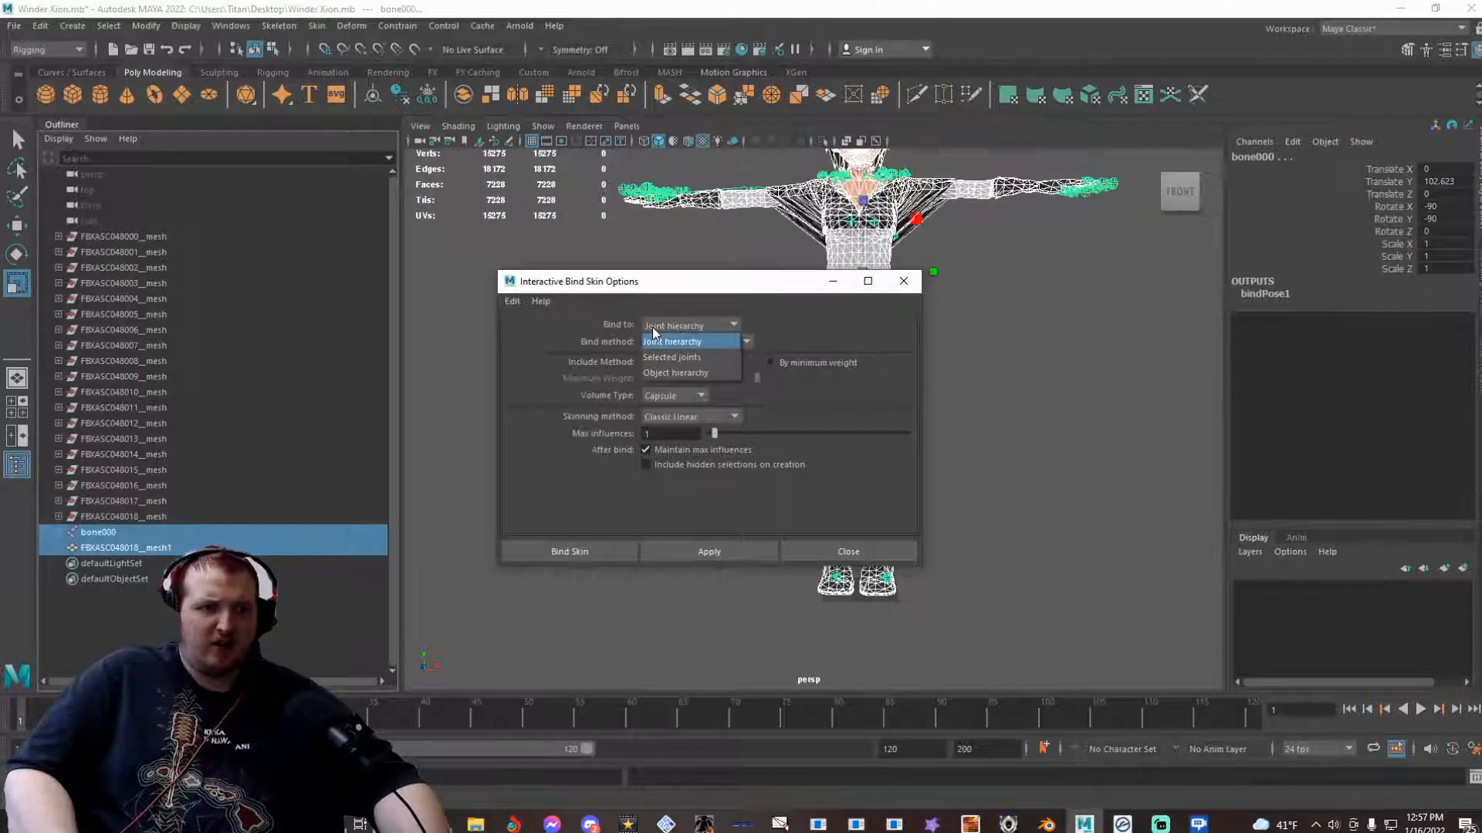
pyautogui.click(652, 327)
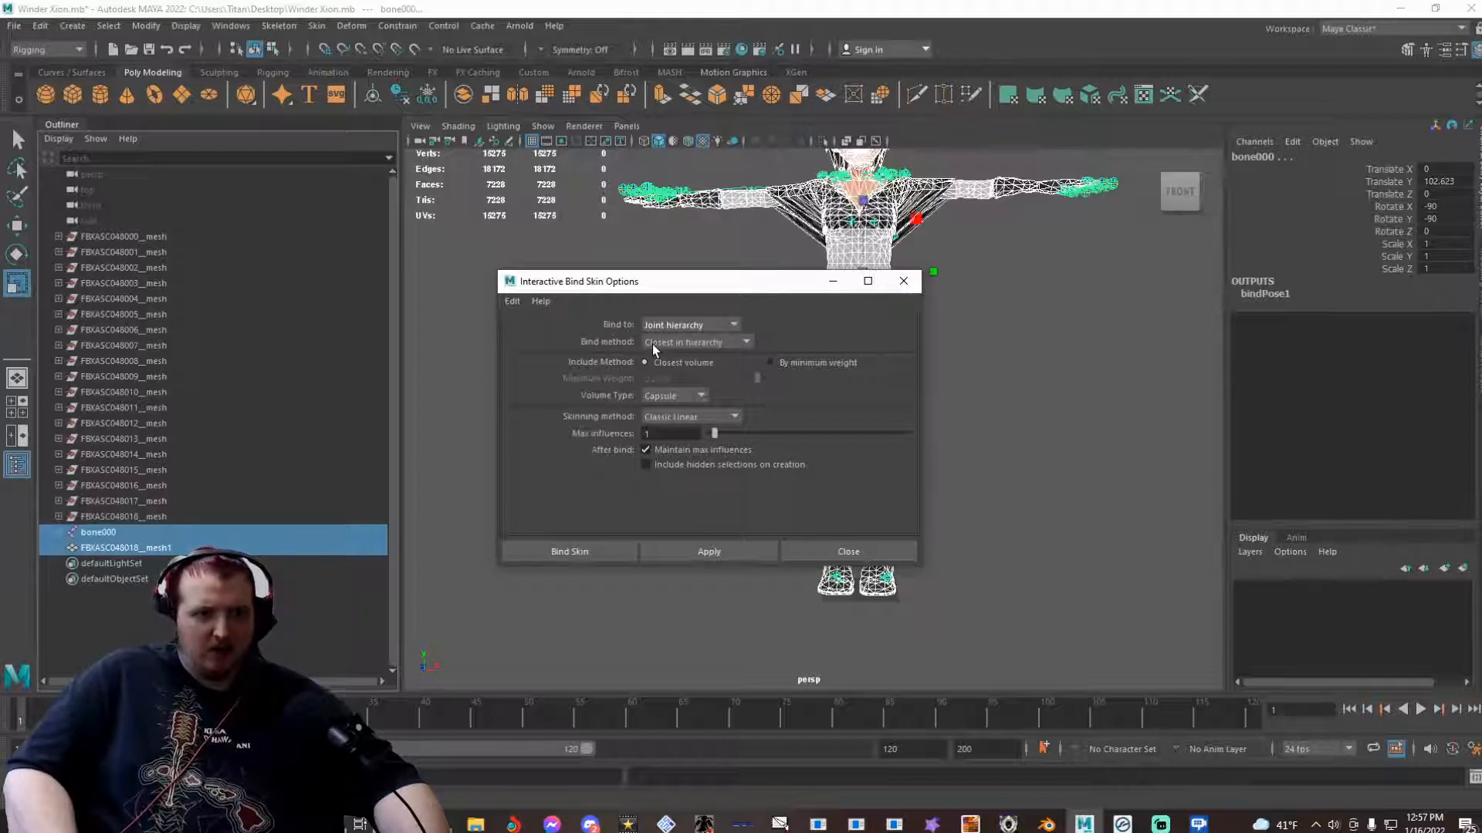
pyautogui.click(652, 344)
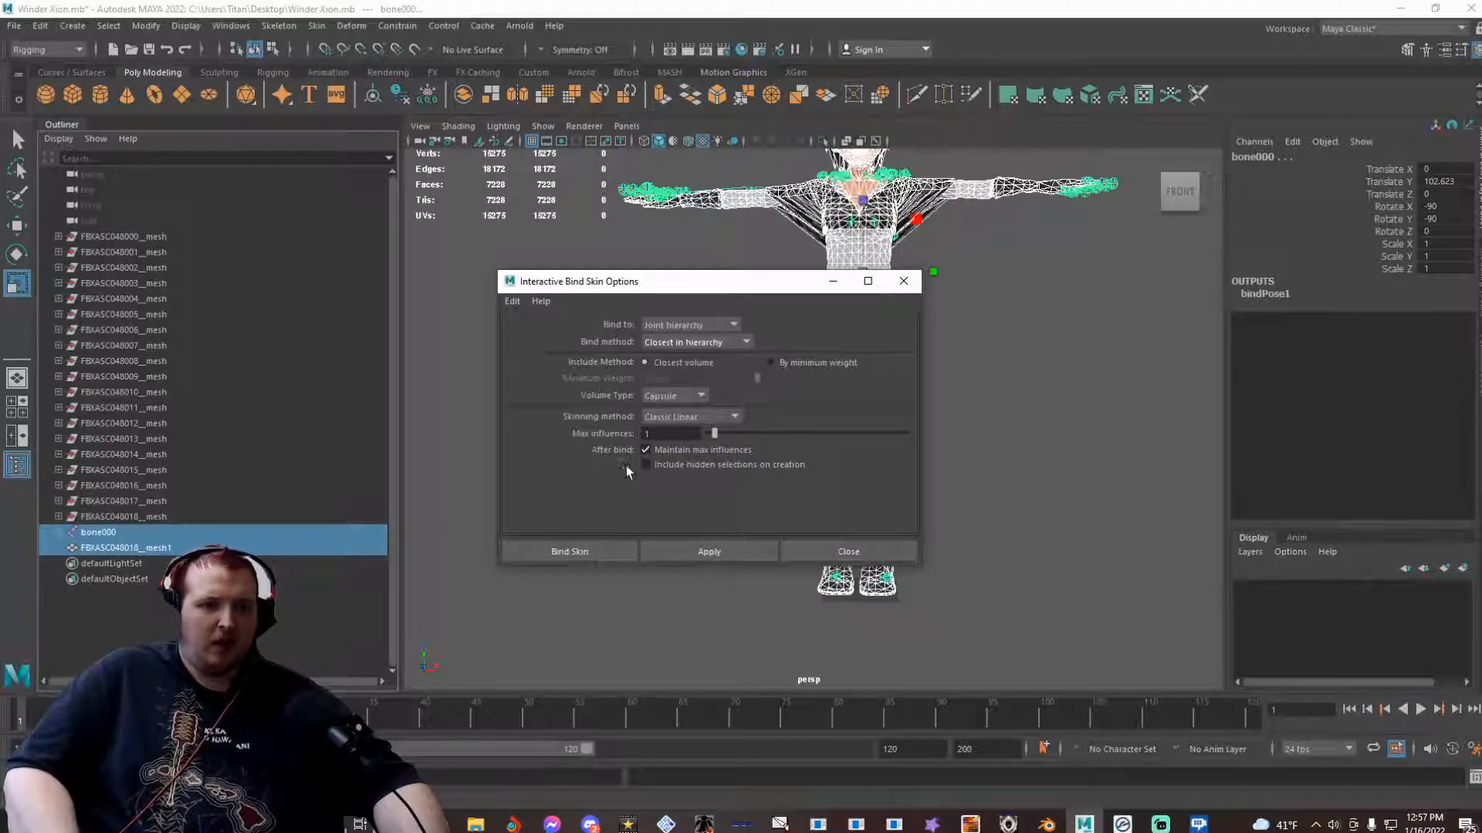
pyautogui.click(592, 543)
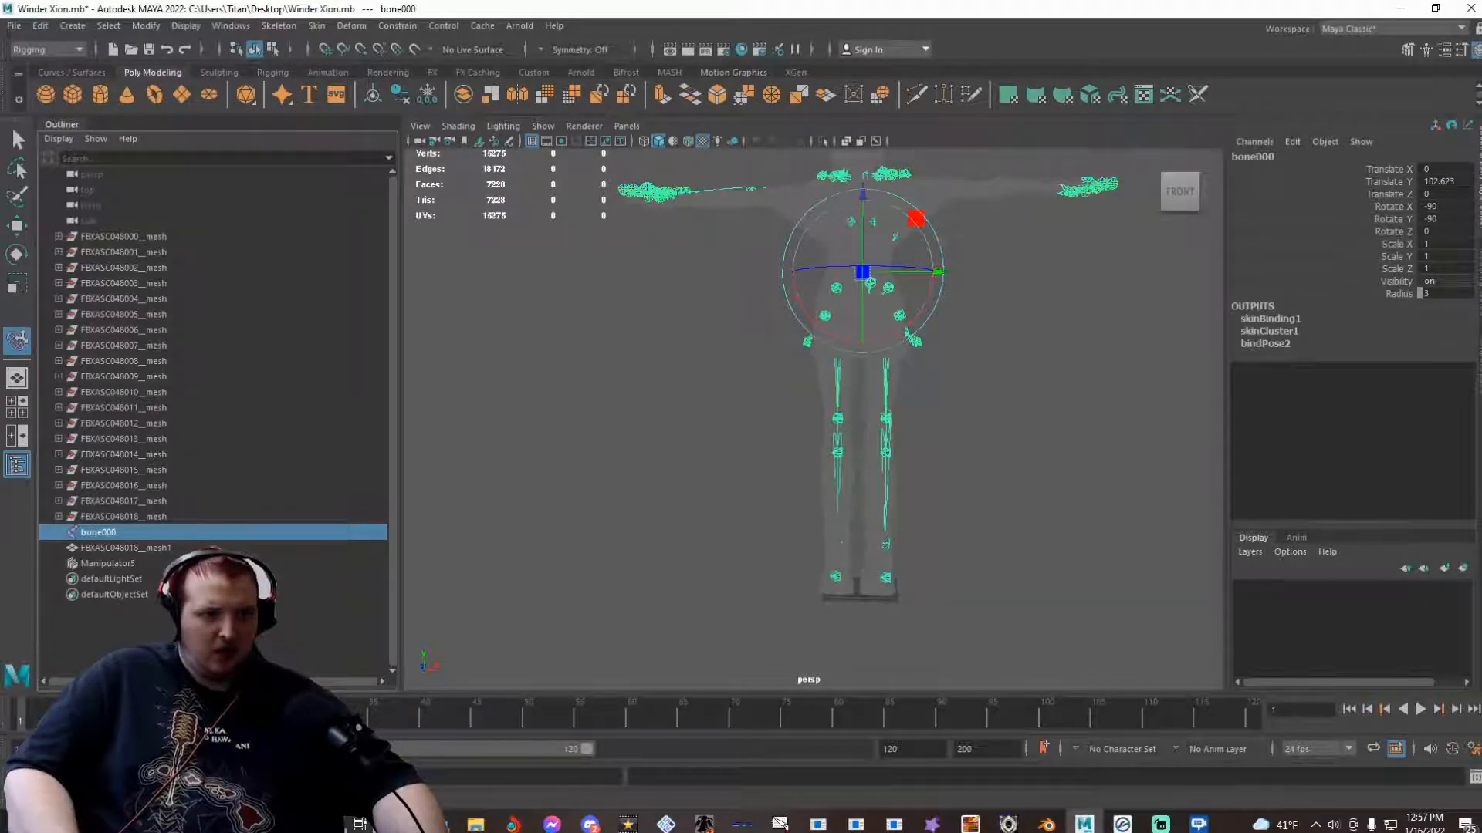
# - Select the Xion mesh FBXASC048018__mesh1 and open the Paint Skin Weights tool settings, moving the window clear of the model
pyautogui.click(236, 548)
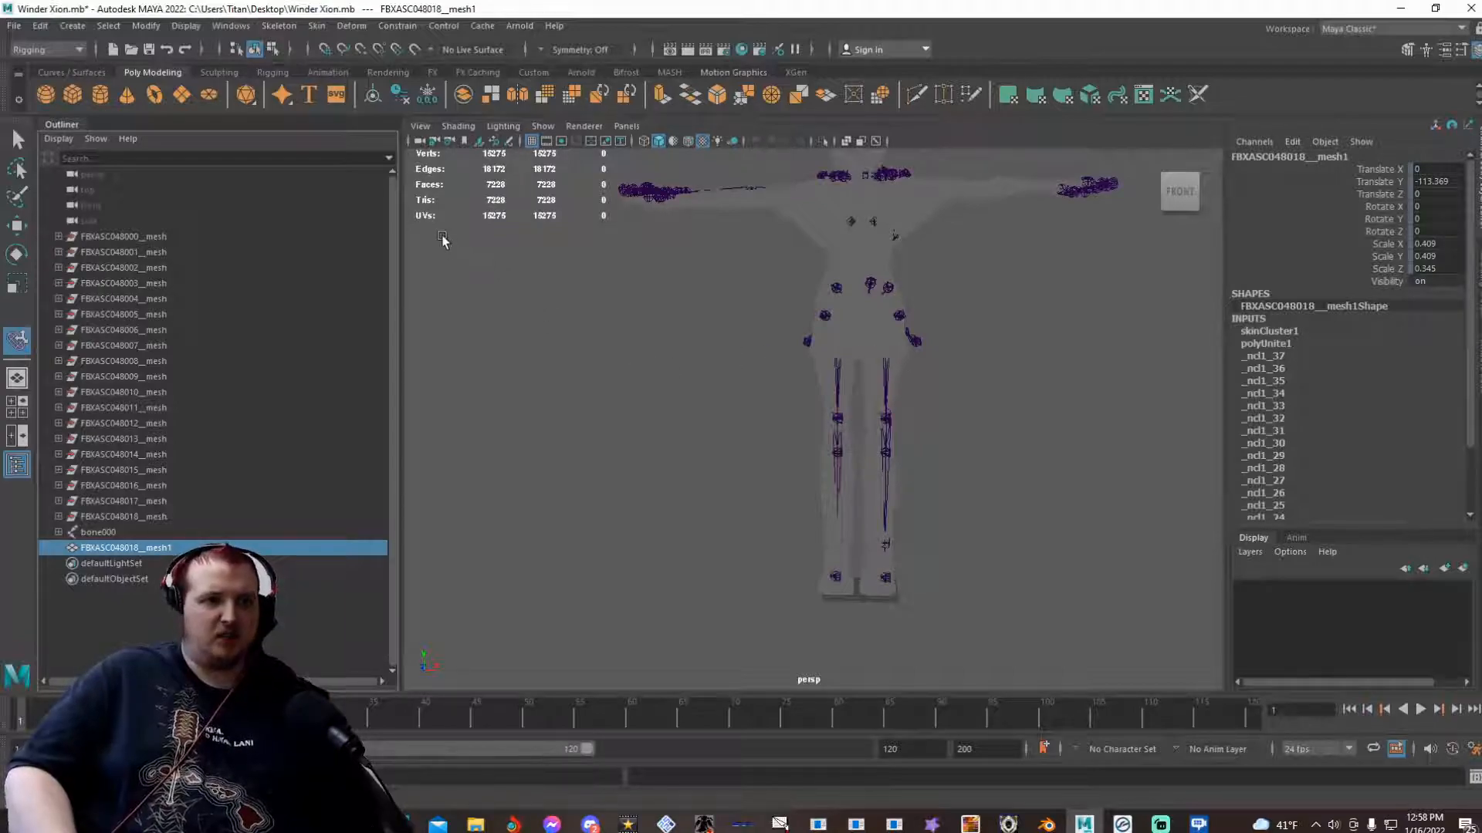
pyautogui.click(317, 28)
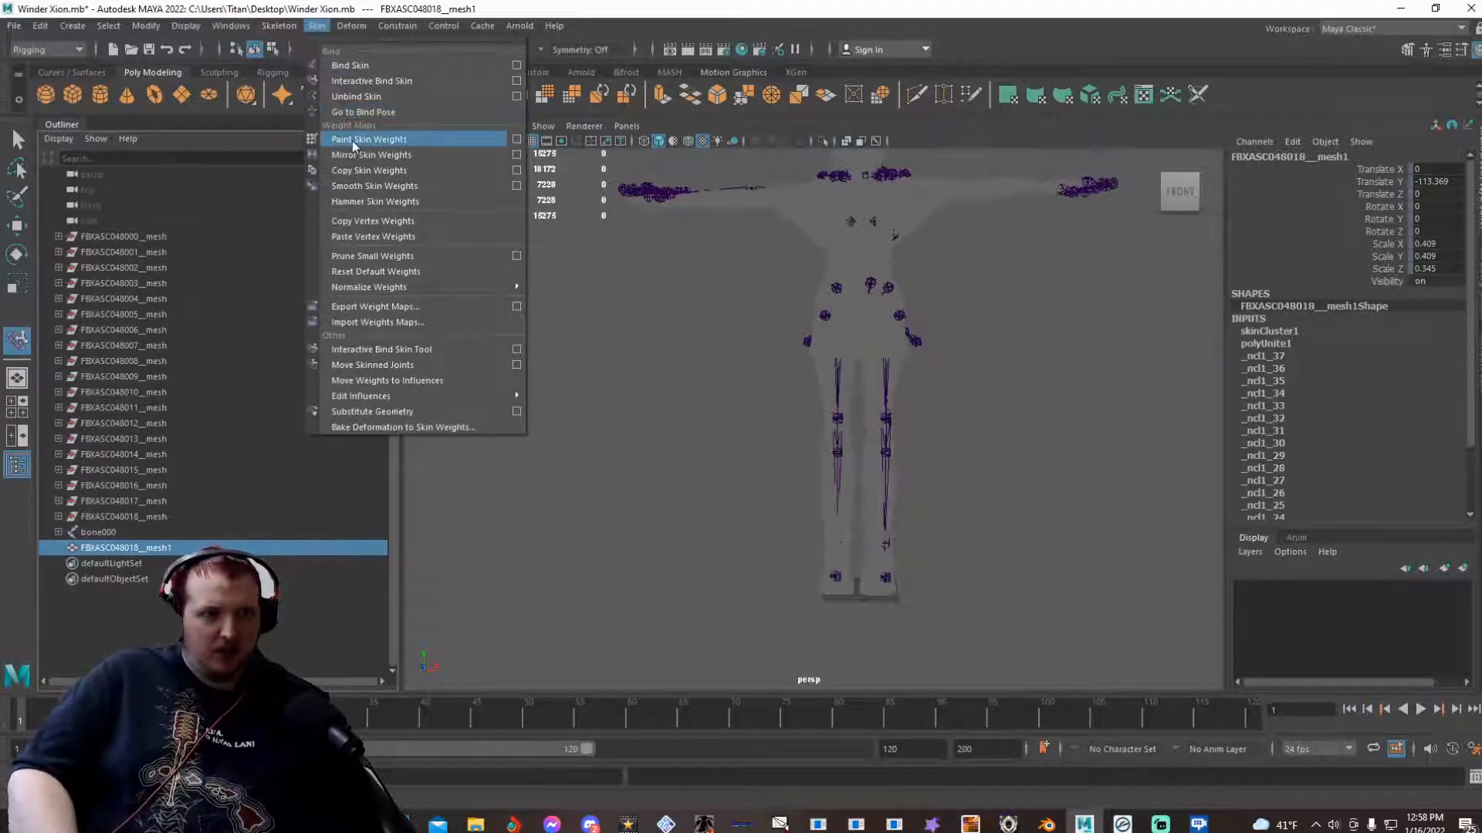
pyautogui.click(517, 139)
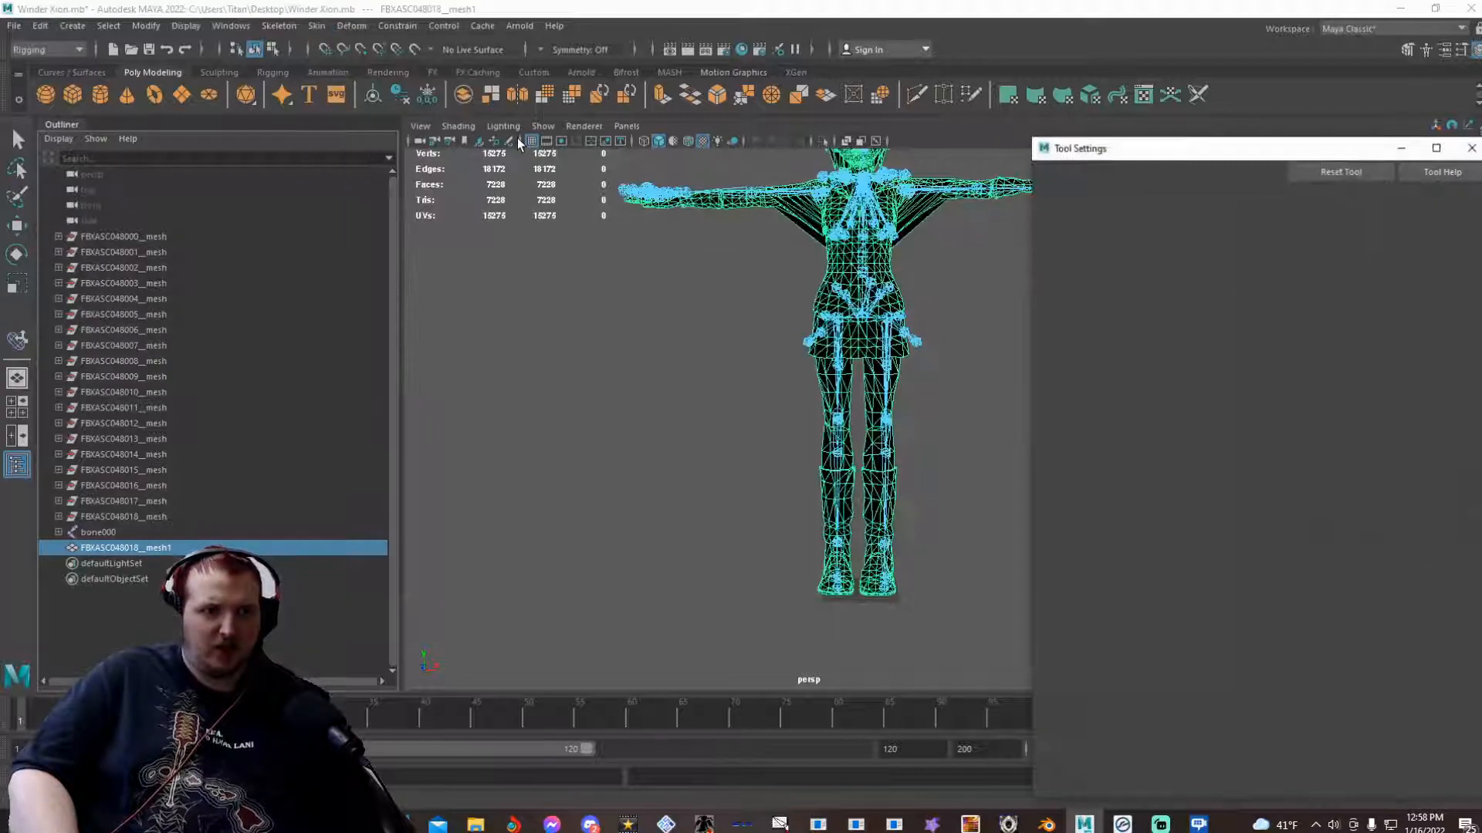
pyautogui.moveTo(1238, 152); pyautogui.dragTo(372, 156)
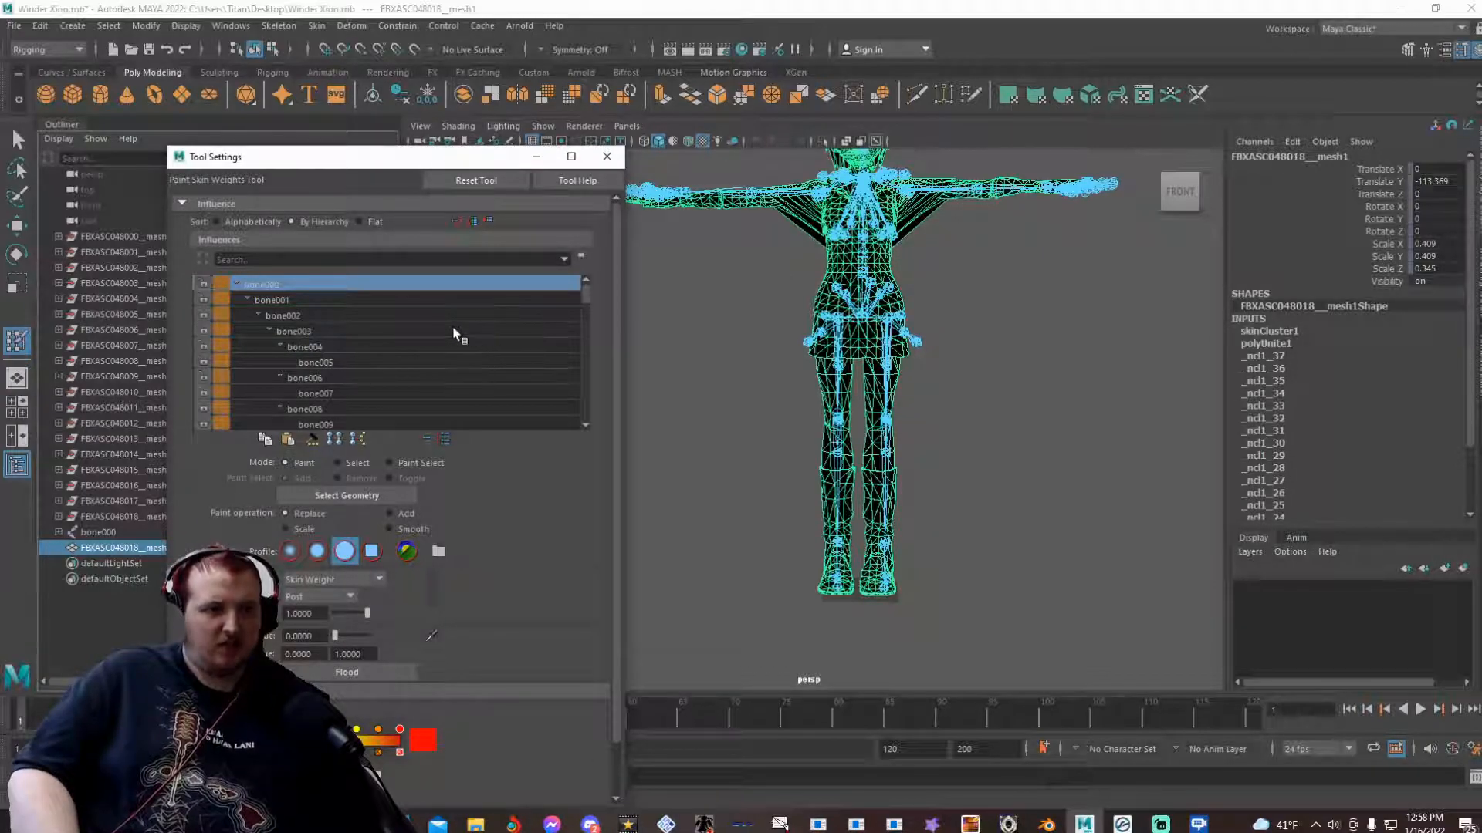
# - Choose bone004 as the influence to paint and set the paint value to 1.0000, with the lower legs in view
pyautogui.click(427, 315)
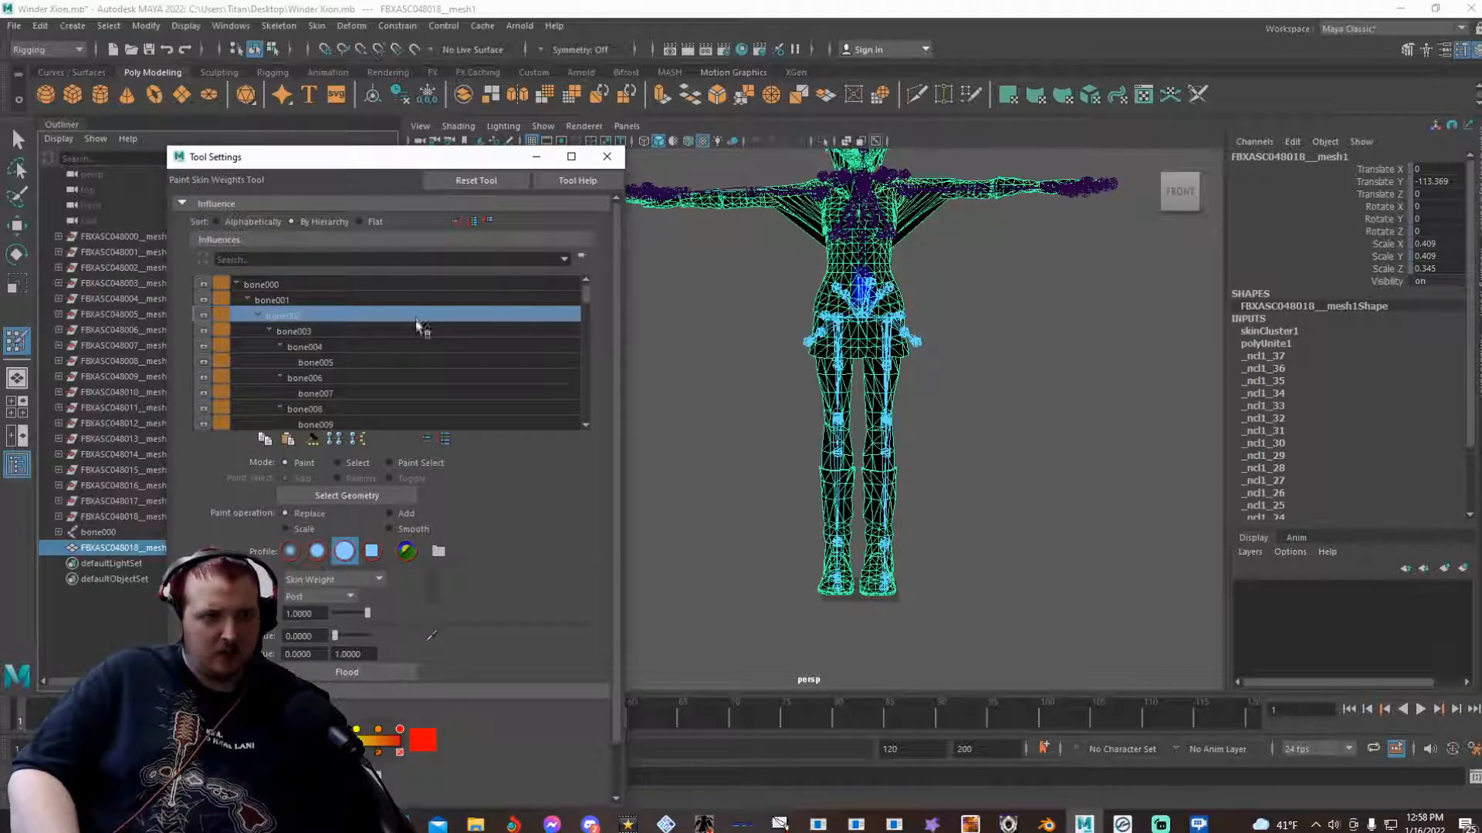
pyautogui.click(401, 348)
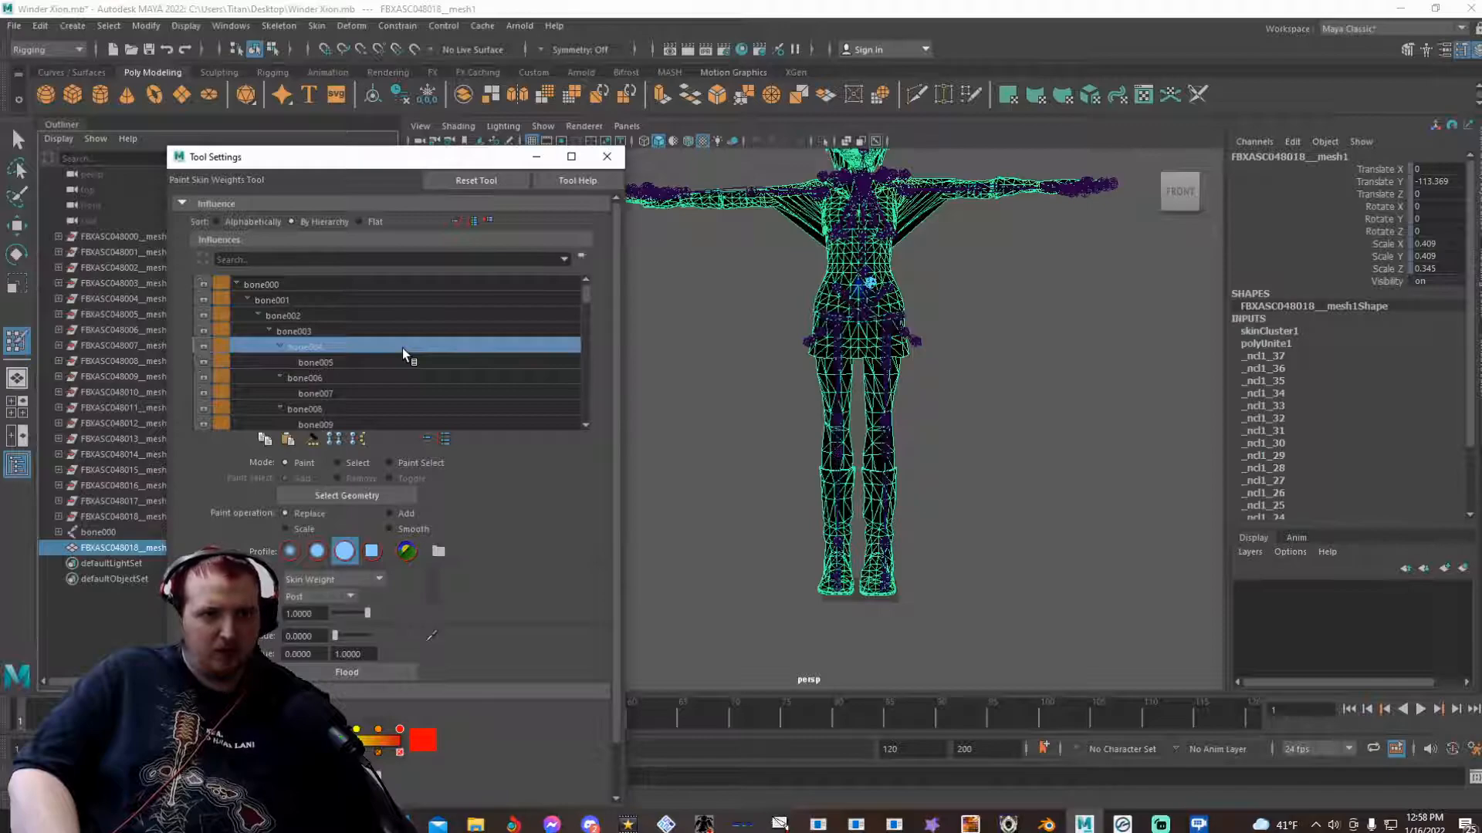
pyautogui.scroll(4, 714, 427)
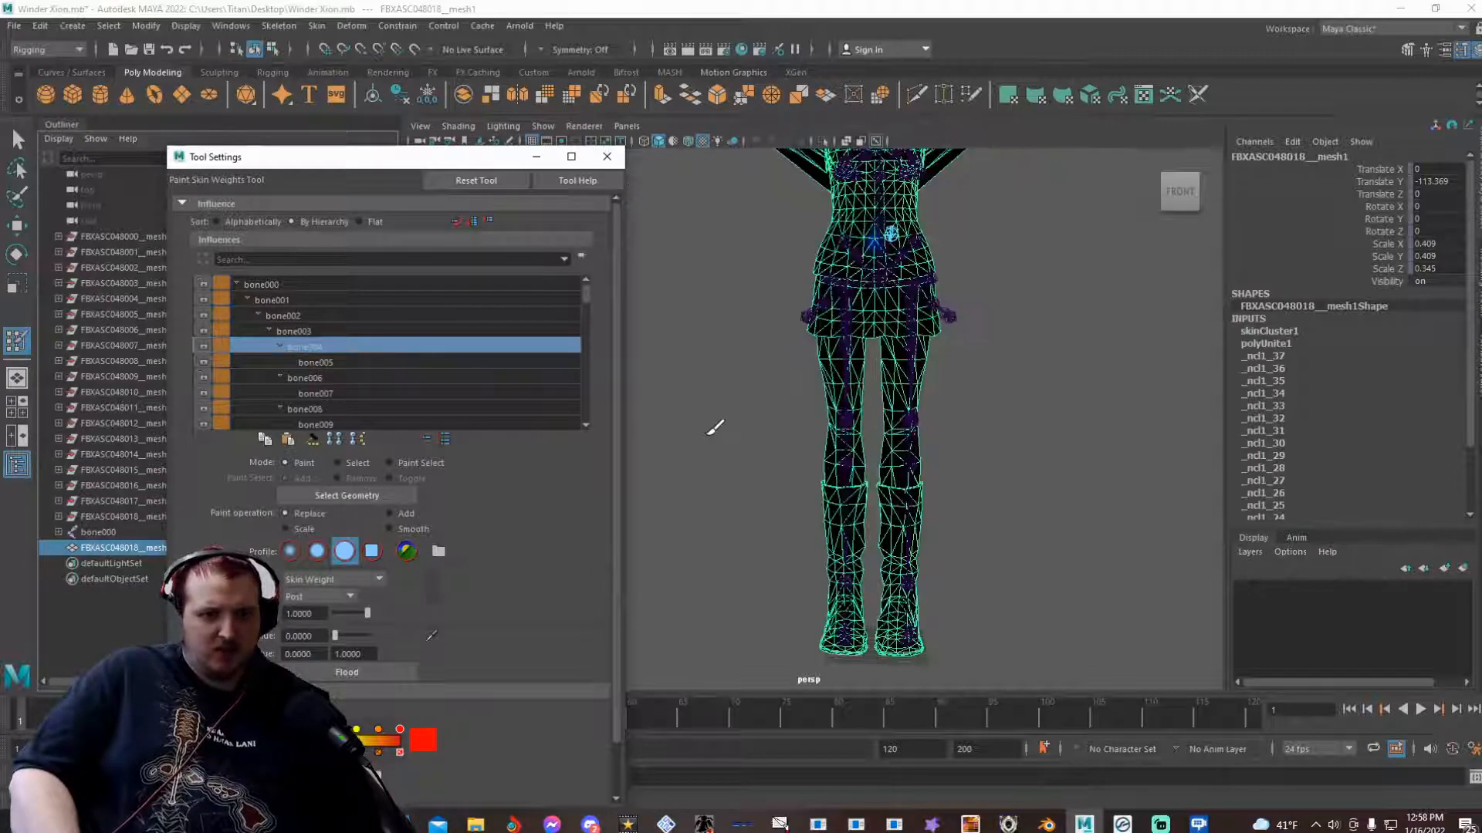
pyautogui.scroll(1, 715, 427)
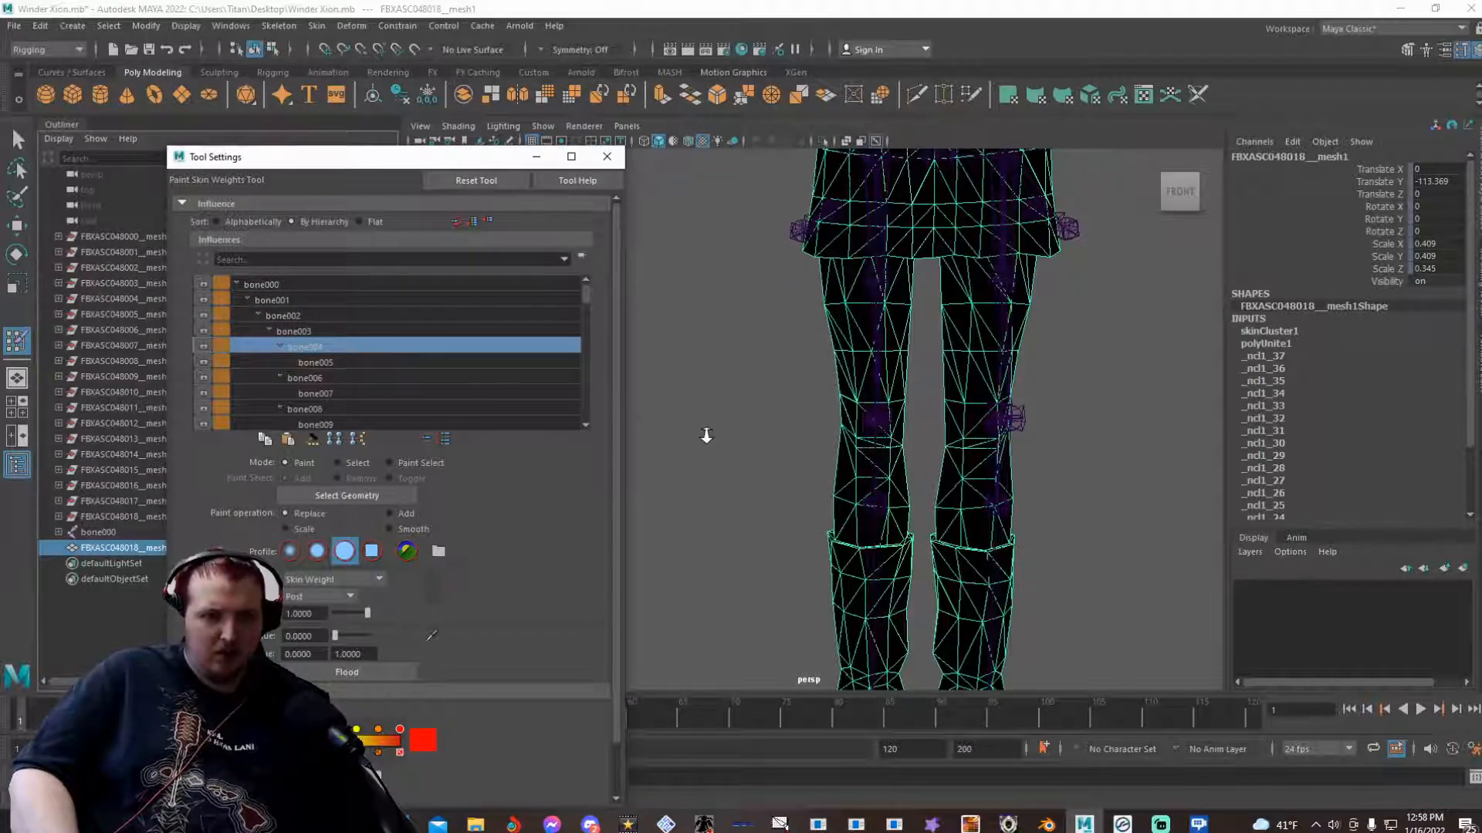
pyautogui.scroll(2, 714, 426)
pyautogui.keyDown('alt'); pyautogui.moveTo(843, 348); pyautogui.dragTo(857, 183, button='middle'); pyautogui.keyUp('alt')
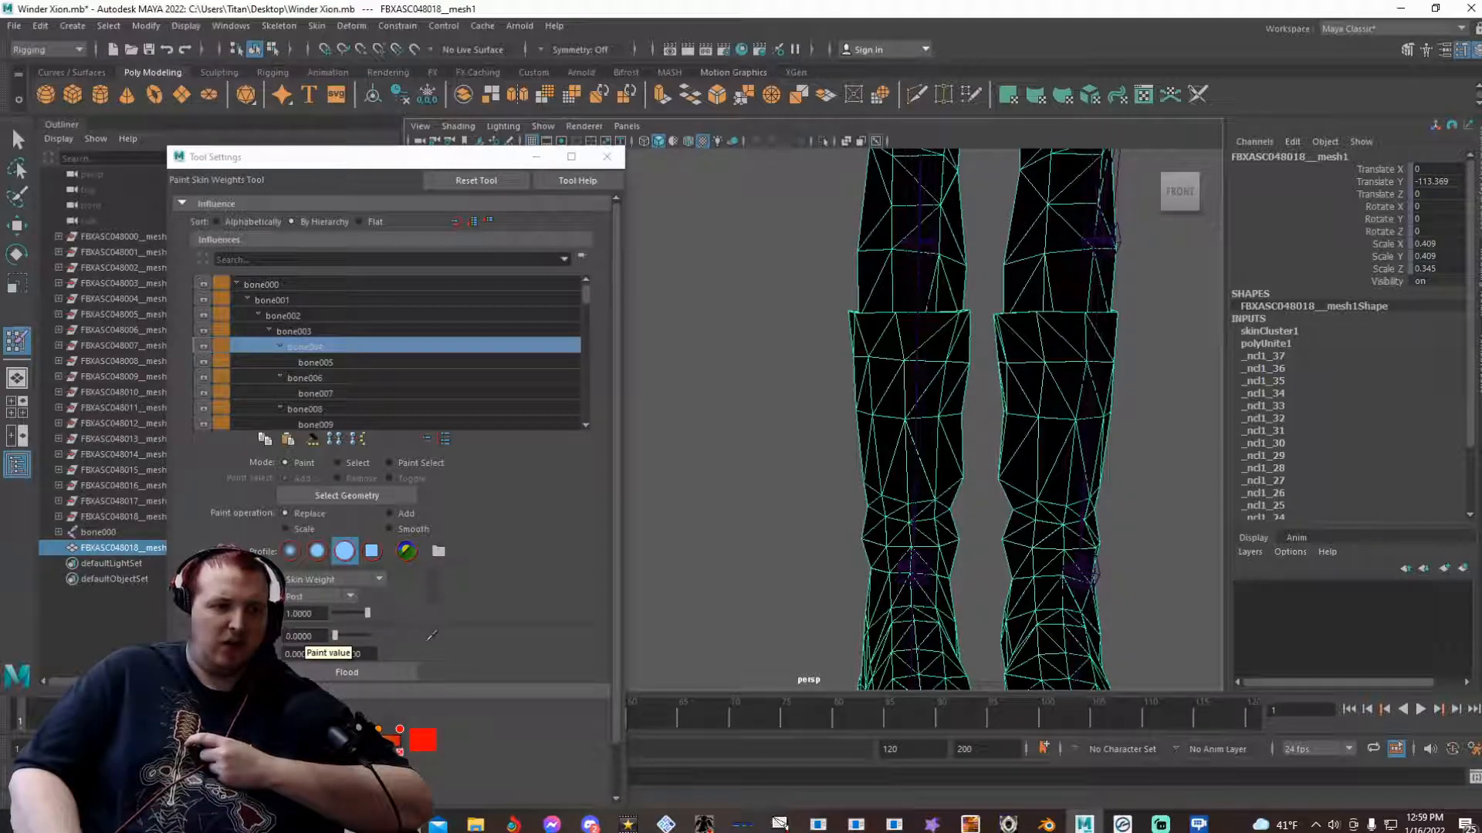
pyautogui.moveTo(339, 636); pyautogui.dragTo(395, 641)
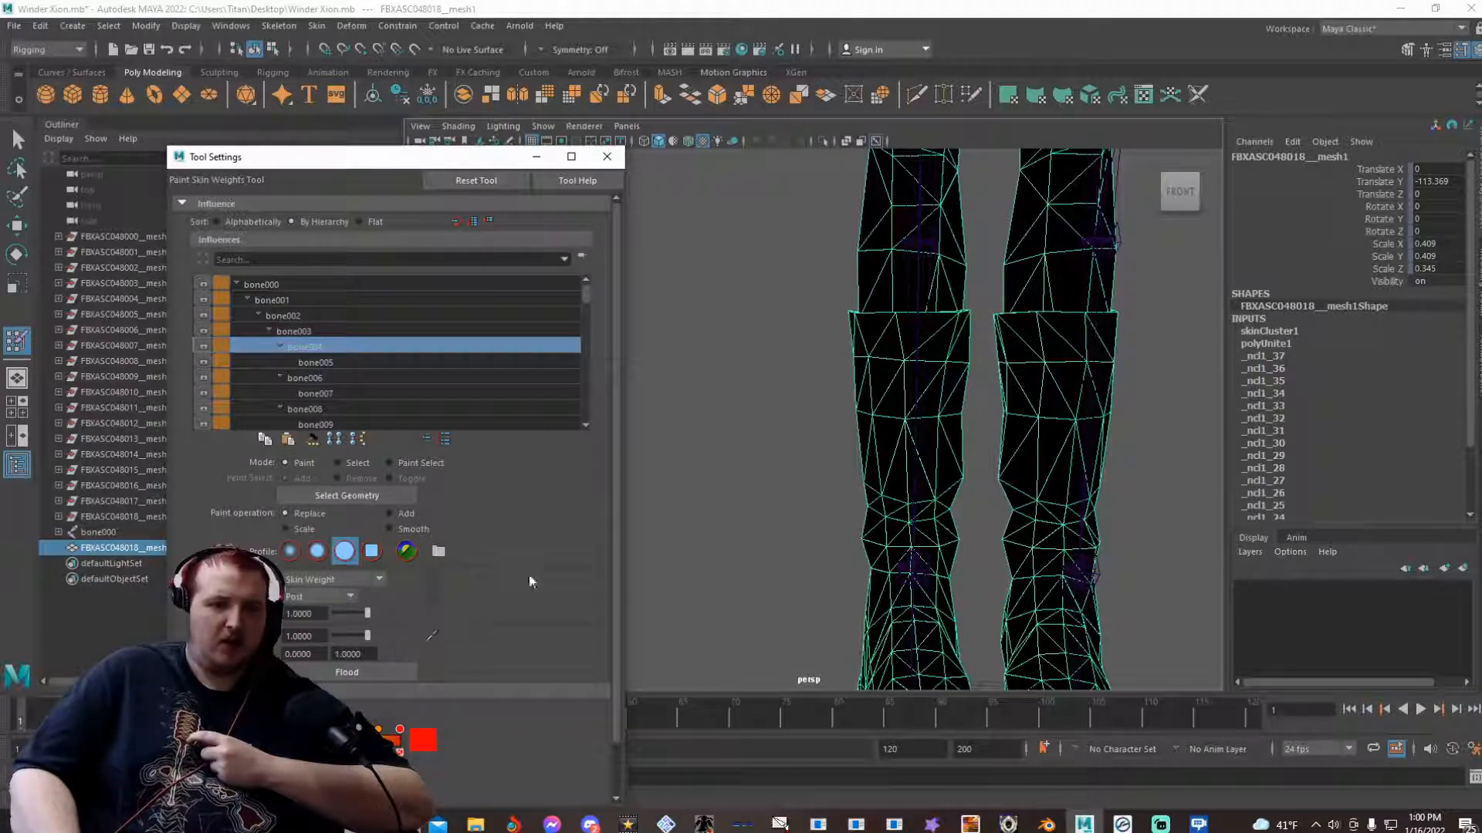
pyautogui.click(335, 635)
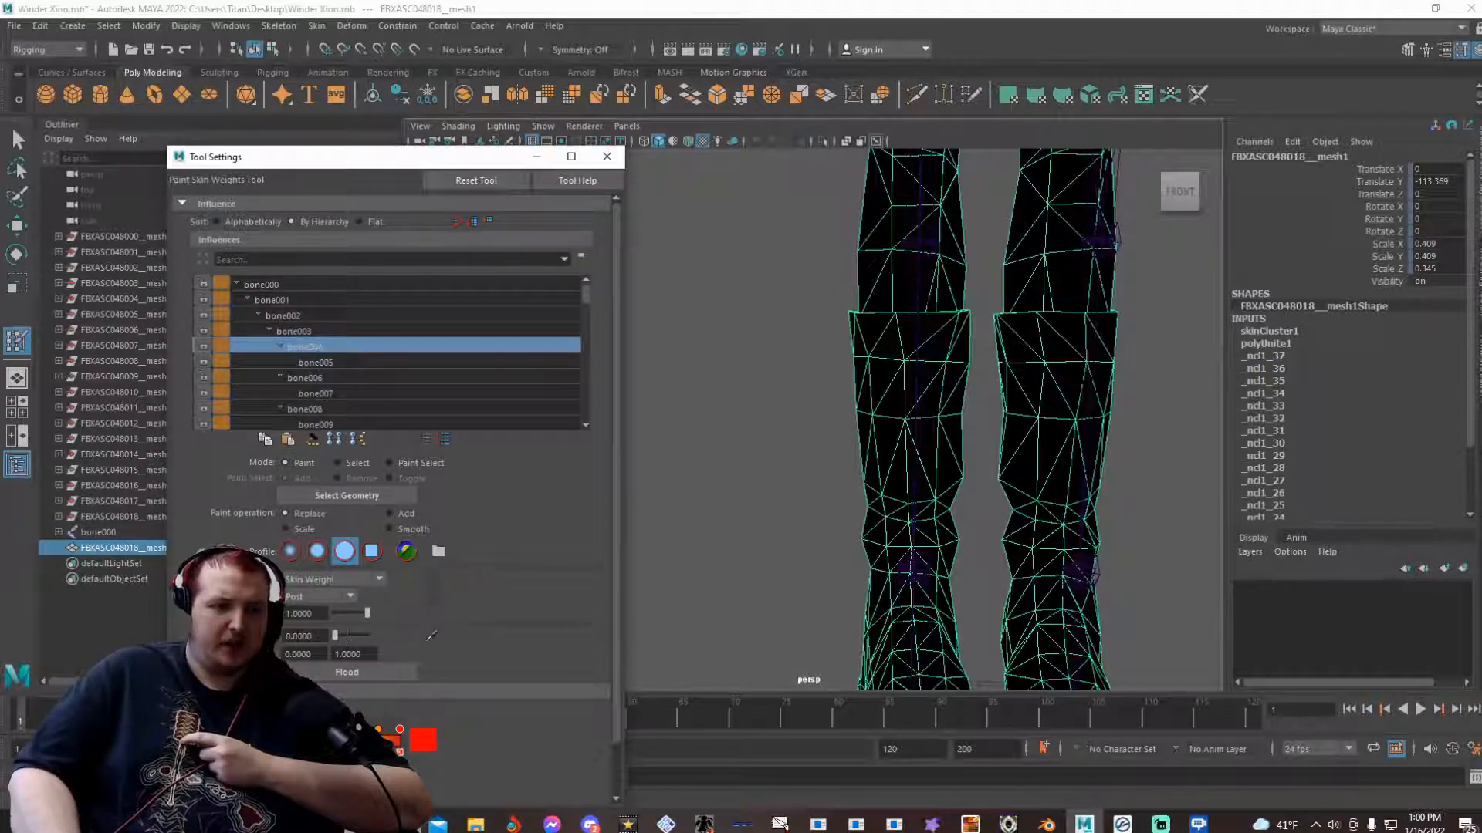
pyautogui.moveTo(334, 637); pyautogui.dragTo(381, 636)
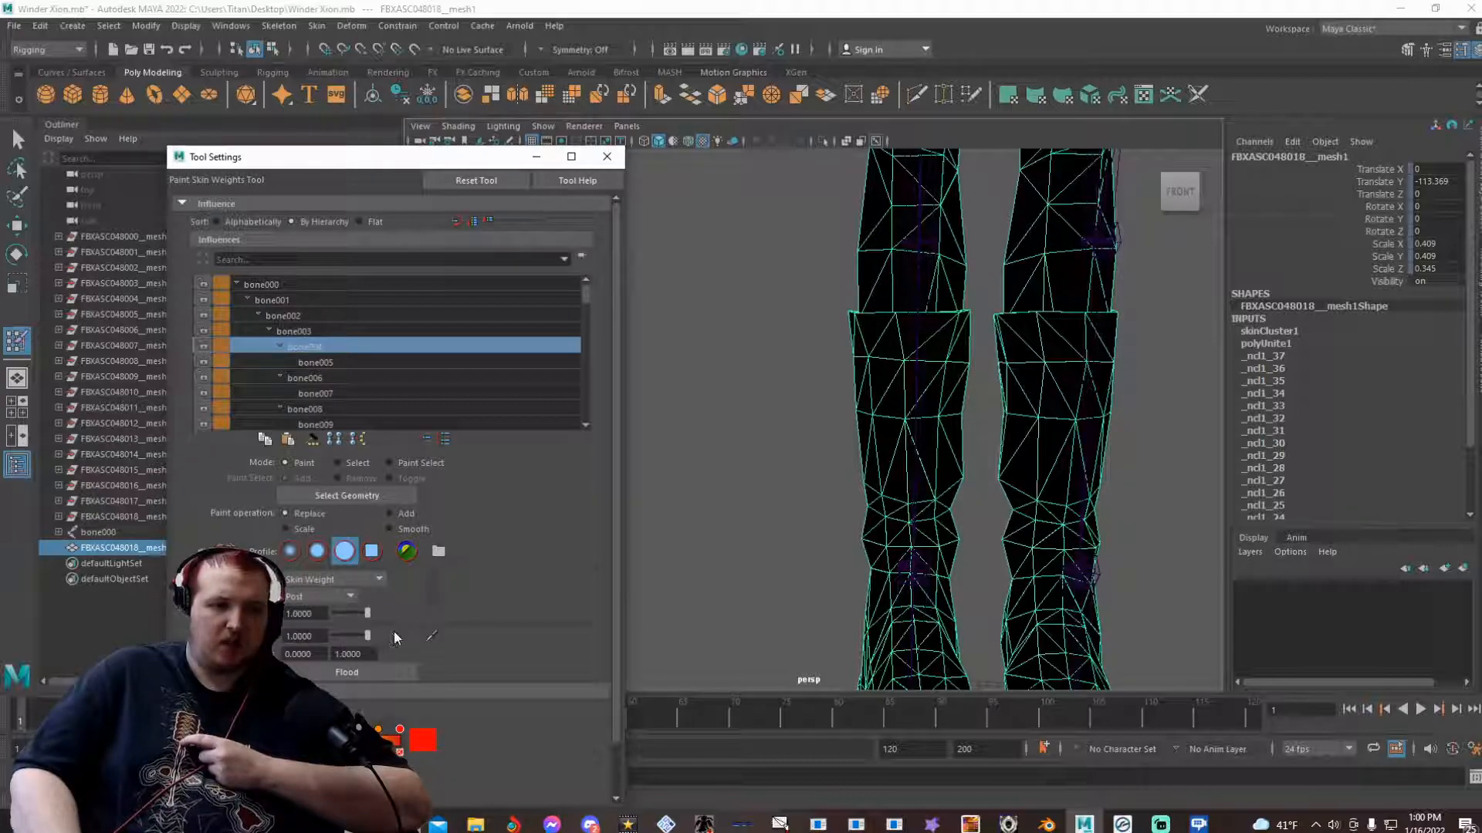
# - Paint full bone004 weight with Replace onto a patch of faces on the character's right boot, just above the ankle
pyautogui.click(900, 471)
pyautogui.click(903, 469)
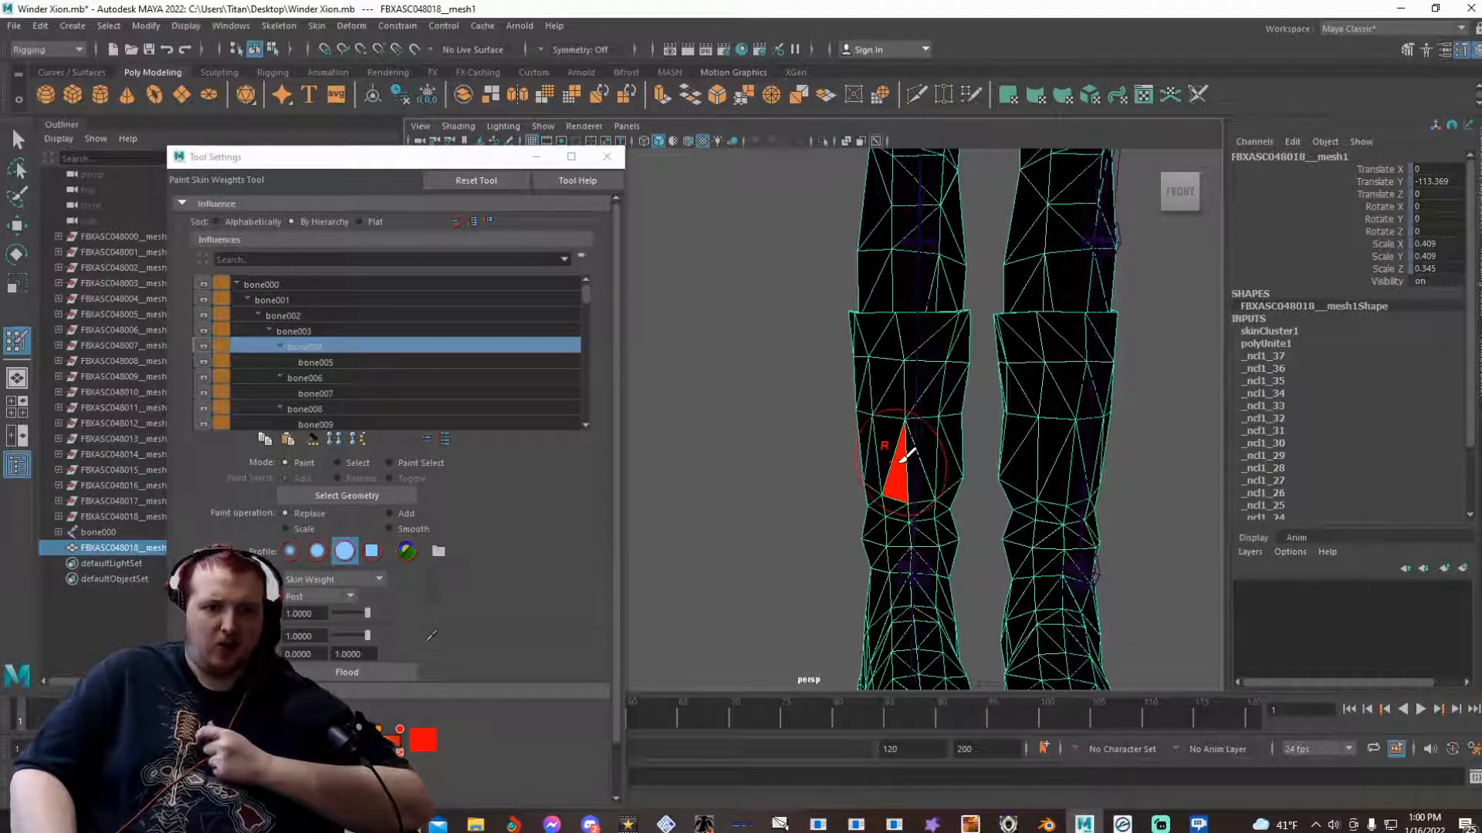
pyautogui.moveTo(894, 451); pyautogui.dragTo(895, 448)
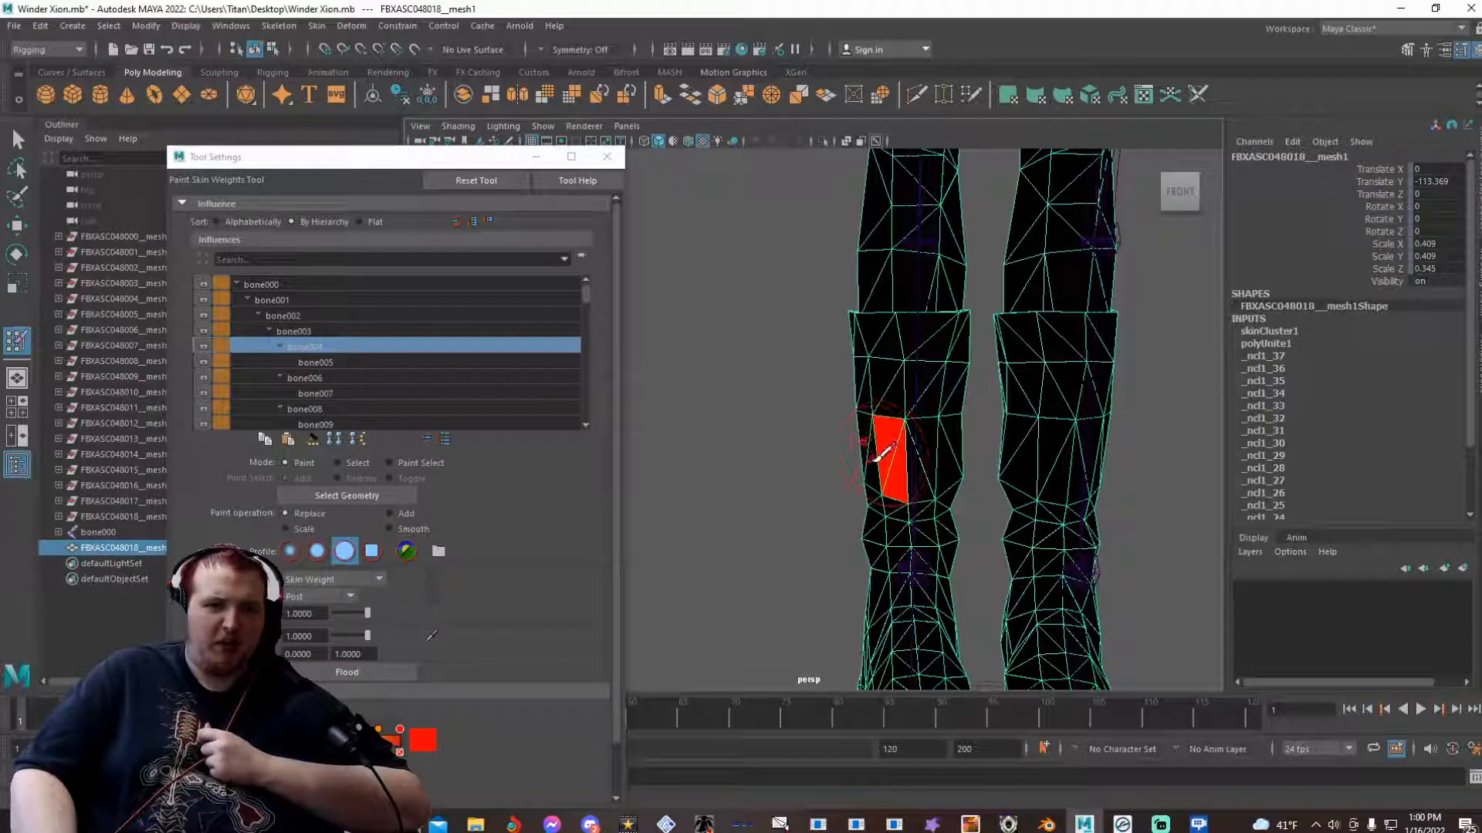
pyautogui.moveTo(879, 456); pyautogui.dragTo(880, 457)
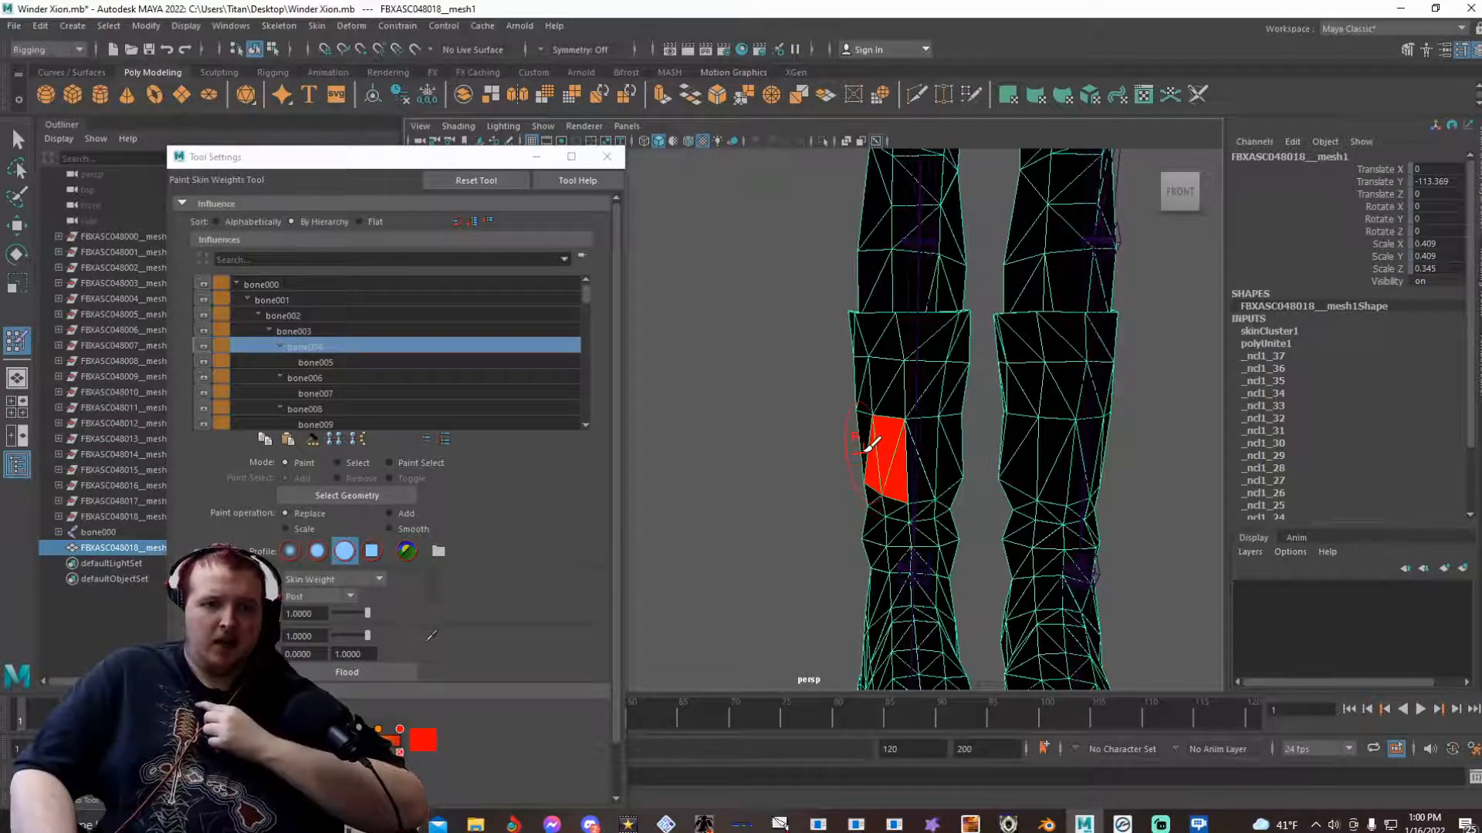
pyautogui.click(872, 442)
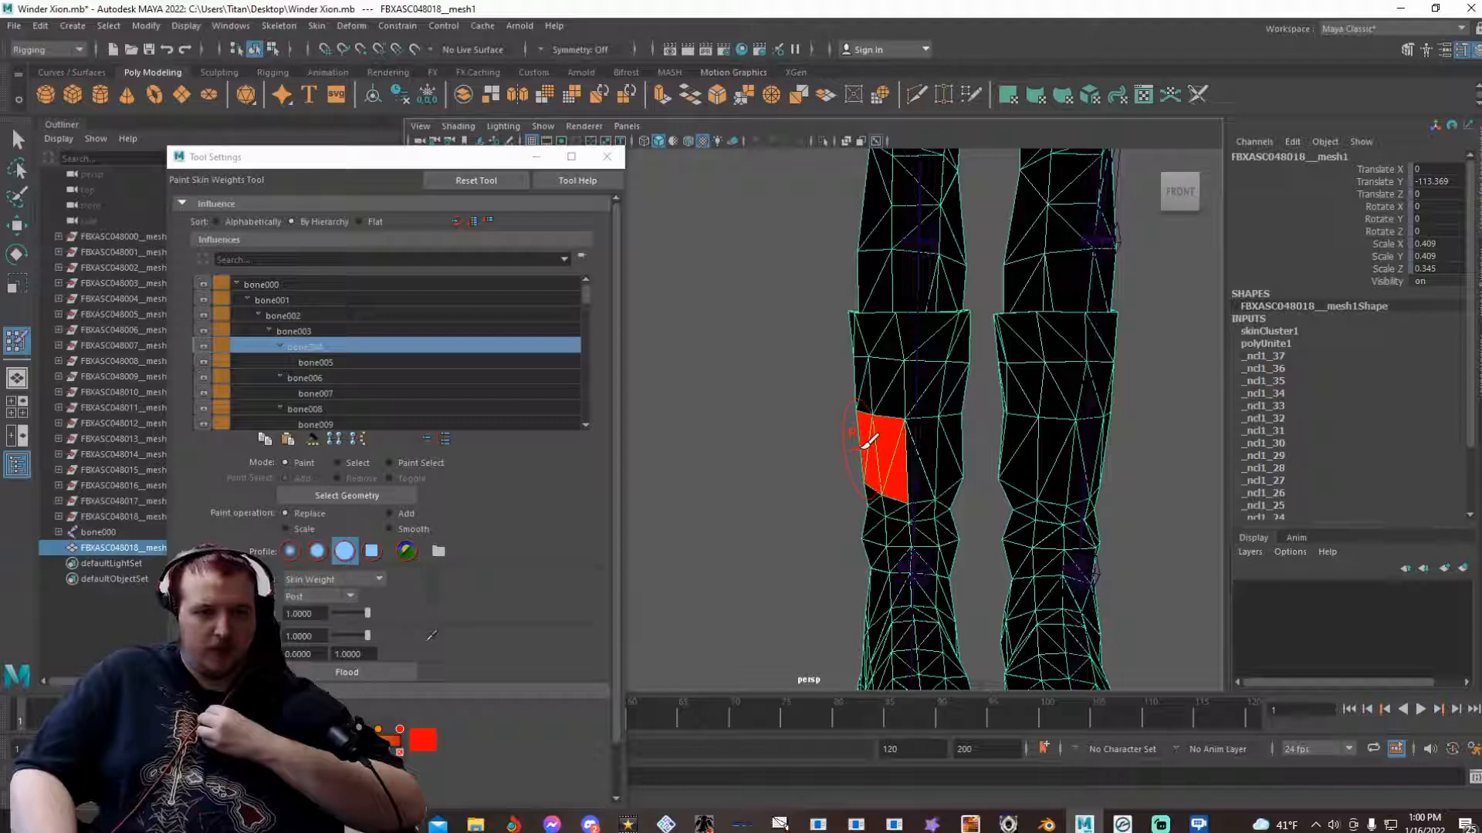
pyautogui.click(917, 459)
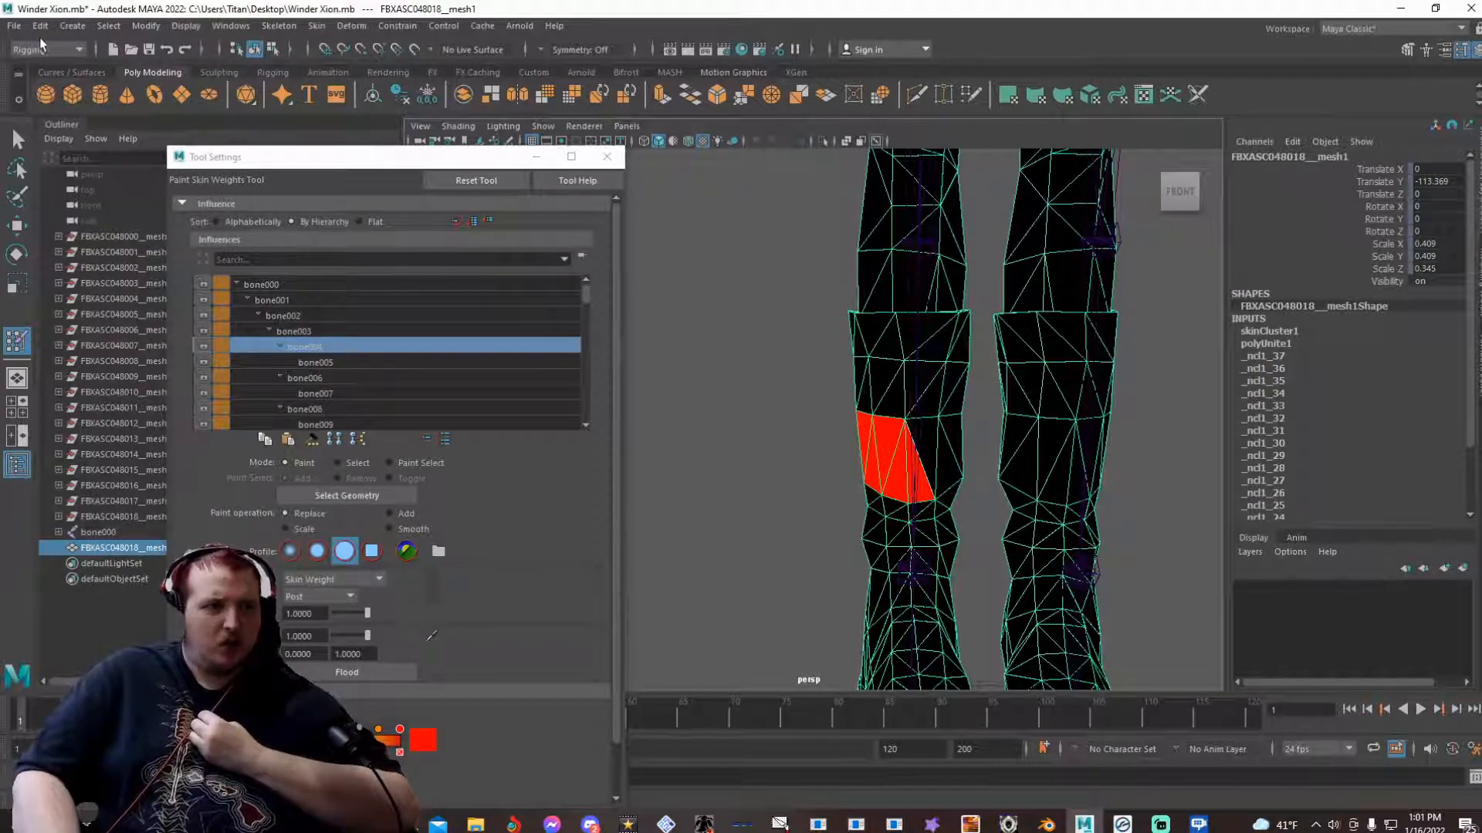
# - Start an Export All as FBX and browse to E:\Storage\main used files\My Douche Mods\Patch Files and Tools\My MMD's\Xion Mod For KH3\xion (winter)
pyautogui.click(16, 28)
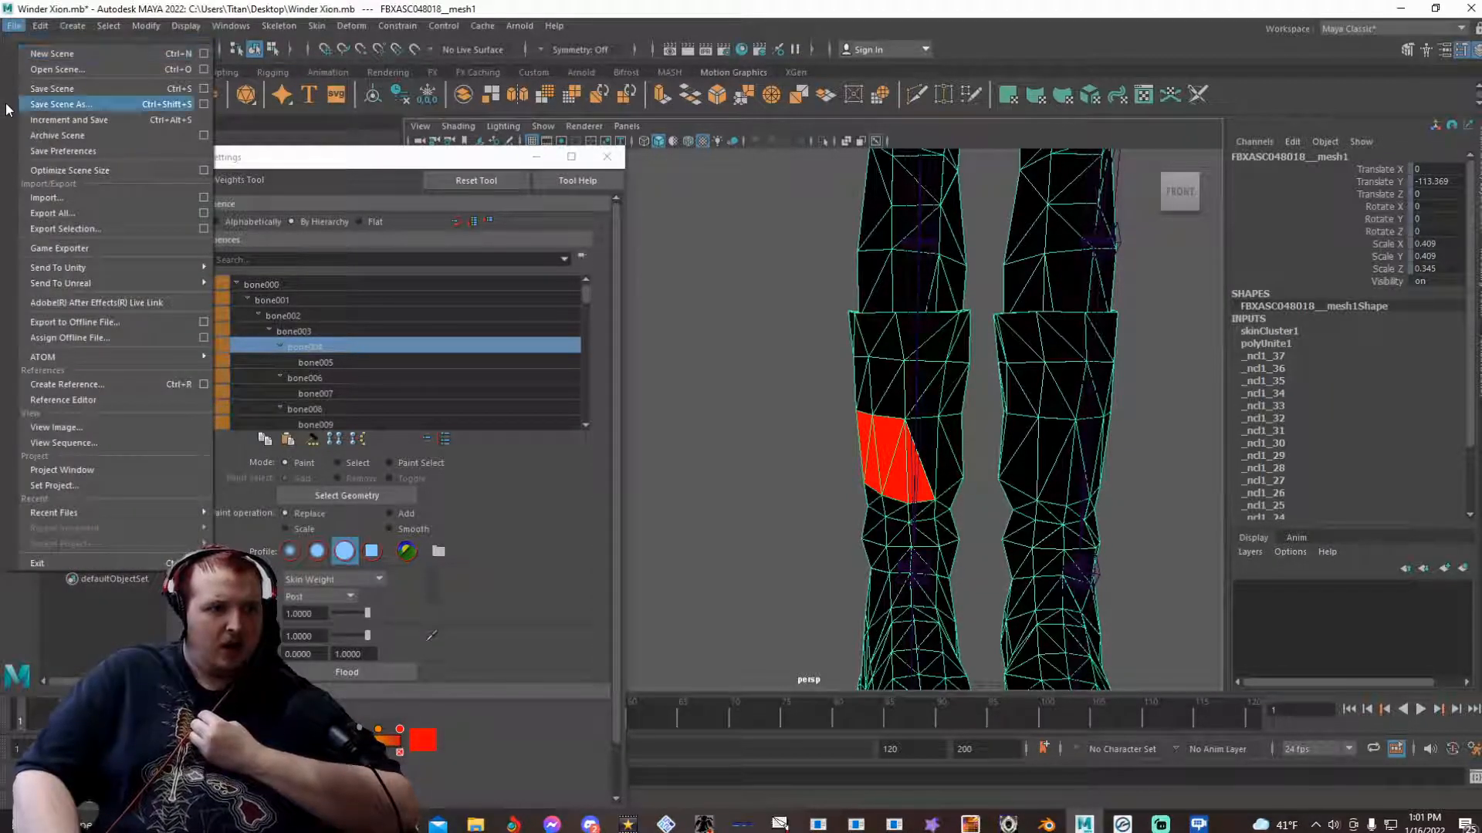
pyautogui.click(31, 213)
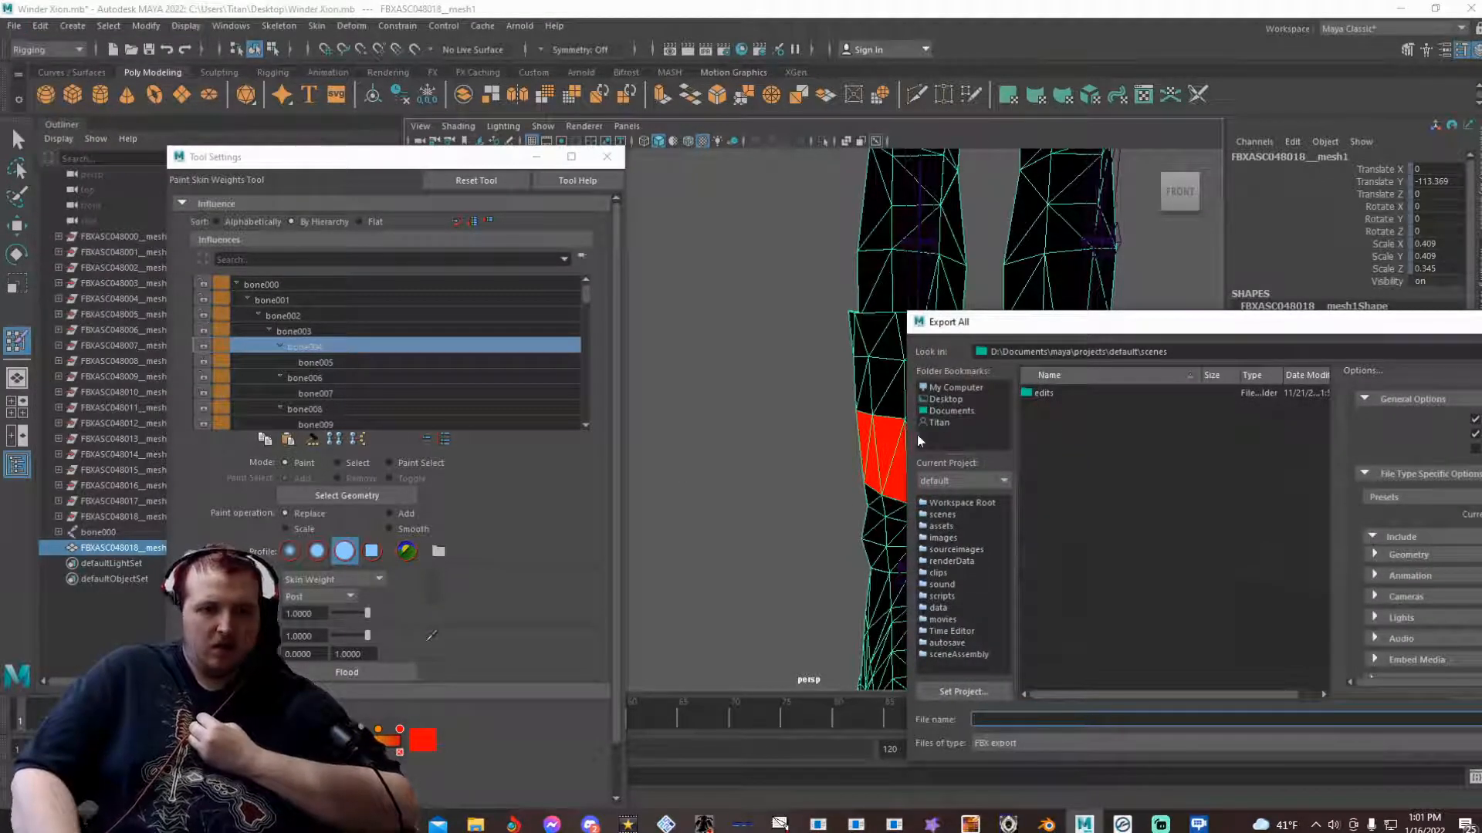
pyautogui.click(944, 388)
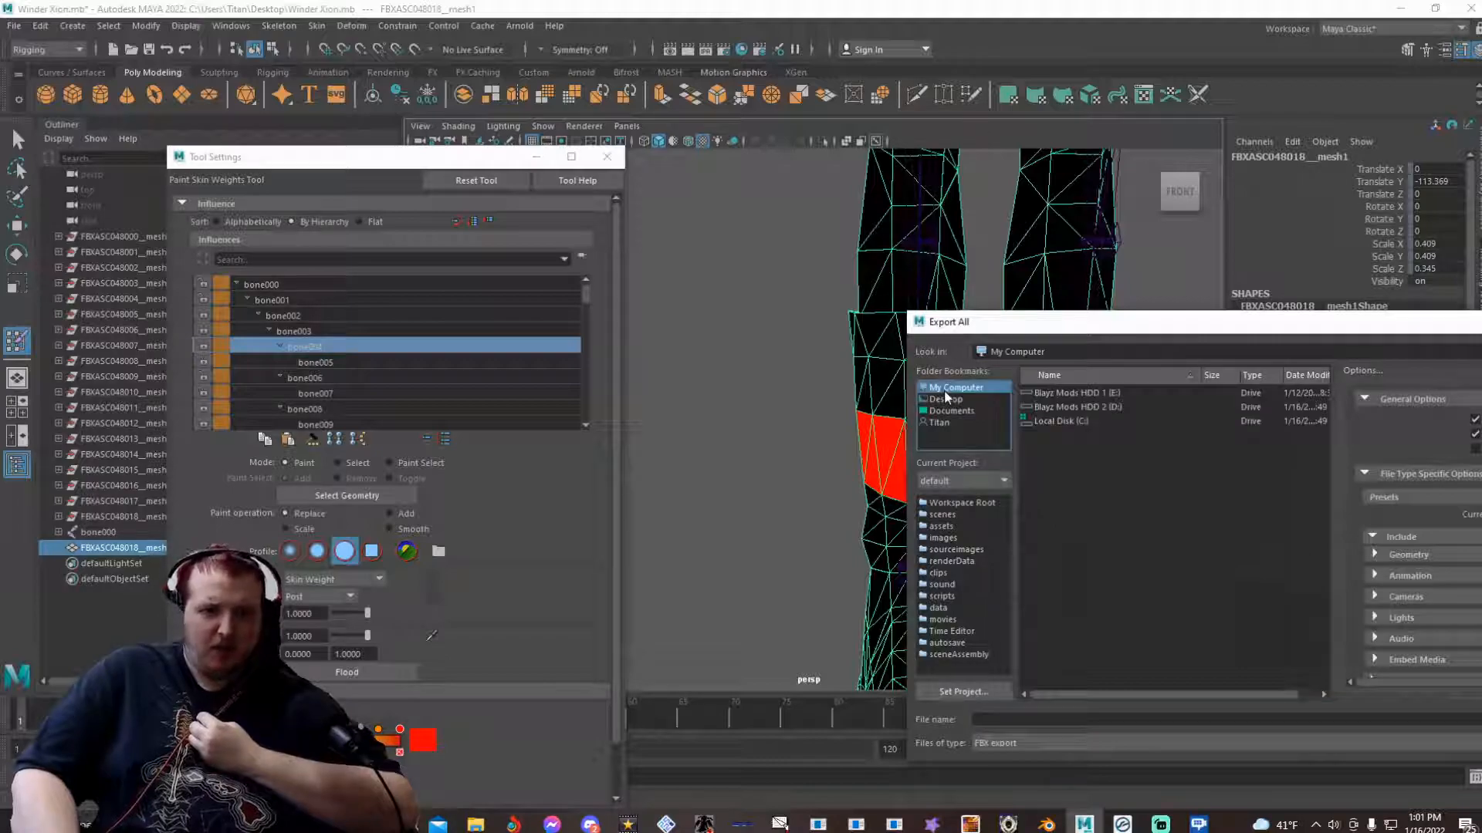
pyautogui.doubleClick(1036, 393)
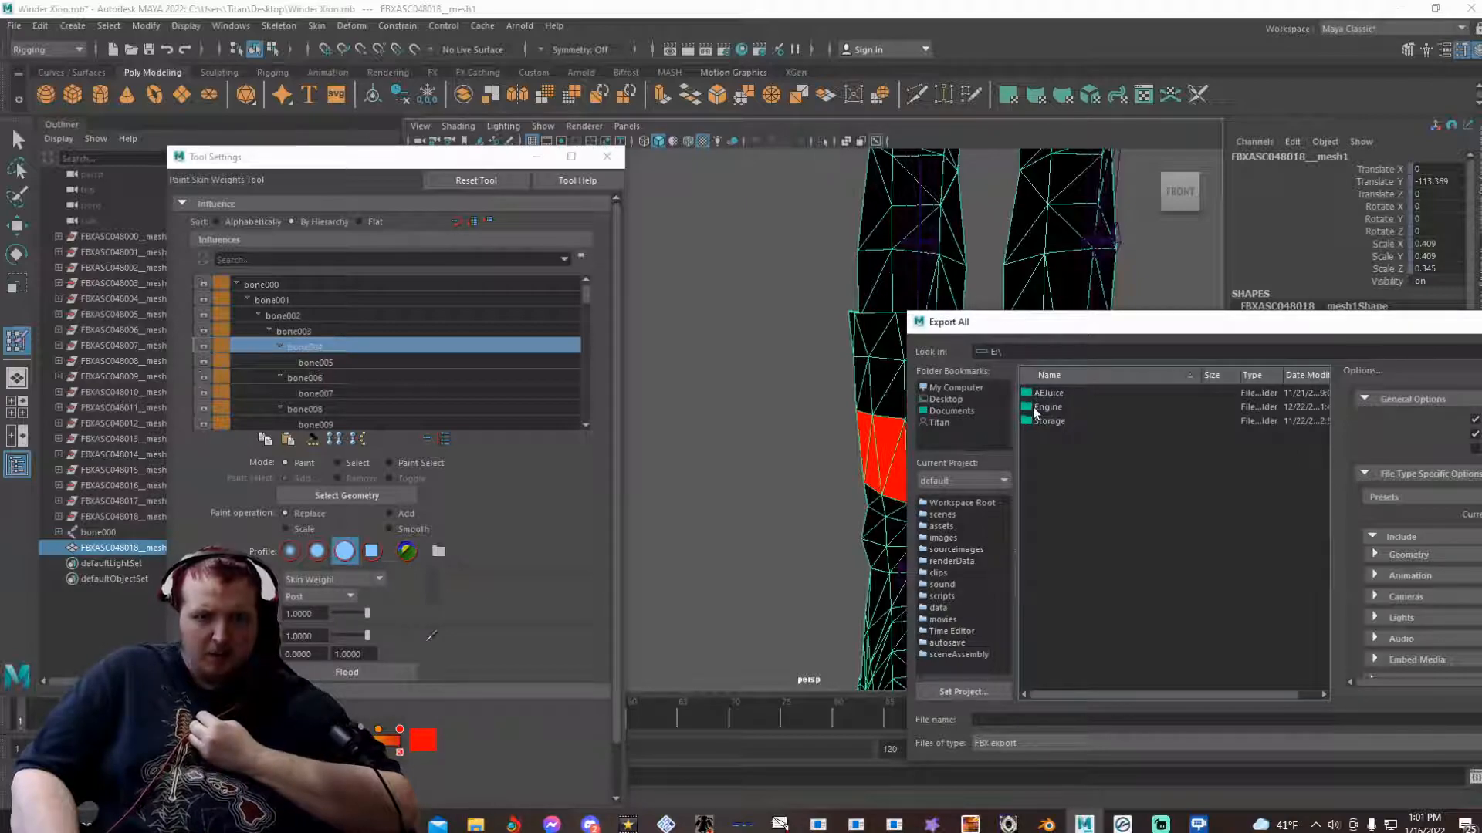
pyautogui.doubleClick(1036, 421)
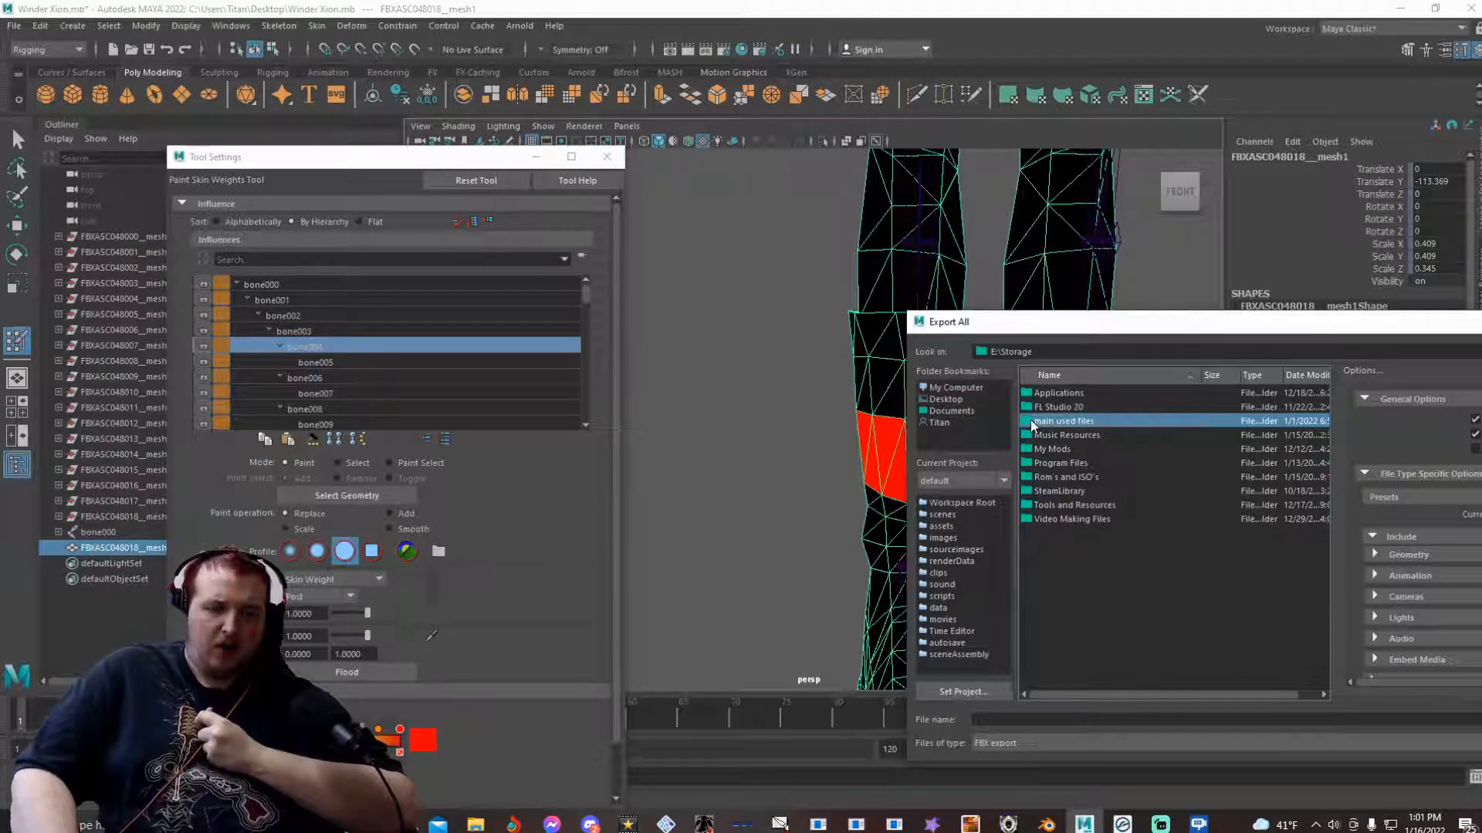
pyautogui.doubleClick(1032, 426)
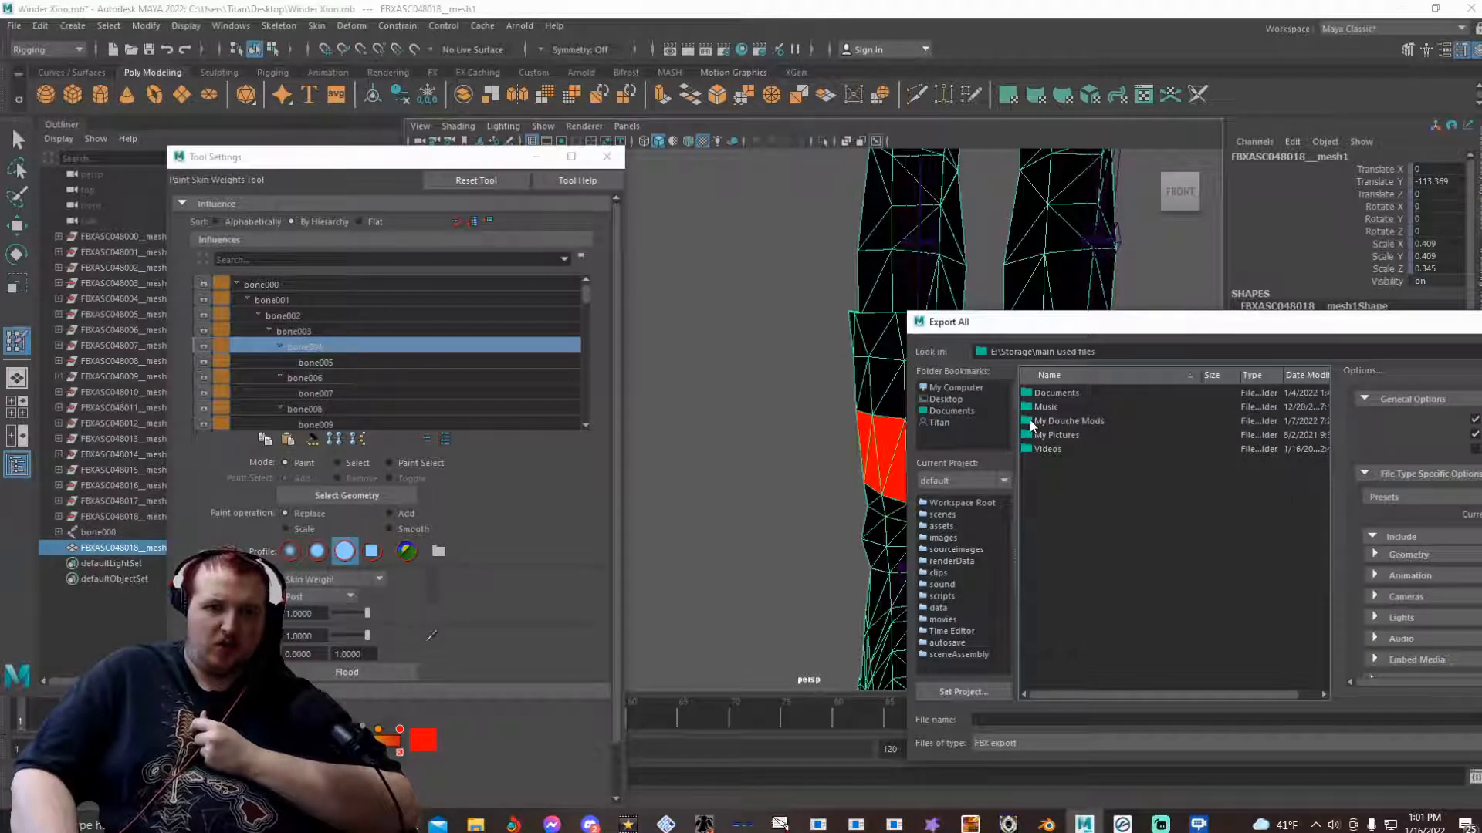
pyautogui.doubleClick(1032, 423)
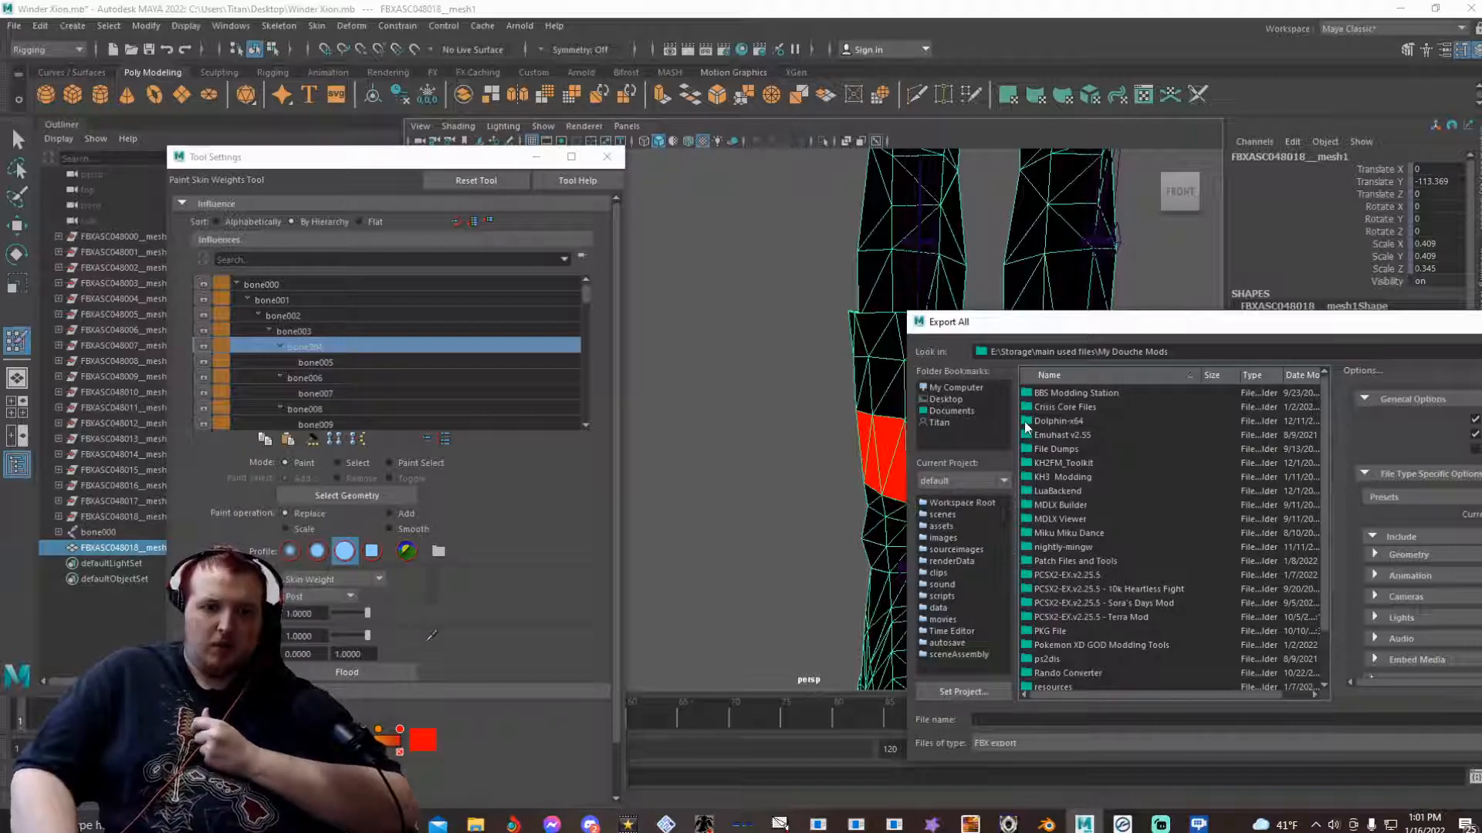
pyautogui.doubleClick(1037, 565)
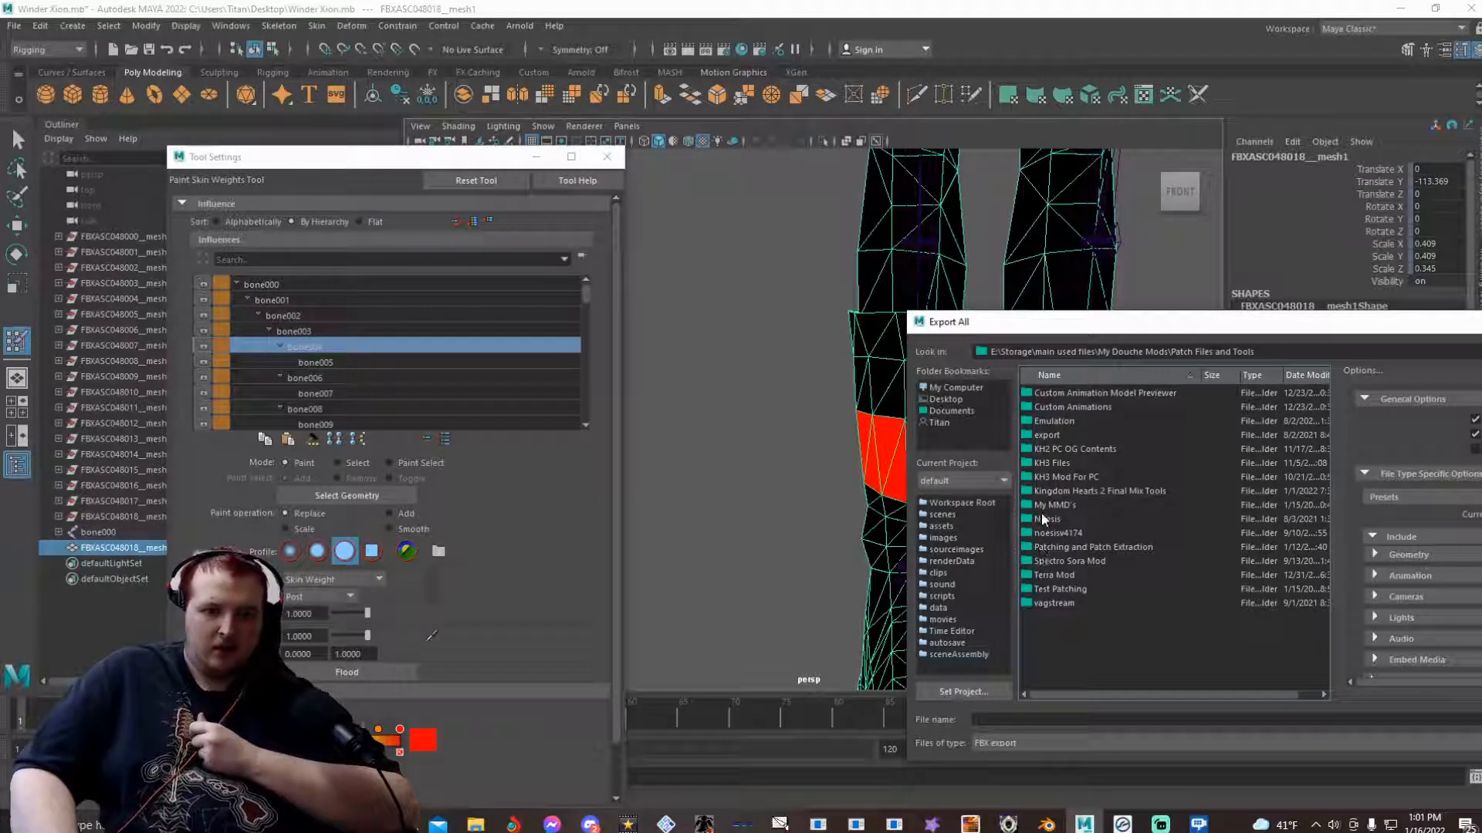
pyautogui.doubleClick(1041, 506)
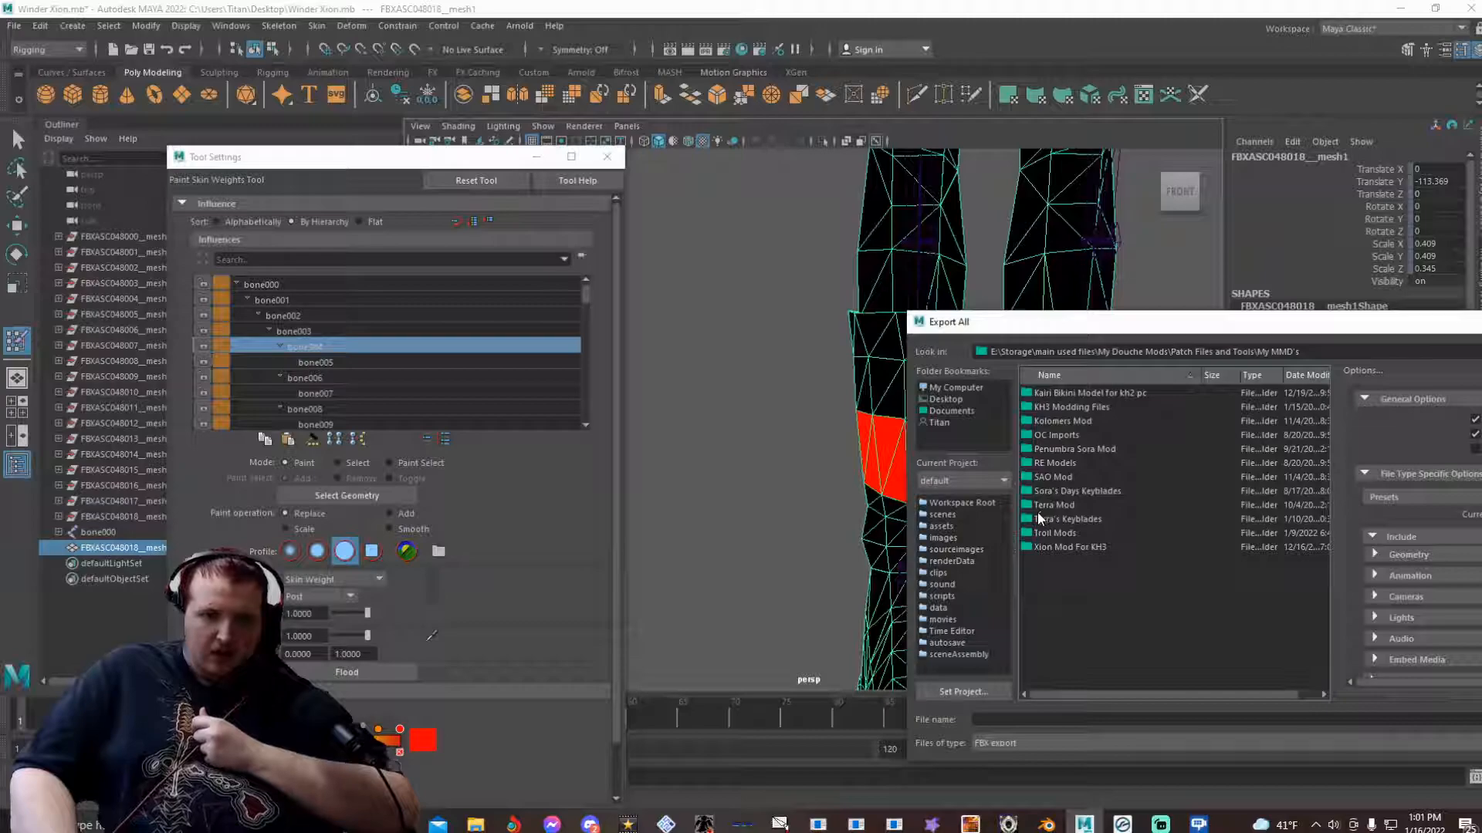
pyautogui.doubleClick(1042, 546)
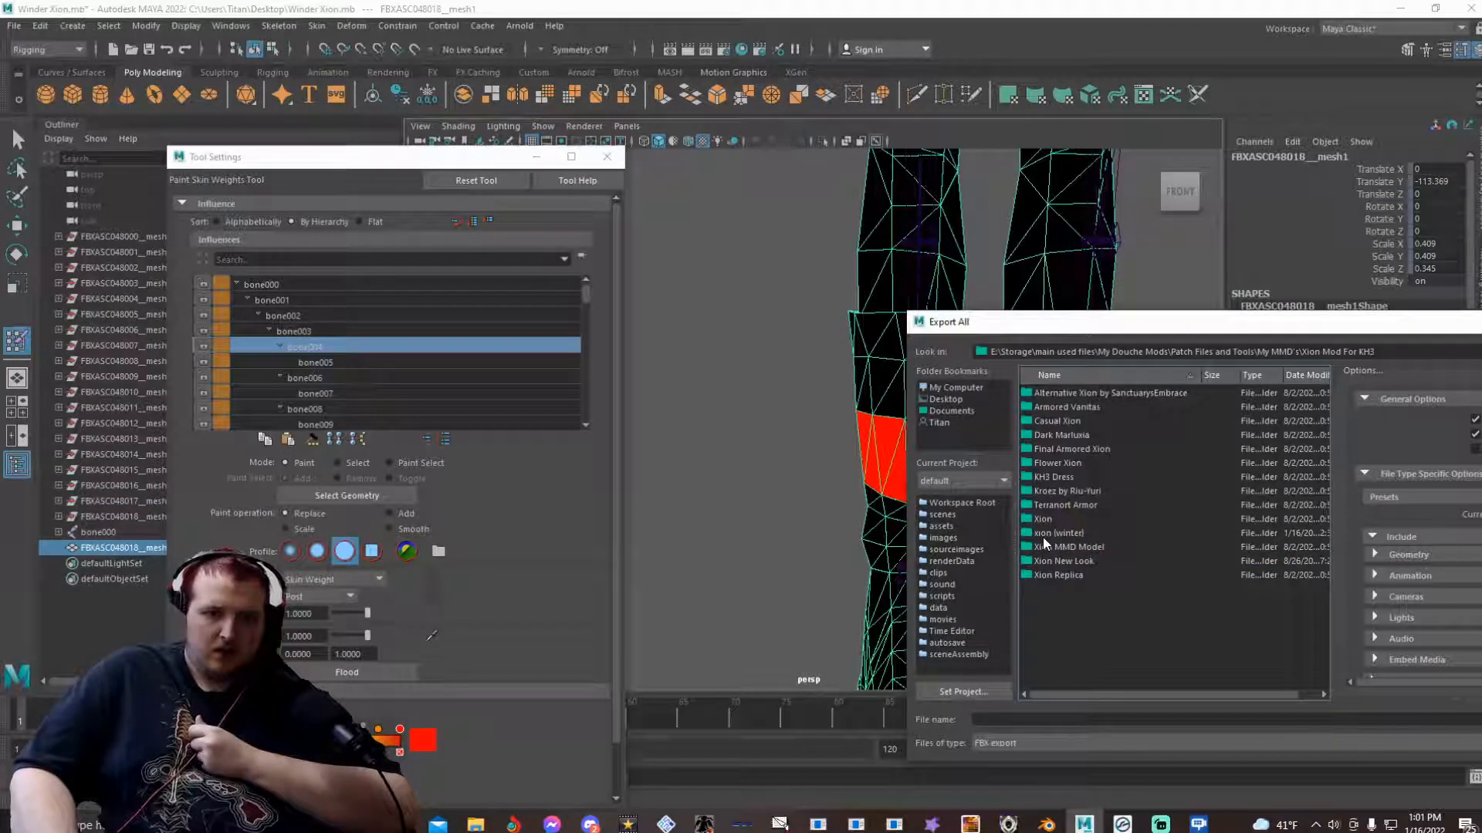
pyautogui.doubleClick(1044, 536)
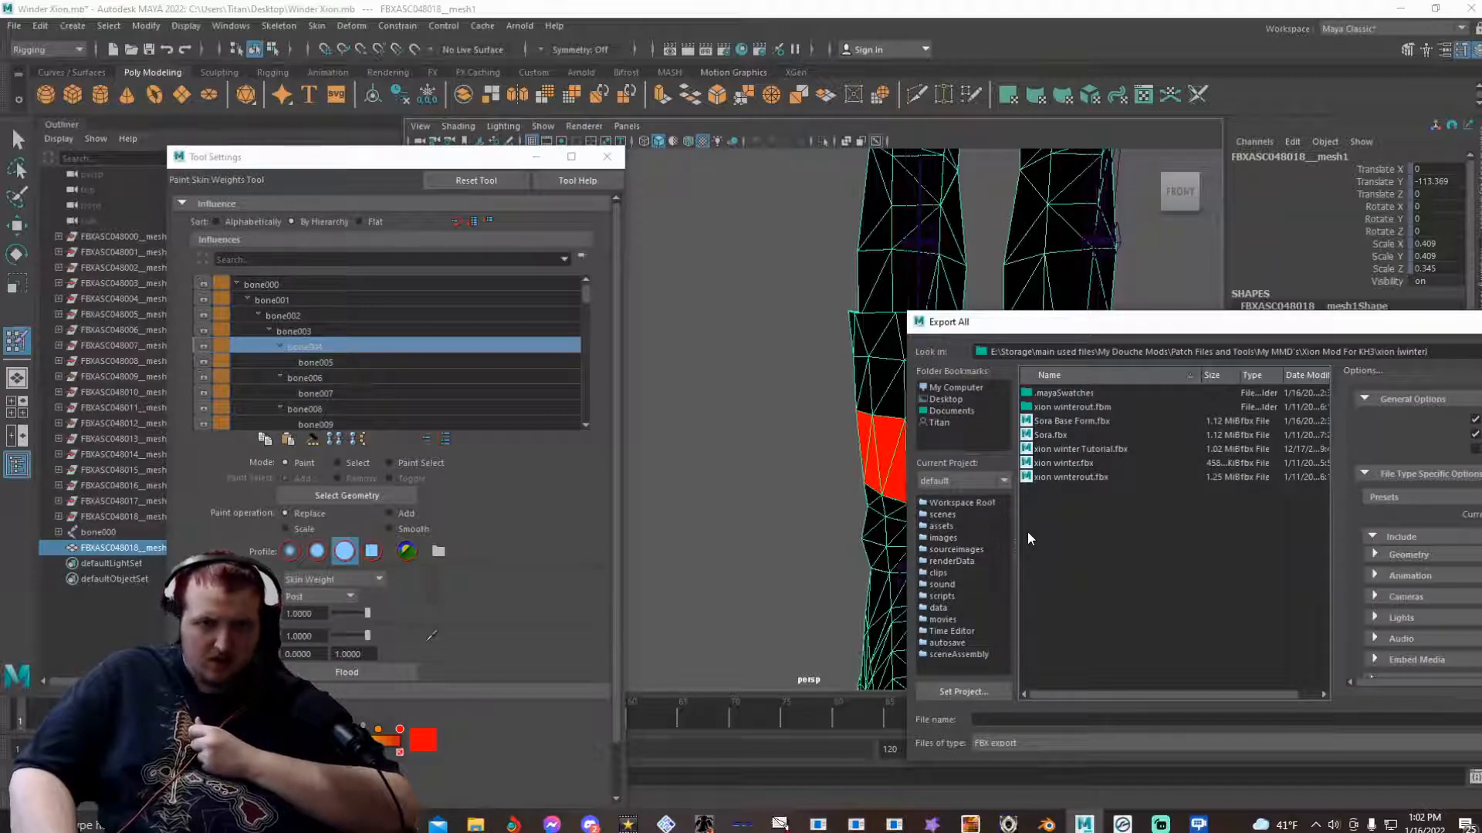
# - Export the scene as xion winter Tutorial.fbx, replacing the existing file, and return to the Paint Skin Weights tool
pyautogui.click(1048, 452)
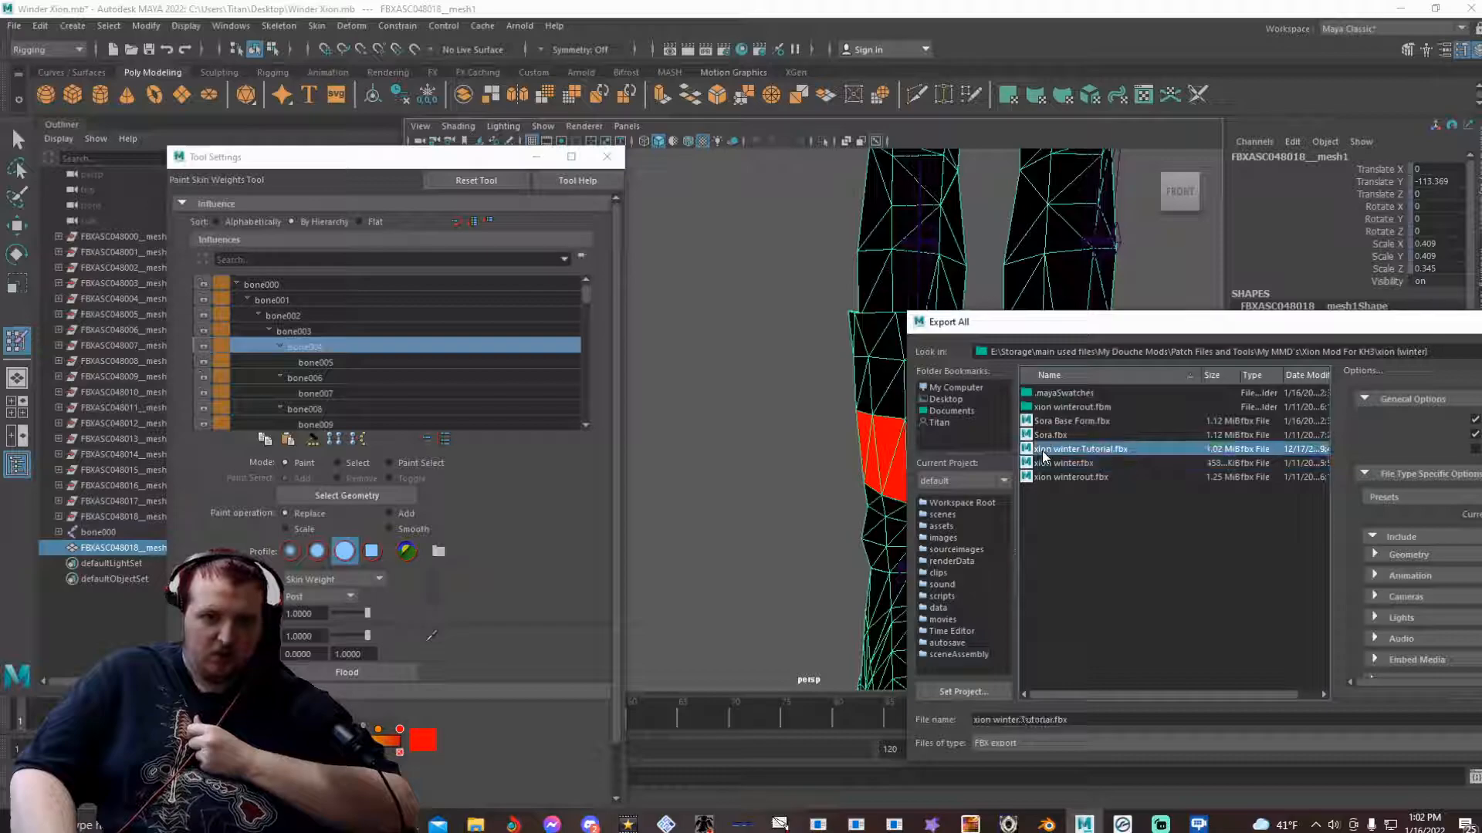
pyautogui.doubleClick(1041, 451)
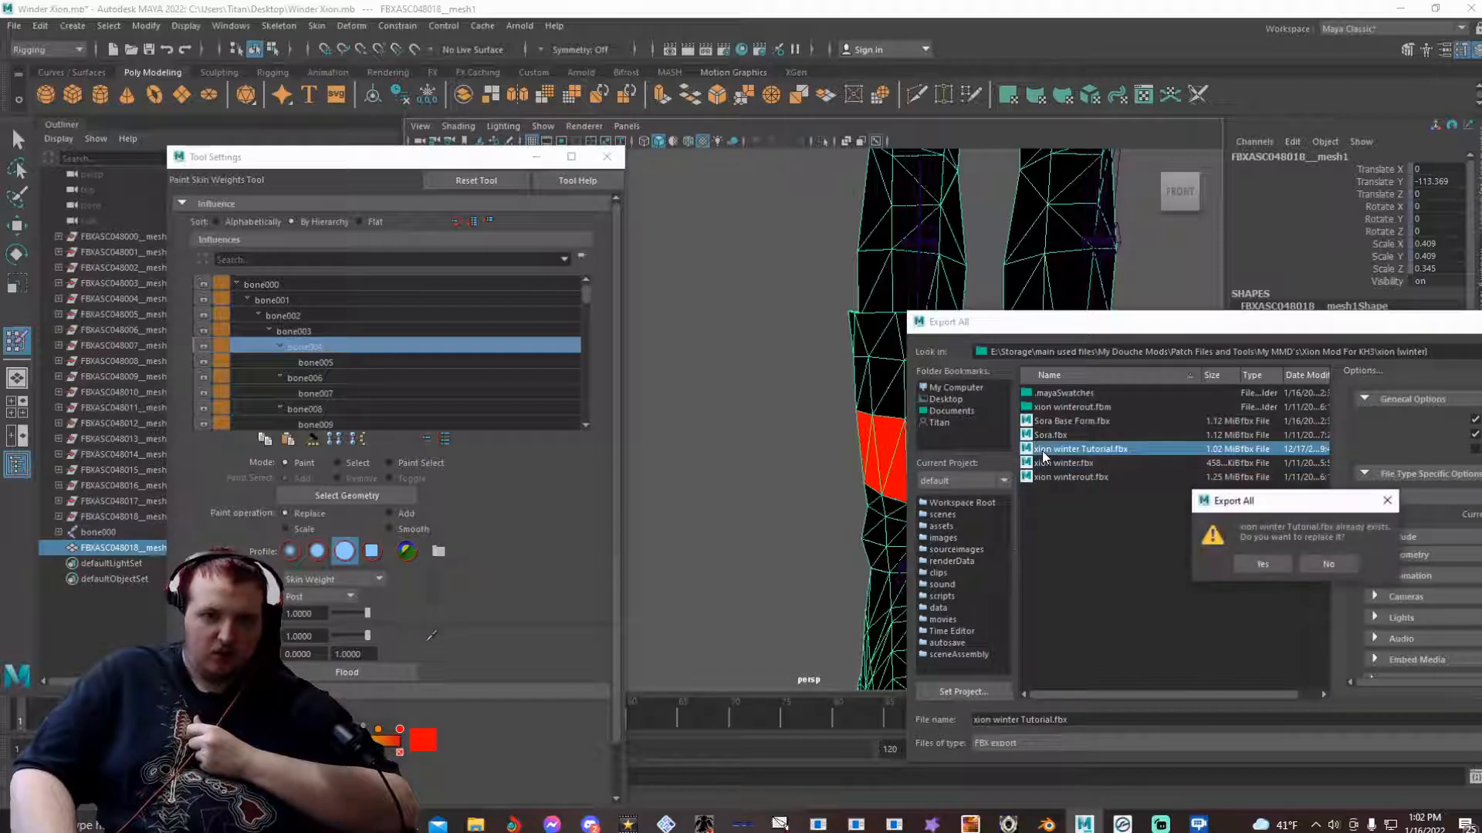
pyautogui.click(1253, 562)
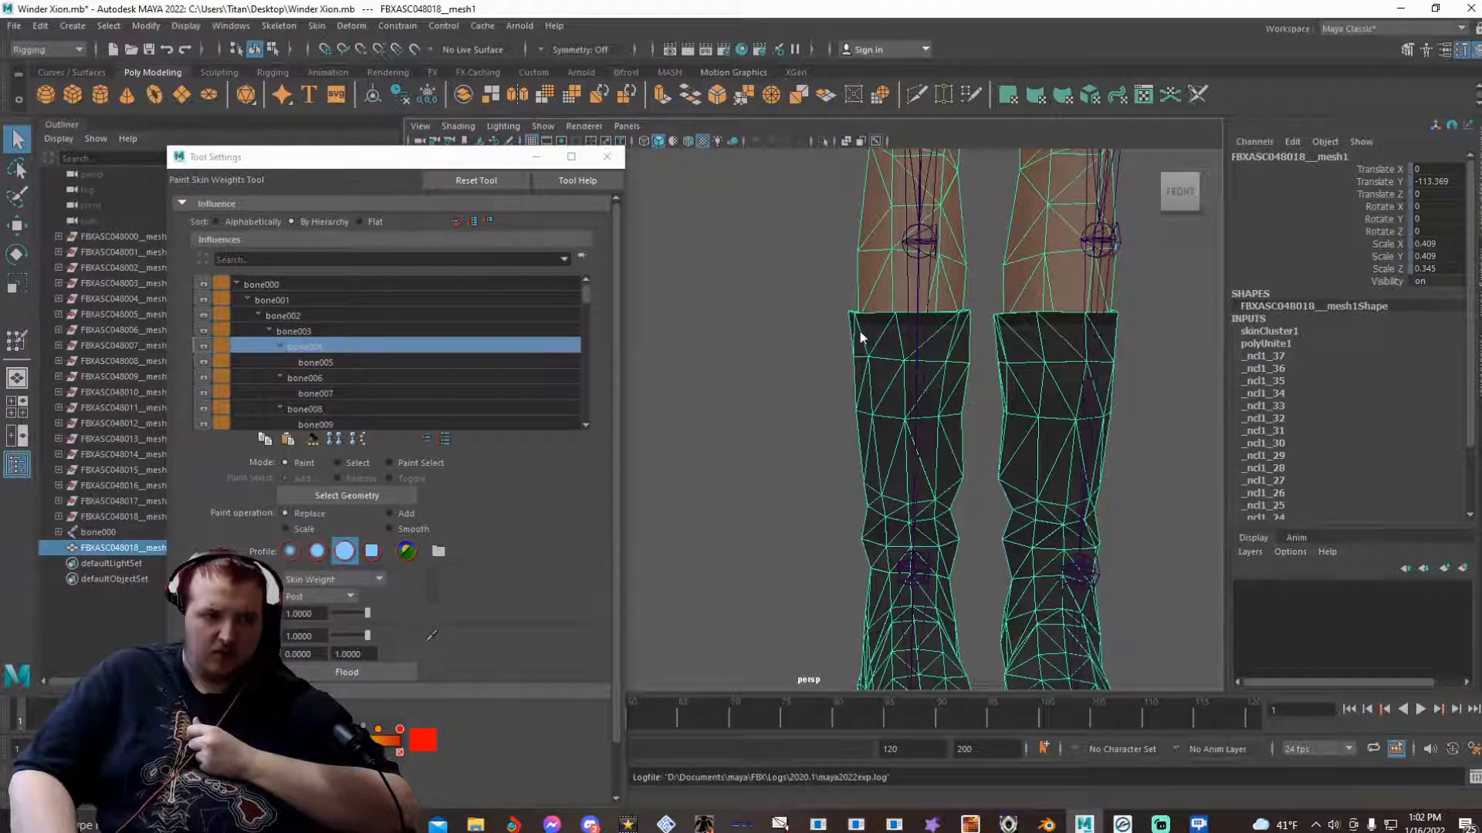
pyautogui.press('y')
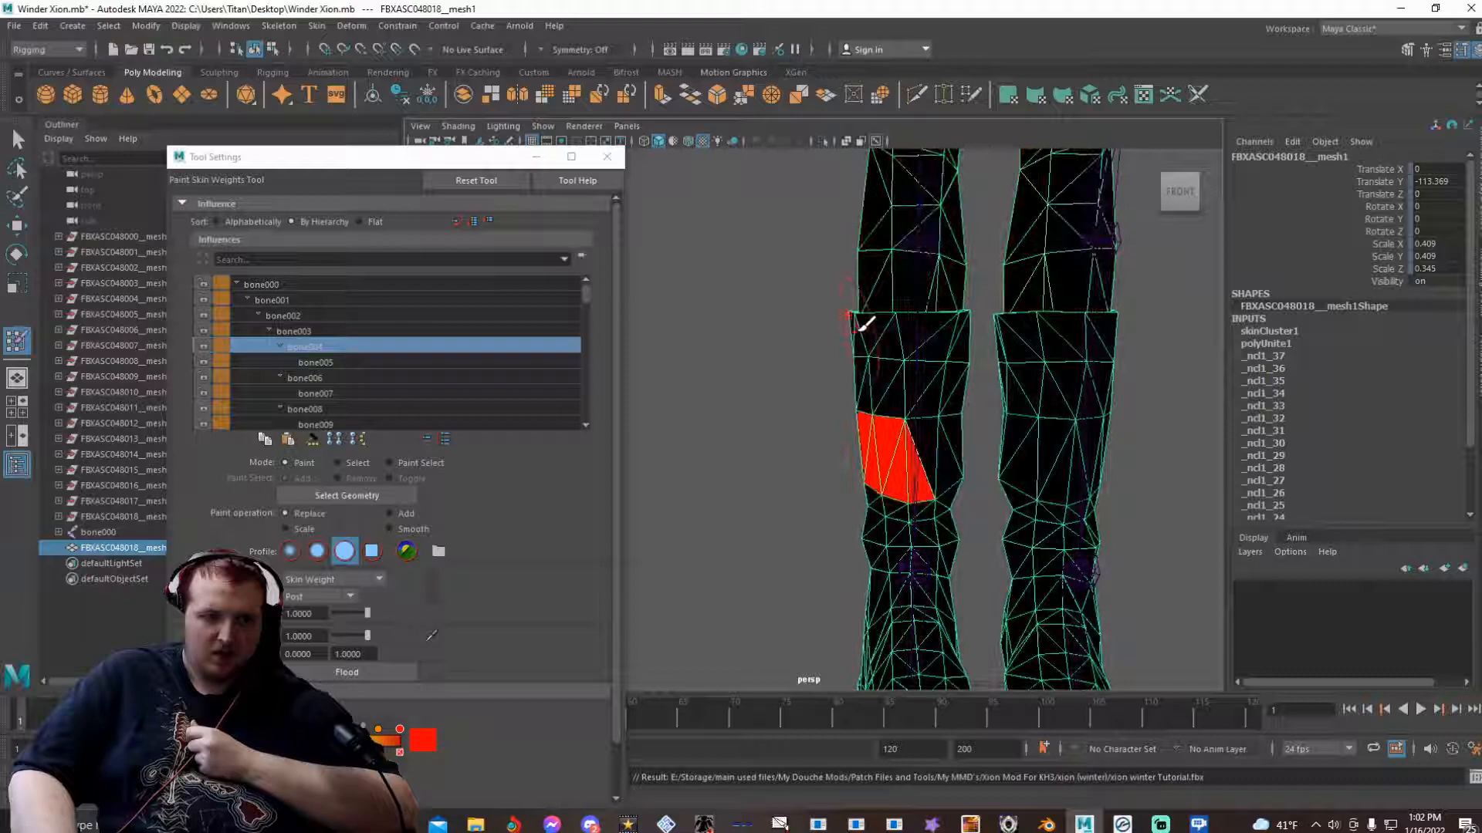
# - Cancel closing Maya at the save prompt, and minimize it to get back to the xion (winter) folder in File Explorer
pyautogui.click(1470, 9)
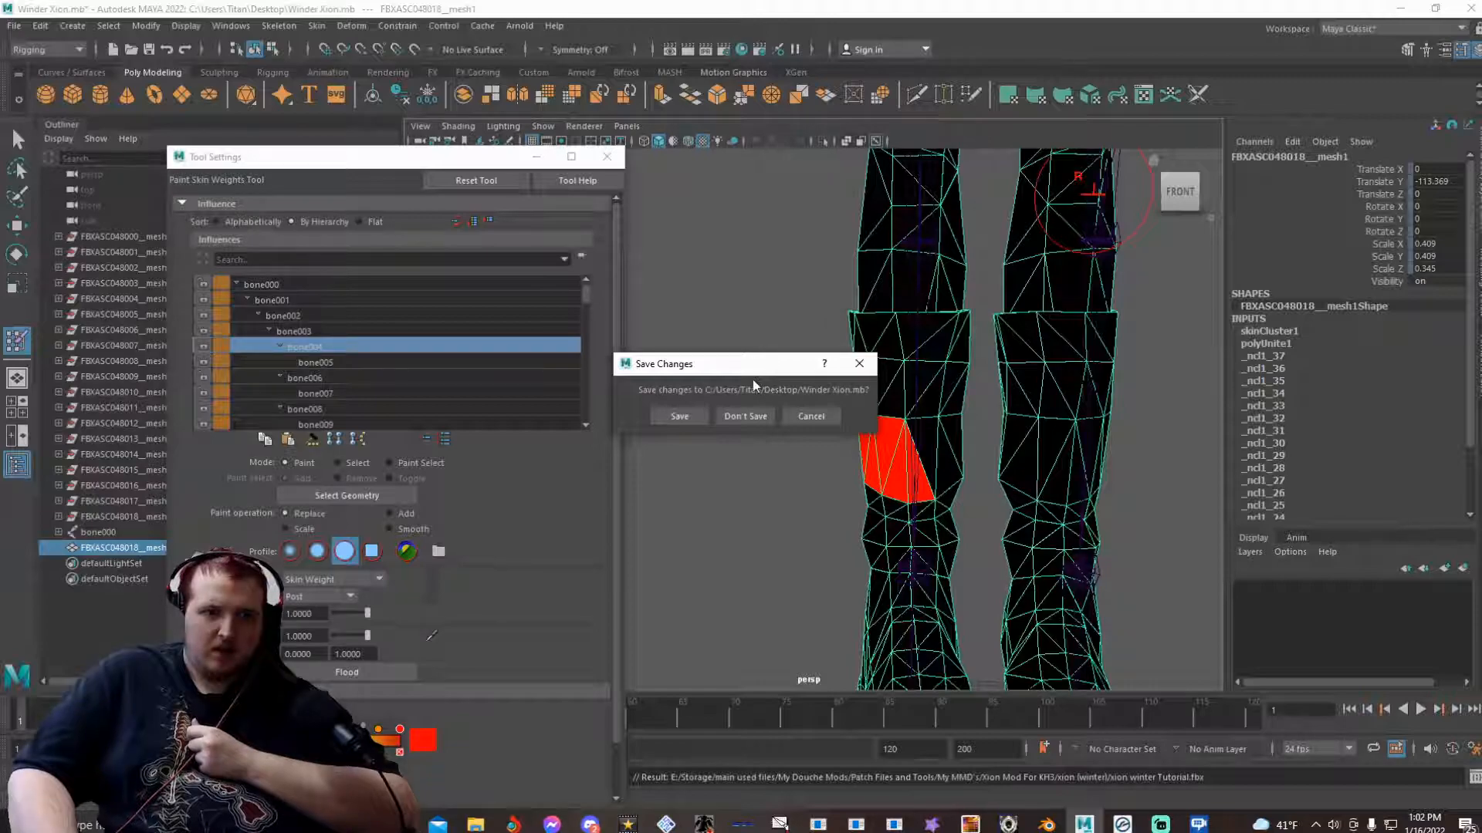
pyautogui.click(806, 417)
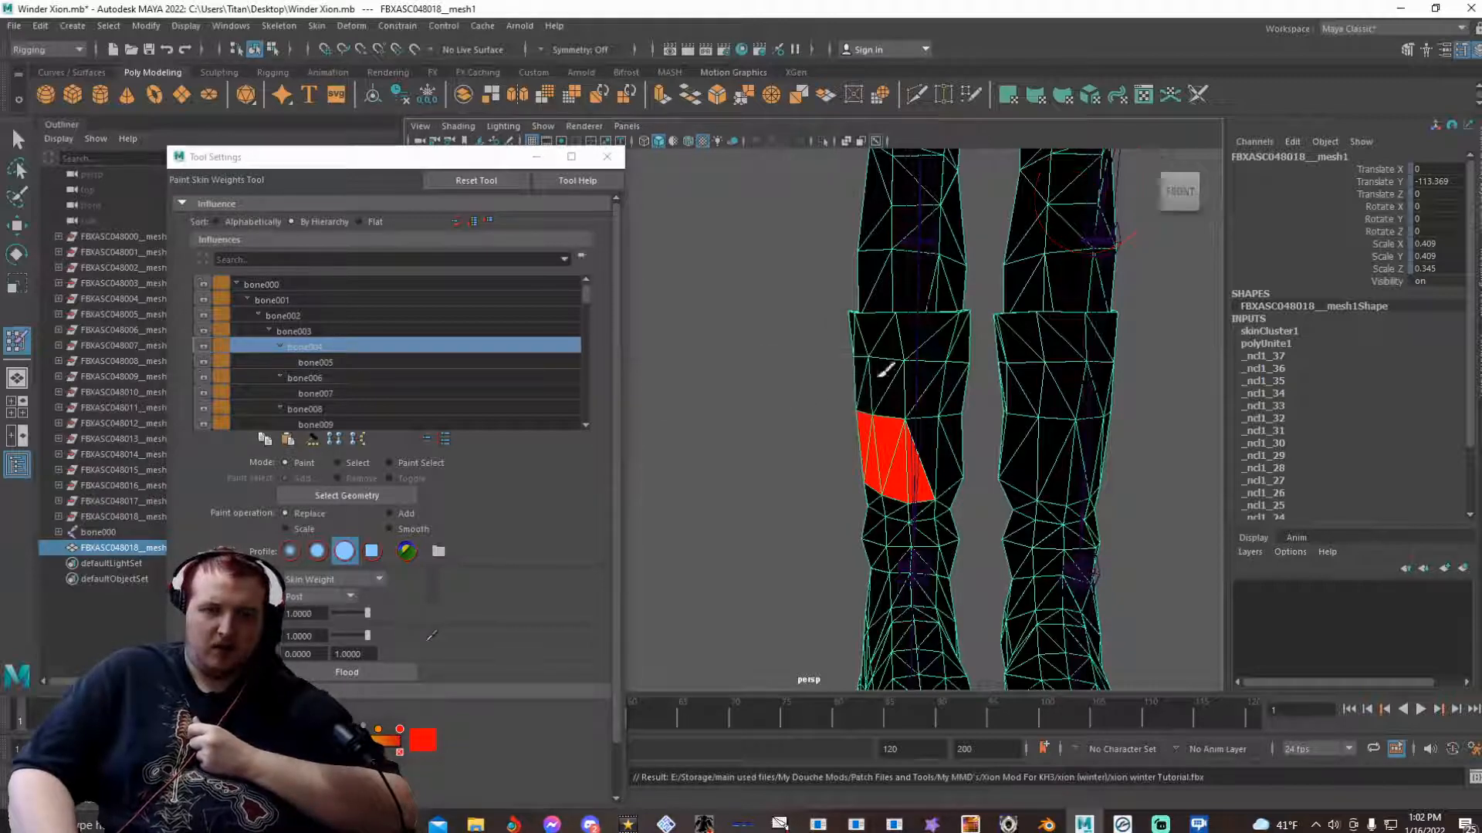
pyautogui.click(1387, 15)
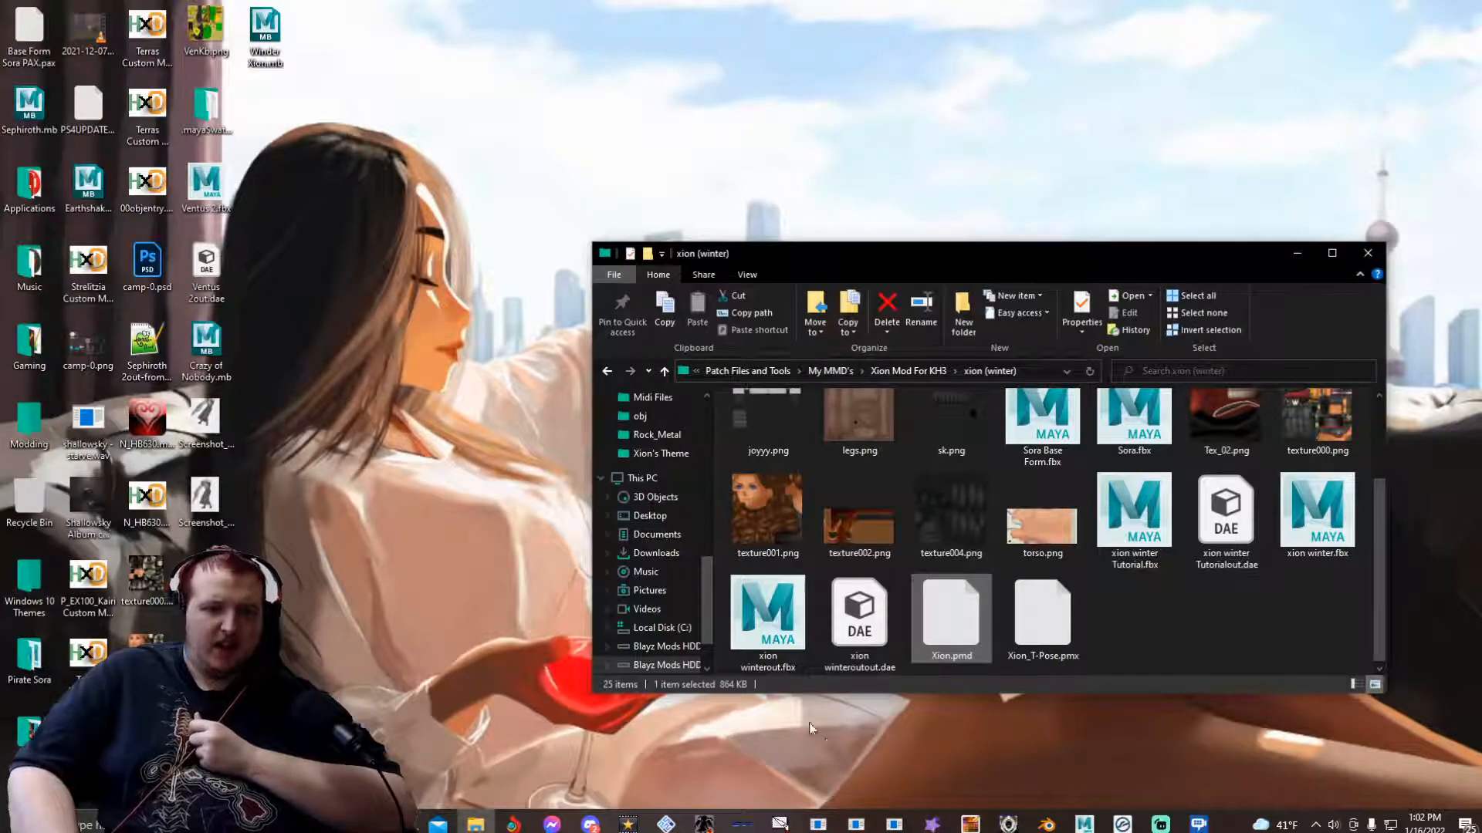
# - Load xion winter Tutorial.fbx from the xion (winter) folder into the Noesis model preview
pyautogui.click(1008, 824)
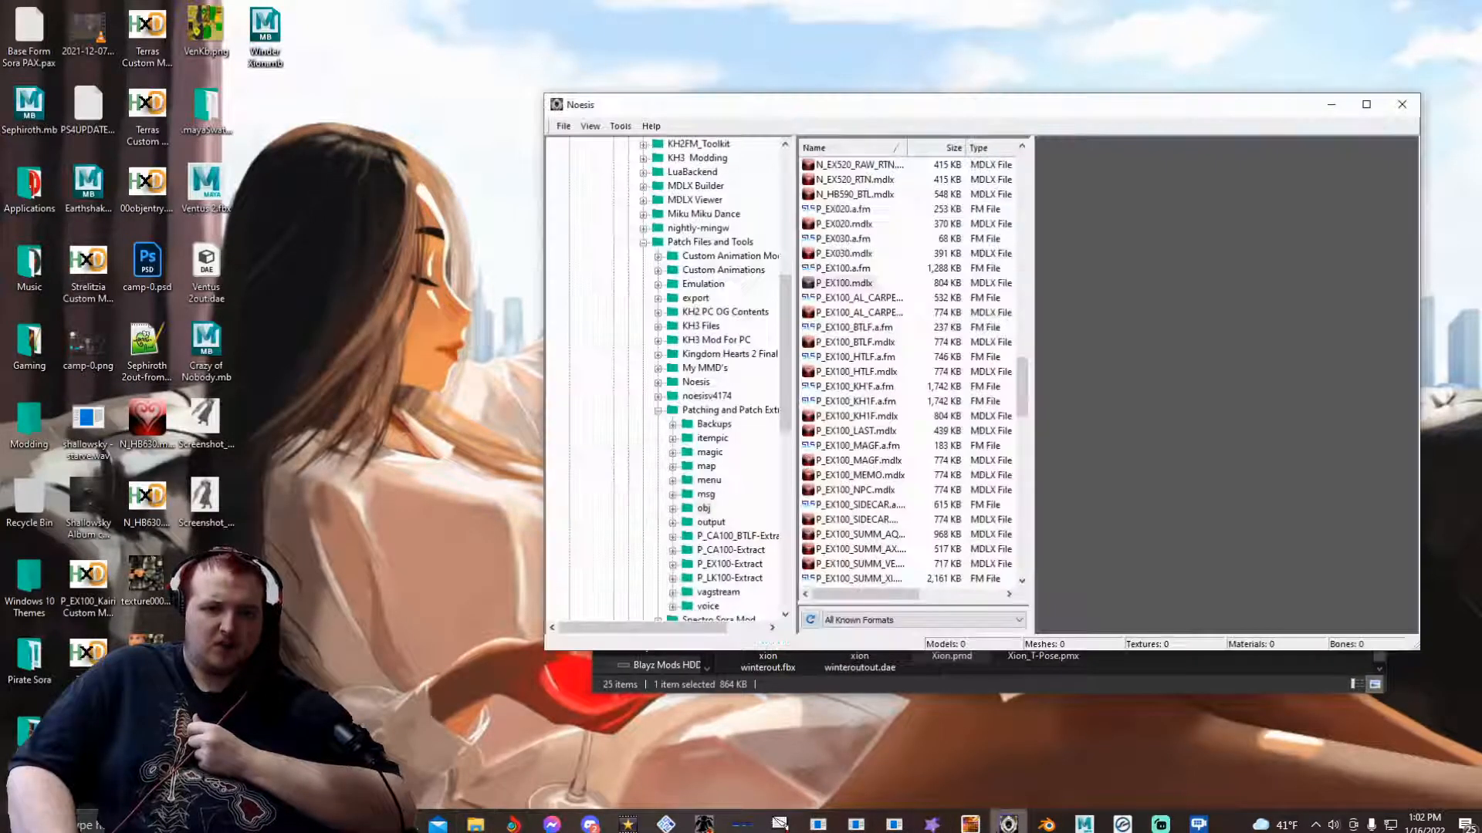
pyautogui.click(1027, 692)
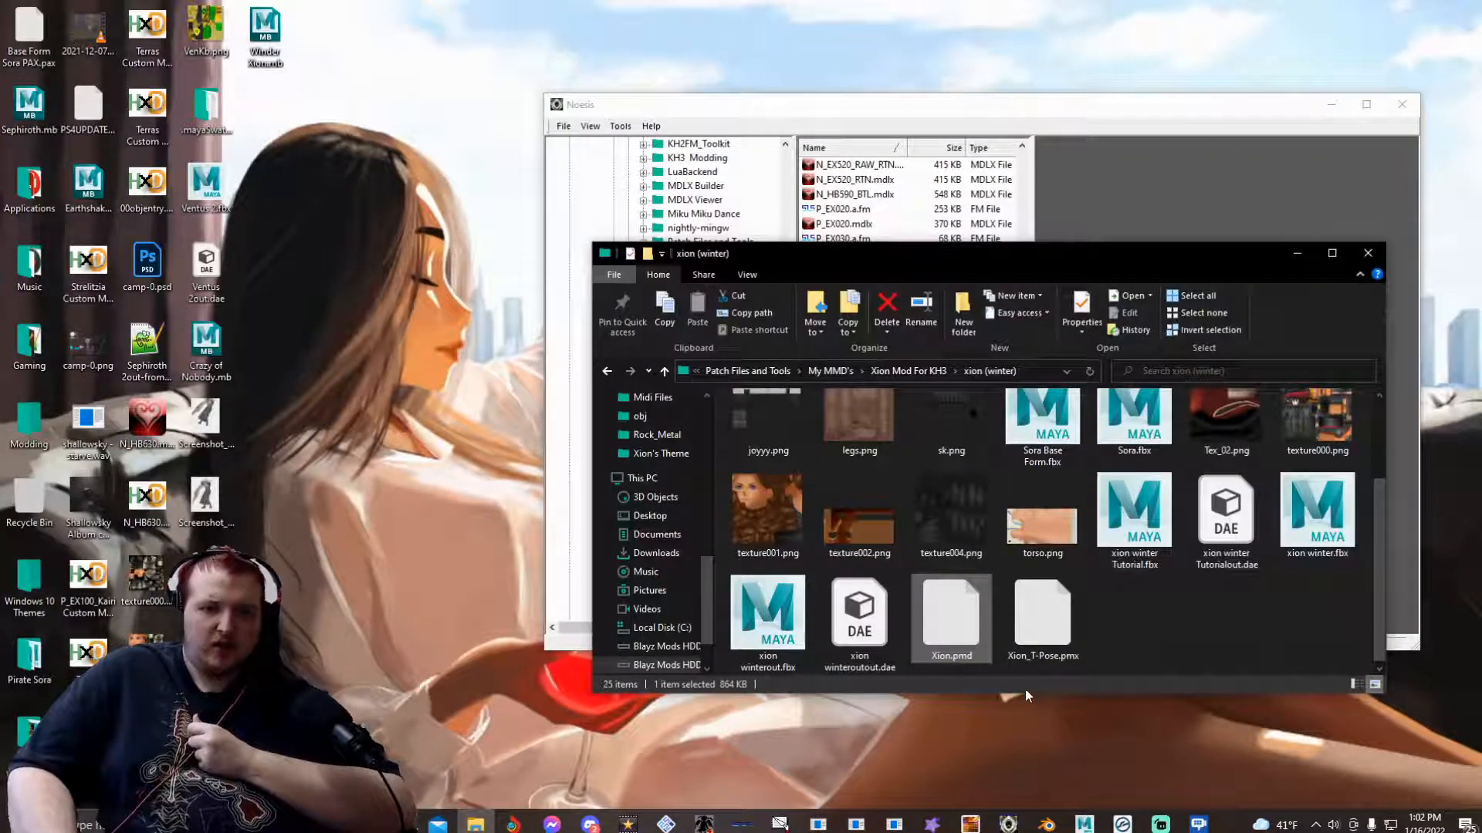
pyautogui.click(1124, 521)
pyautogui.moveTo(1124, 521); pyautogui.dragTo(1145, 219)
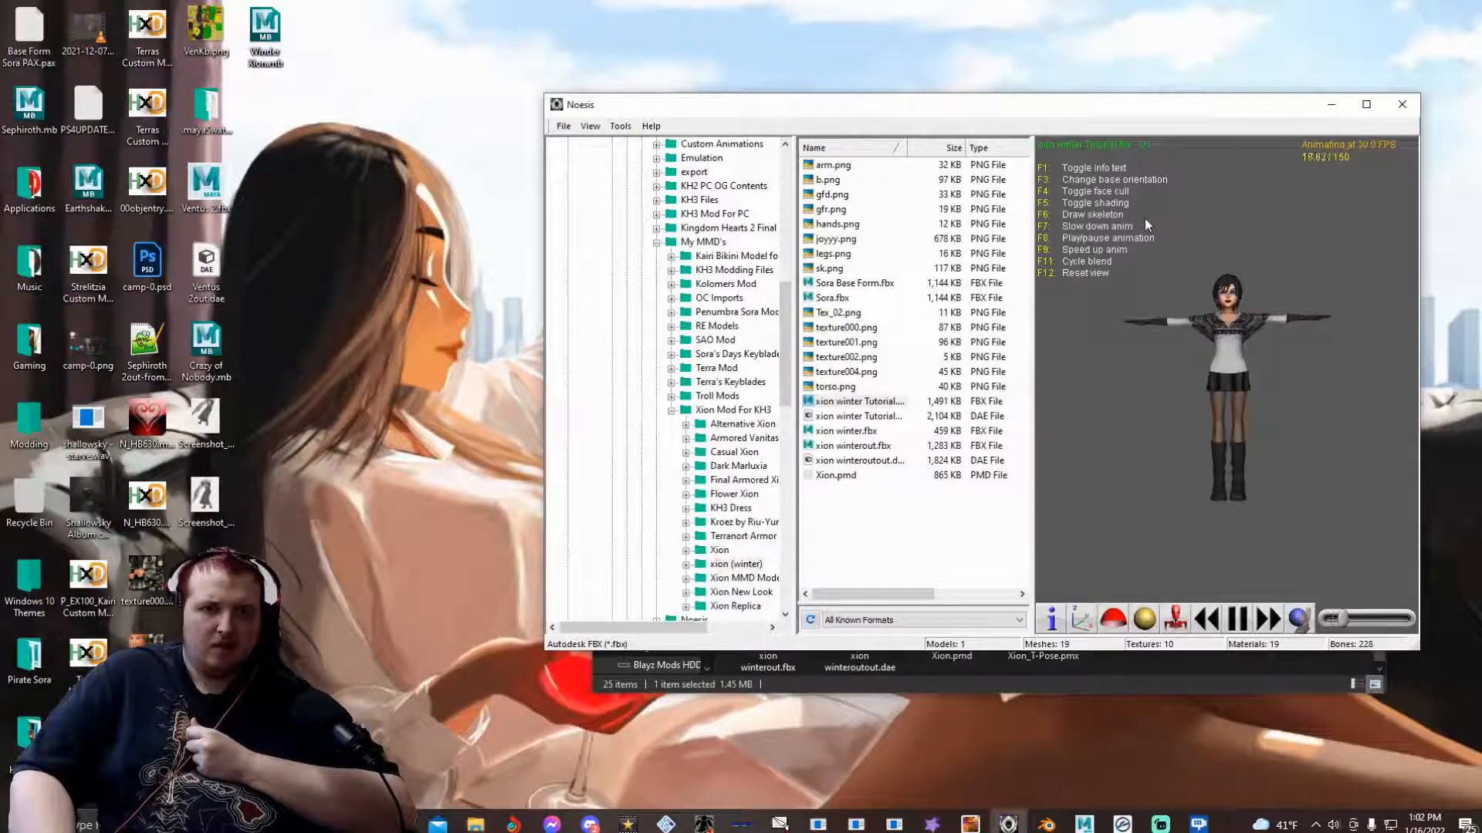
# - Export xion winter Tutorial.fbx with .dae - COLLADA as the main output type, leaving the other export options at their defaults
pyautogui.rightClick(876, 402)
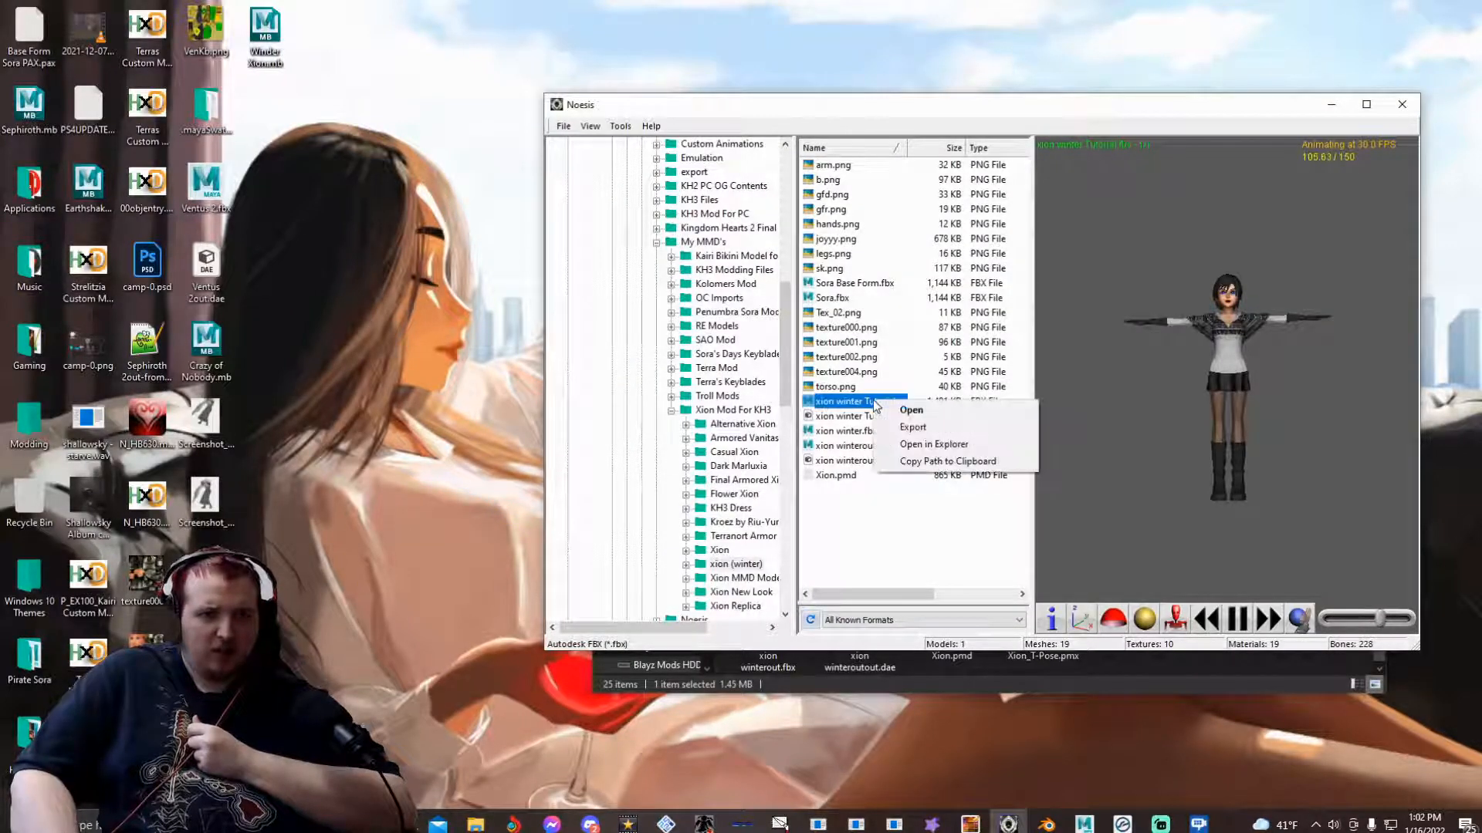
pyautogui.click(905, 427)
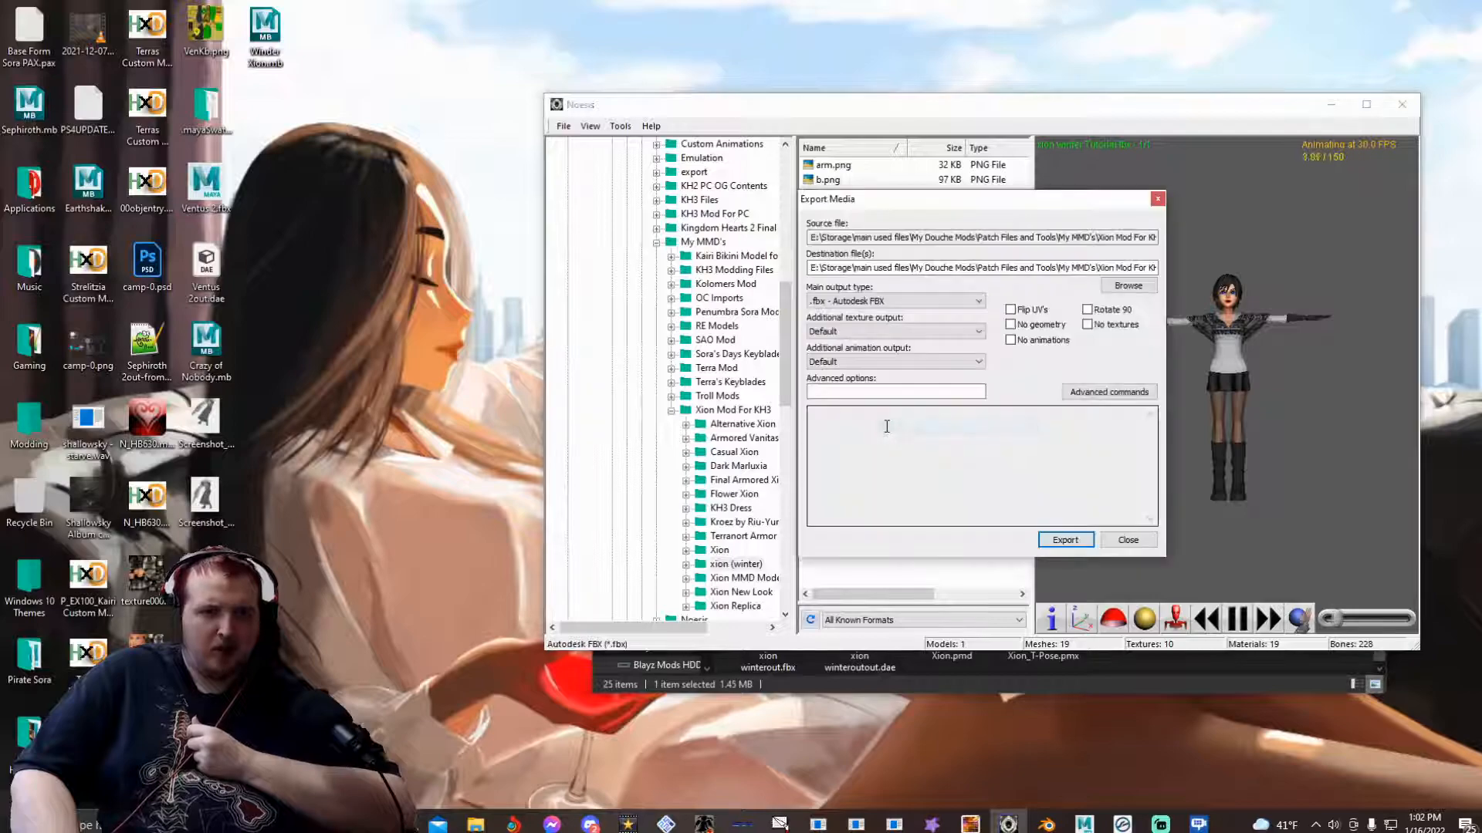
pyautogui.click(895, 306)
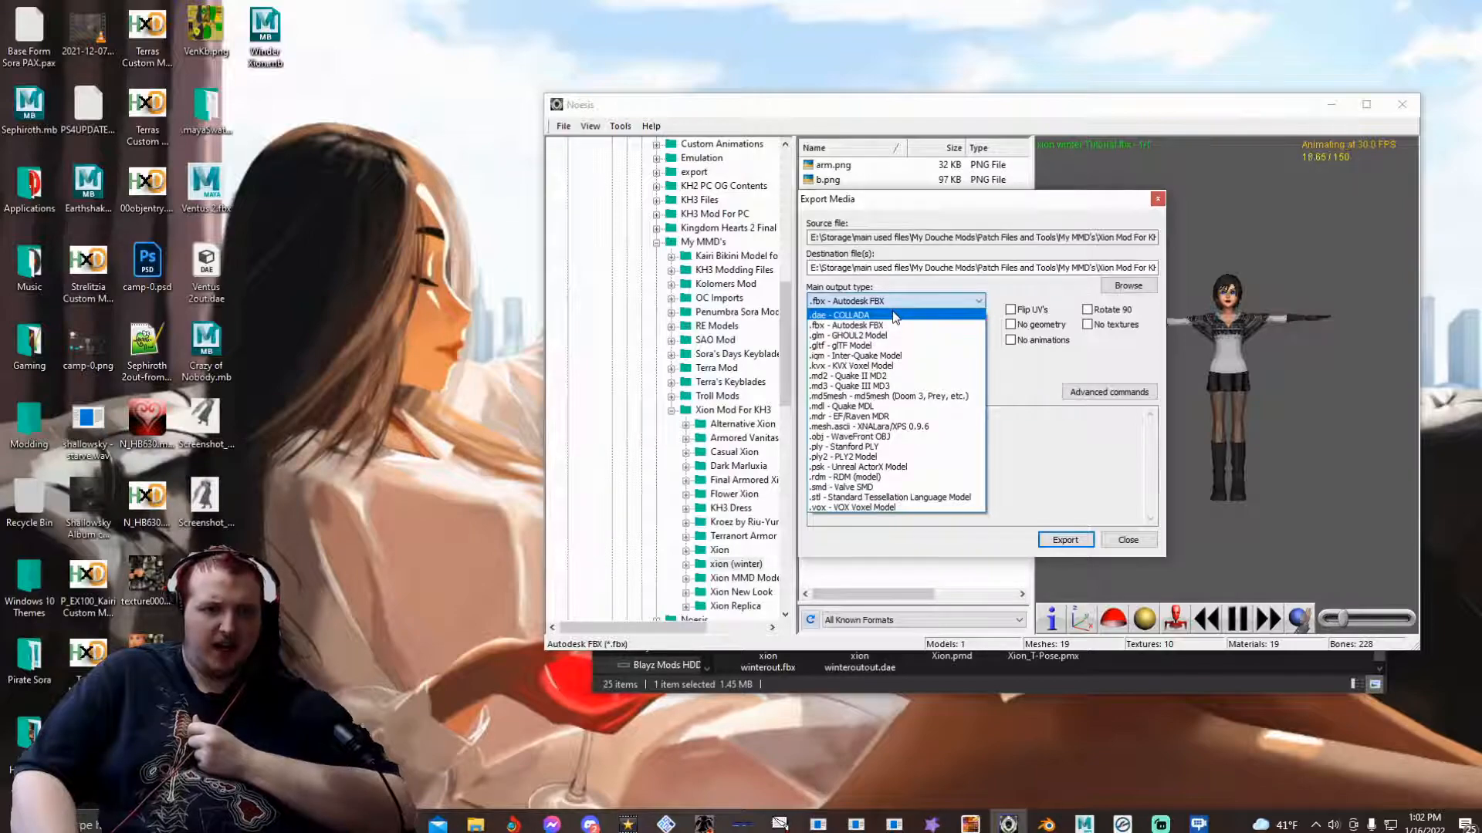
pyautogui.click(896, 315)
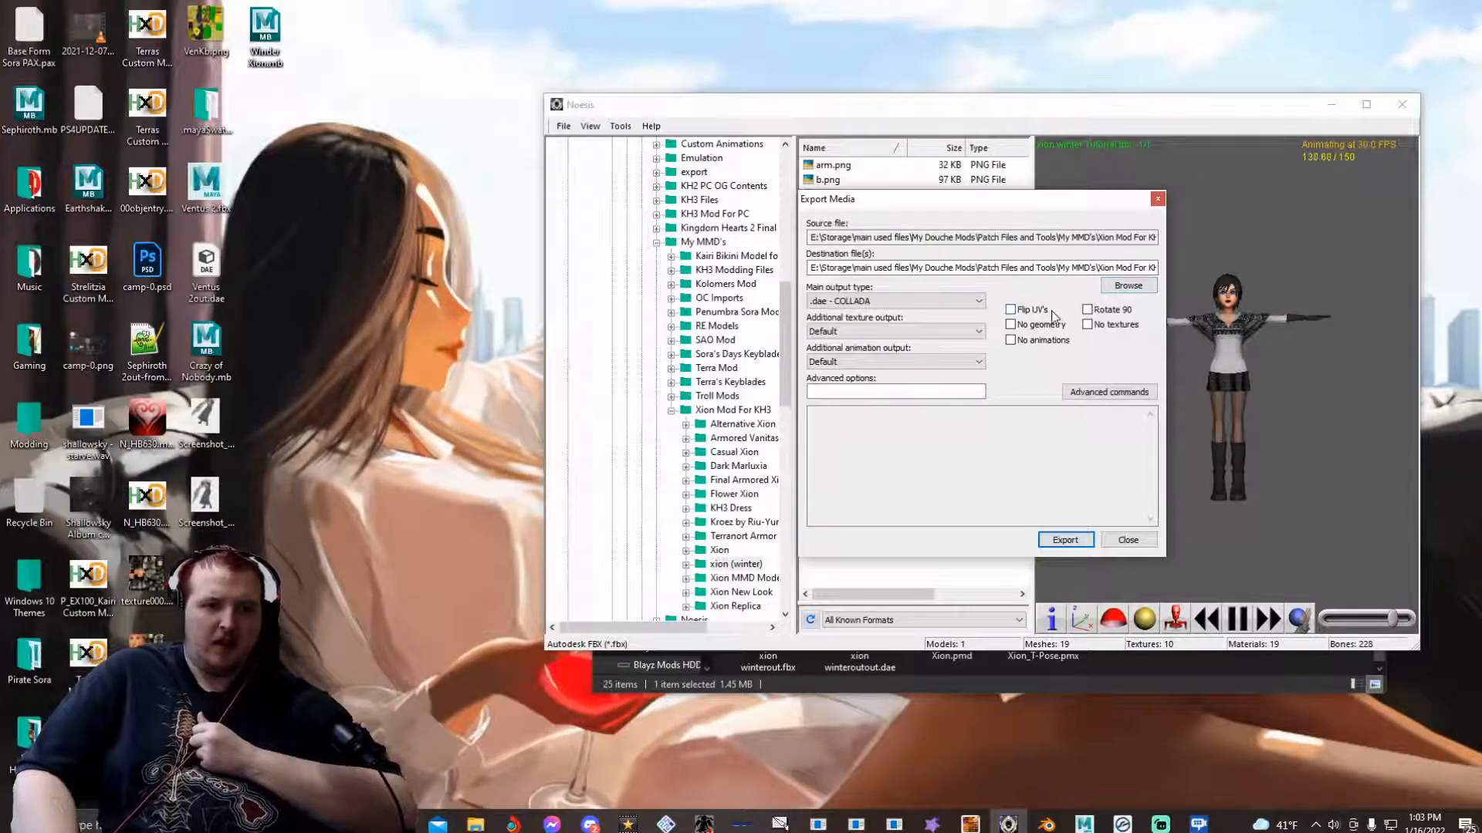
pyautogui.click(1063, 539)
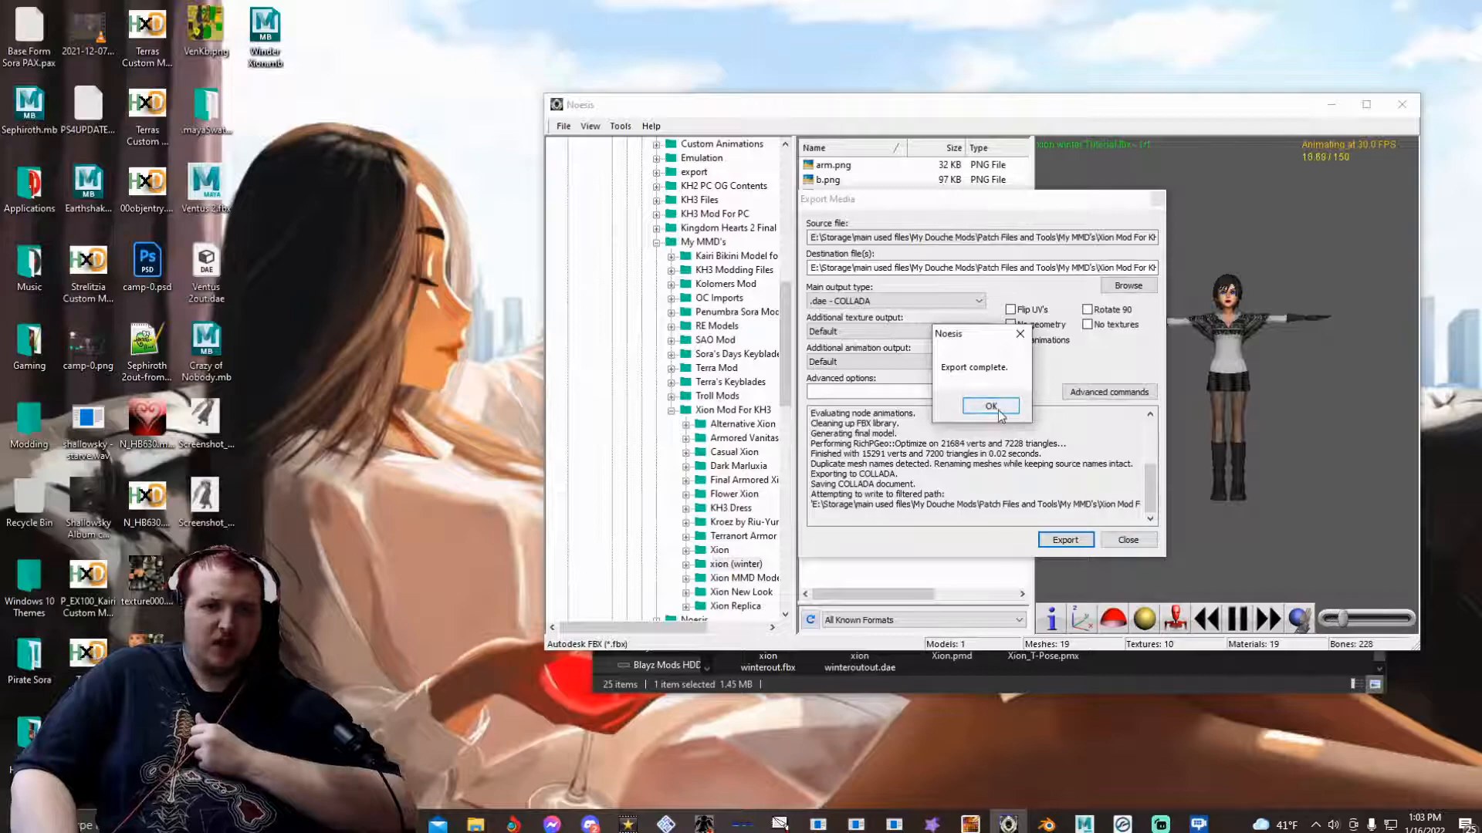
pyautogui.click(992, 406)
# - Browse in File Explorer to the MDLX Builder folder inside My Douche Mods and launch SrkMdlxBuilder.exe
pyautogui.click(475, 824)
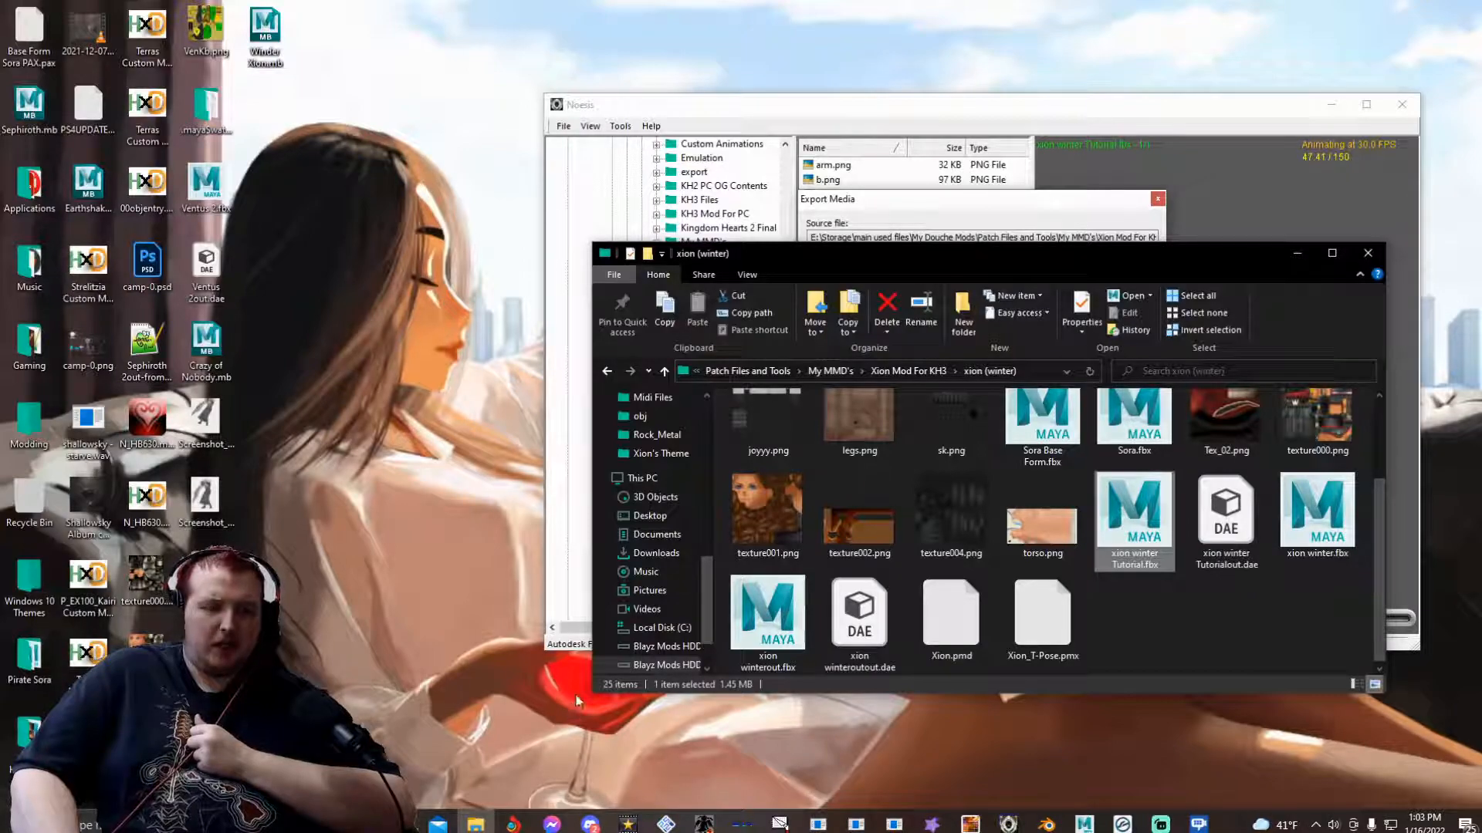
pyautogui.click(729, 375)
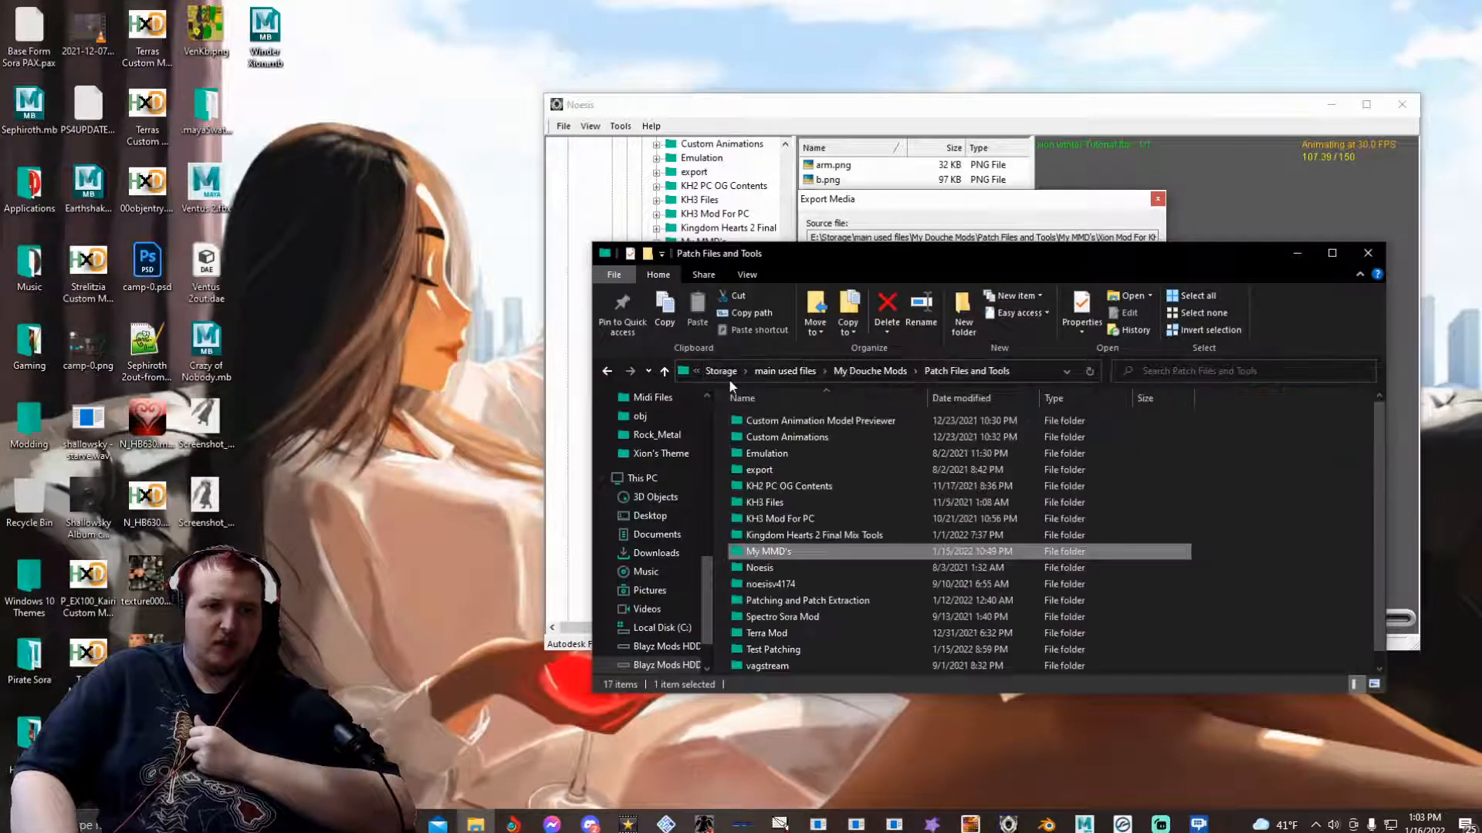
pyautogui.click(844, 373)
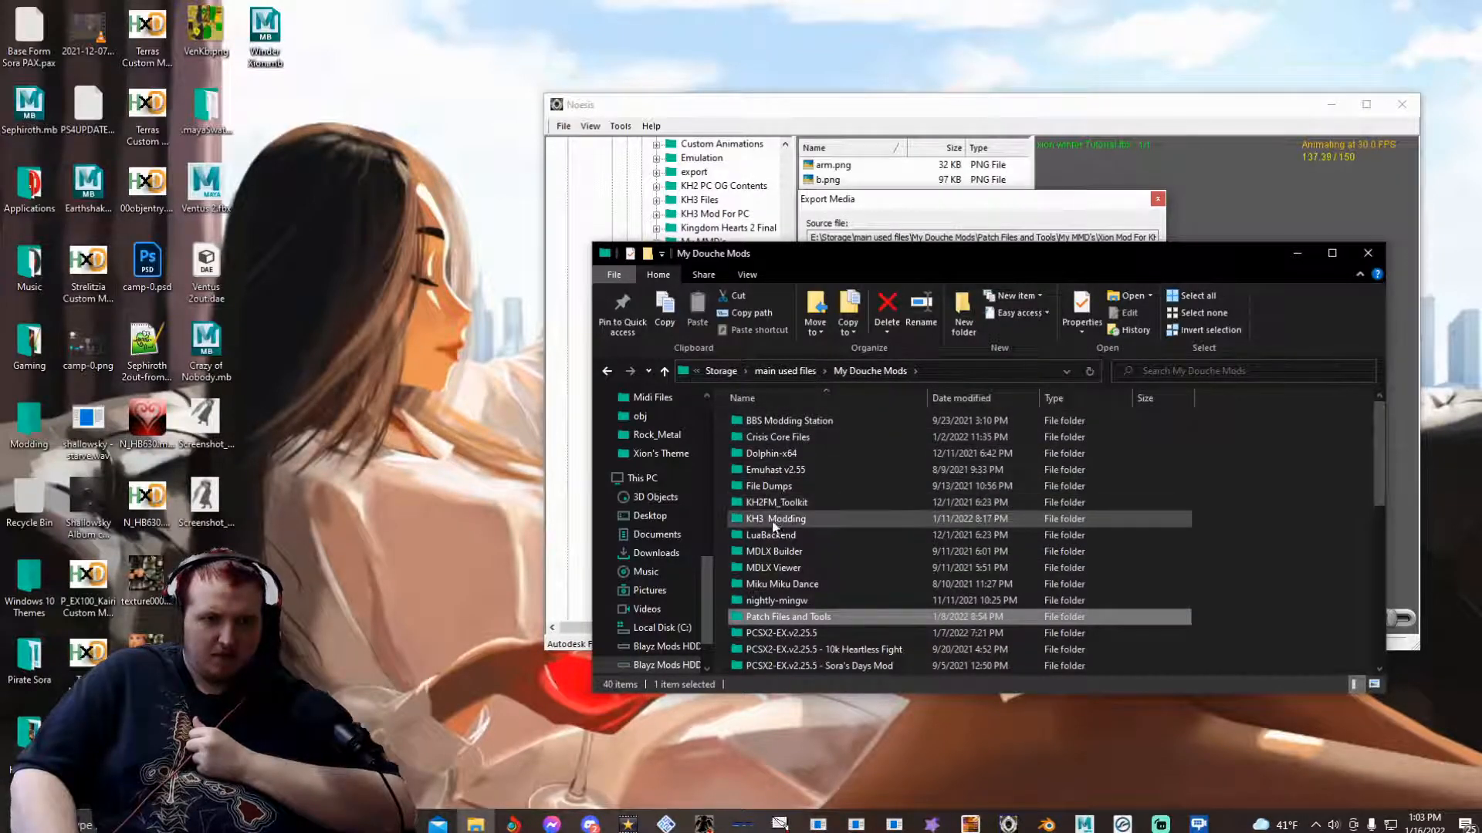
pyautogui.doubleClick(768, 549)
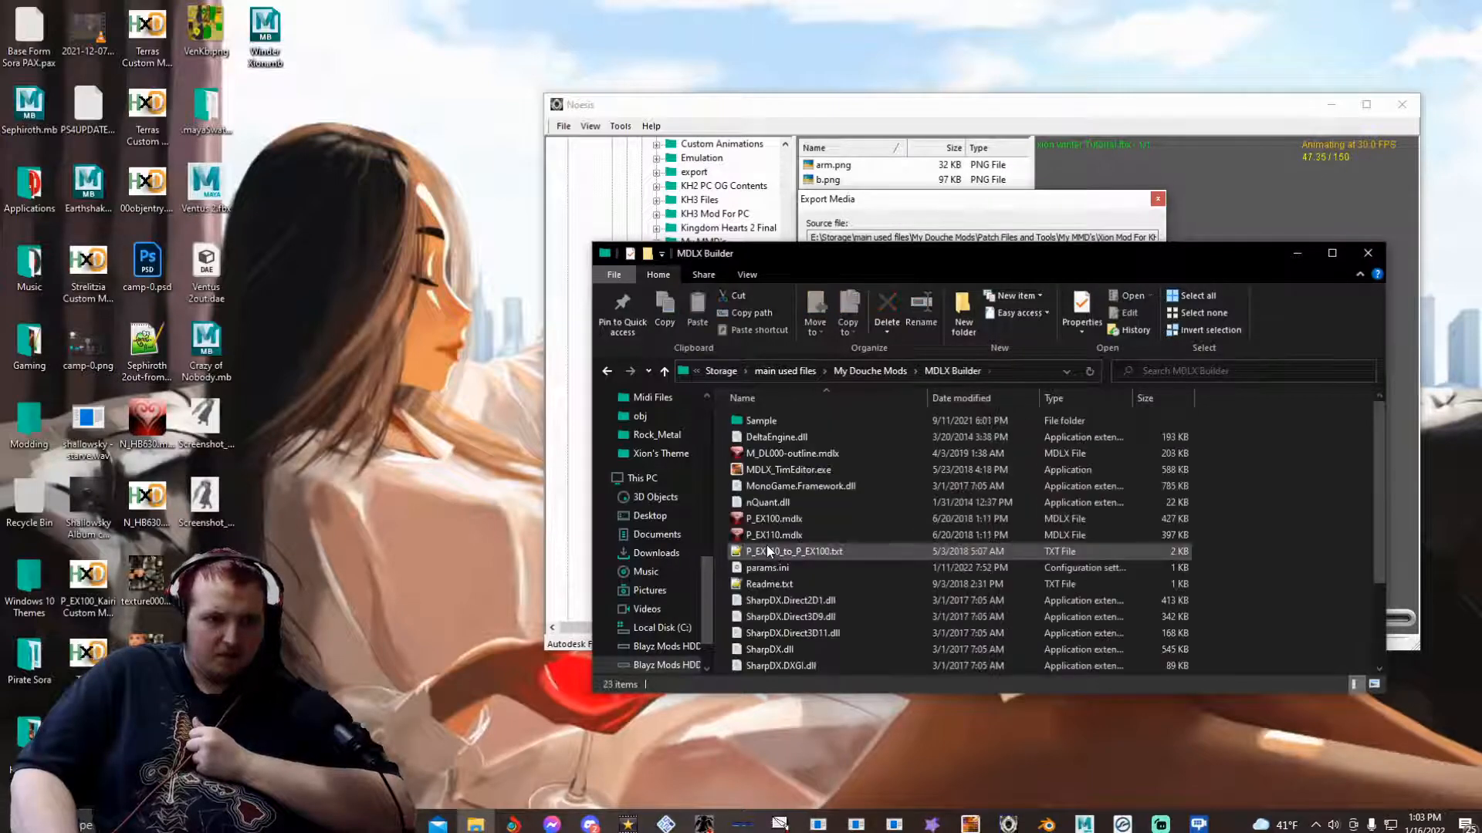
pyautogui.scroll(-3, 766, 545)
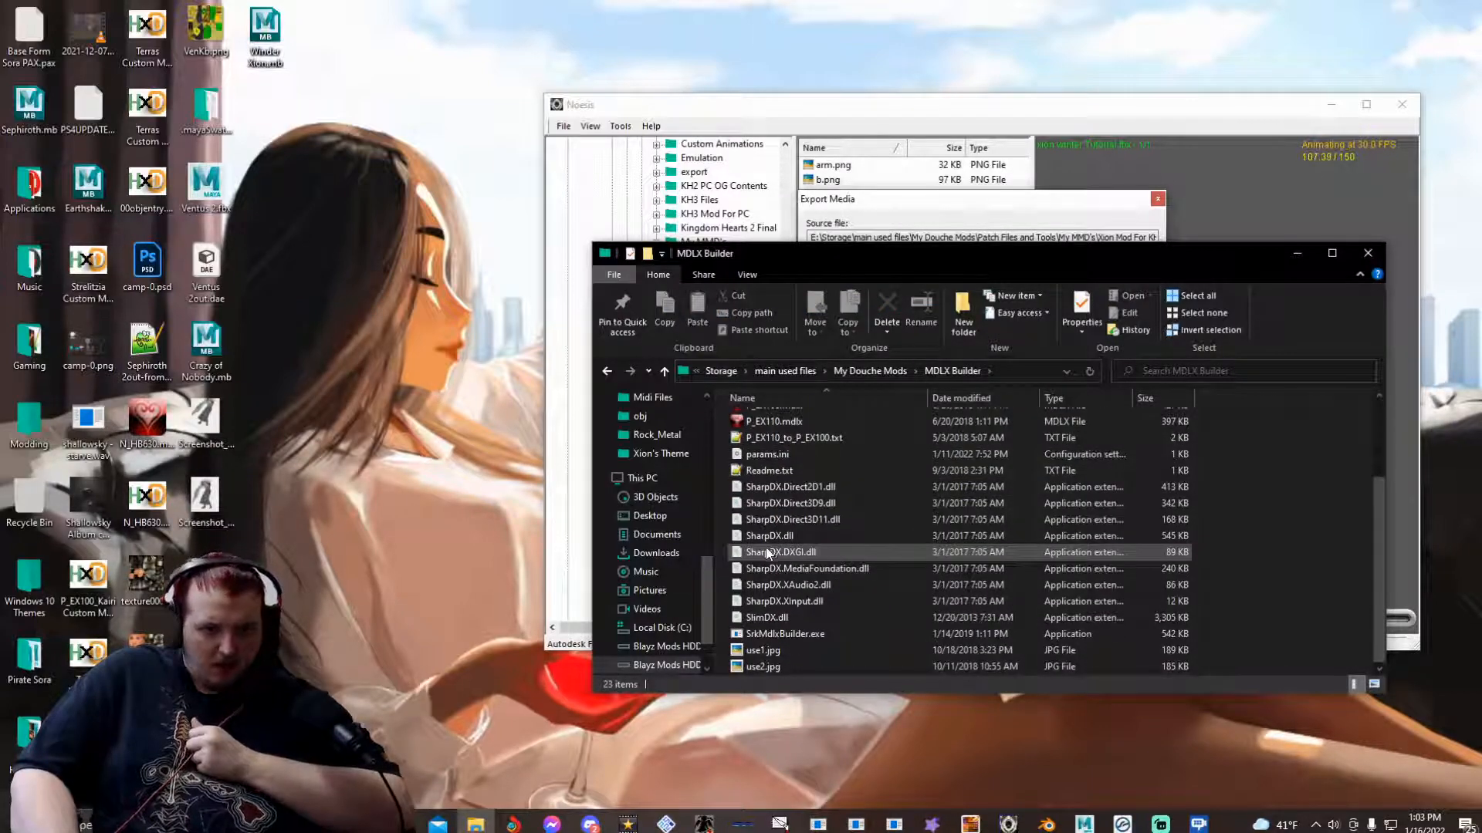
pyautogui.click(747, 635)
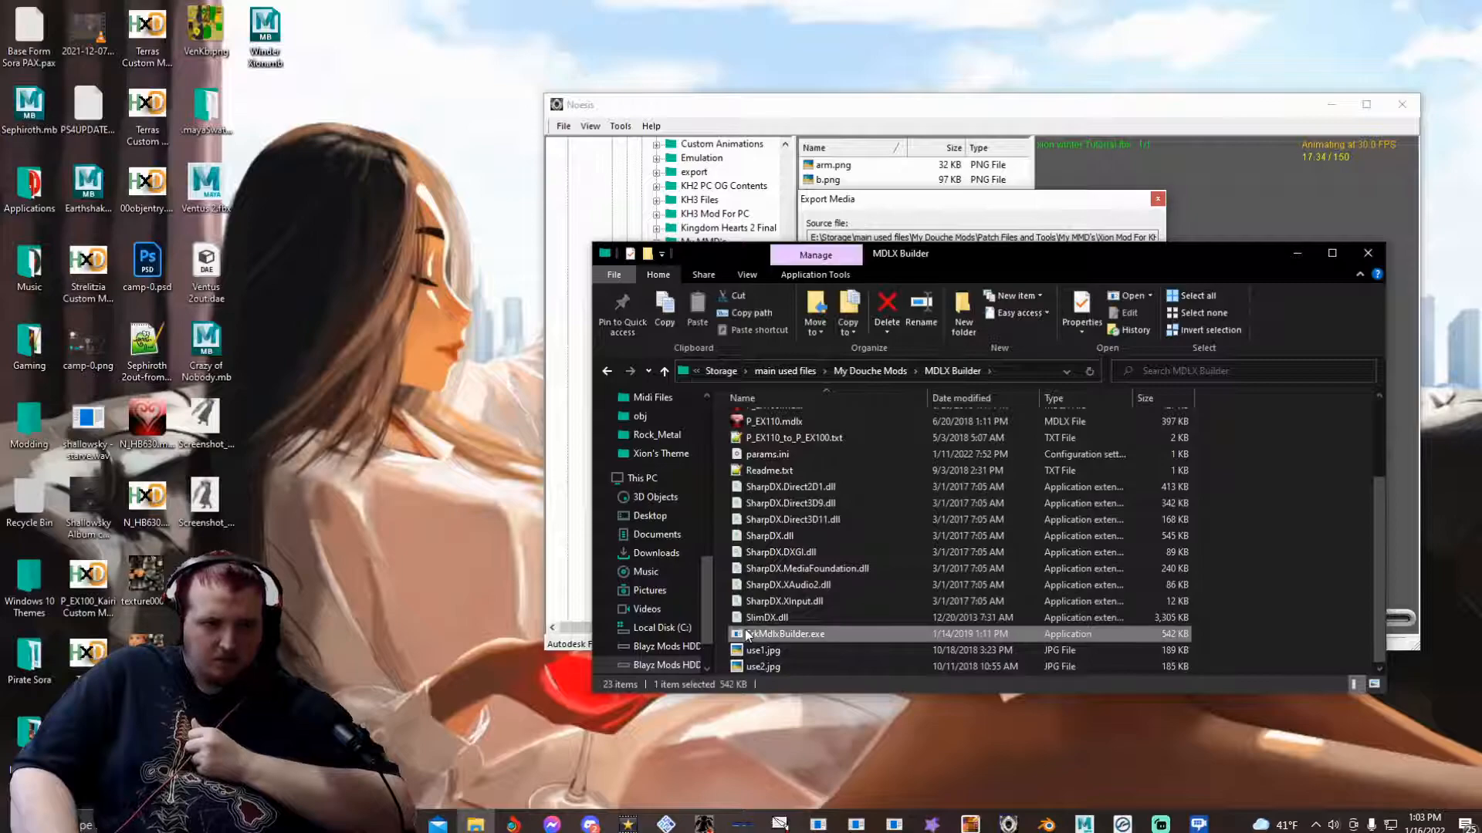
pyautogui.doubleClick(747, 634)
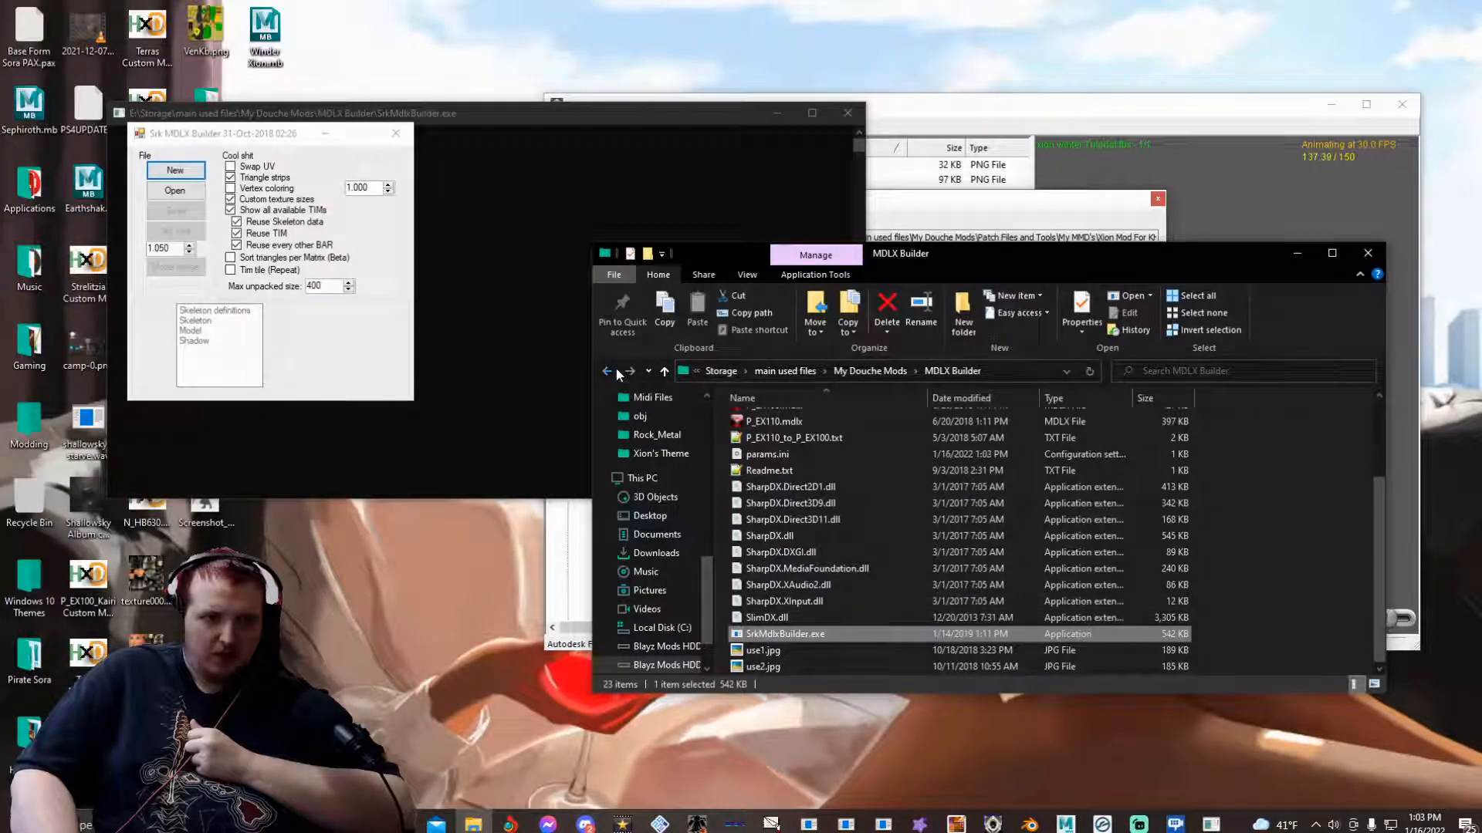
# - Return to the xion (winter) folder, load xion winter Tutorialout.dae into the MDLX Builder, and accept texture size Combination 0
pyautogui.click(617, 373)
pyautogui.click(618, 374)
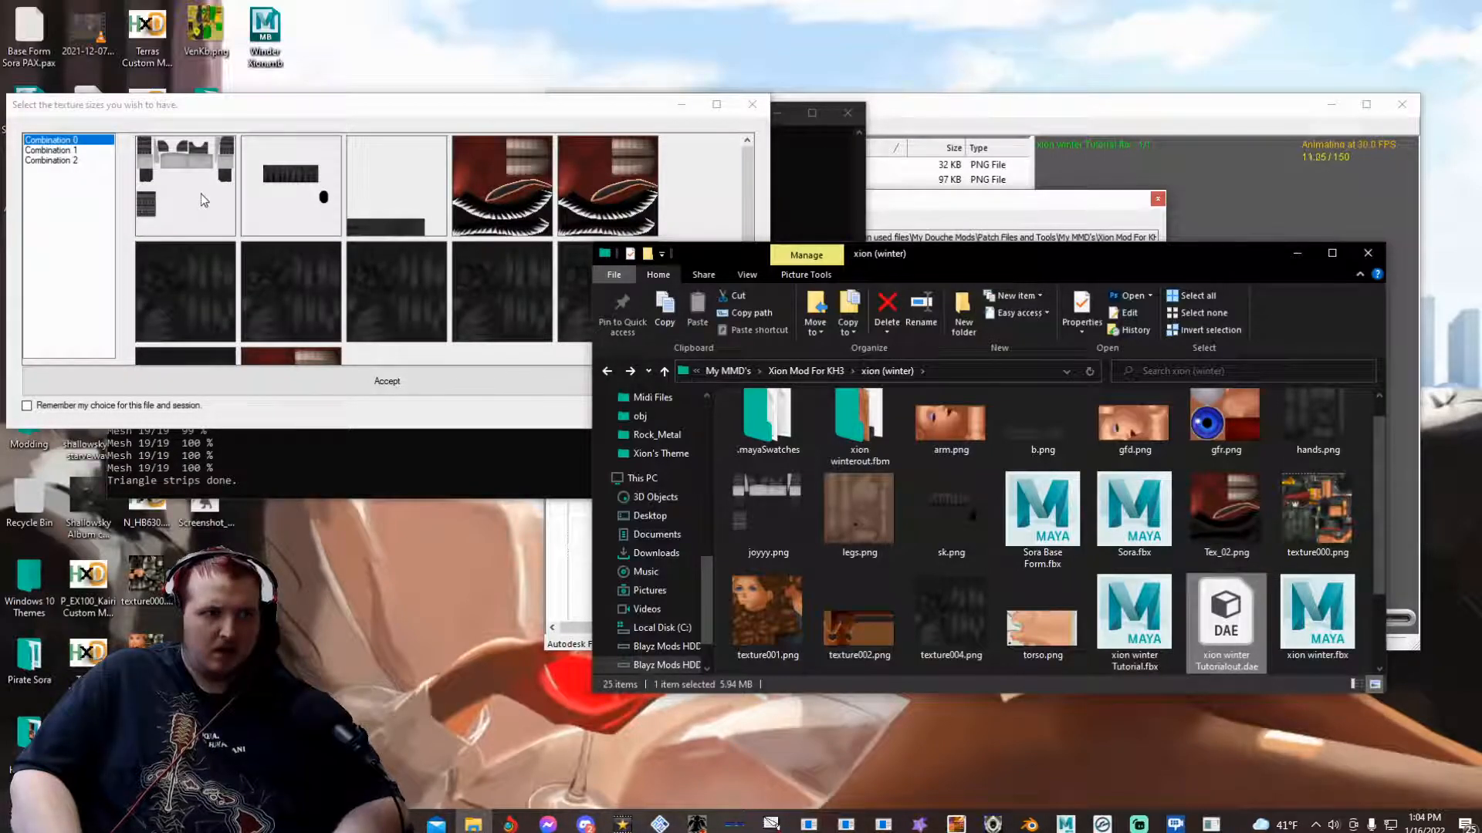
pyautogui.click(196, 378)
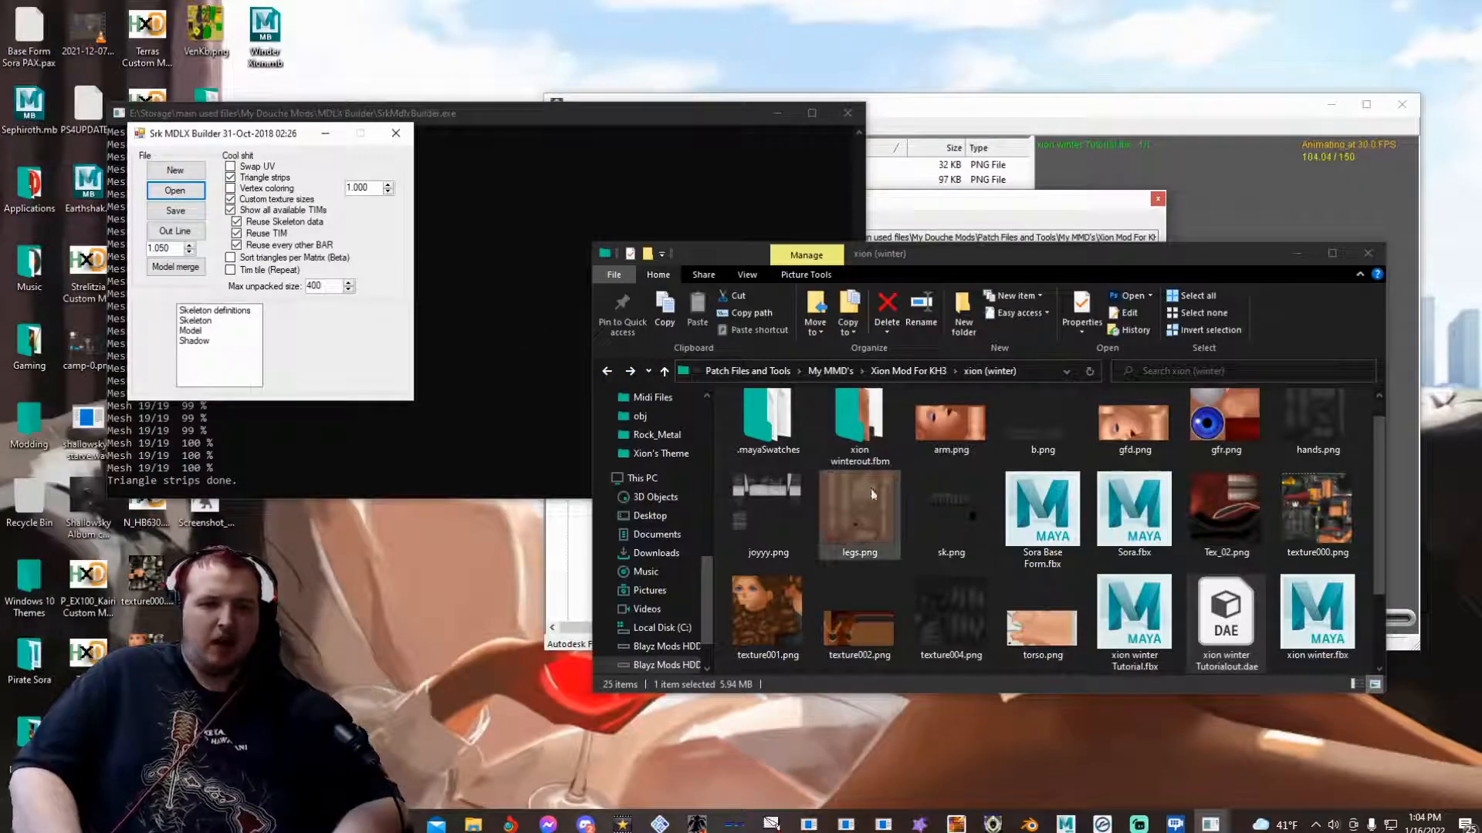
pyautogui.scroll(1, 928, 492)
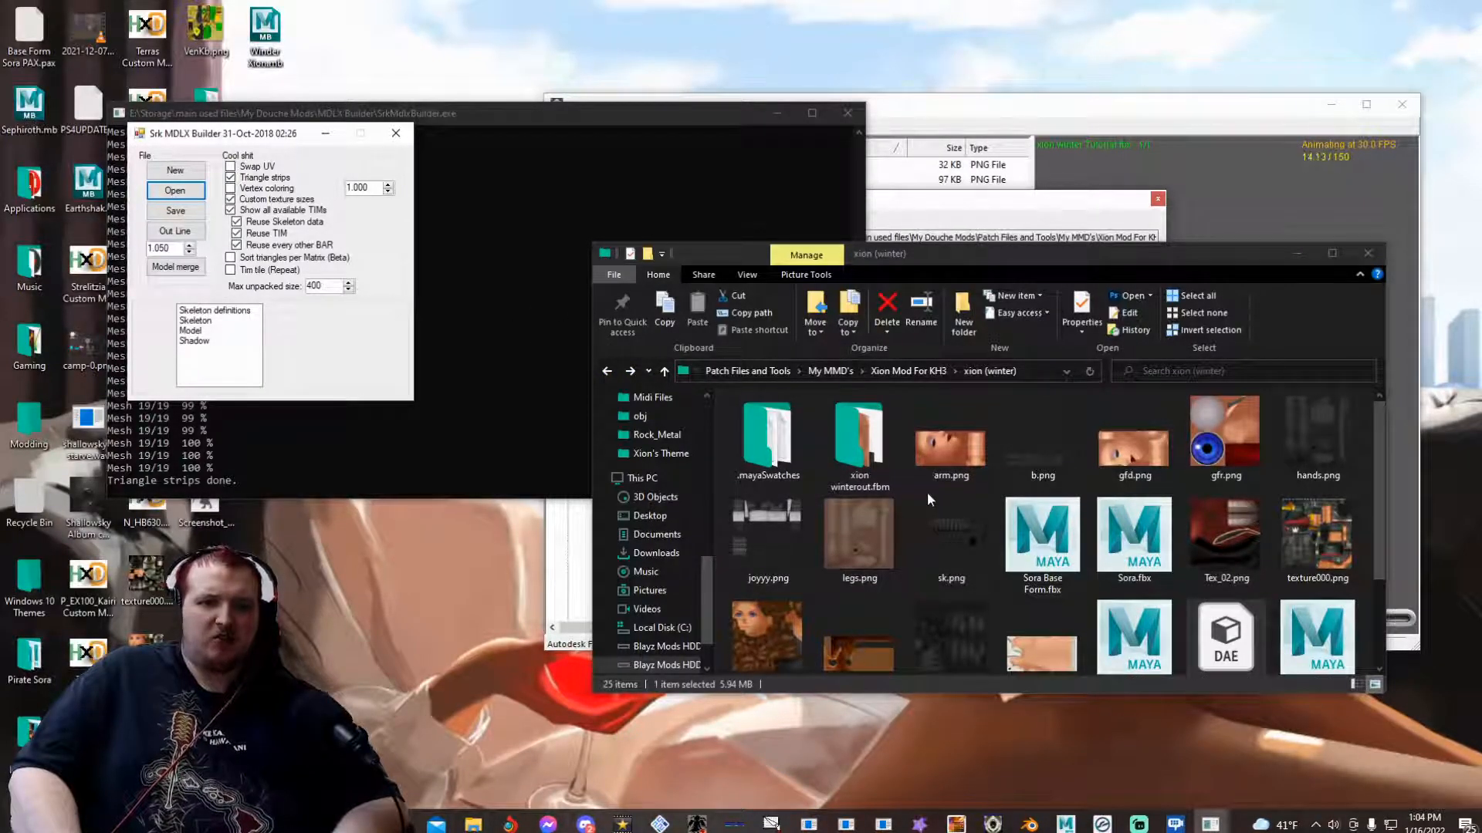
pyautogui.scroll(-3, 928, 492)
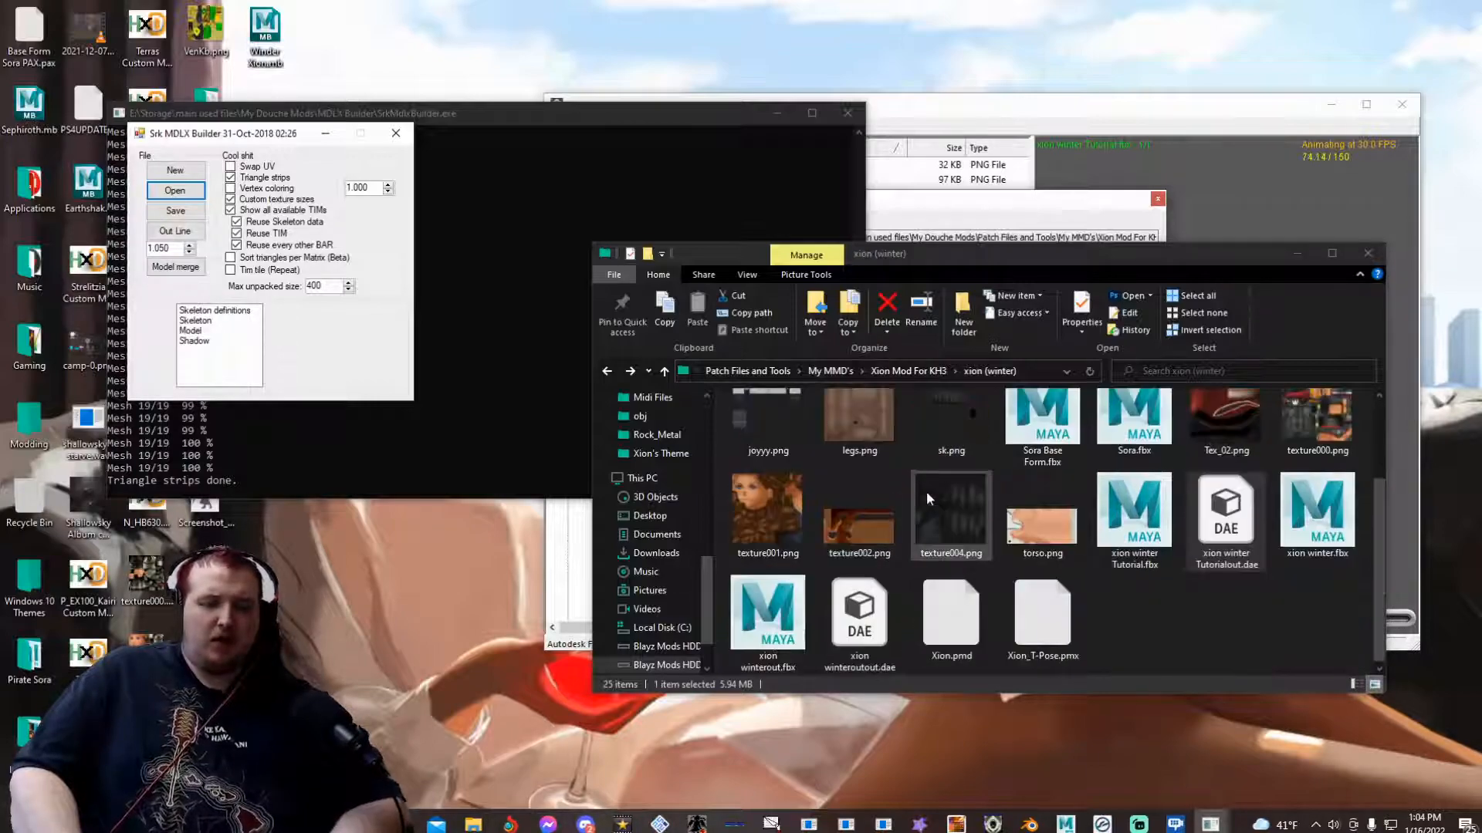
pyautogui.scroll(3, 927, 494)
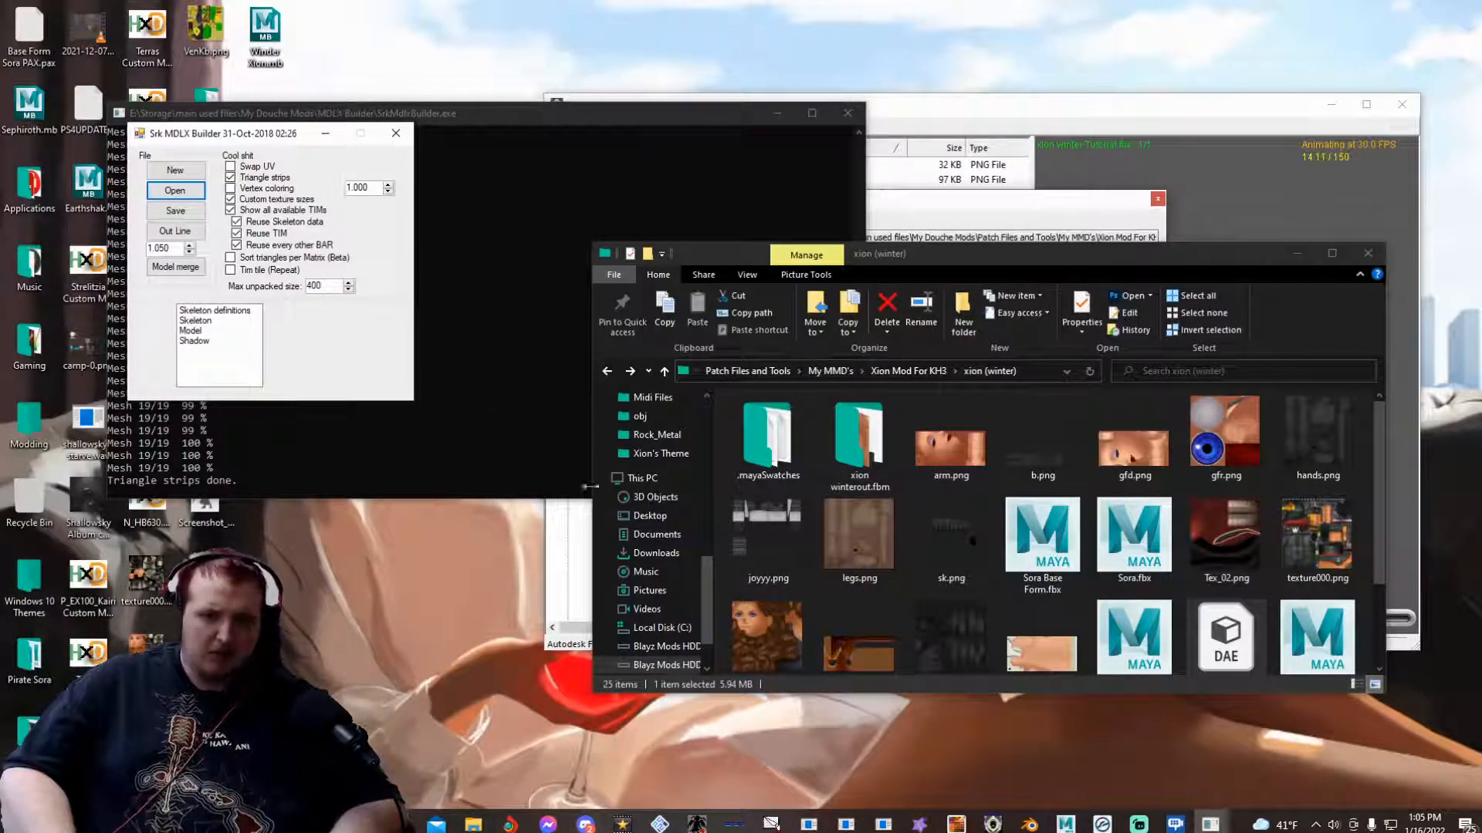
# - Switch to Maya, close the Paint Skin Weights tool settings, and start a new scene without saving Winder Xion.mb
pyautogui.click(1065, 825)
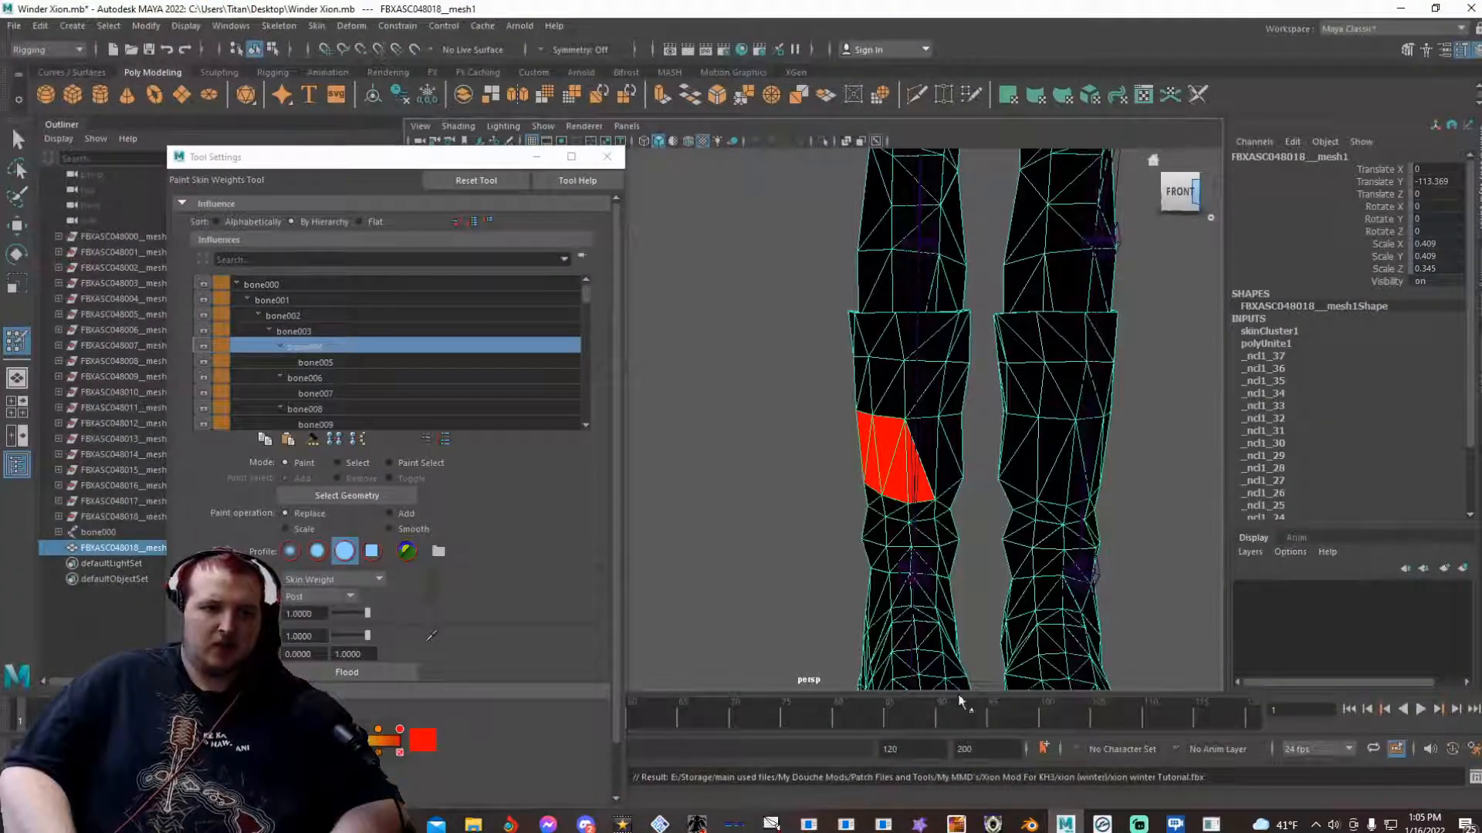
pyautogui.click(606, 156)
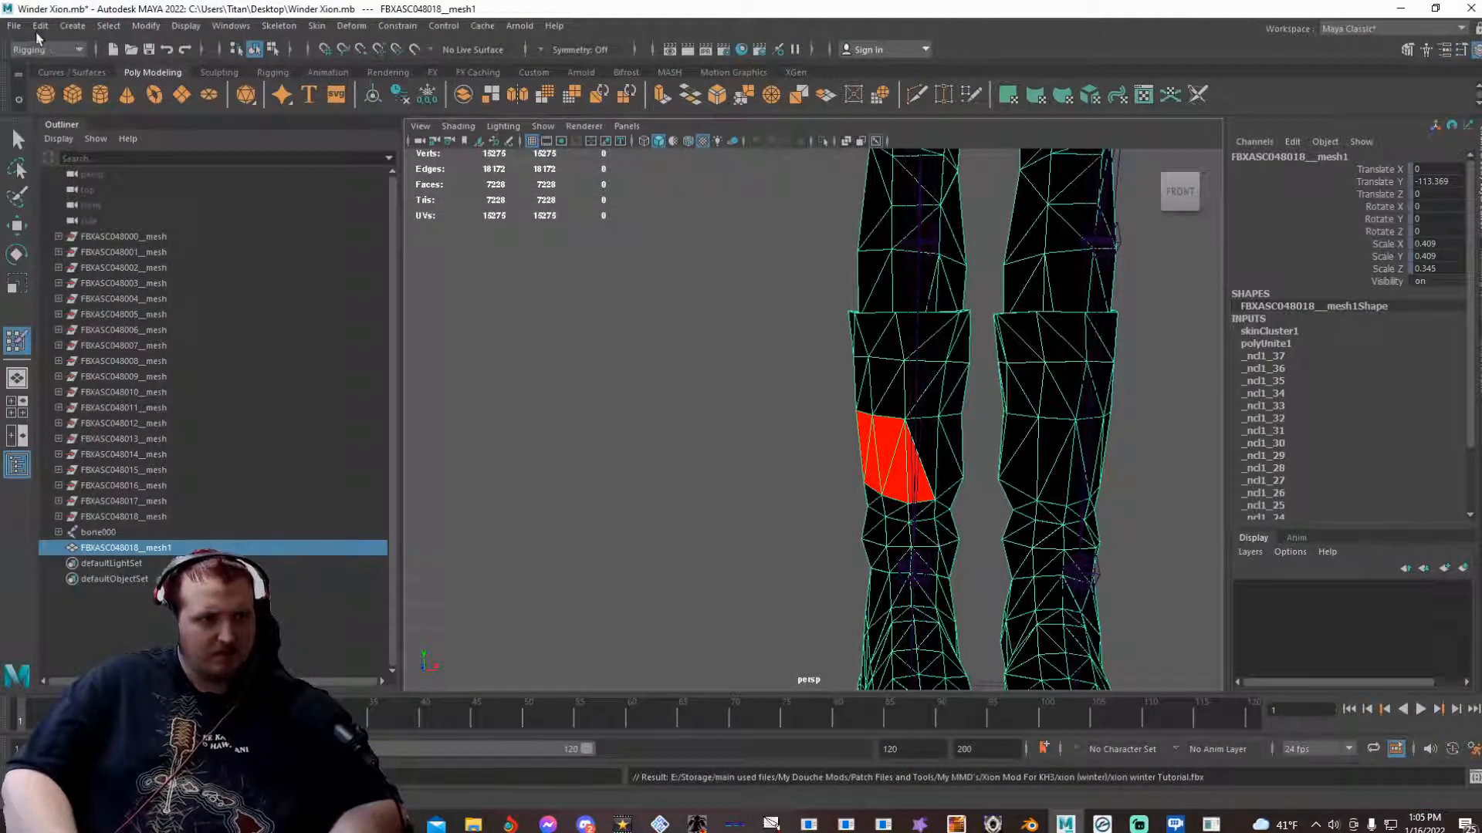
pyautogui.click(14, 26)
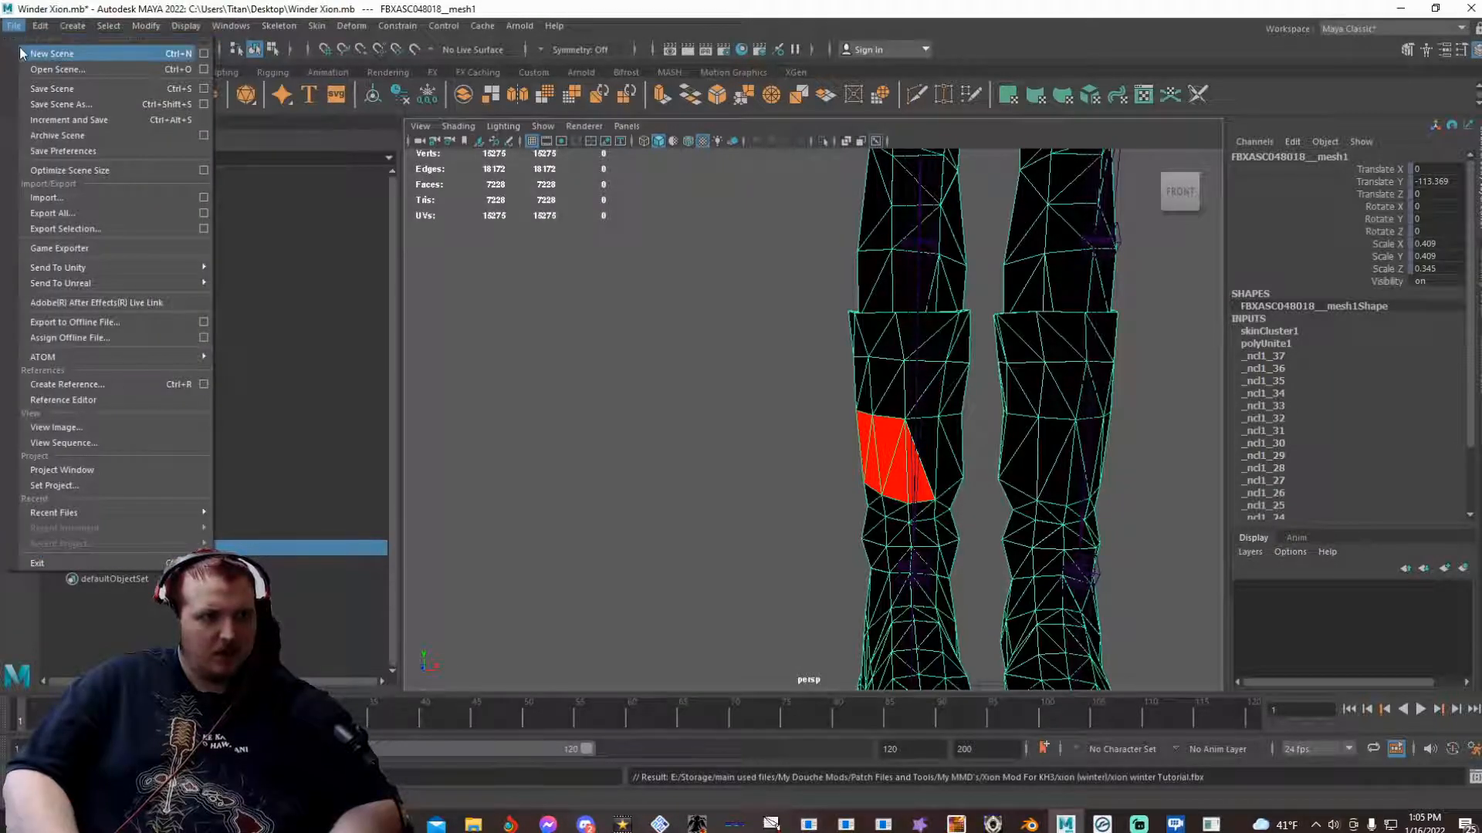
pyautogui.click(46, 53)
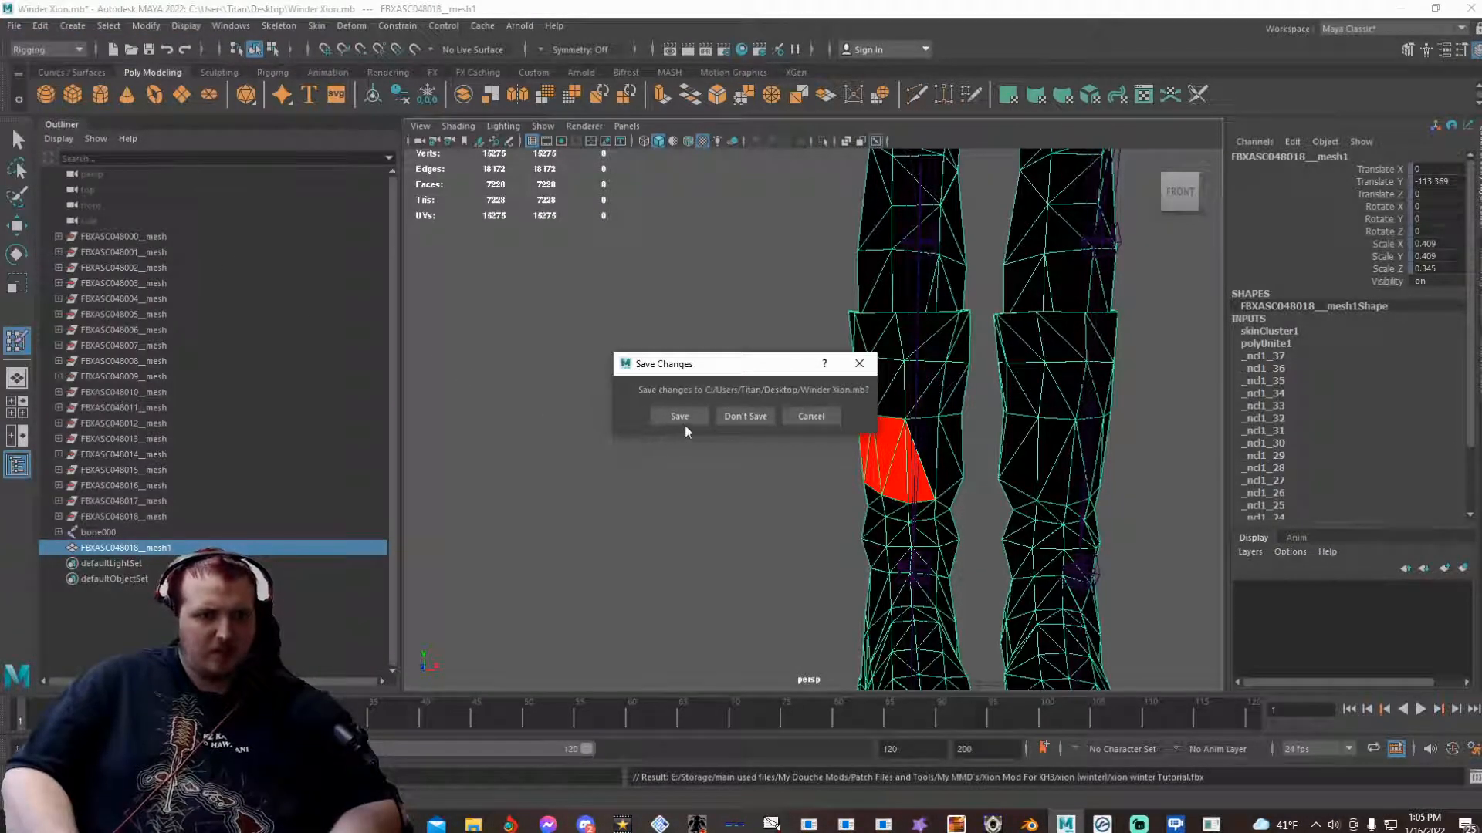
pyautogui.click(758, 416)
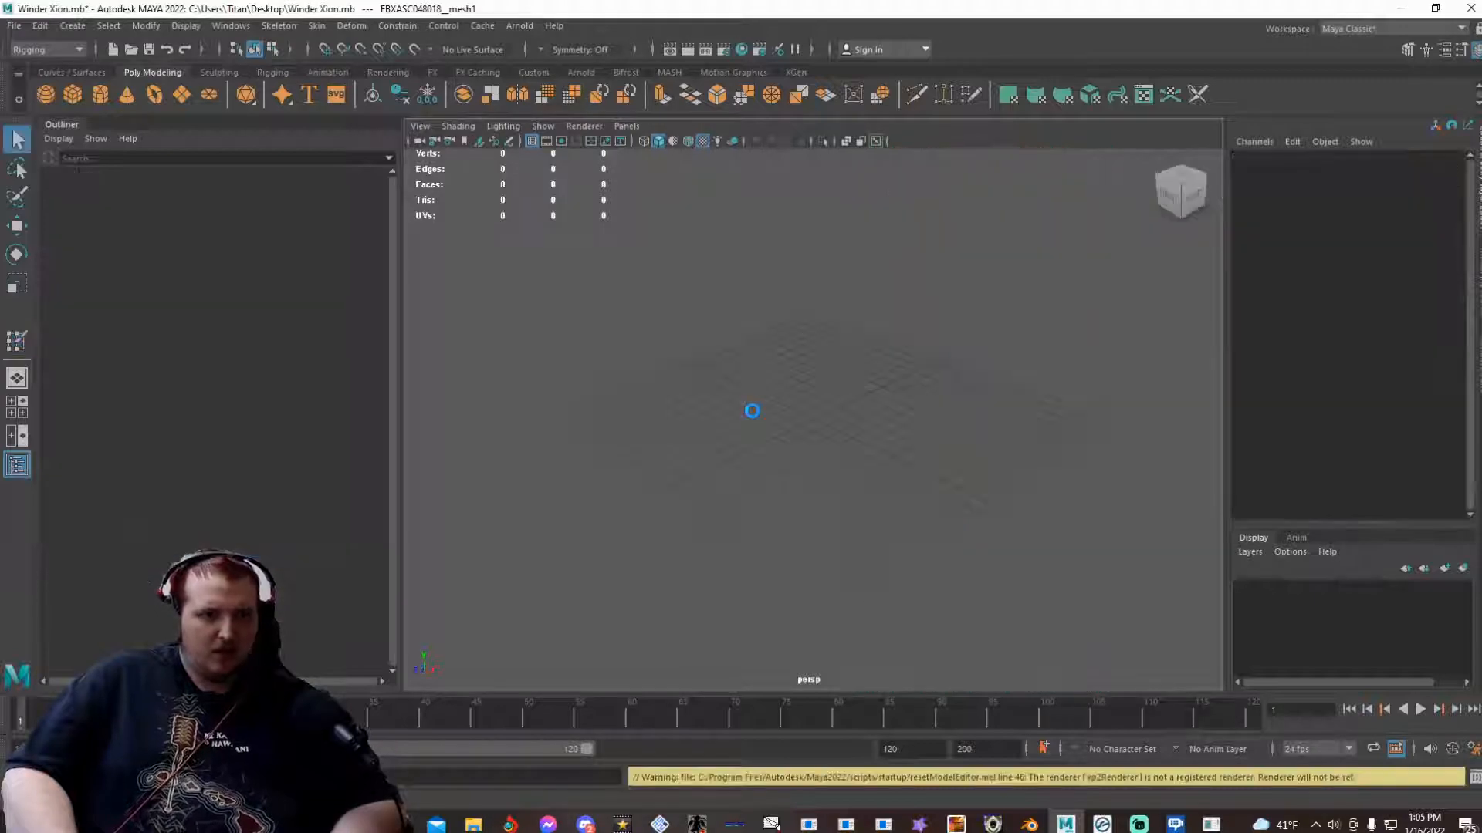
pyautogui.click(745, 420)
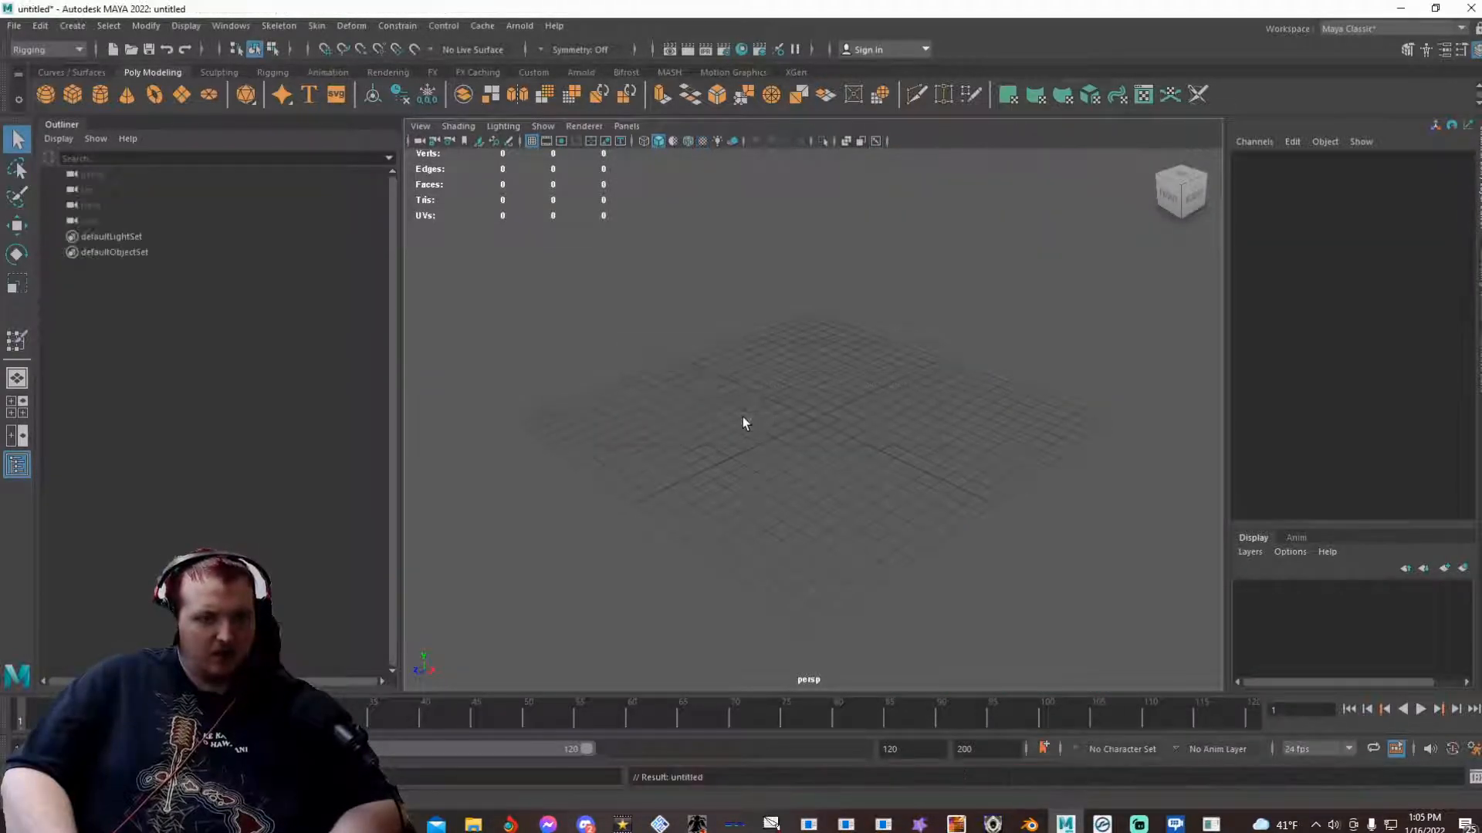
# - Import classic tone.fbx from the Classic Tone folder under KH3 Modding Files\keyblades_rip, and bring the whole keyblade into view
pyautogui.click(12, 26)
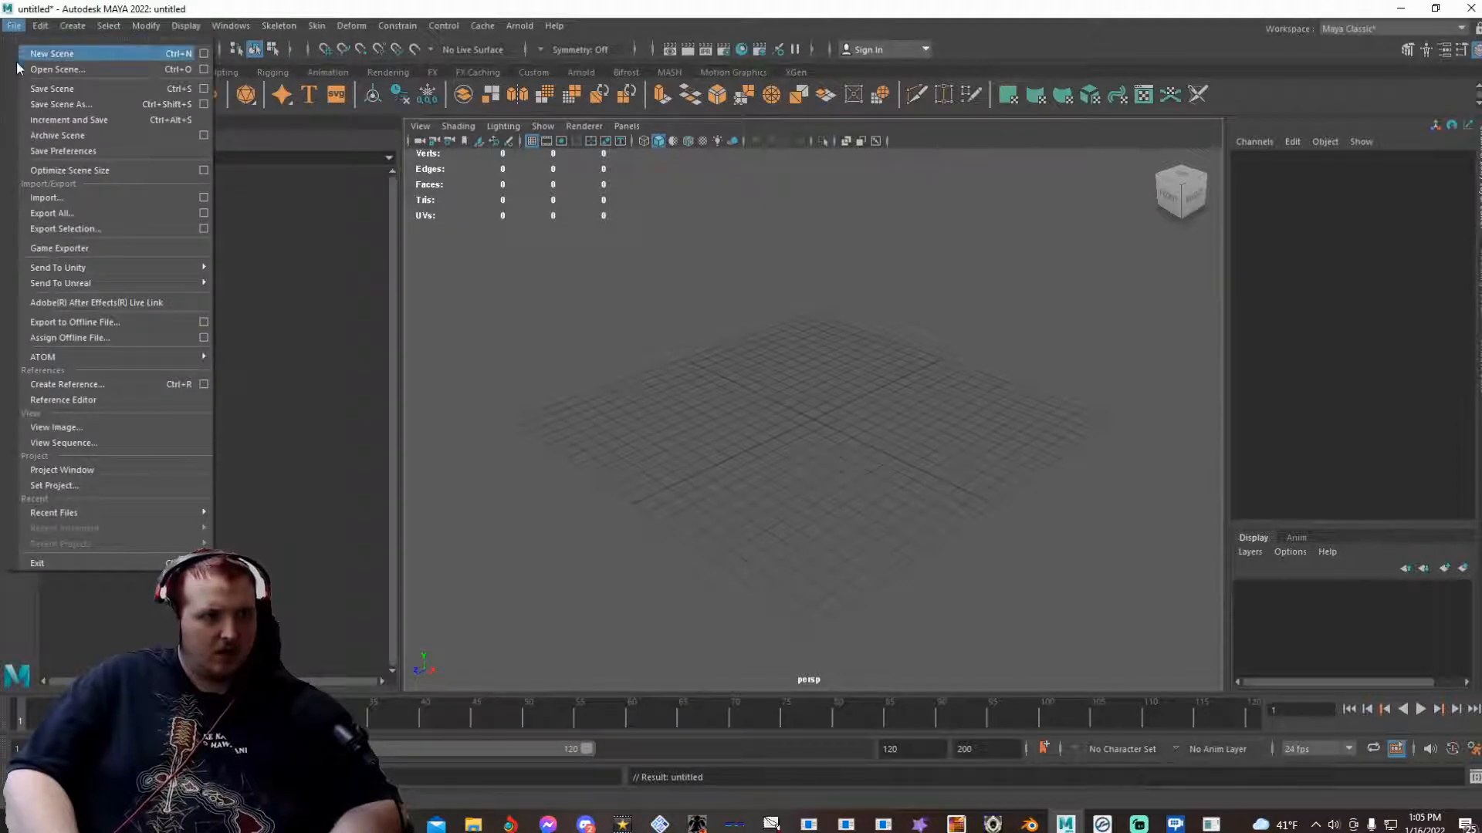
pyautogui.click(36, 198)
pyautogui.click(1100, 409)
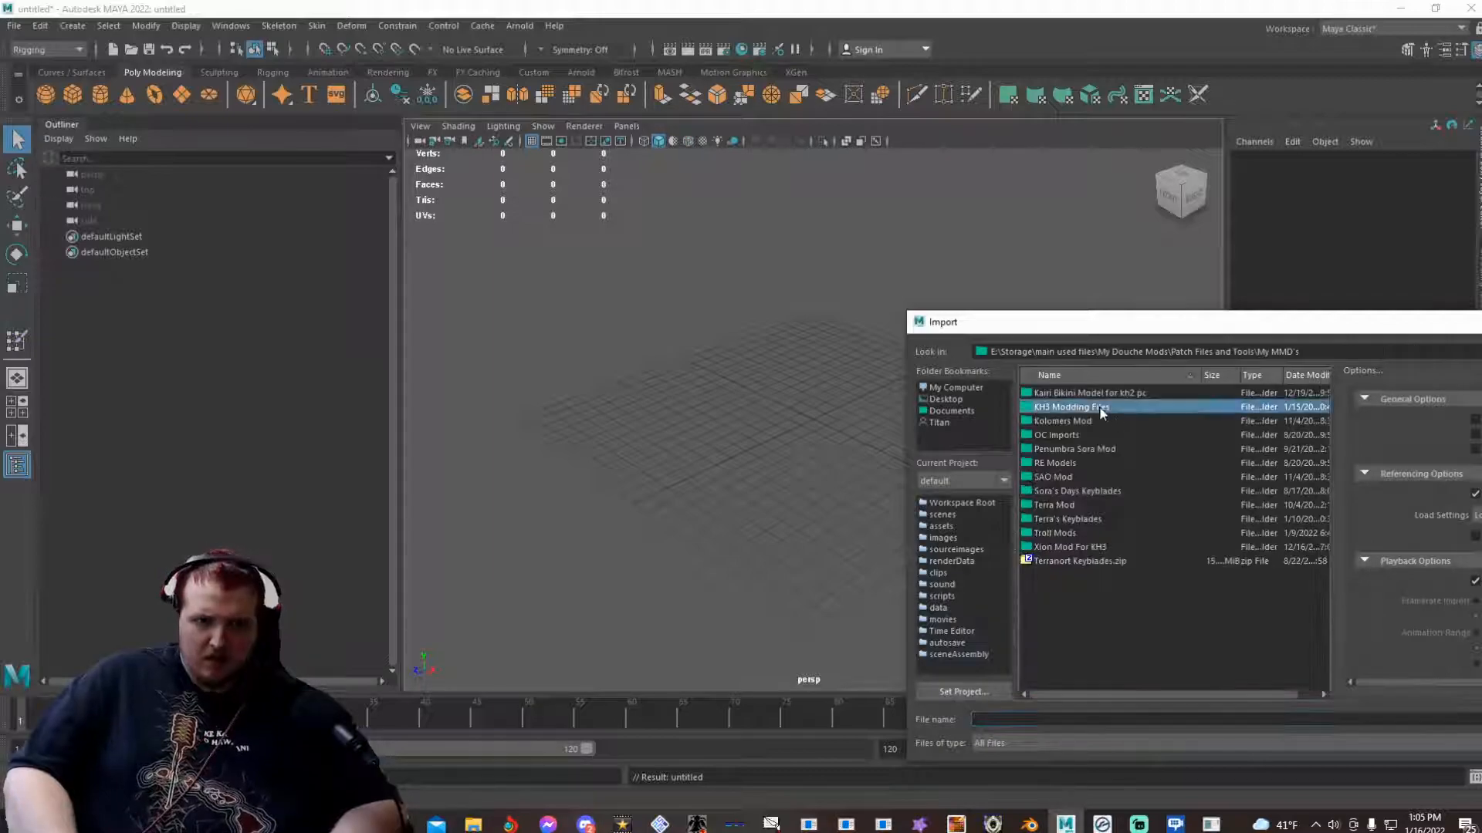
pyautogui.doubleClick(1101, 410)
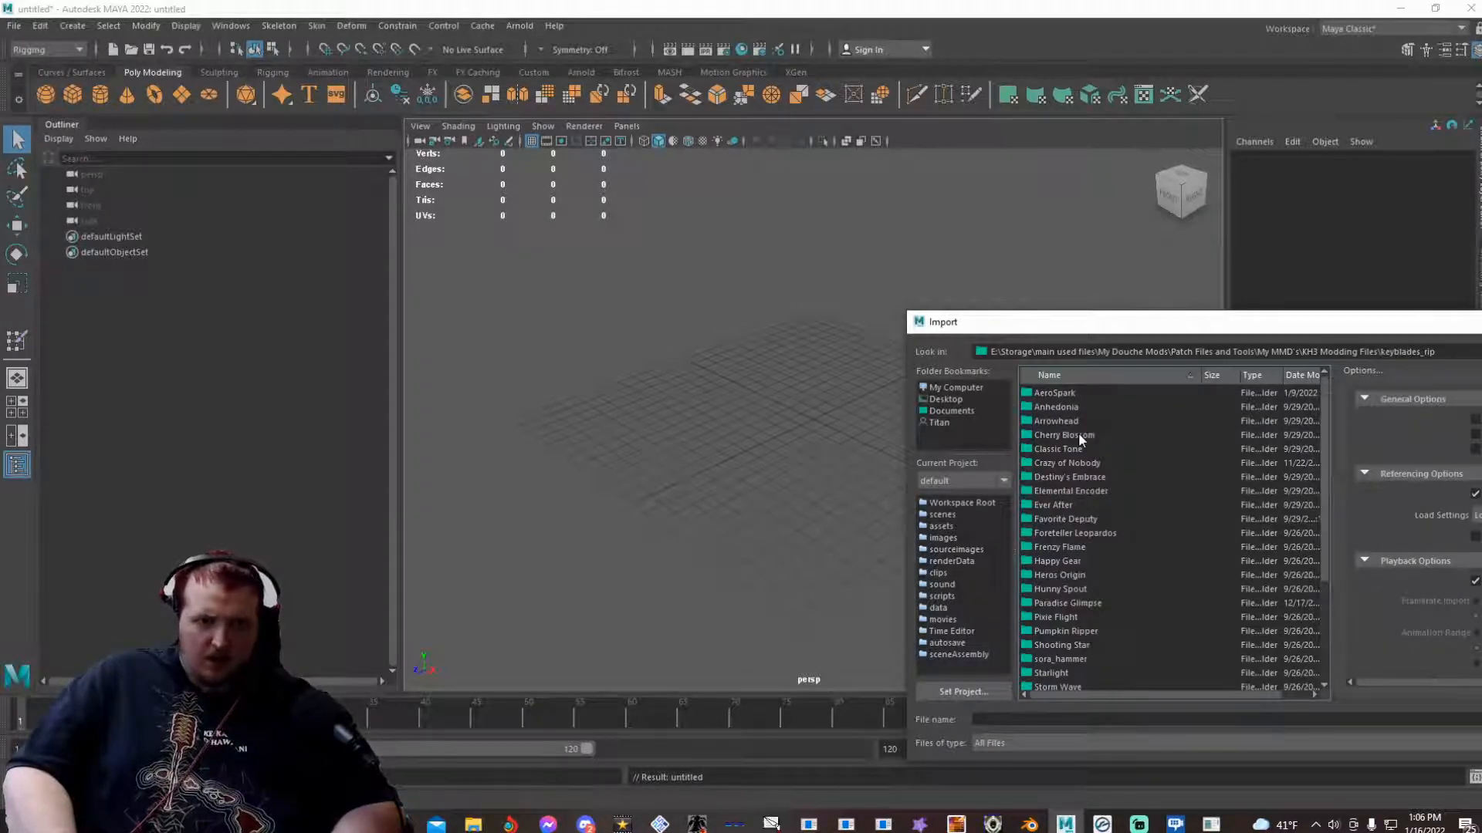
pyautogui.doubleClick(1078, 434)
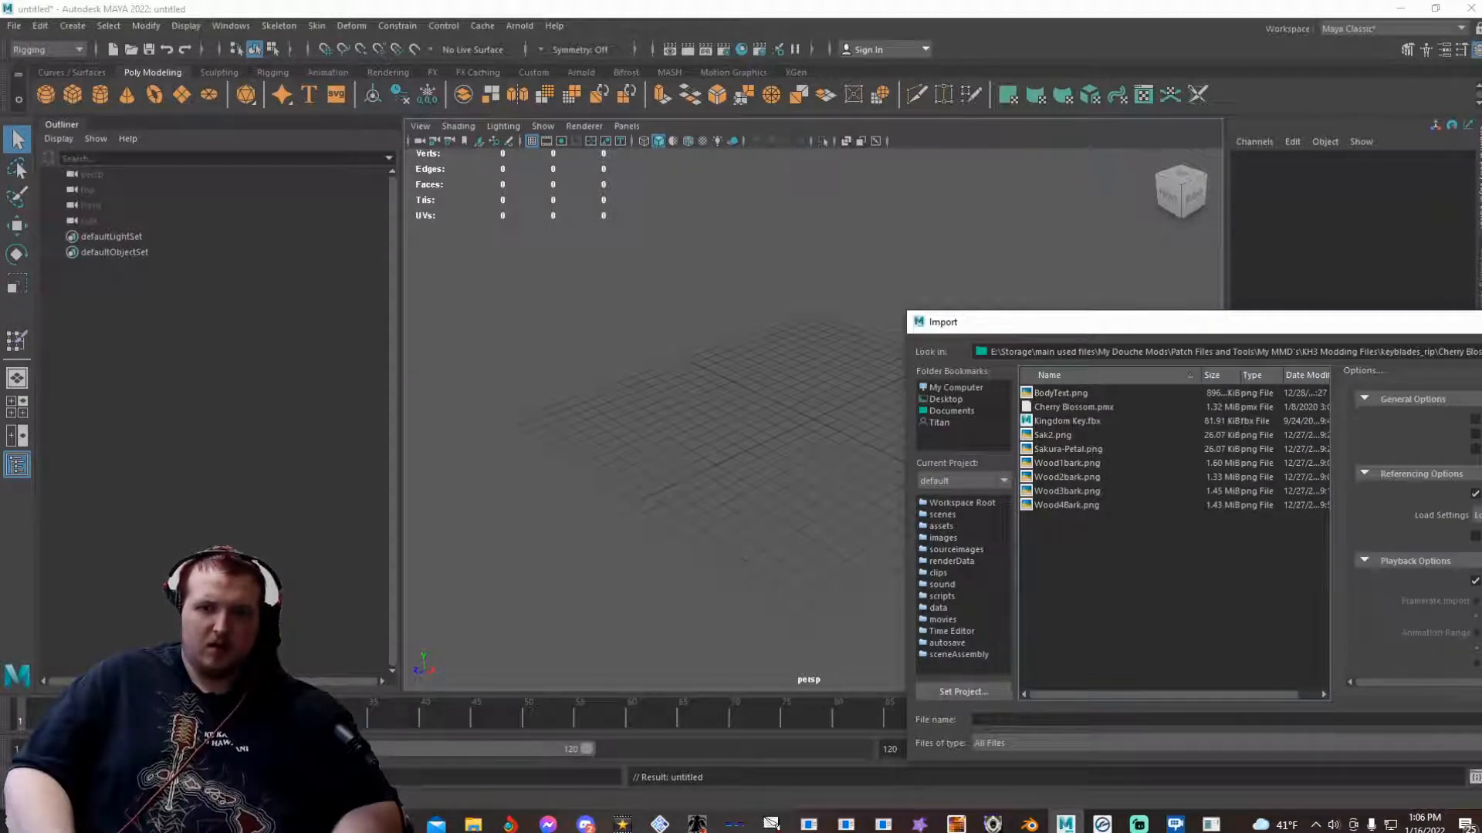
pyautogui.press('BackSpace')
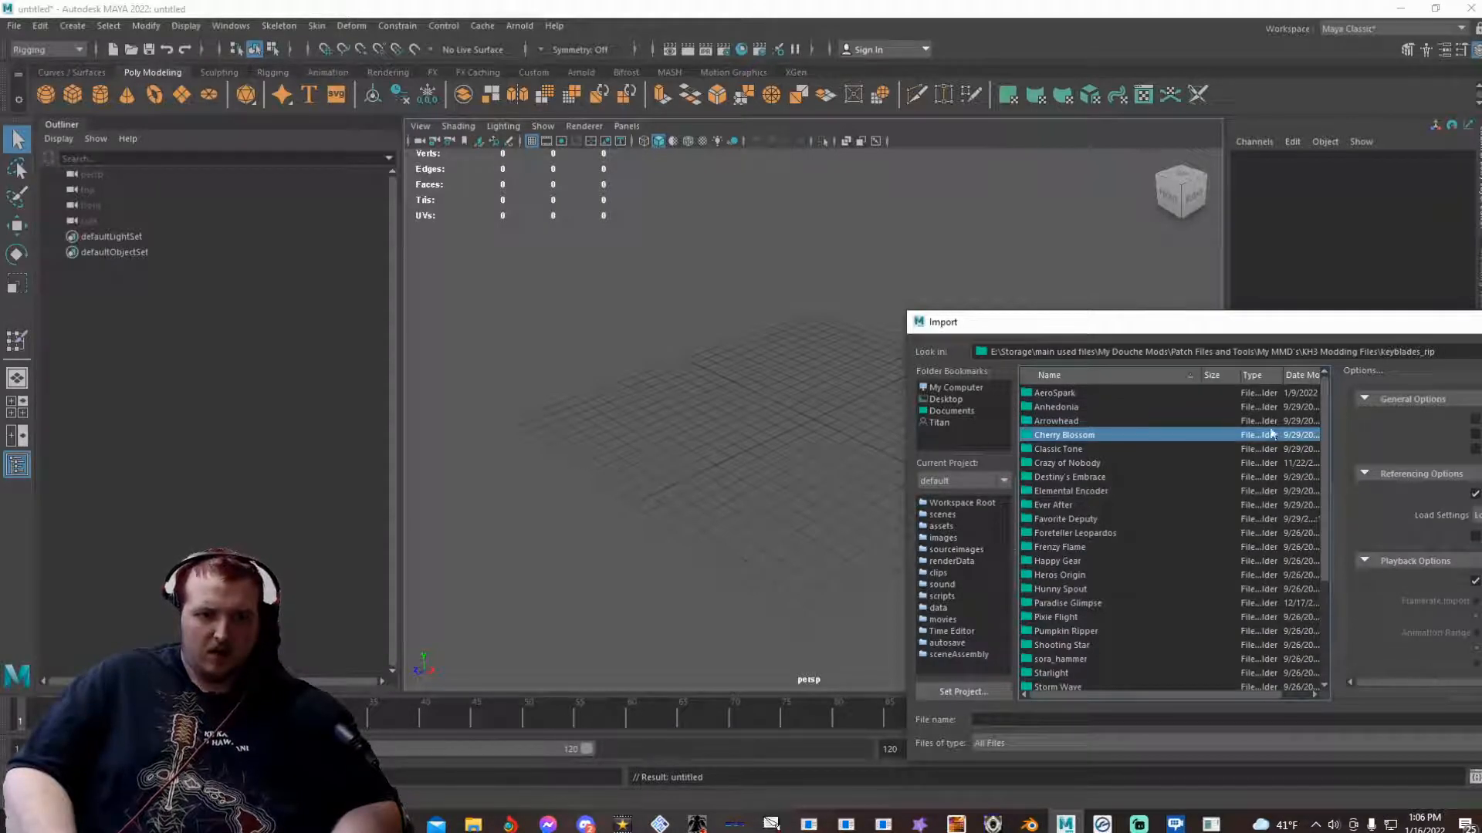
pyautogui.doubleClick(1157, 451)
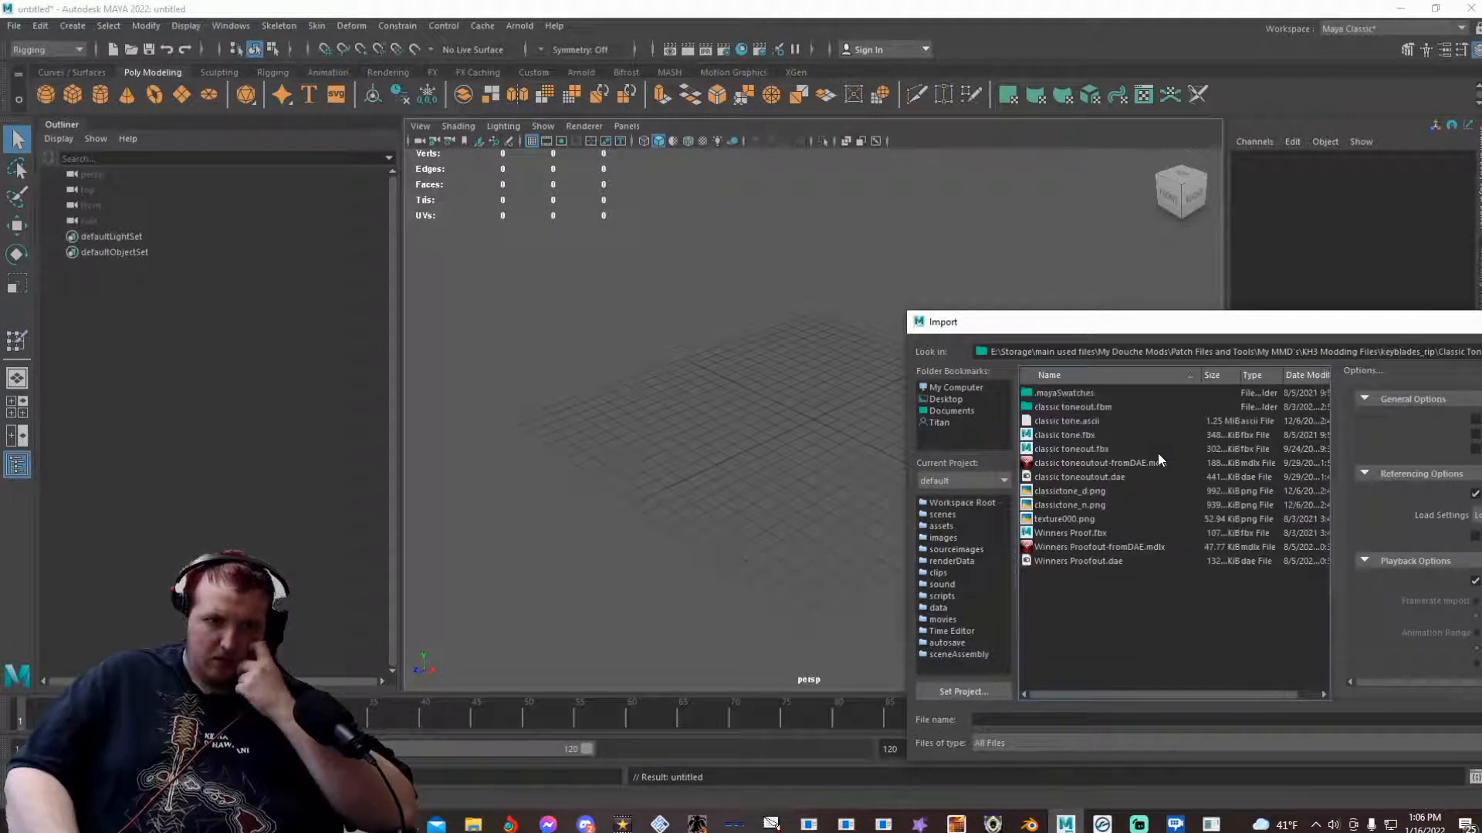
pyautogui.doubleClick(1084, 432)
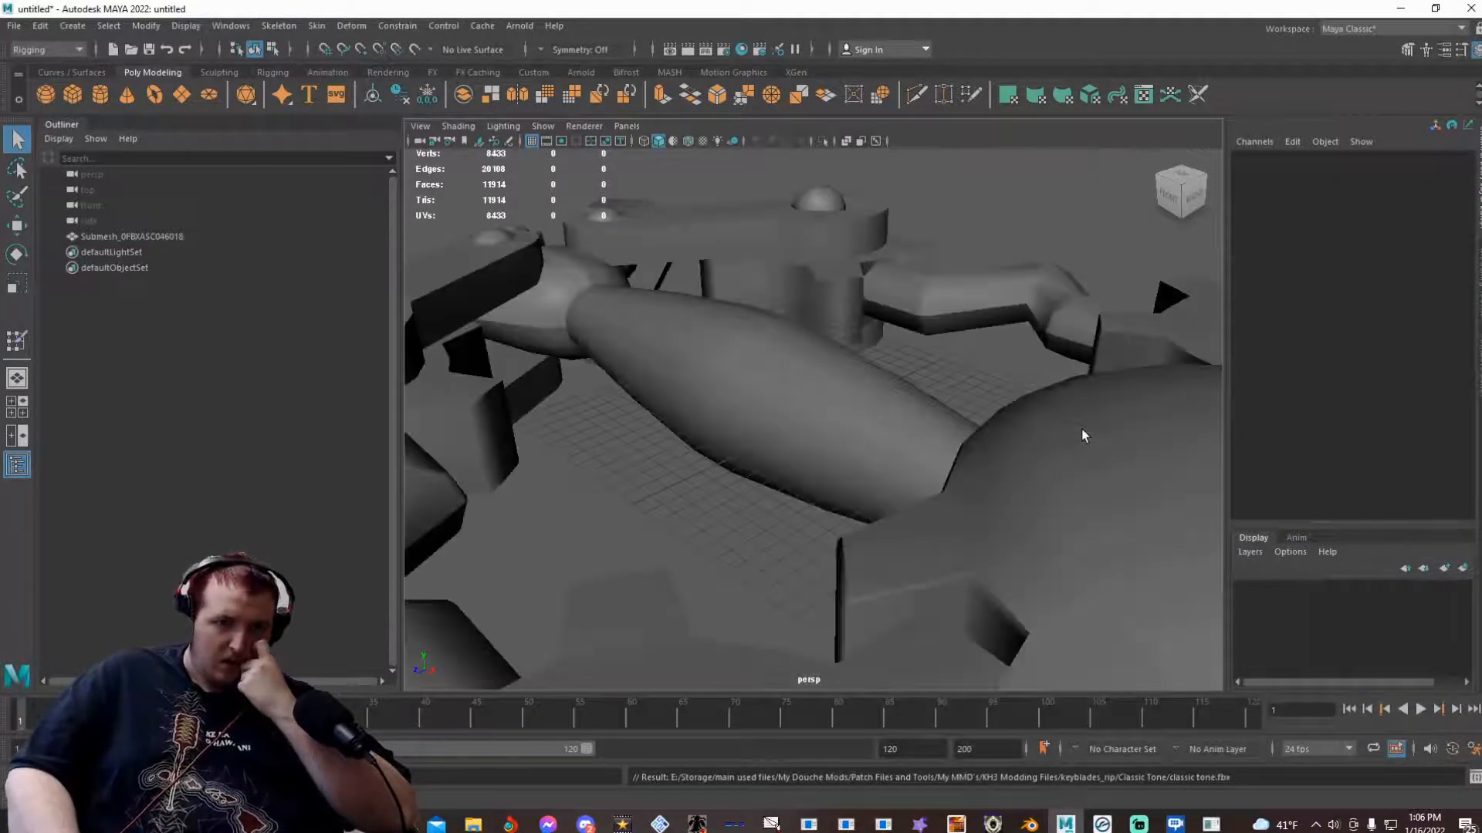
pyautogui.scroll(-10, 1087, 428)
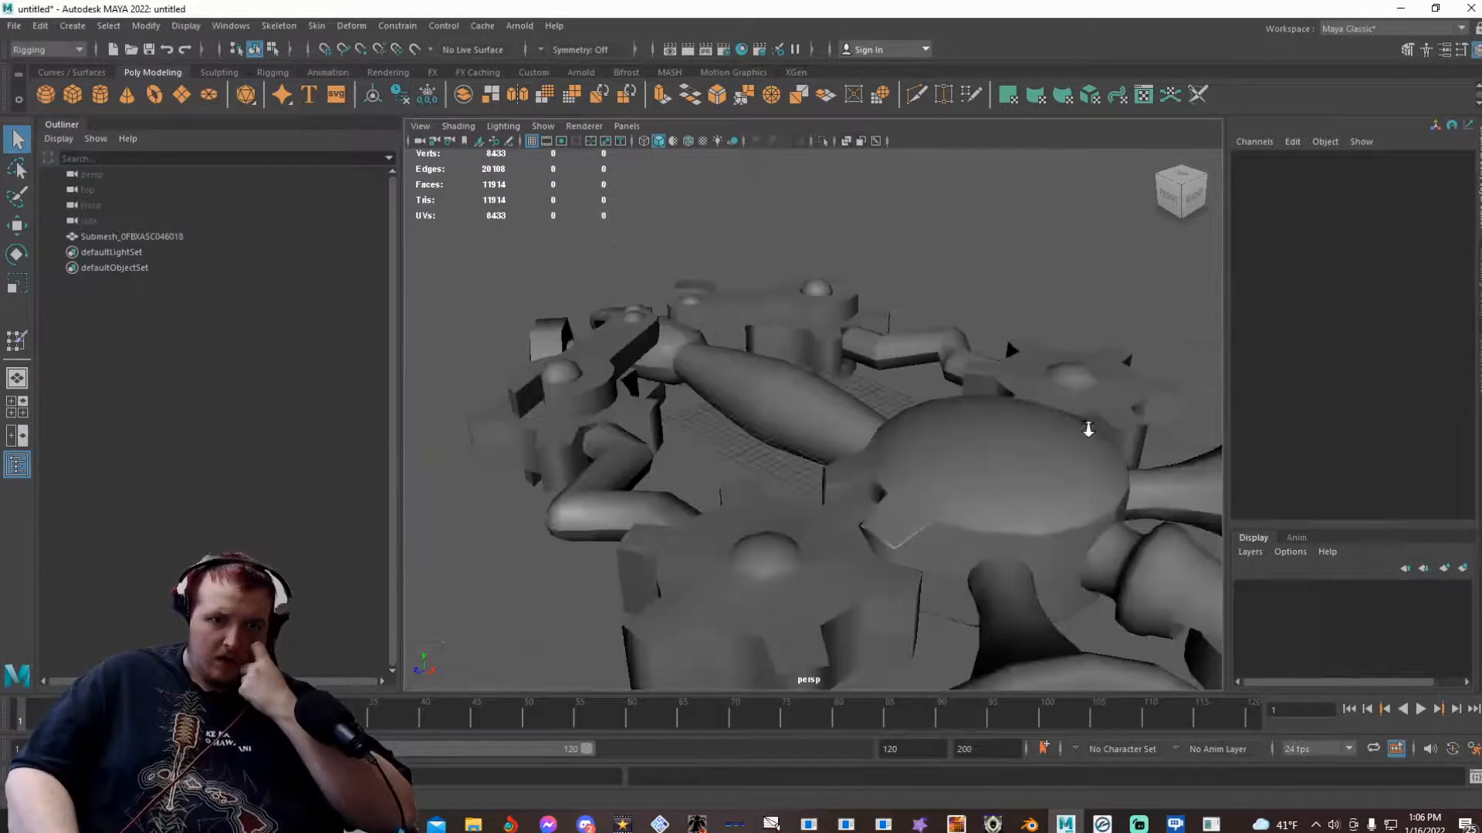
pyautogui.scroll(-10, 1087, 428)
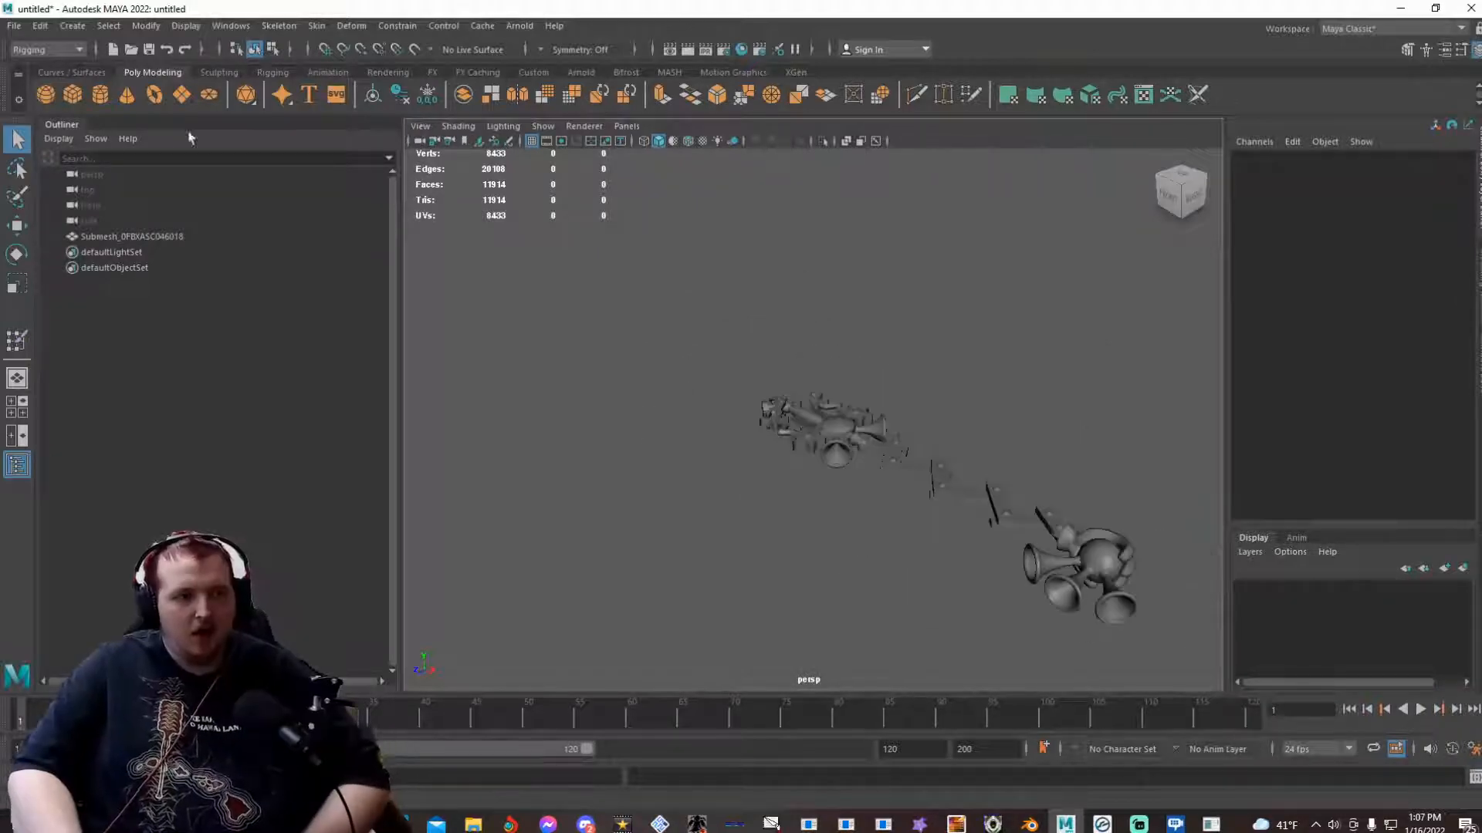
# - Import Winners Proof.fbx from the Classic Tone folder and view both keyblades from above
pyautogui.click(13, 26)
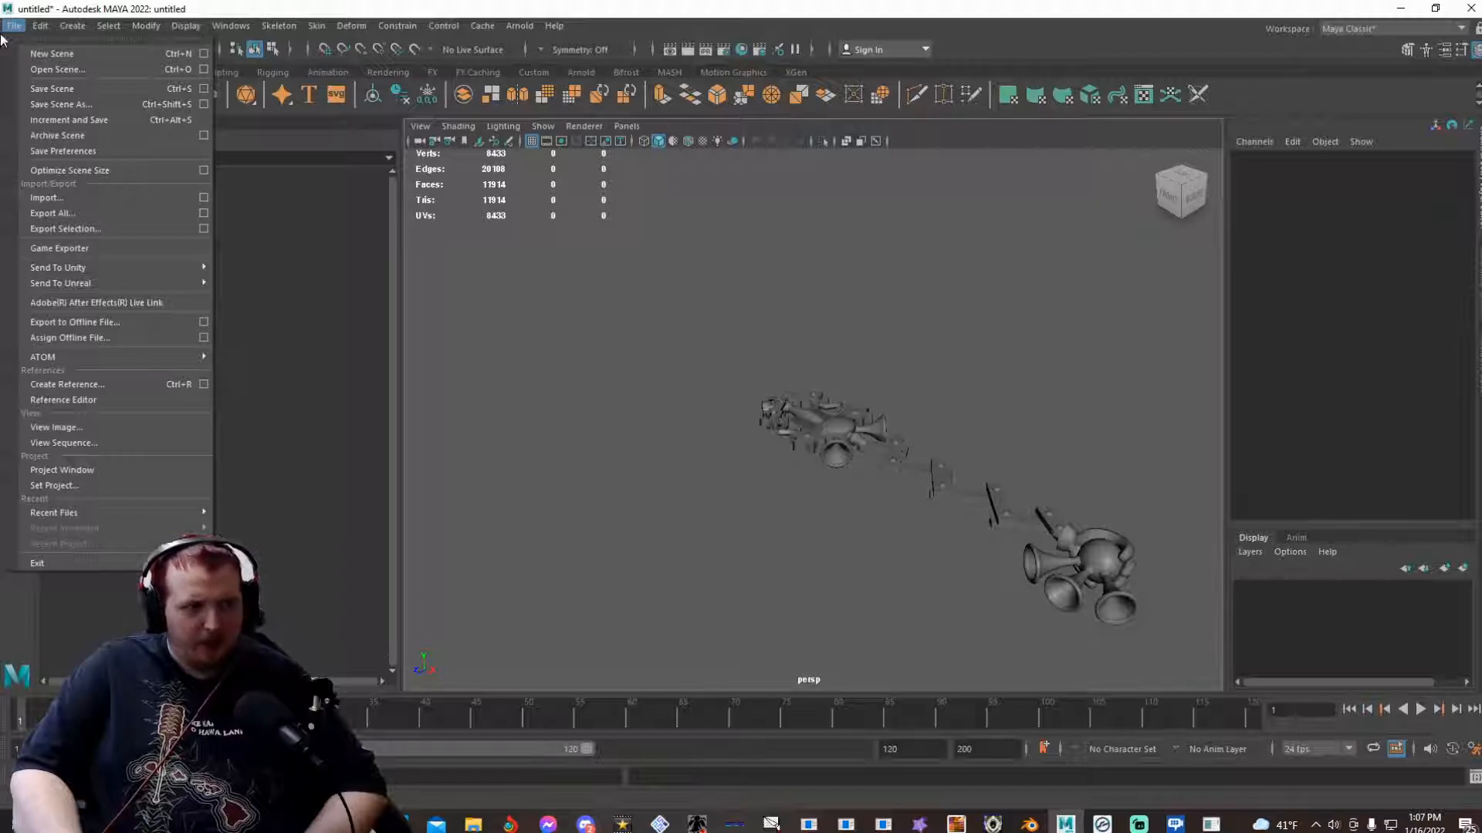
pyautogui.click(45, 196)
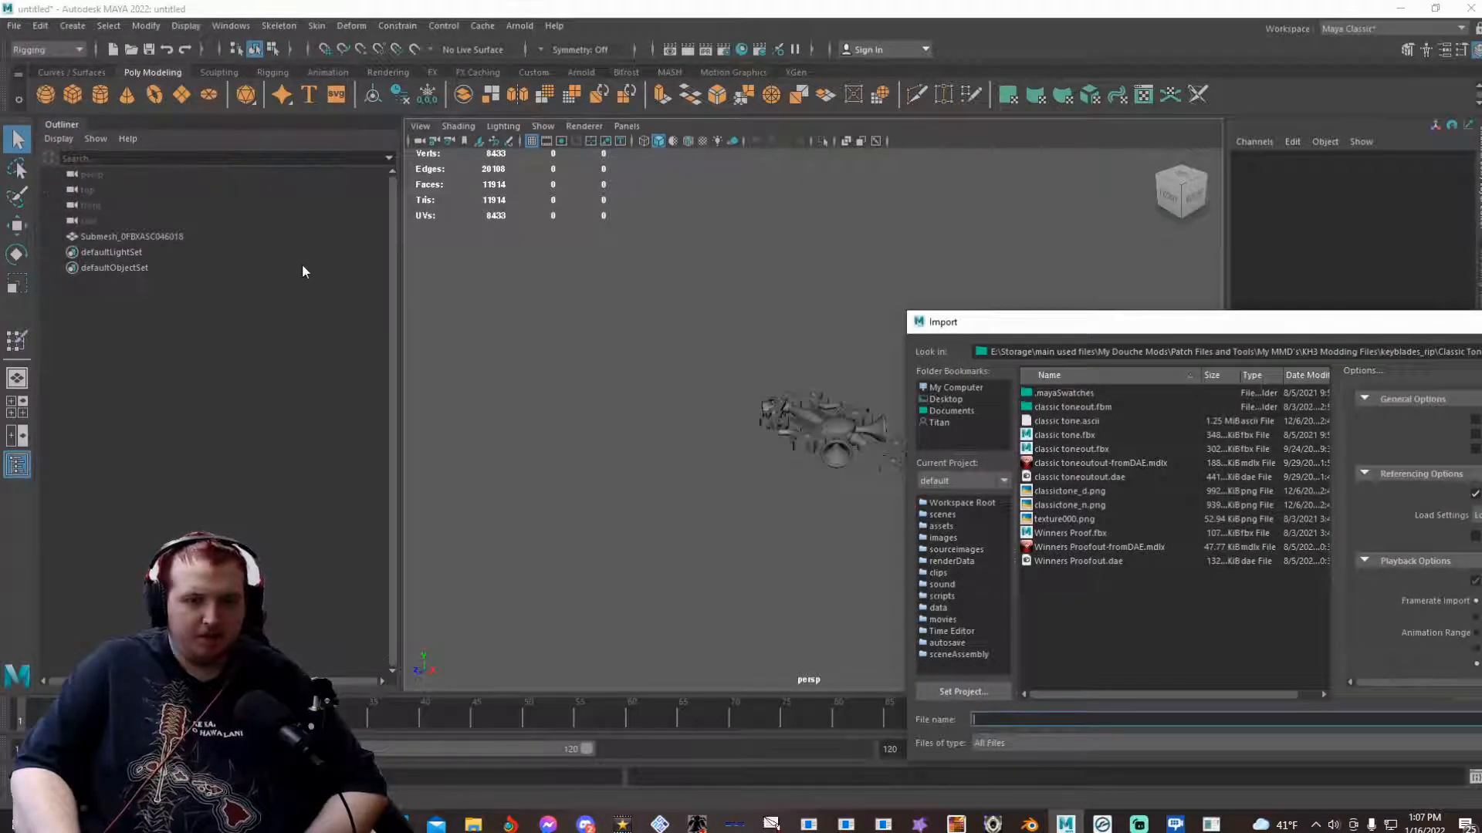
pyautogui.doubleClick(1077, 537)
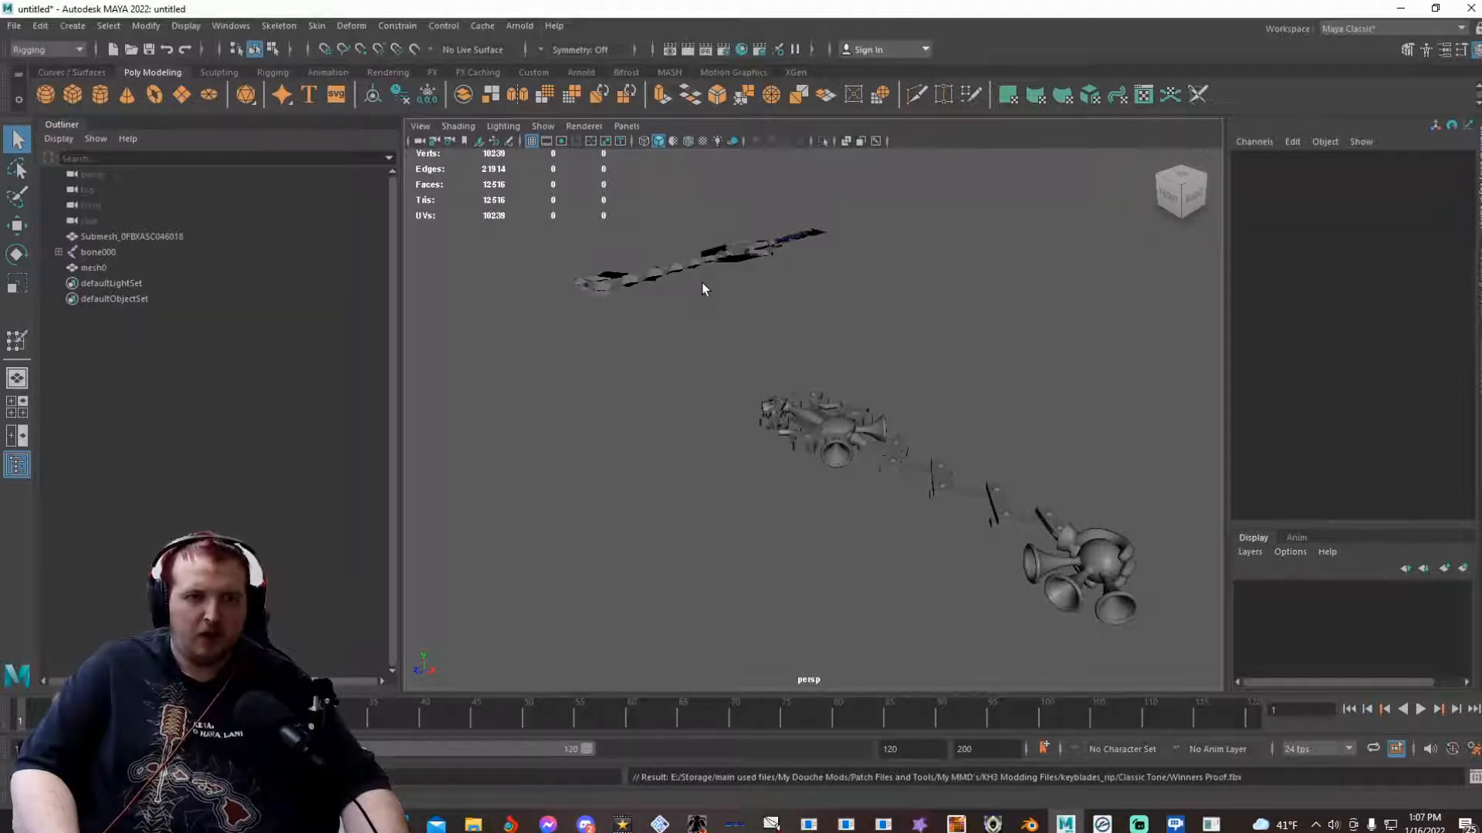
pyautogui.keyDown('alt'); pyautogui.moveTo(715, 319); pyautogui.dragTo(802, 377); pyautogui.keyUp('alt')
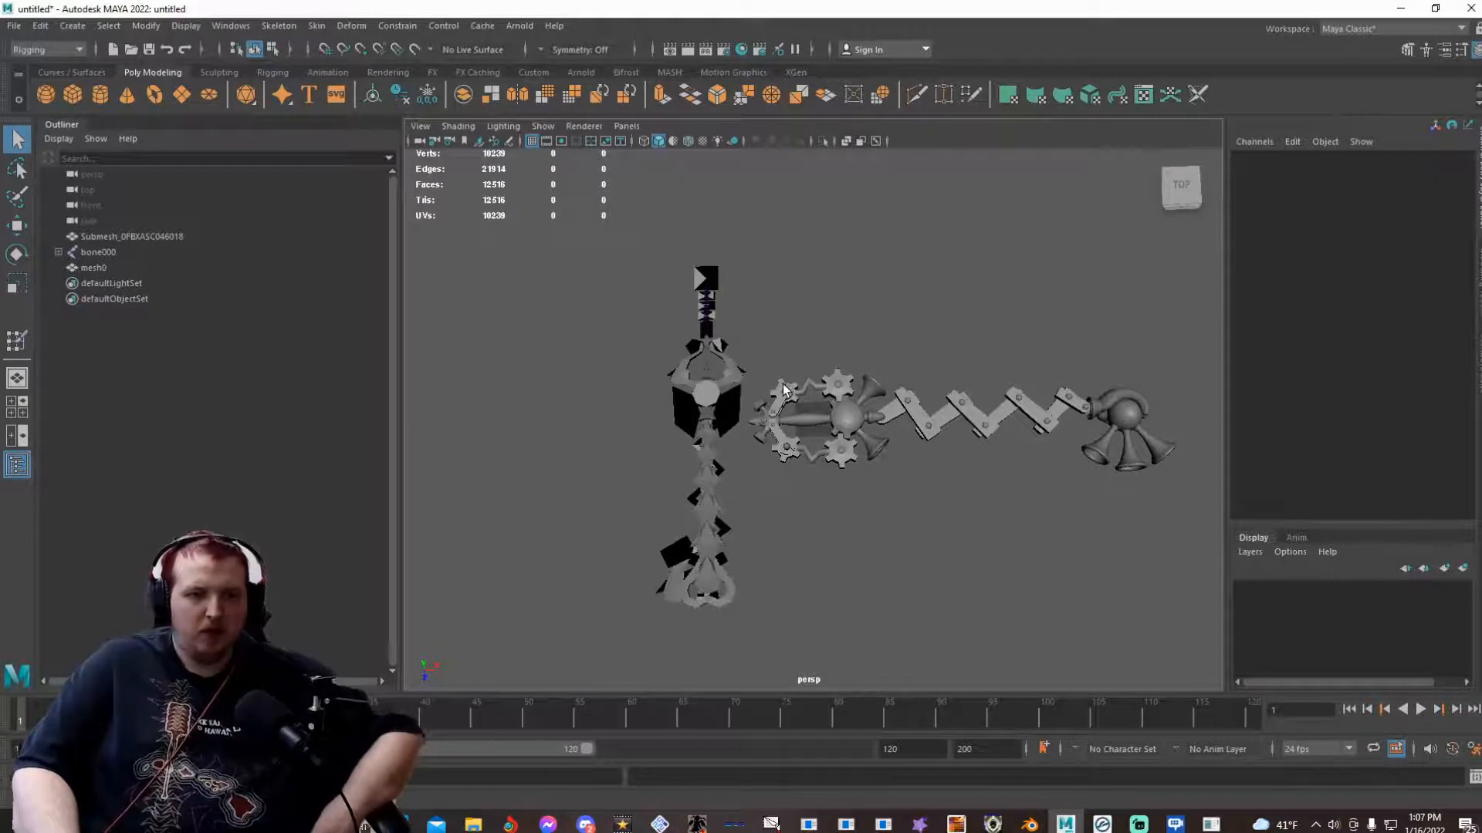
# - Unlock all translate, rotate and scale channels of the Classic Tone keyblade mesh, Submesh_0FBXASC046018
pyautogui.click(788, 399)
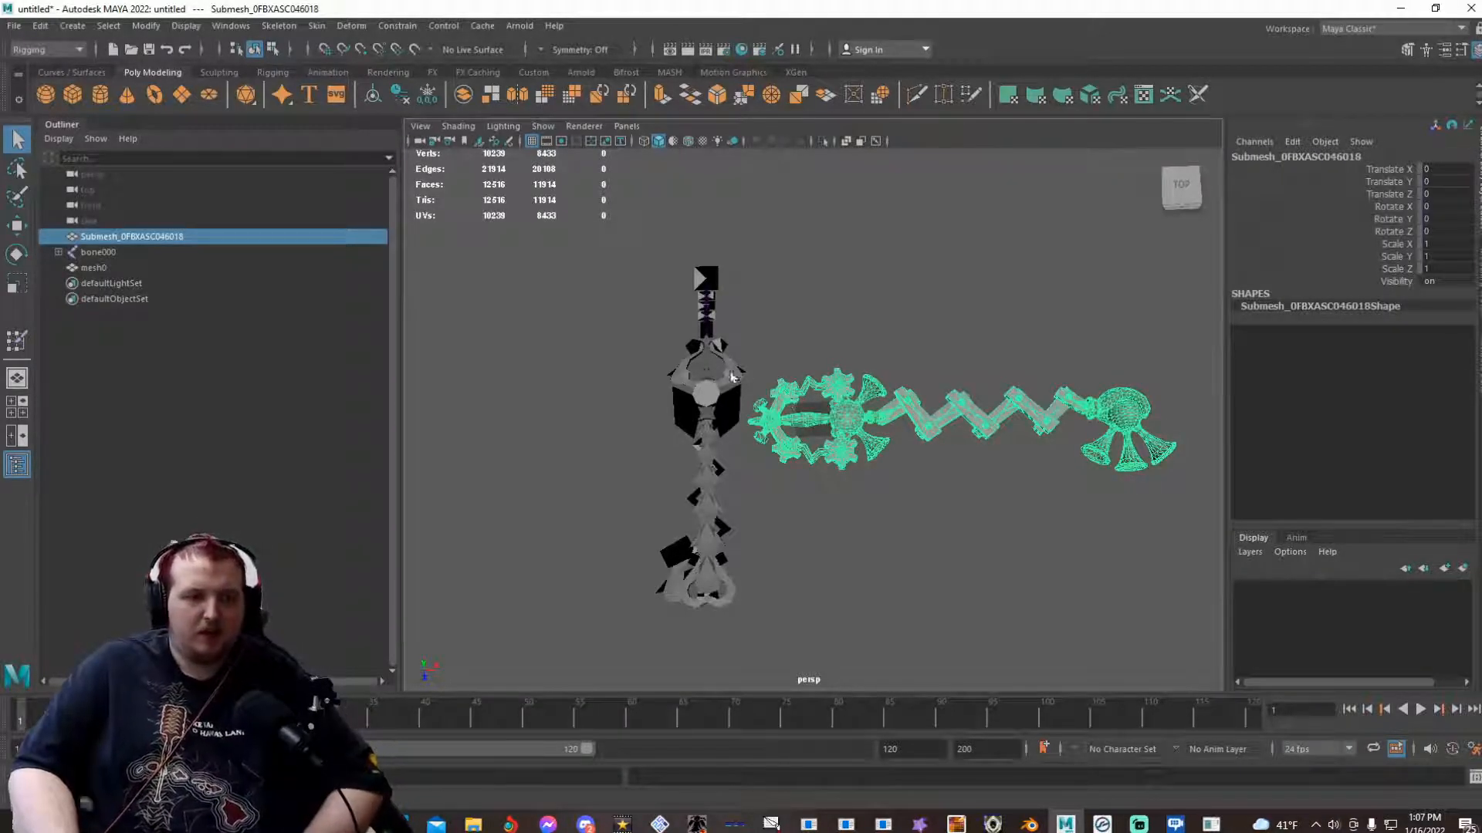
pyautogui.click(17, 255)
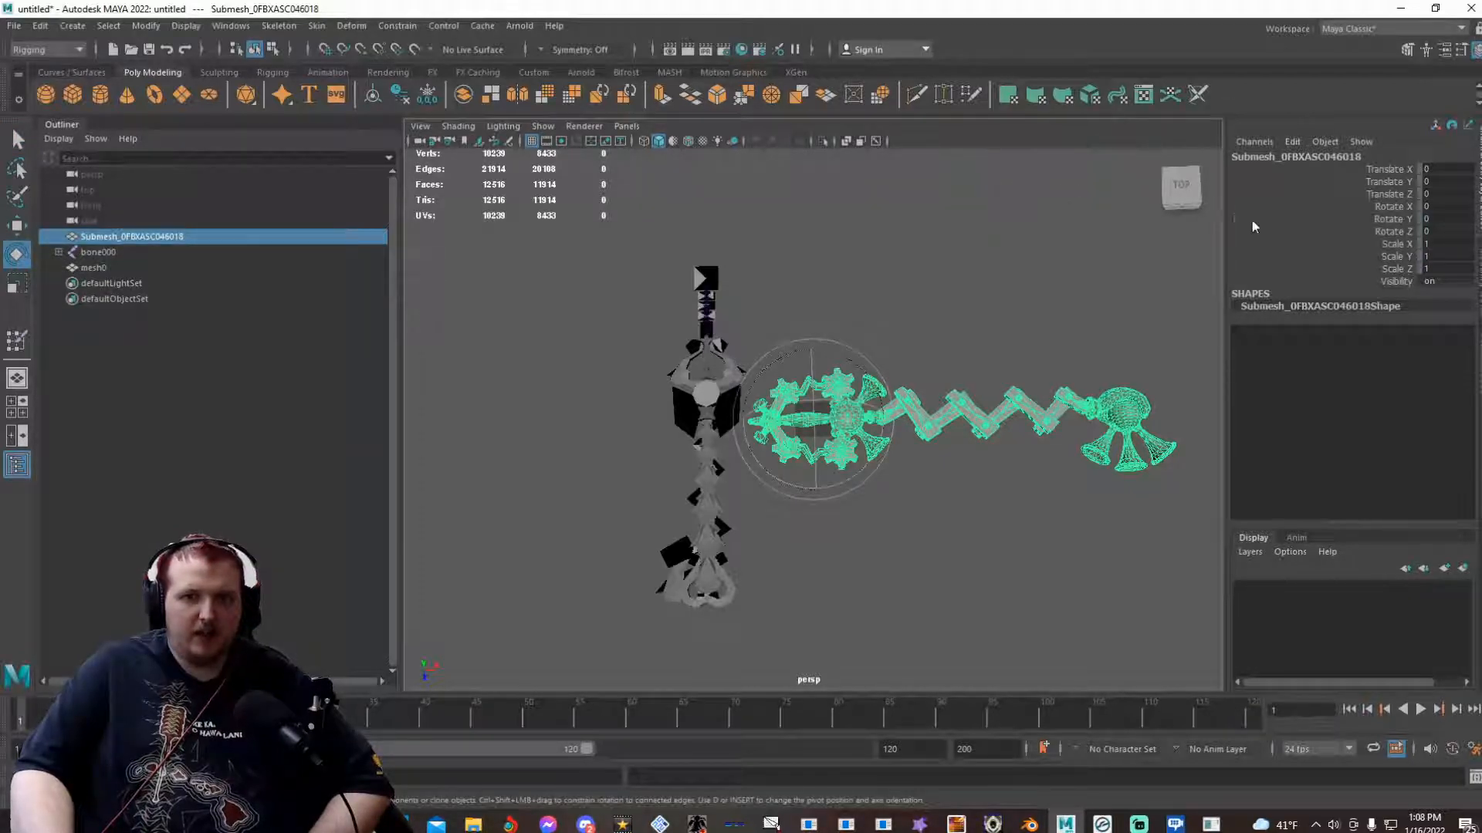
pyautogui.moveTo(1403, 270); pyautogui.dragTo(1398, 180)
pyautogui.rightClick(1397, 180)
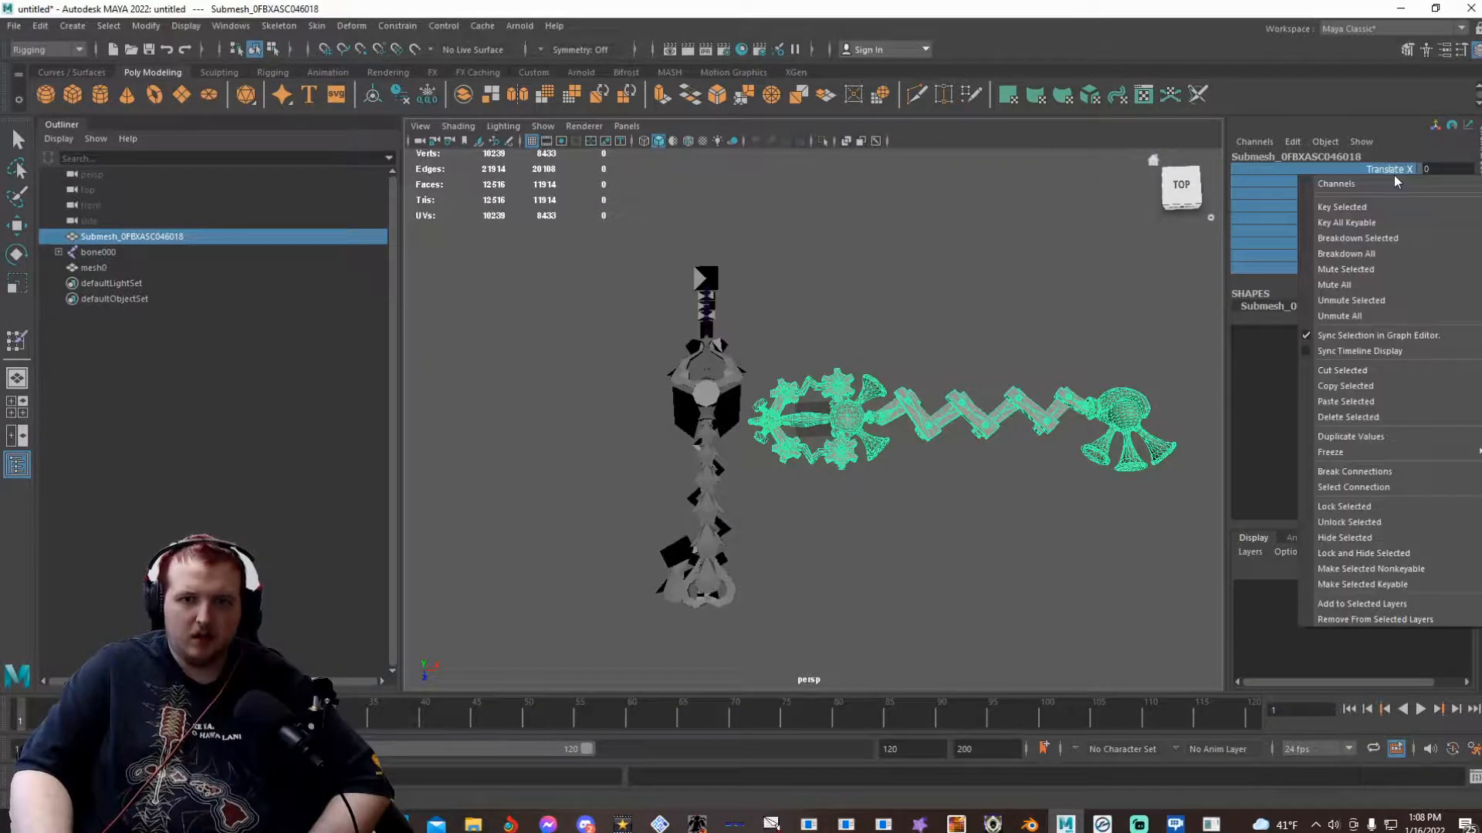
pyautogui.click(1338, 523)
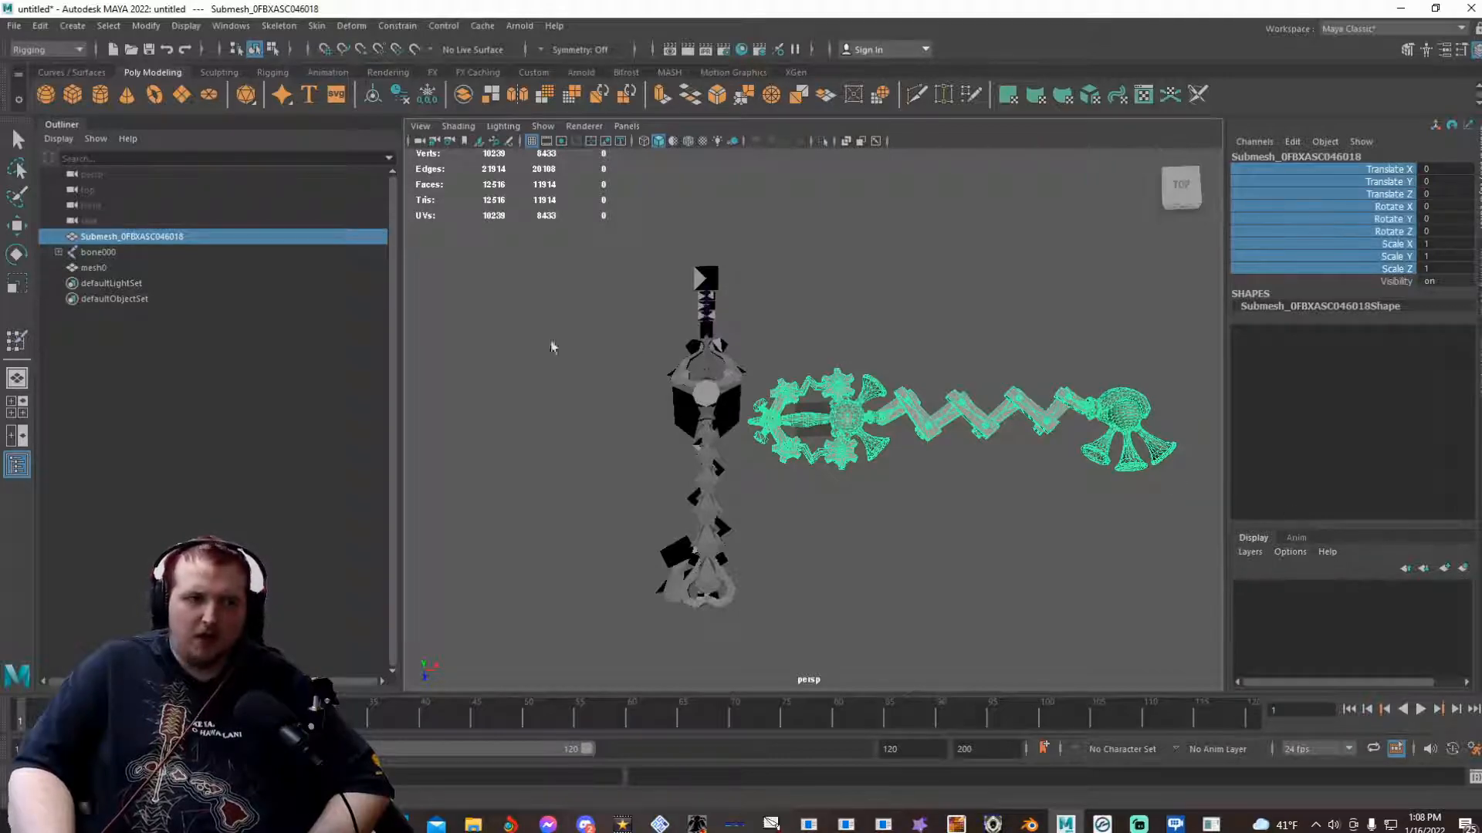
# - Rotate the Classic Tone keyblade to about -89.4 degrees in Y so it lies parallel to the Winners Proof keyblade
pyautogui.click(22, 257)
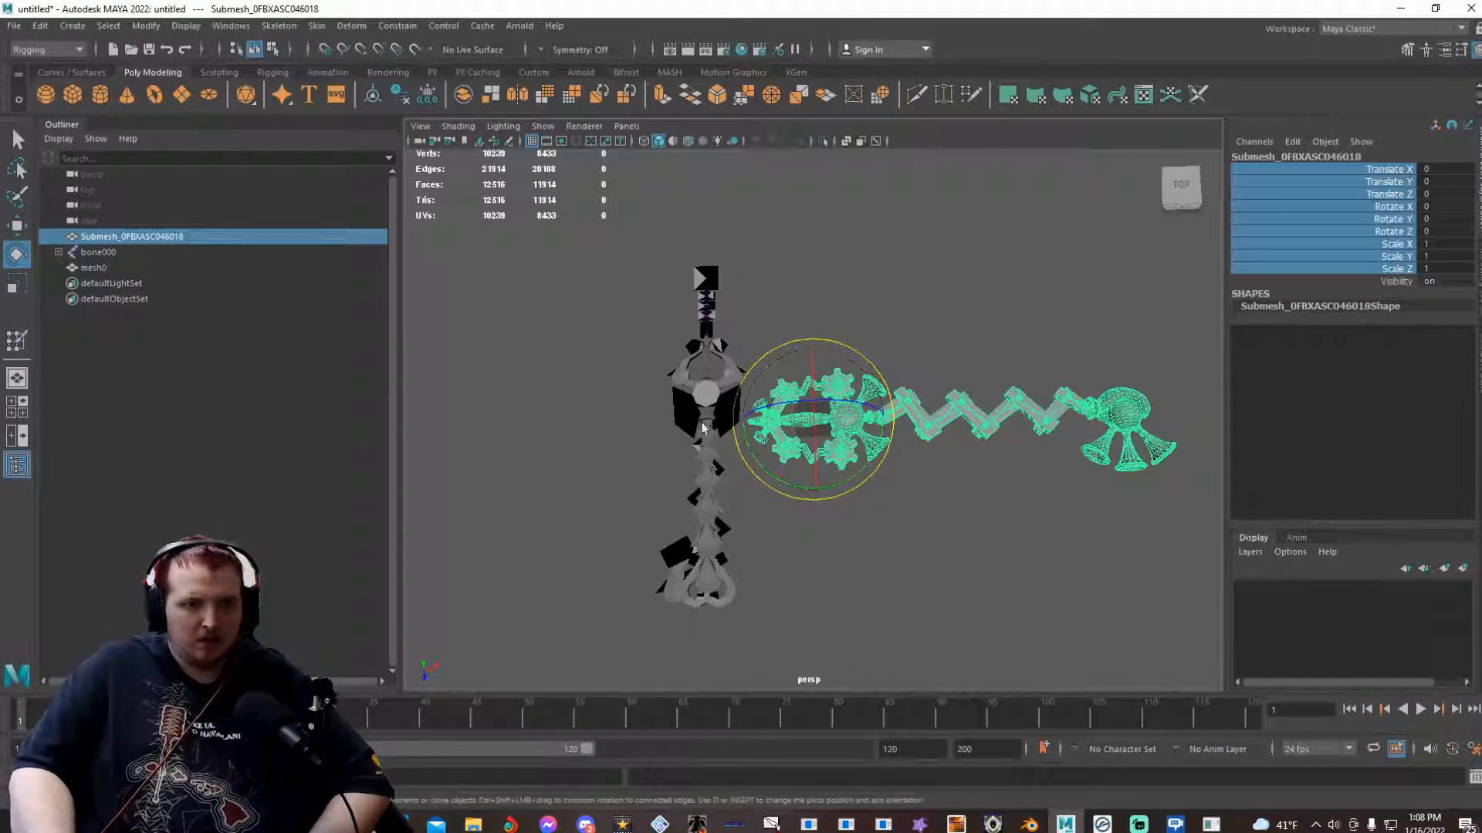
pyautogui.moveTo(746, 448); pyautogui.dragTo(780, 318)
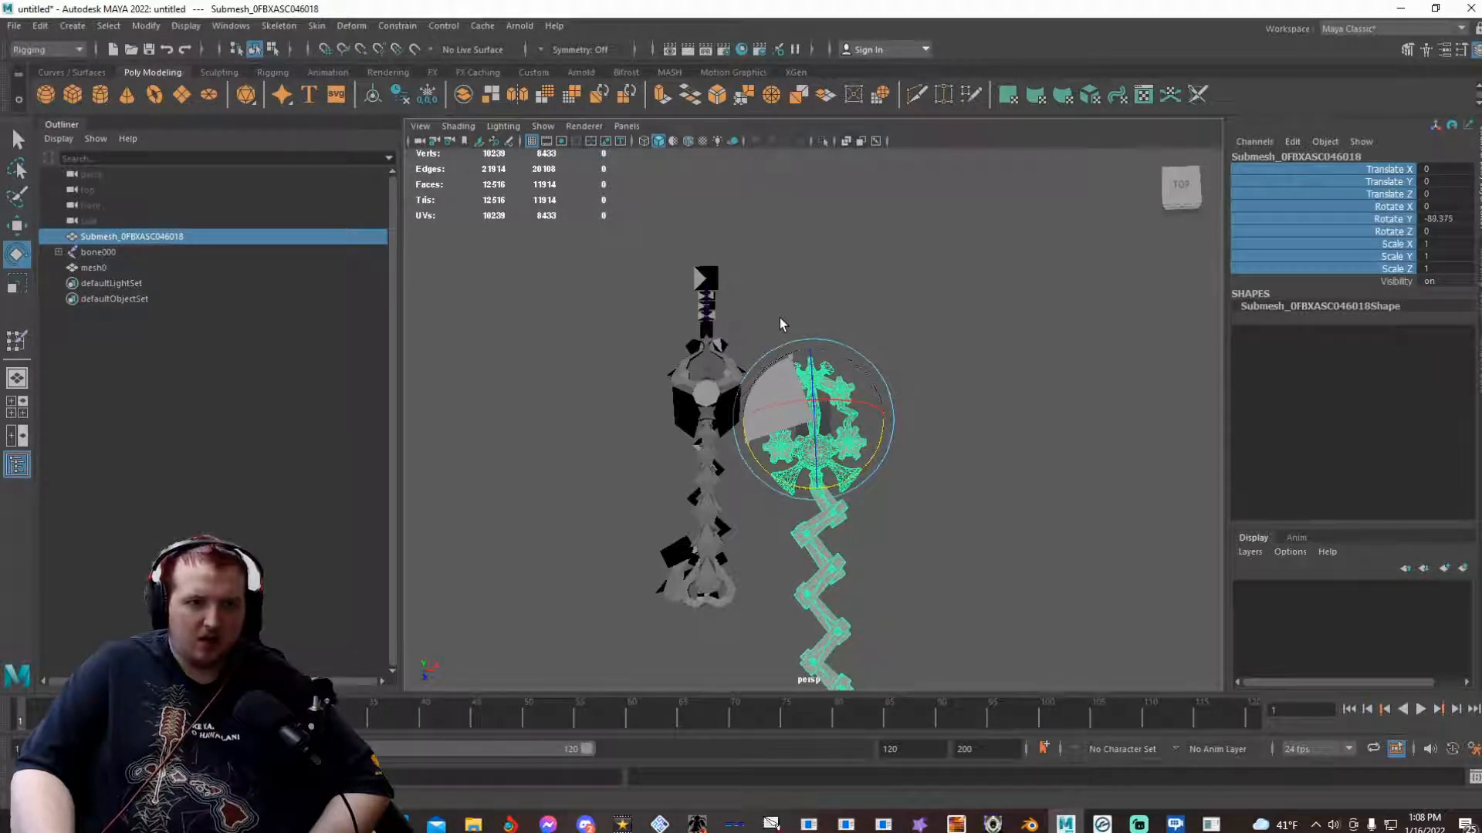
pyautogui.click(780, 317)
# - Move the Classic Tone keyblade along Z to about -60.7, beside the Winners Proof keyblade
pyautogui.press('w')
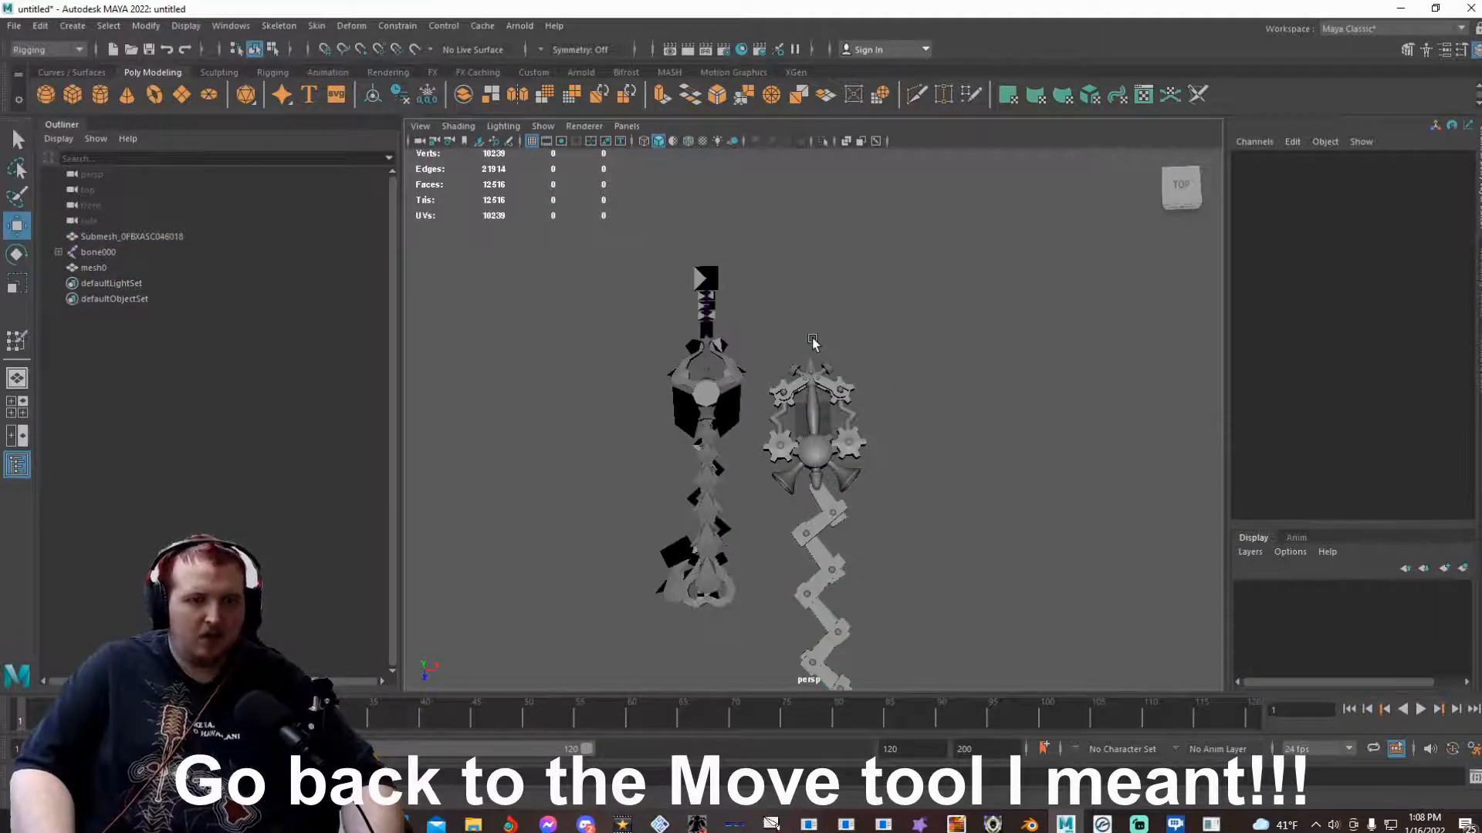
pyautogui.click(131, 236)
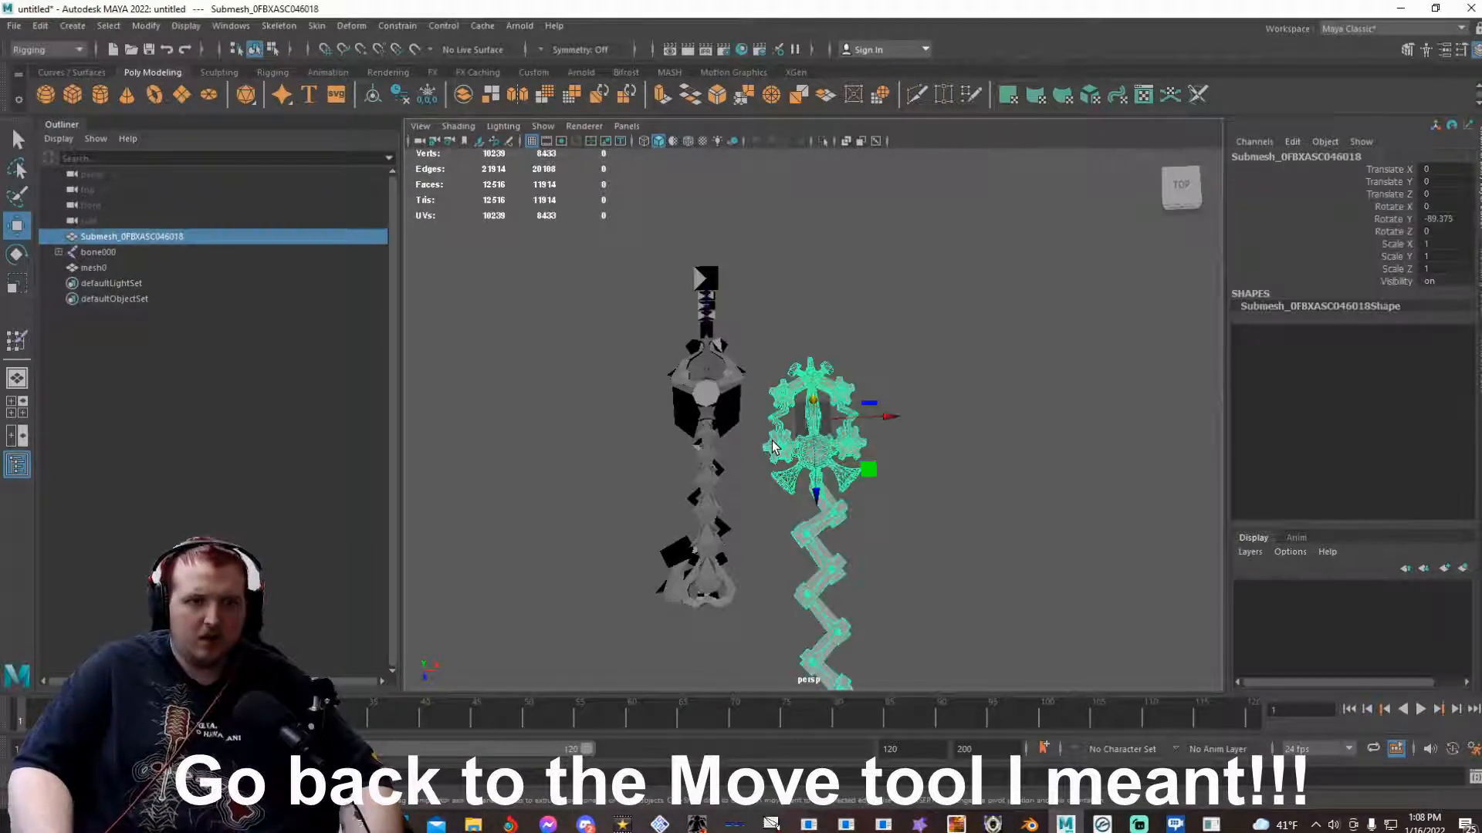
pyautogui.moveTo(819, 470); pyautogui.dragTo(829, 396)
pyautogui.press('space')
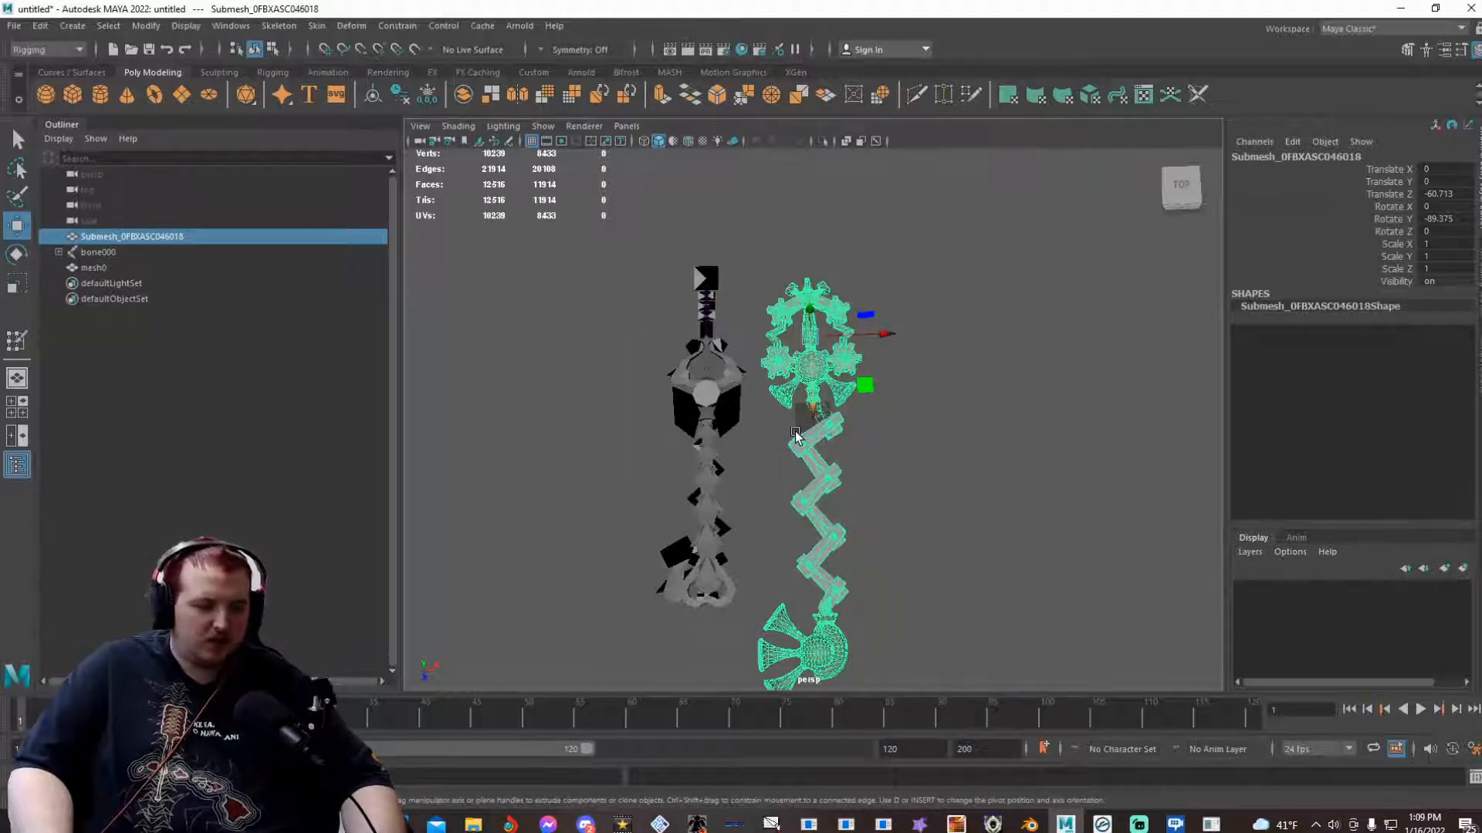
pyautogui.keyDown('alt'); pyautogui.moveTo(796, 437); pyautogui.dragTo(463, 450); pyautogui.keyUp('alt')
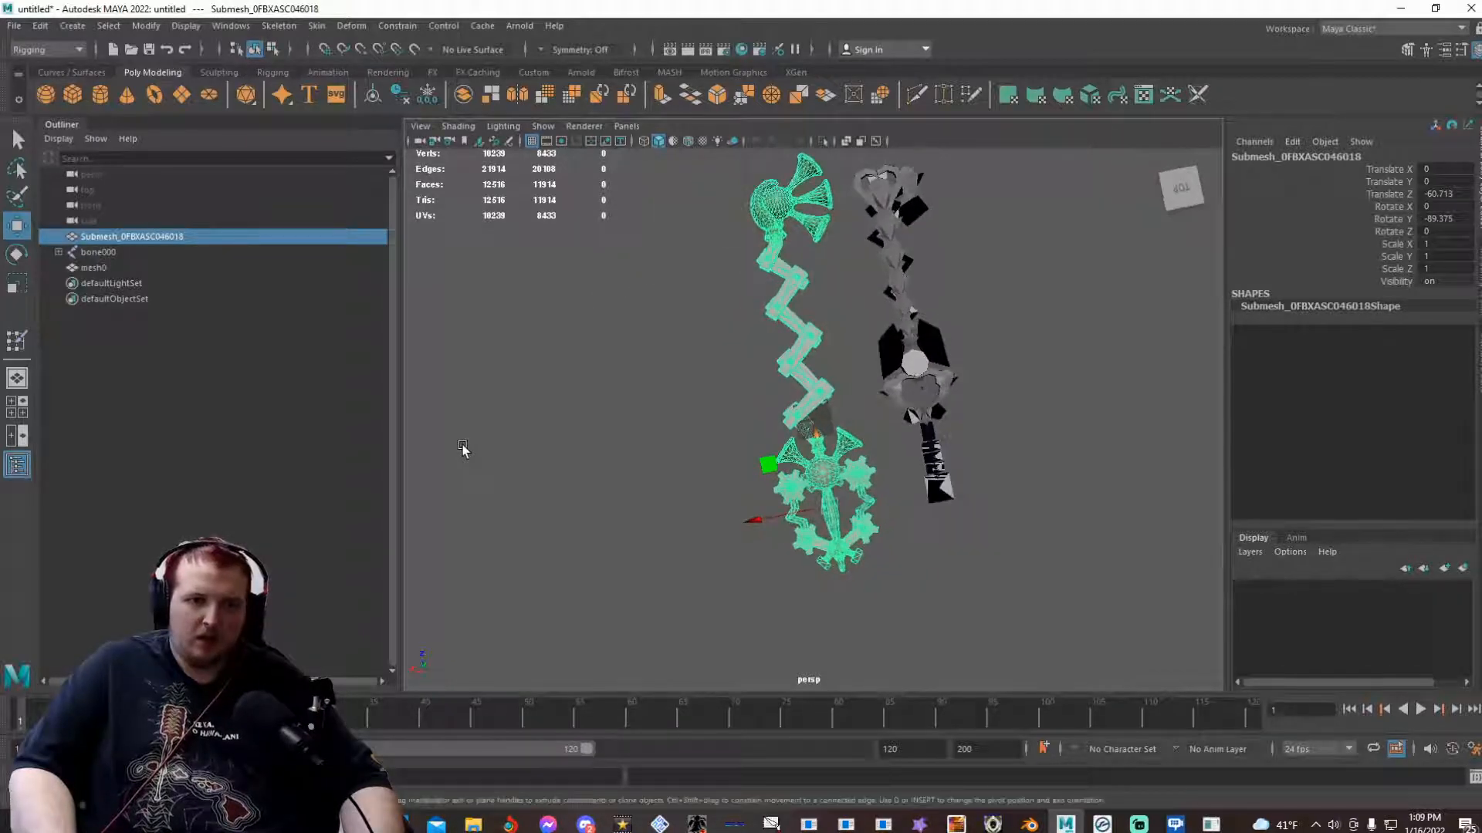
# - Try to nudge the Classic Tone keyblade in the XZ plane, and restore its position from before the nudge
pyautogui.click(766, 470)
pyautogui.moveTo(766, 470); pyautogui.dragTo(774, 468)
pyautogui.click(772, 466)
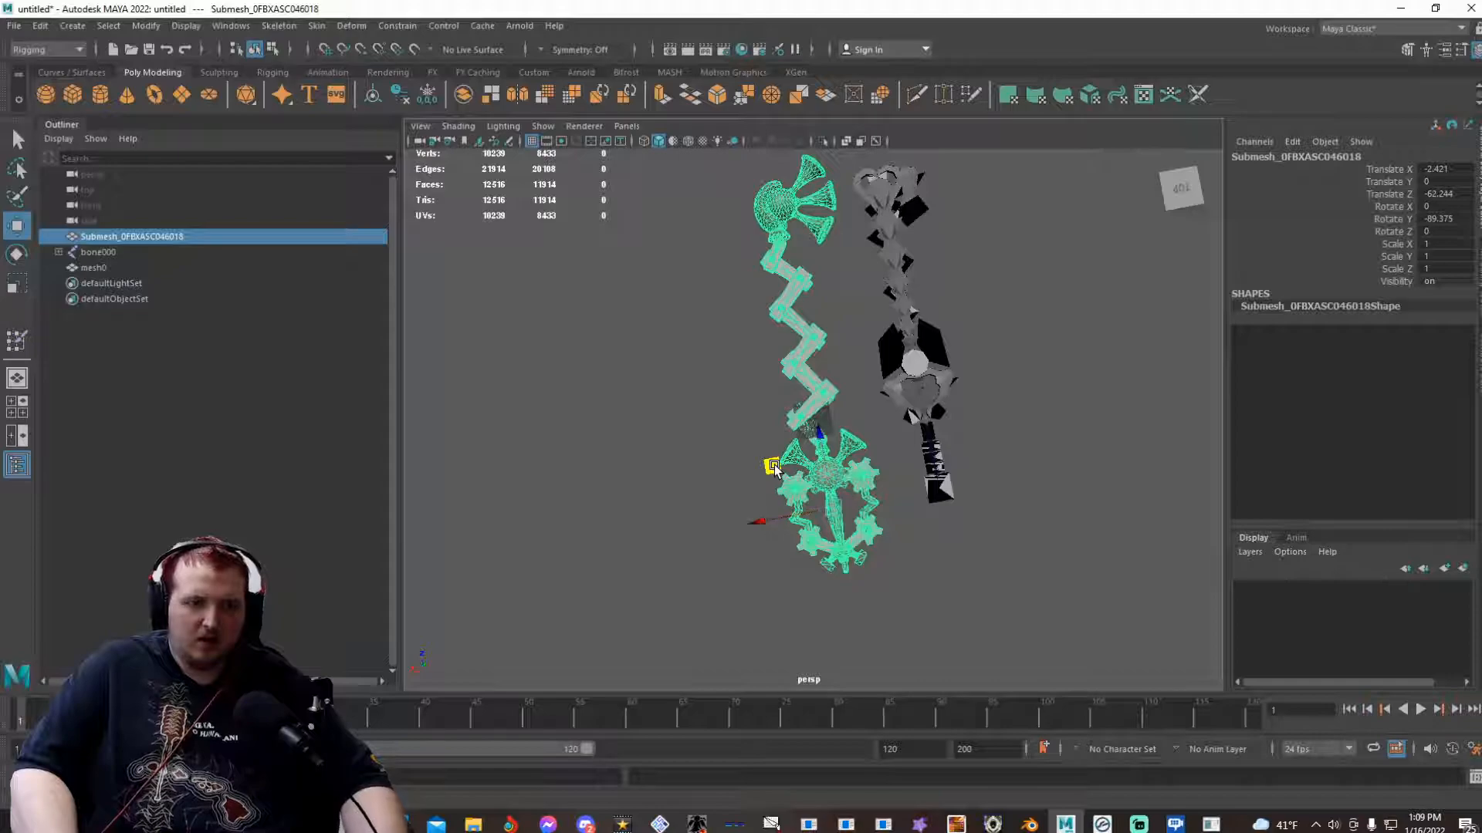
pyautogui.hotkey('ctrl', 'z')
pyautogui.hotkey('ctrl', 'z')
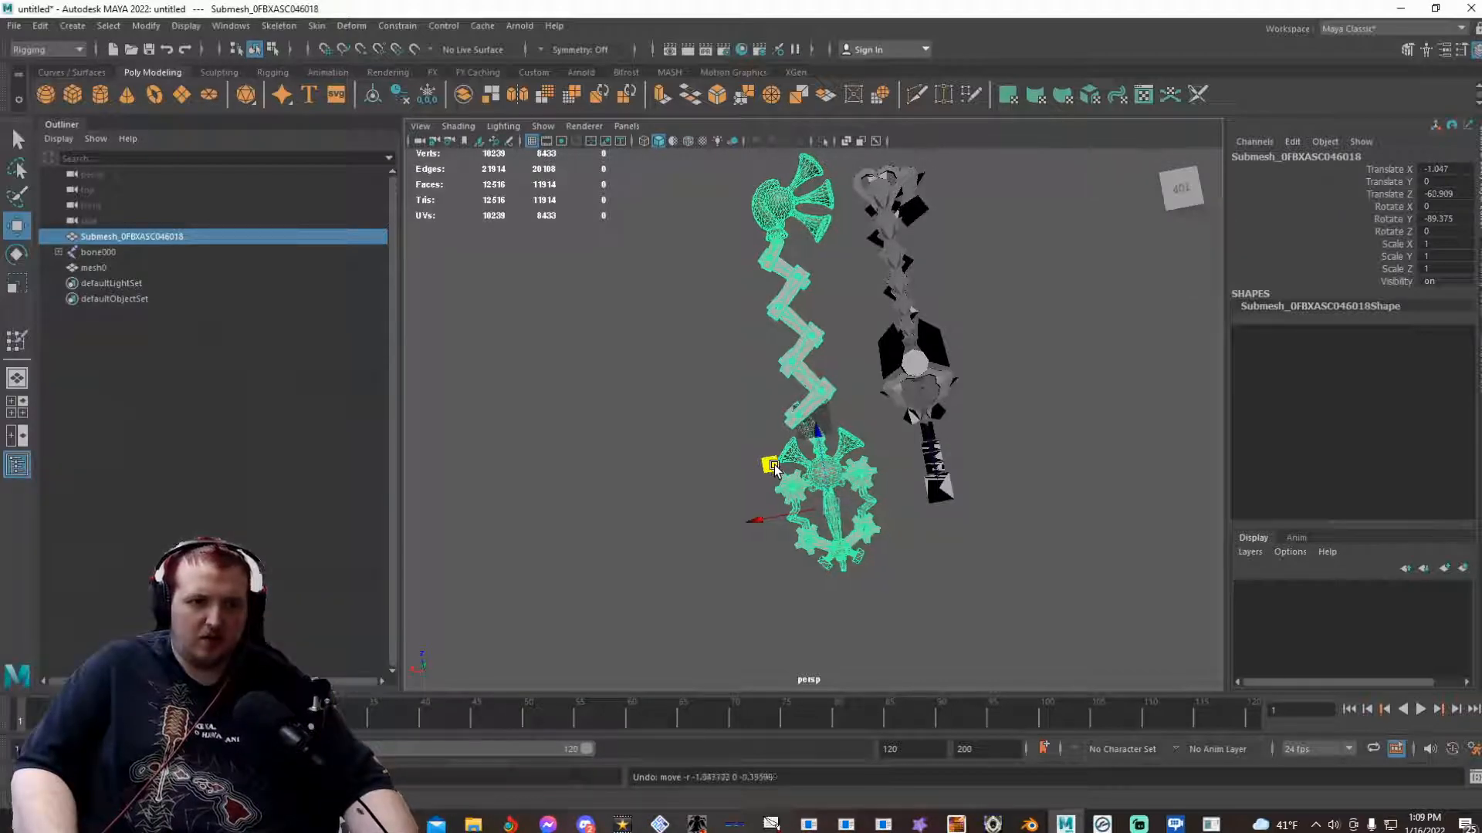
pyautogui.hotkey('ctrl', 'z')
pyautogui.hotkey('ctrl', 'z')
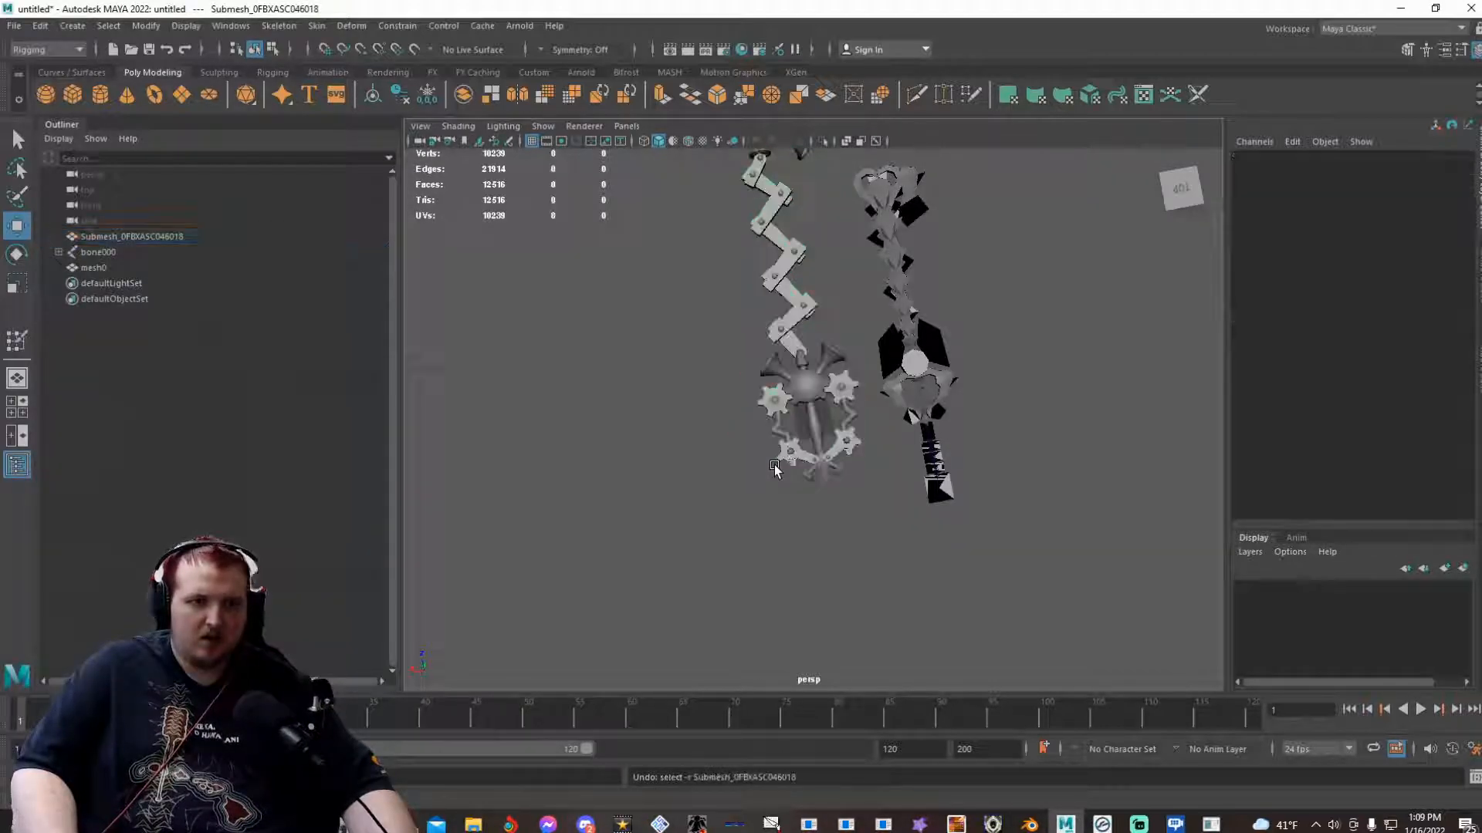
pyautogui.hotkey('shift', 'z')
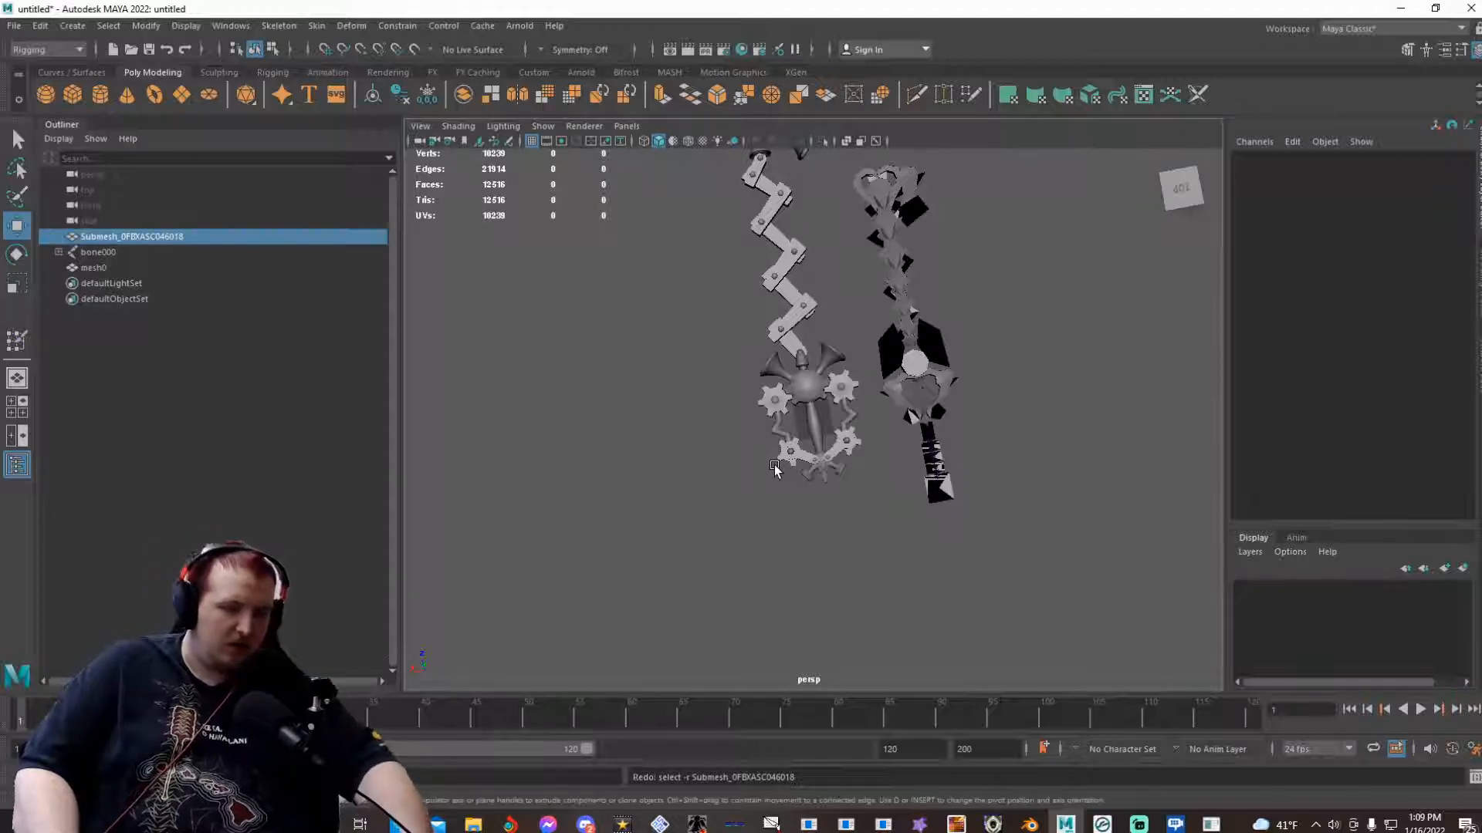
pyautogui.hotkey('shift', 'z')
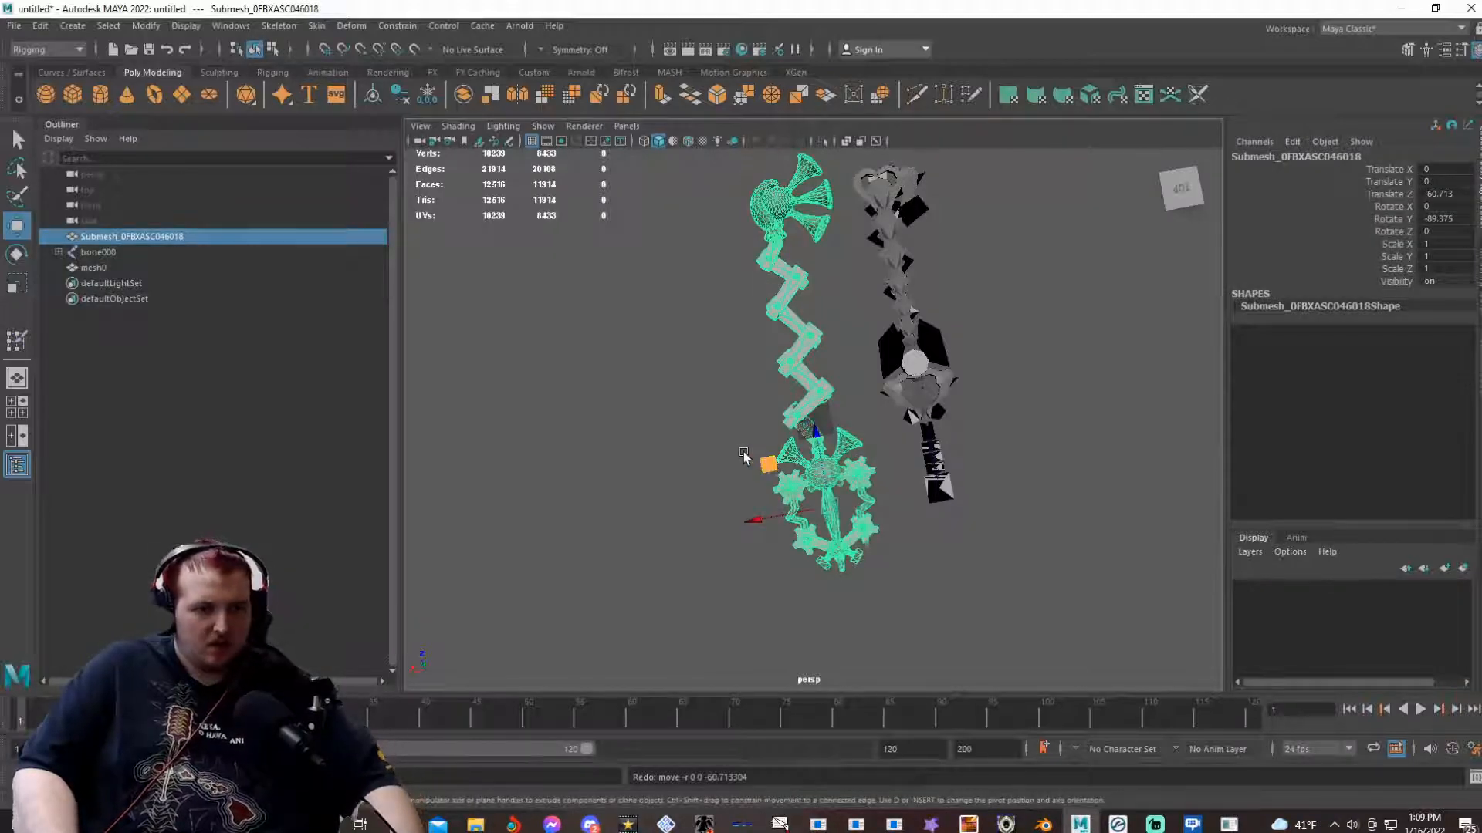
# - Scale the Classic Tone keyblade down to about 0.655 in X and Z and about 0.878 in Y
pyautogui.press('r')
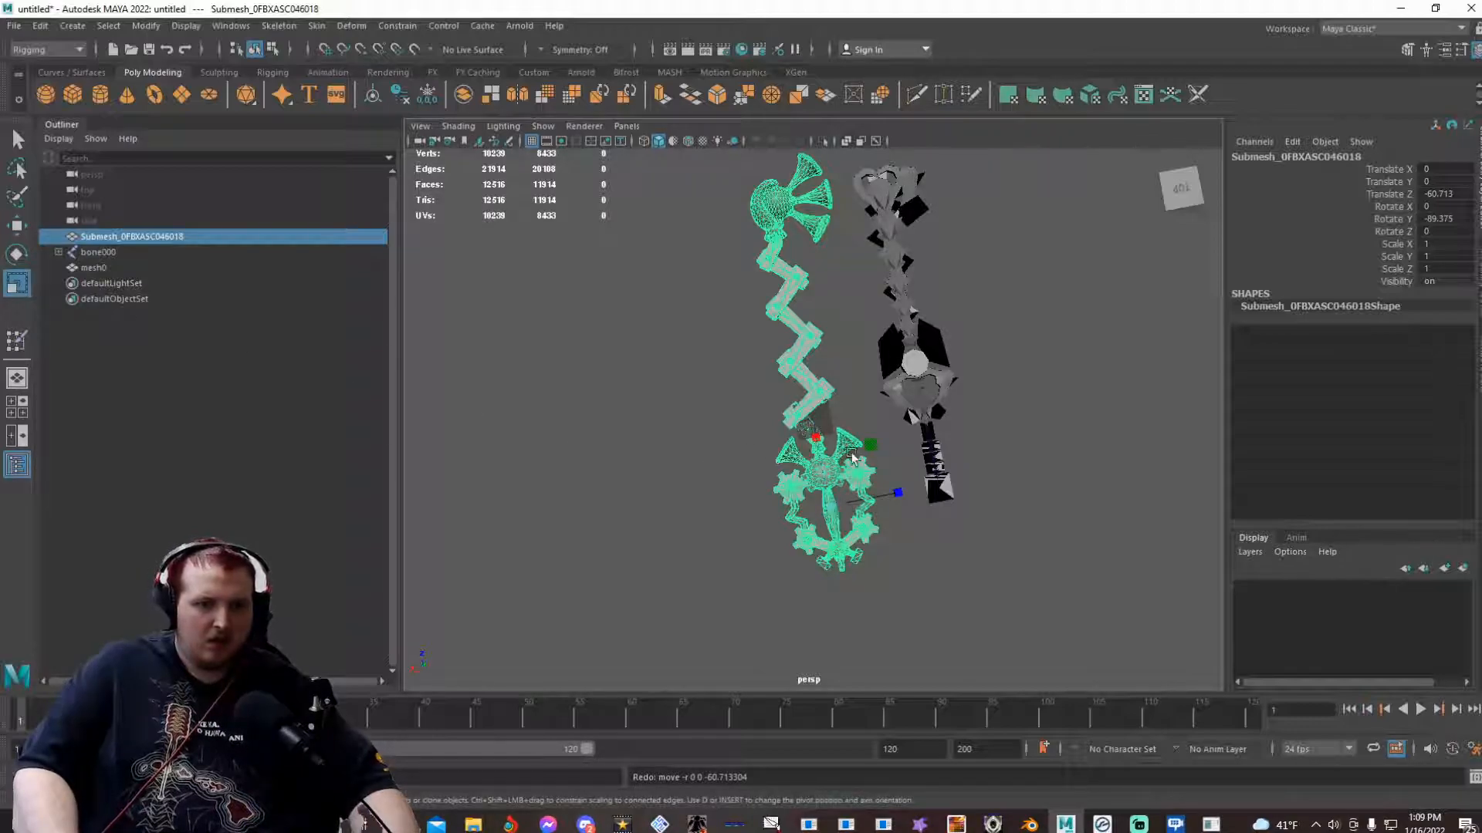
pyautogui.keyDown('ctrl'); pyautogui.click(875, 444); pyautogui.keyUp('ctrl')
pyautogui.keyDown('ctrl'); pyautogui.moveTo(875, 443); pyautogui.dragTo(862, 447); pyautogui.keyUp('ctrl')
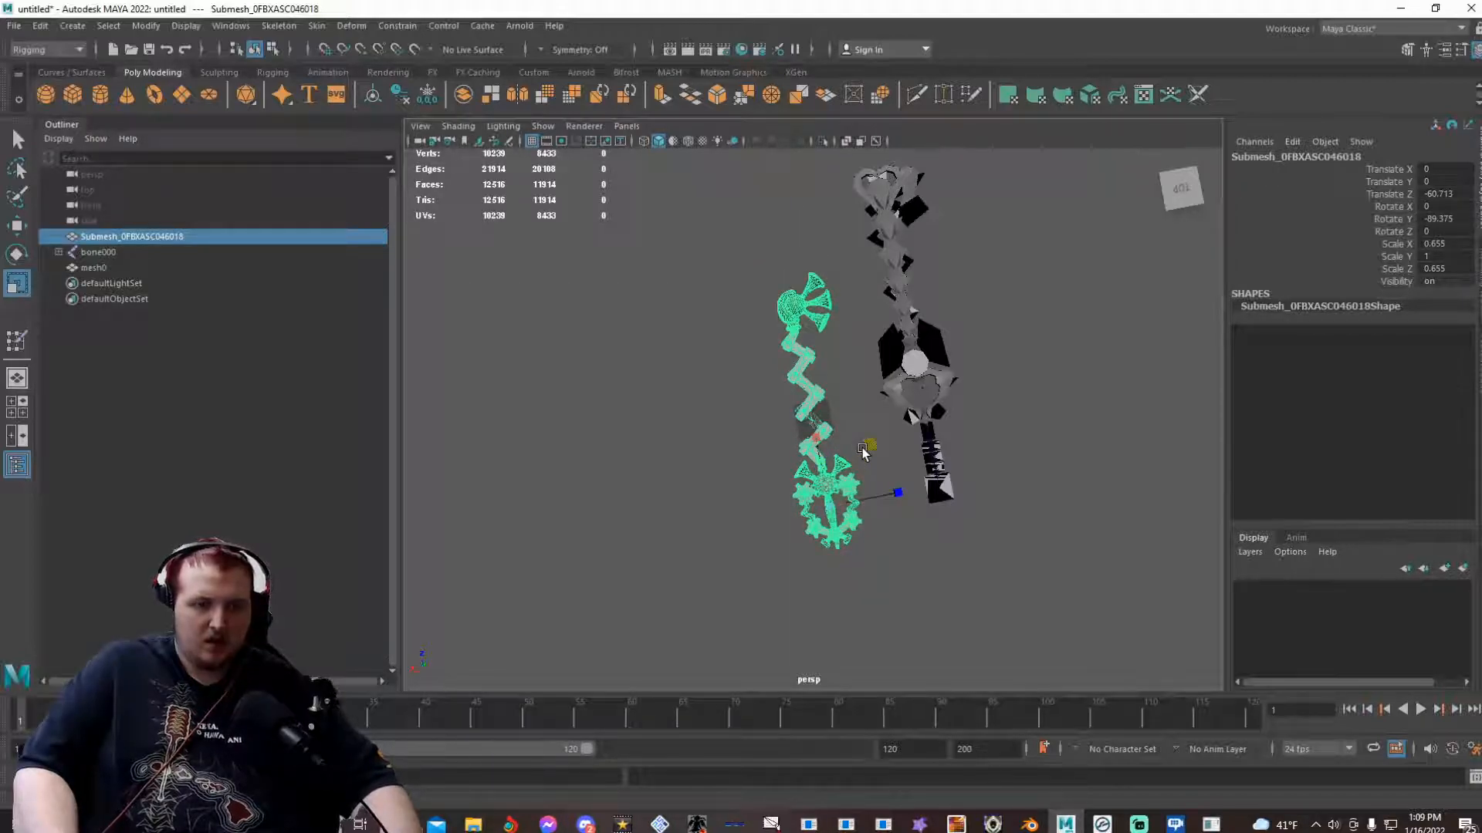
pyautogui.keyDown('alt'); pyautogui.moveTo(733, 497); pyautogui.dragTo(863, 392); pyautogui.keyUp('alt')
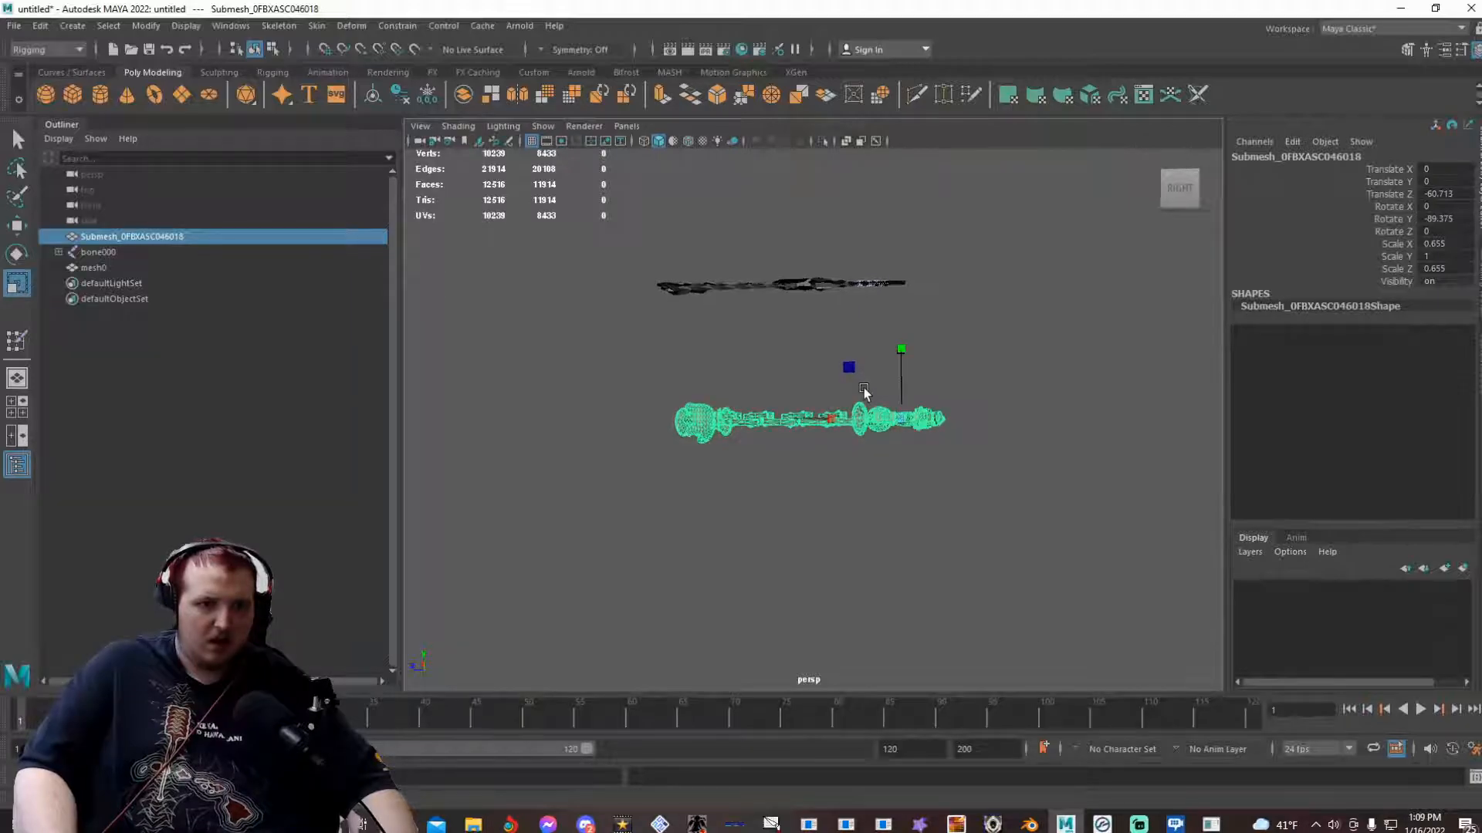
pyautogui.click(904, 352)
pyautogui.moveTo(904, 357); pyautogui.dragTo(899, 365)
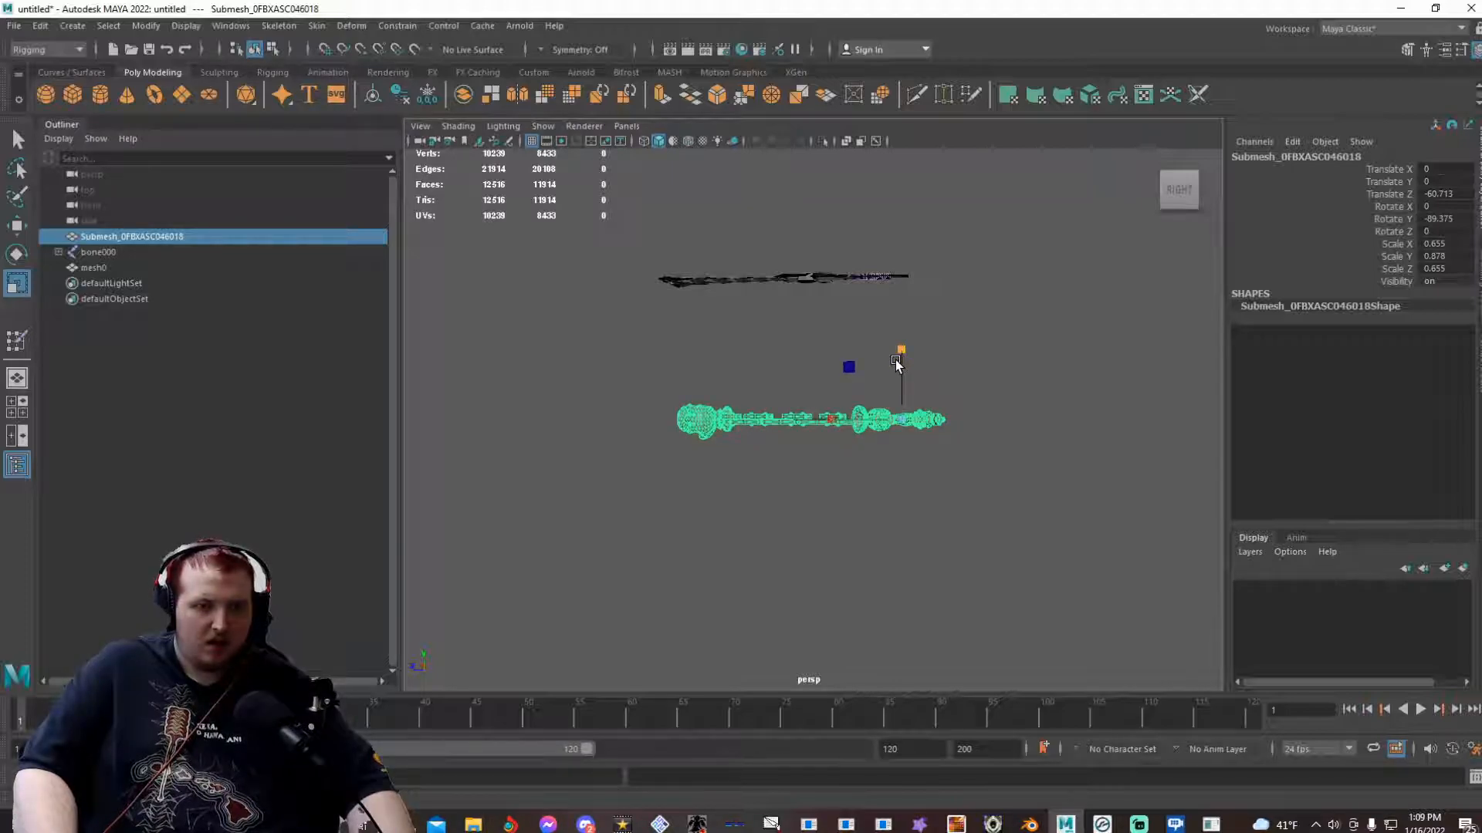
# - Raise the Classic Tone keyblade in Y to about 105.9, level with the Winners Proof keyblade
pyautogui.keyDown('alt'); pyautogui.moveTo(888, 361); pyautogui.dragTo(859, 408); pyautogui.keyUp('alt')
pyautogui.keyDown('alt'); pyautogui.moveTo(919, 389); pyautogui.dragTo(1091, 365); pyautogui.keyUp('alt')
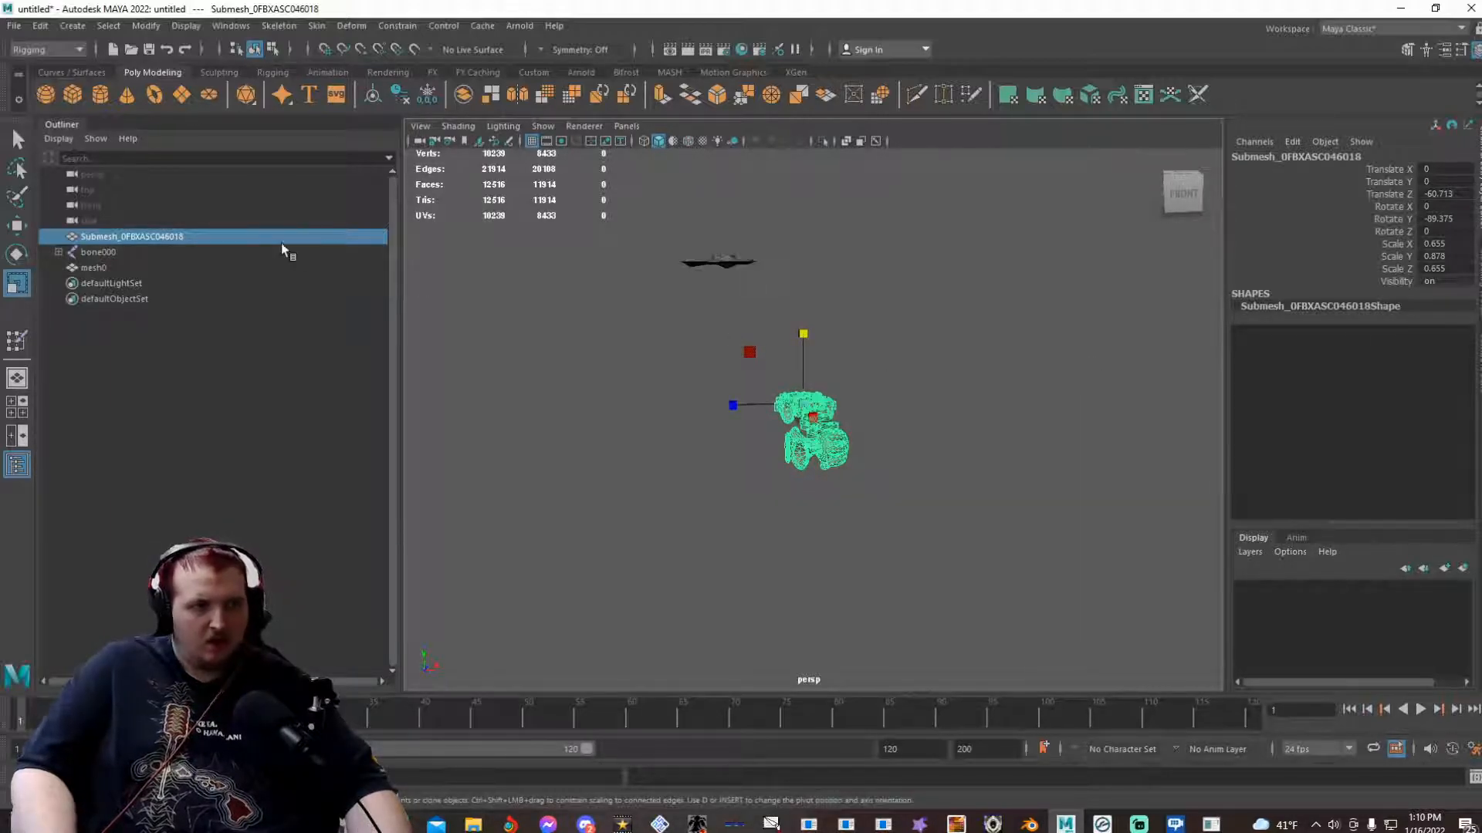
pyautogui.click(16, 227)
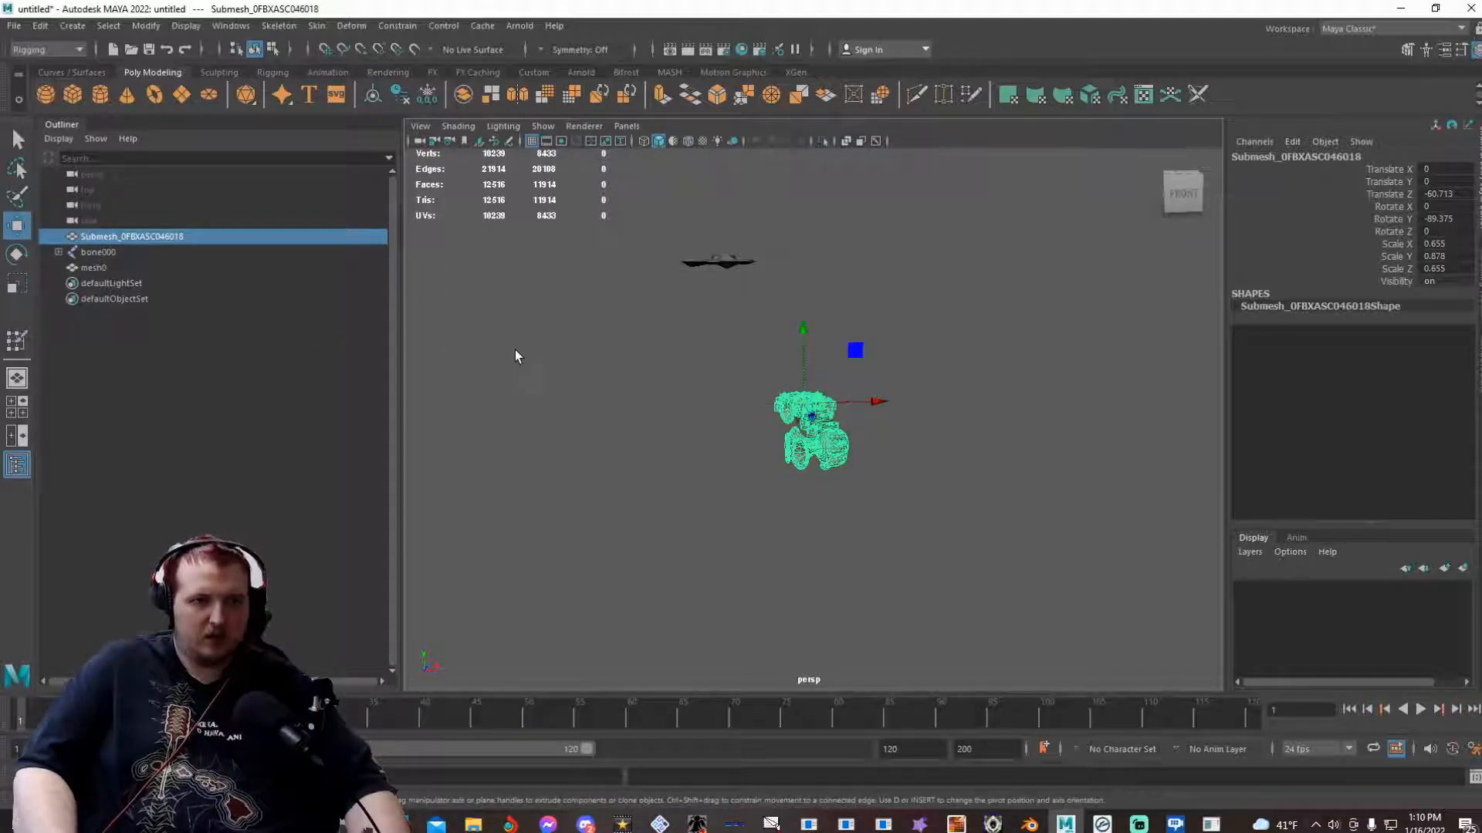
pyautogui.keyDown('alt'); pyautogui.moveTo(516, 354); pyautogui.dragTo(515, 368); pyautogui.keyUp('alt')
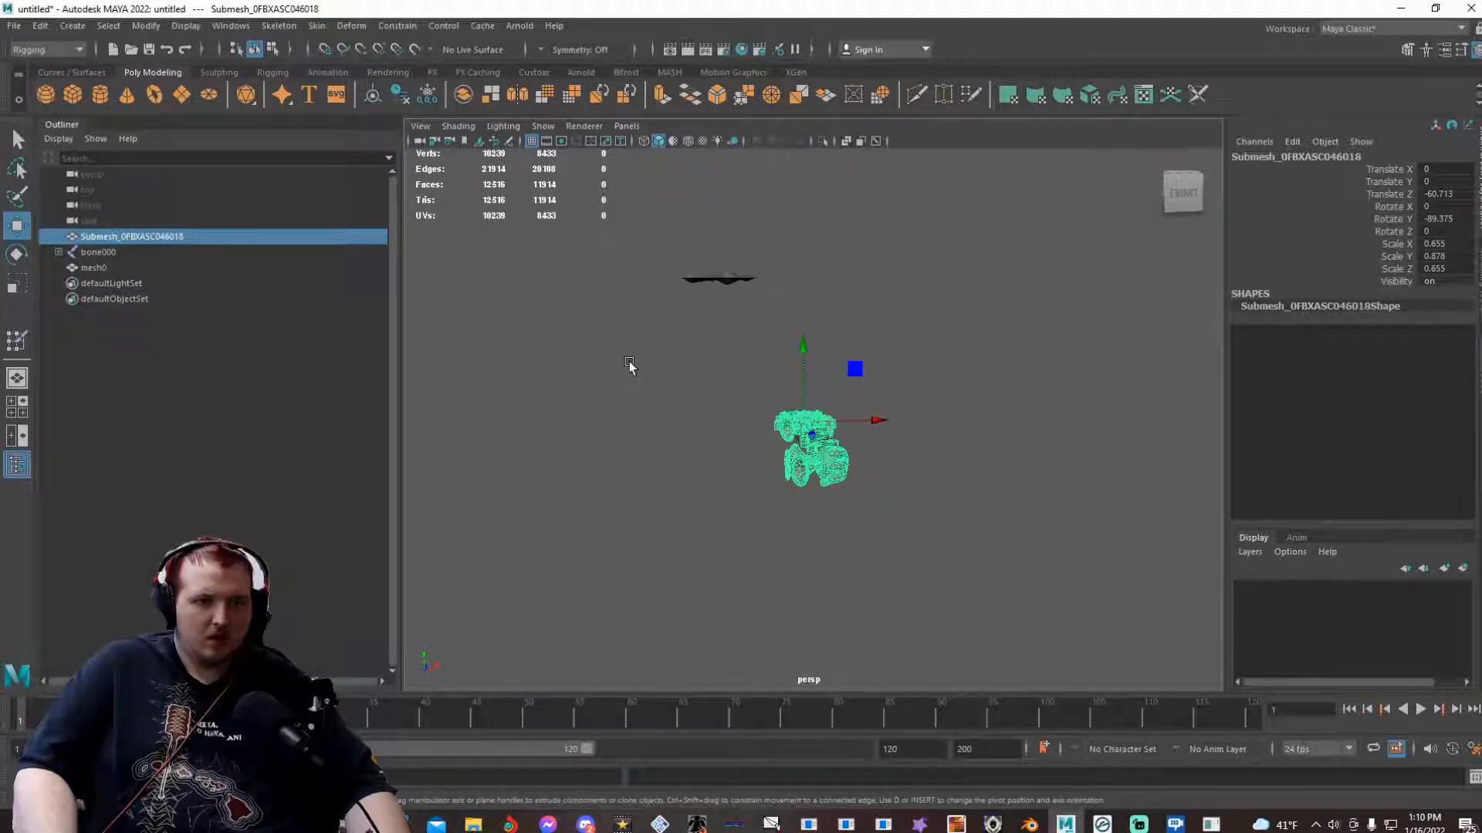
pyautogui.moveTo(803, 349); pyautogui.dragTo(806, 202)
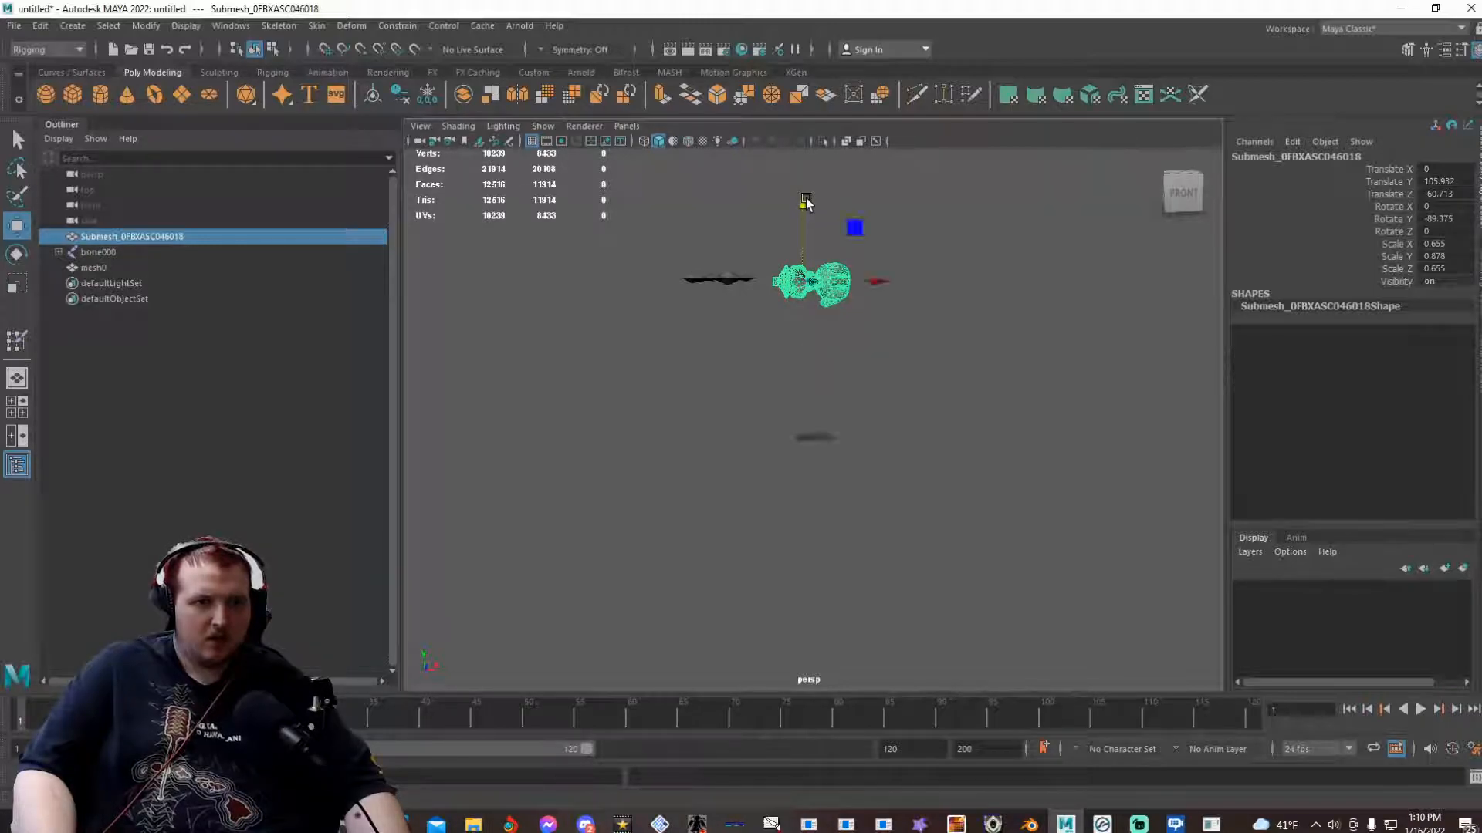
# - Move the Classic Tone keyblade over the Winners Proof keyblade, to about -58.7 in X and -2.6 in Z
pyautogui.keyDown('alt'); pyautogui.moveTo(726, 309); pyautogui.dragTo(365, 395); pyautogui.keyUp('alt')
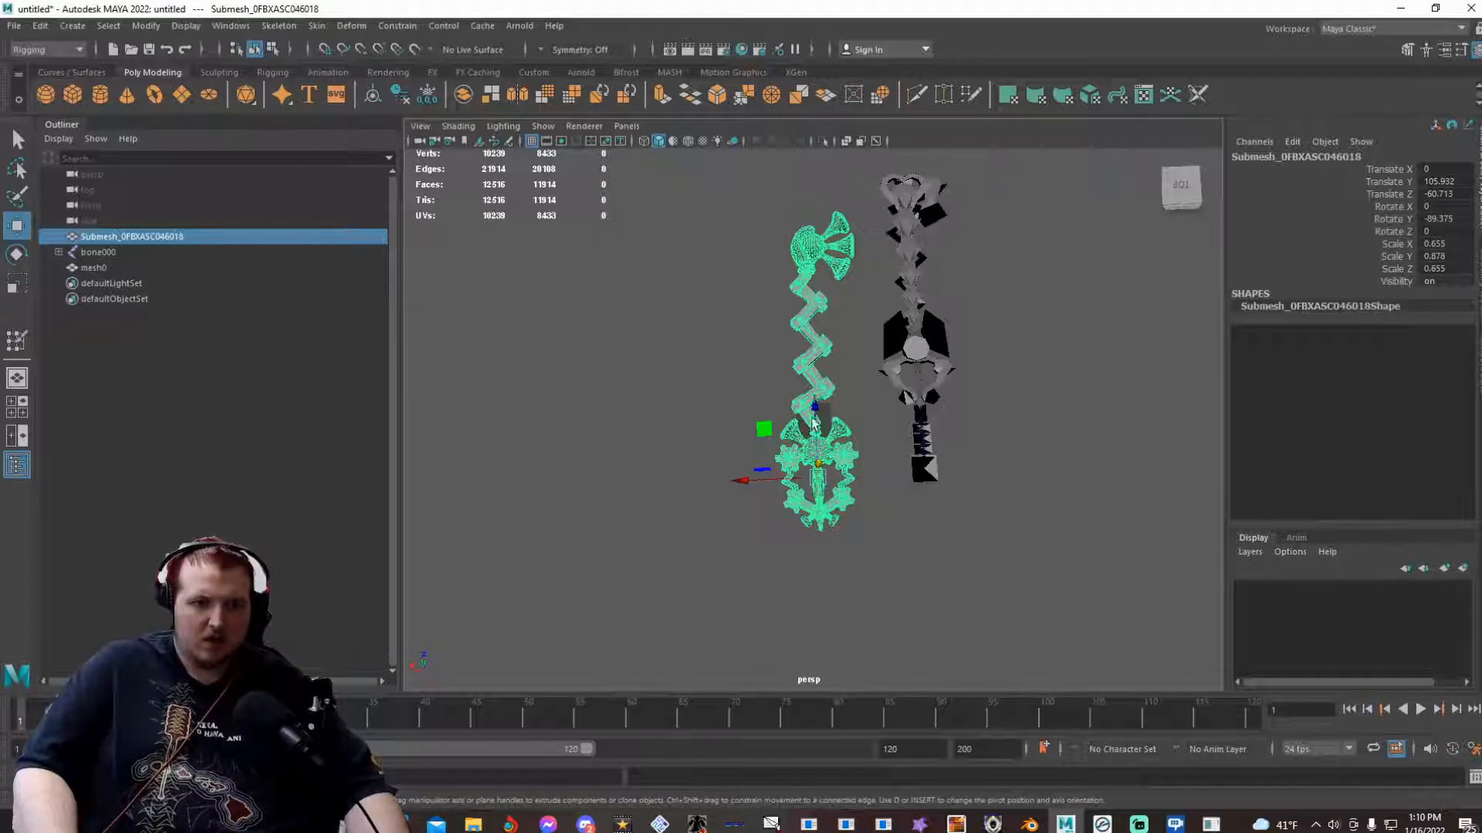
pyautogui.moveTo(816, 421); pyautogui.dragTo(816, 342)
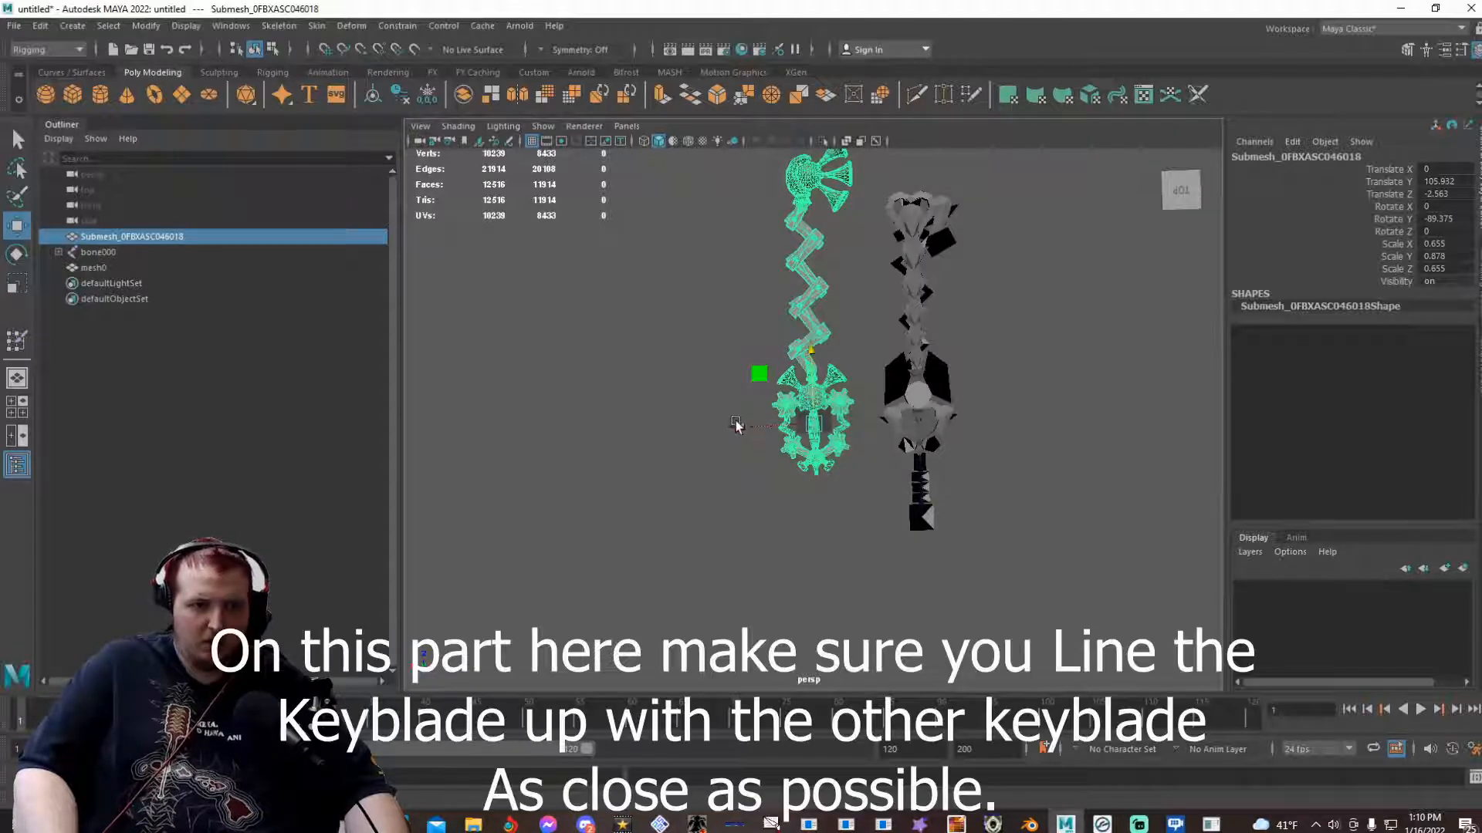
pyautogui.moveTo(735, 423); pyautogui.dragTo(839, 432)
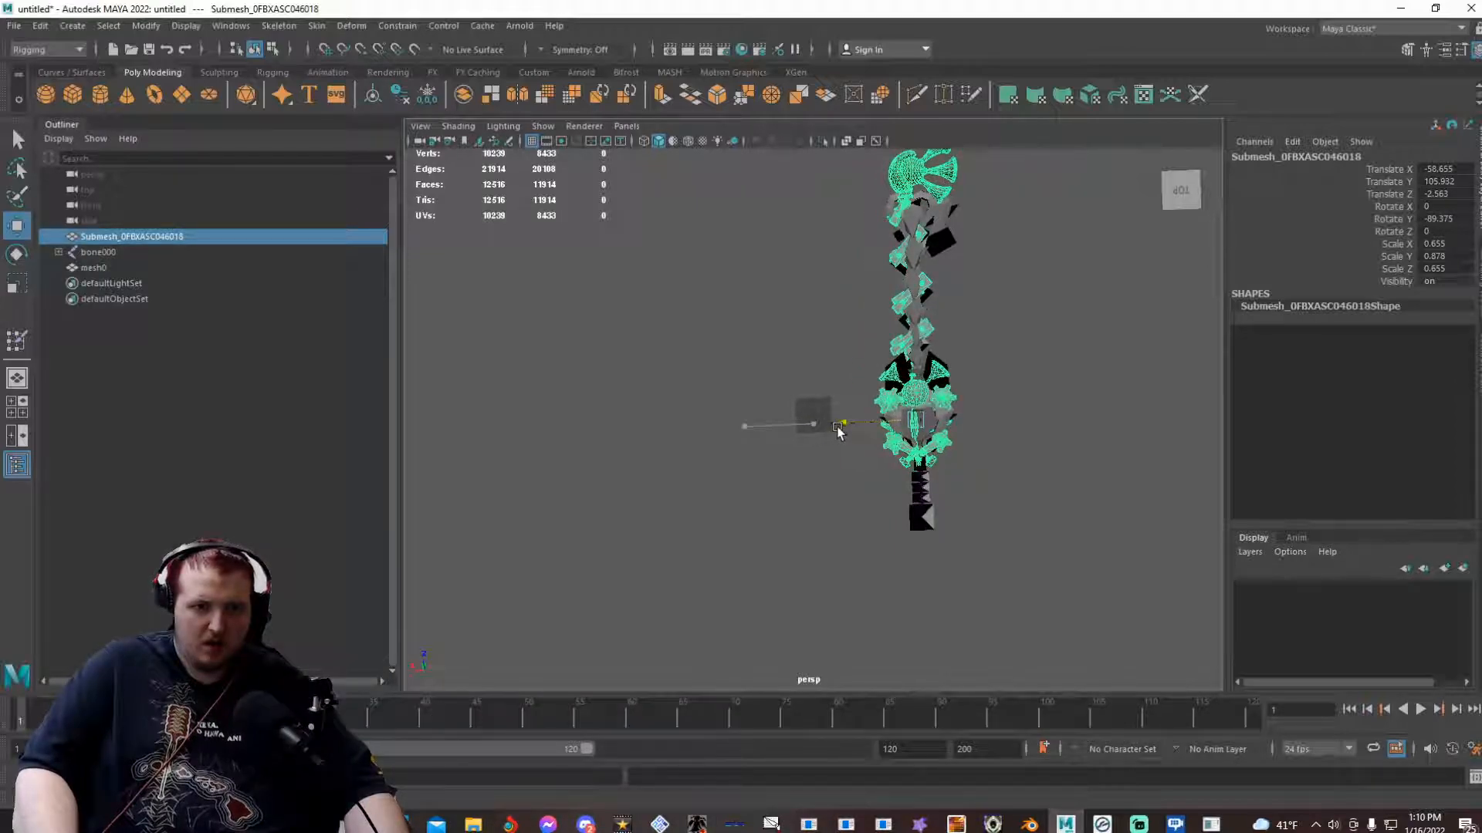
# - Fine-tune the Classic Tone keyblade's alignment over the Winners Proof guard, to about -59.7 in X and 0.9 in Z
pyautogui.scroll(2, 838, 433)
pyautogui.scroll(2, 838, 431)
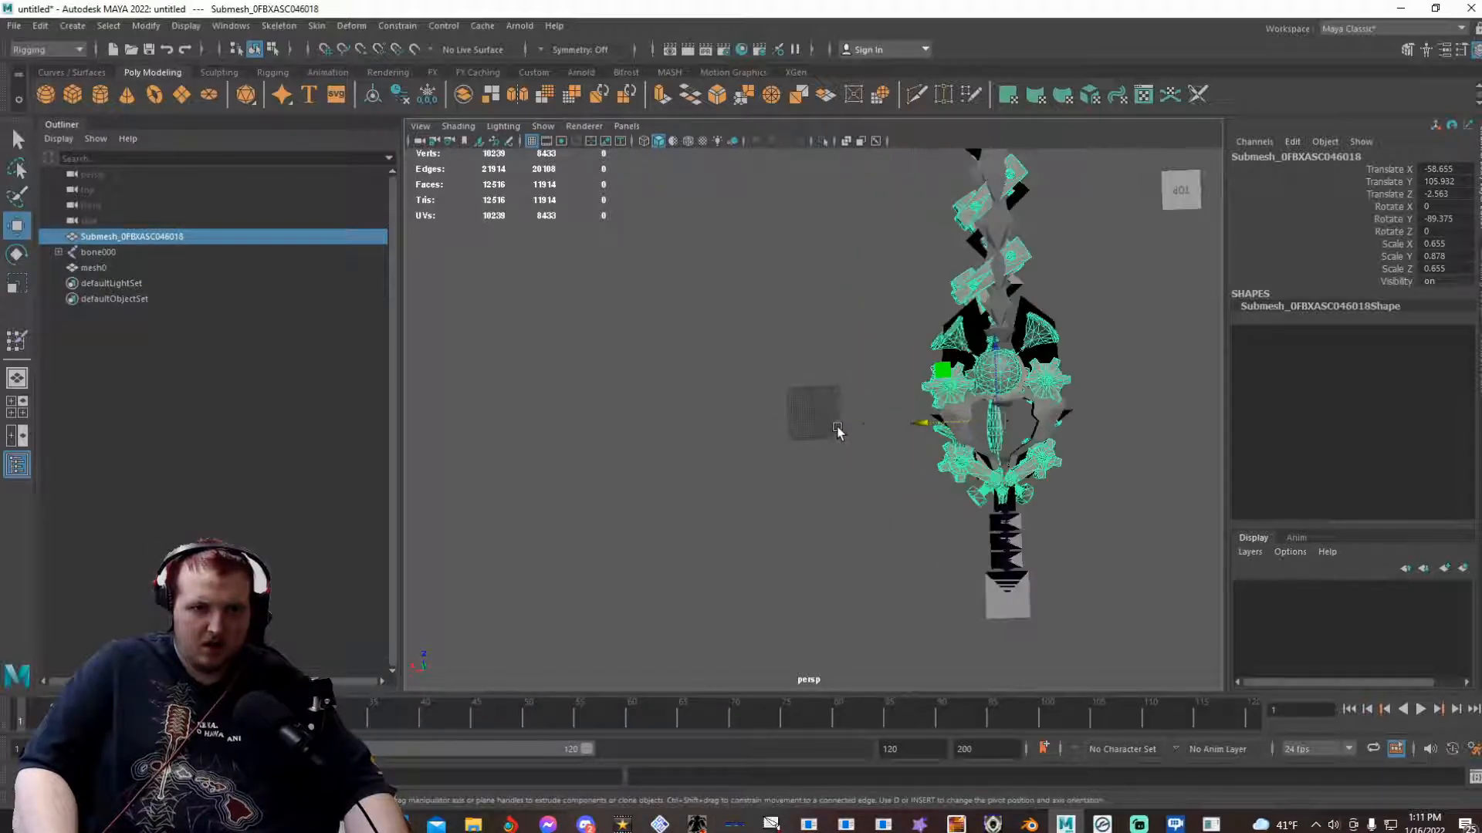
pyautogui.keyDown('alt'); pyautogui.moveTo(837, 427); pyautogui.dragTo(760, 446, button='middle'); pyautogui.keyUp('alt')
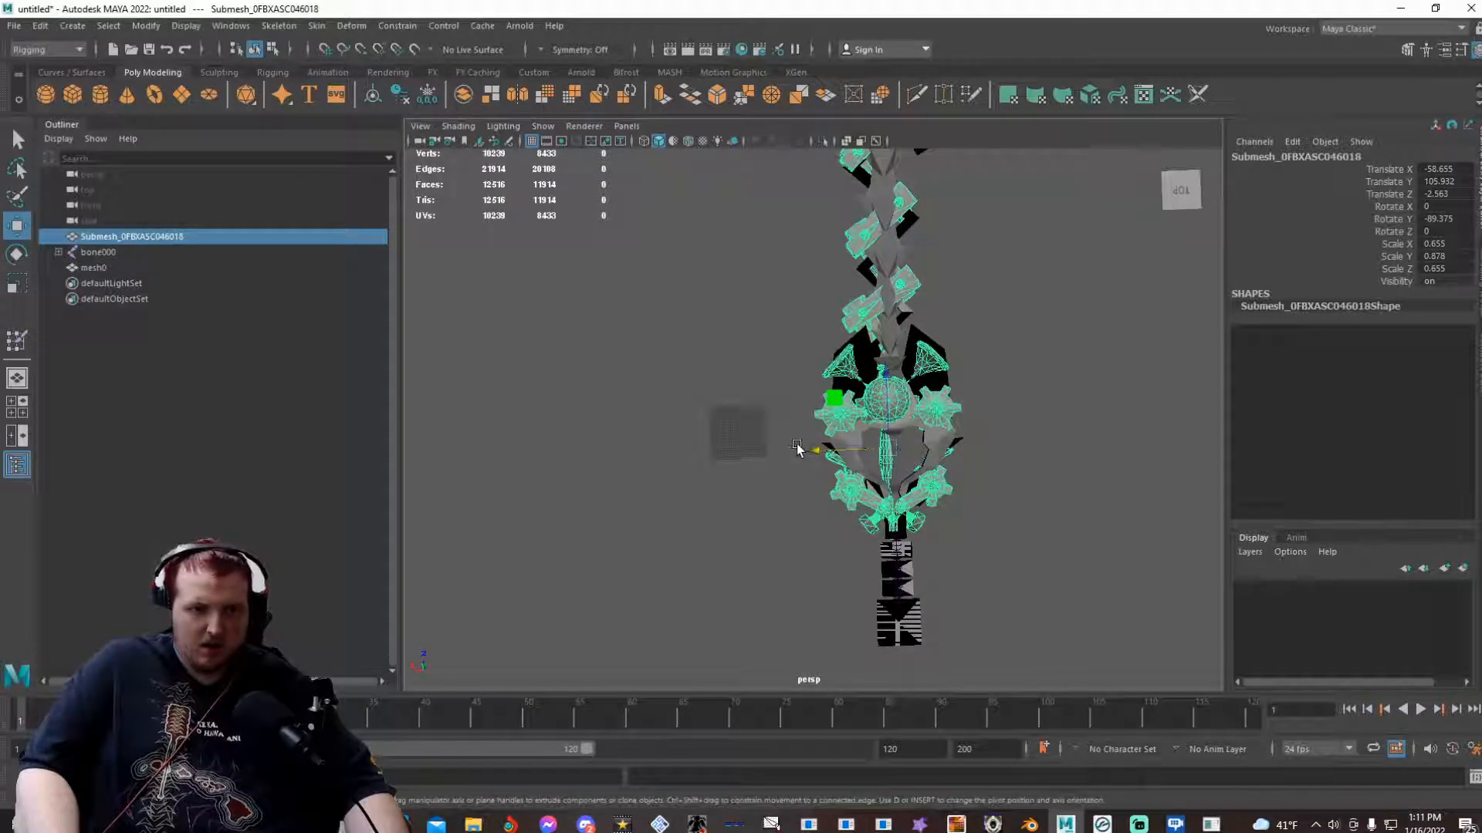
pyautogui.moveTo(808, 443); pyautogui.dragTo(811, 446)
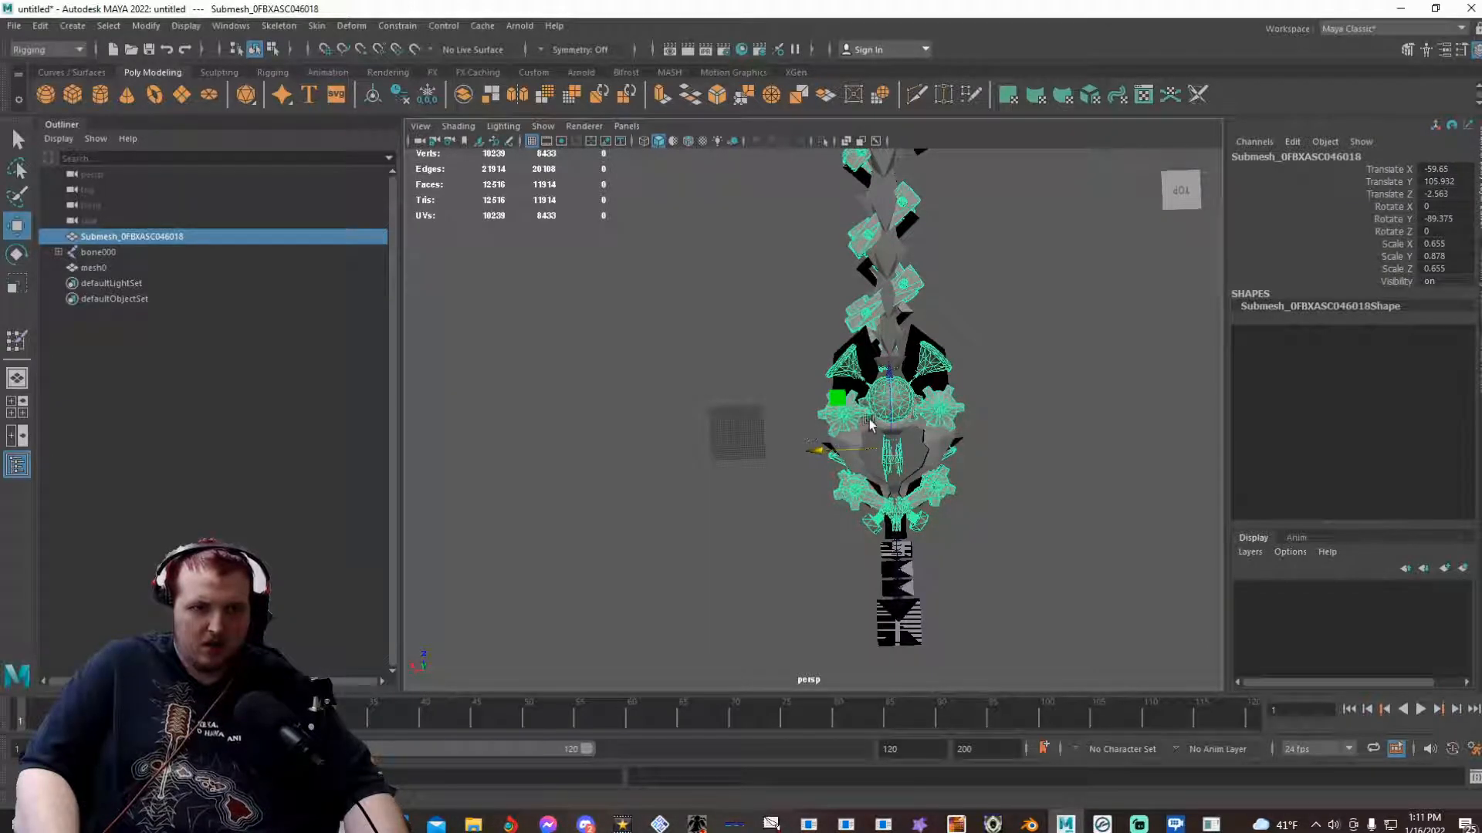
pyautogui.moveTo(889, 416); pyautogui.dragTo(890, 404)
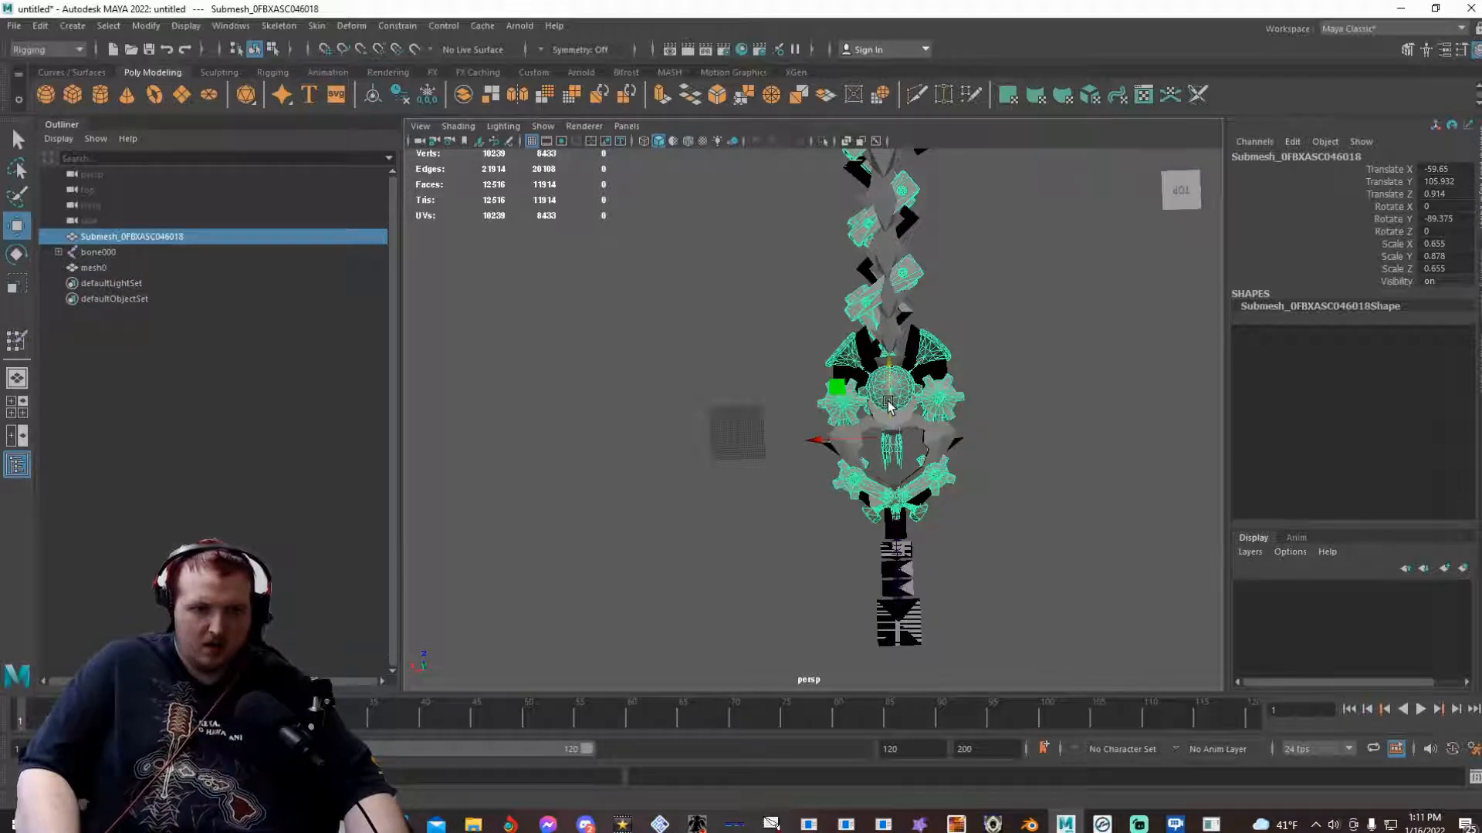
# - Delete the Winners Proof mesh while keeping its bones, and move the Classic Tone keyblade to about 7.0 in Z
pyautogui.click(891, 331)
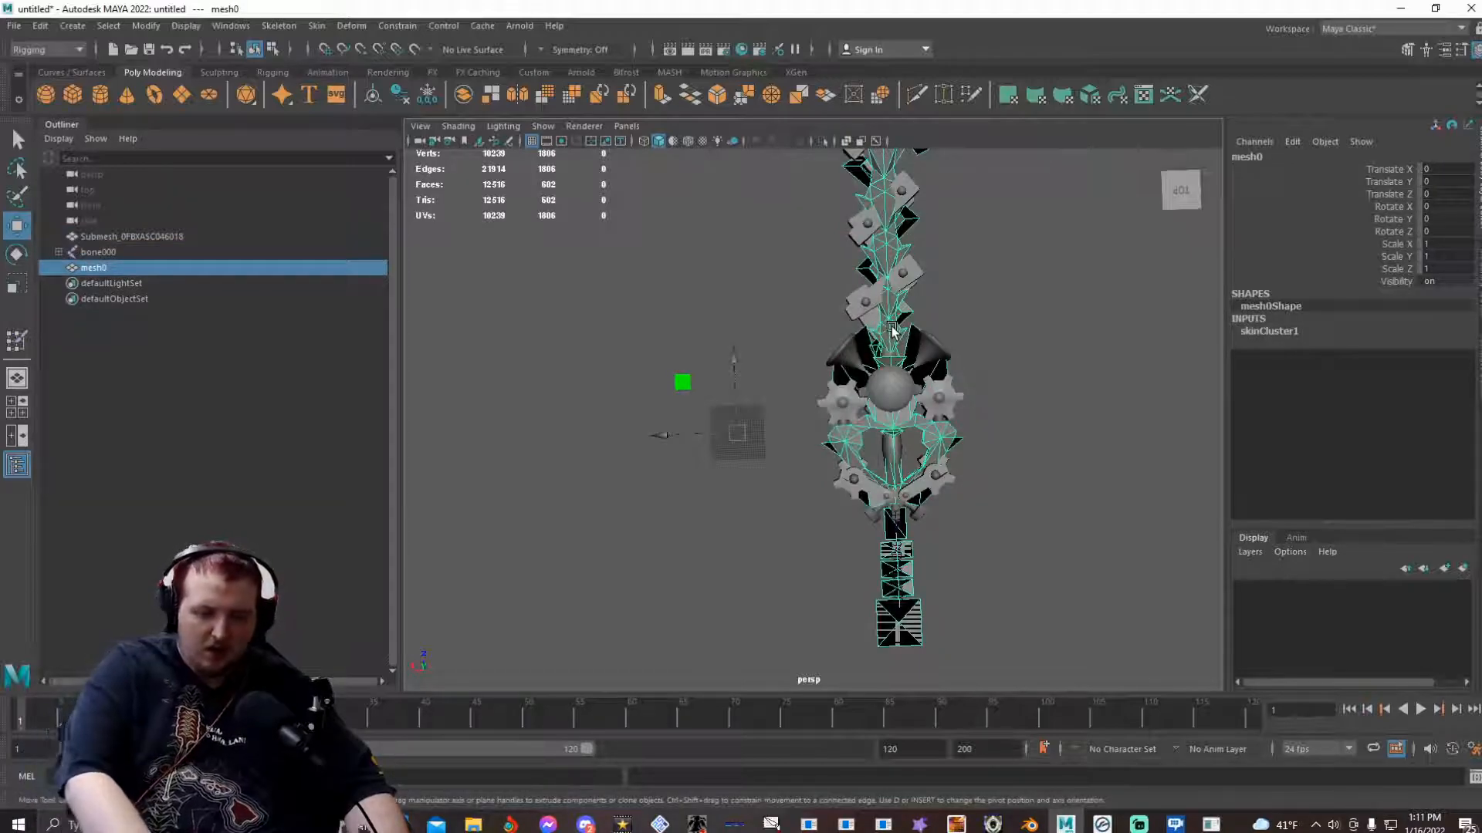
pyautogui.press('Delete')
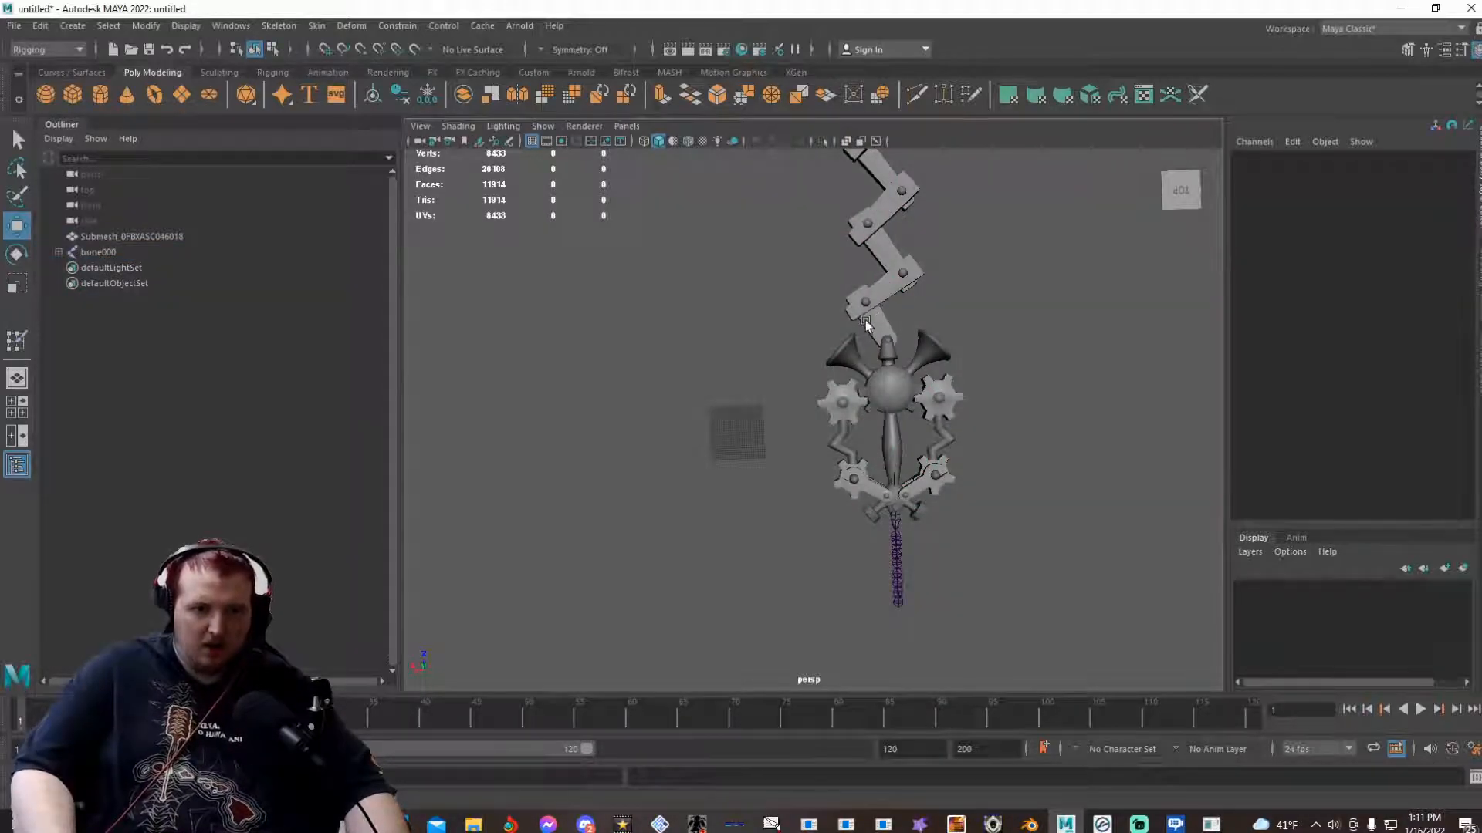
pyautogui.scroll(2, 864, 321)
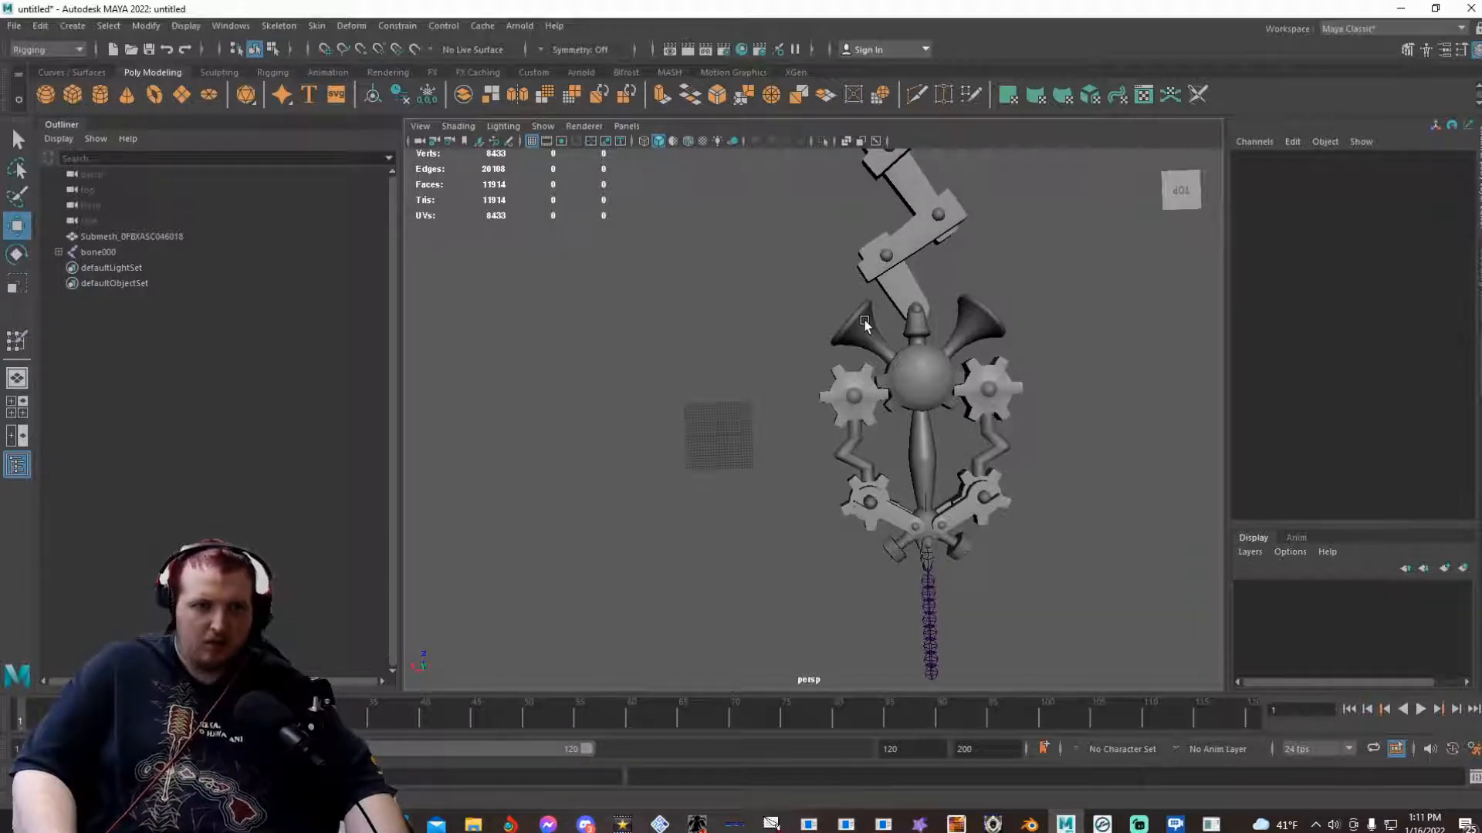
pyautogui.click(864, 324)
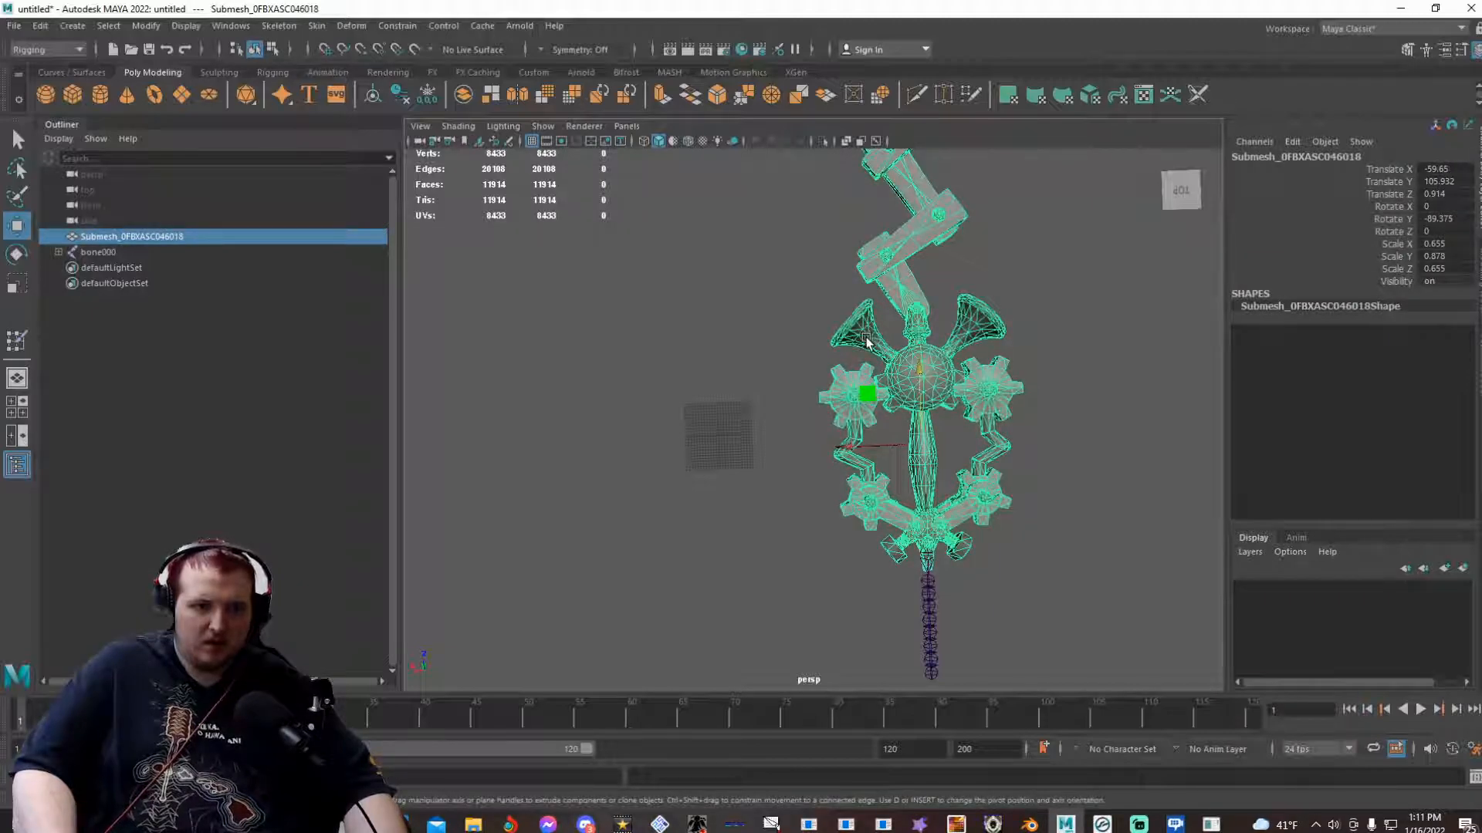
pyautogui.moveTo(911, 370); pyautogui.dragTo(913, 344)
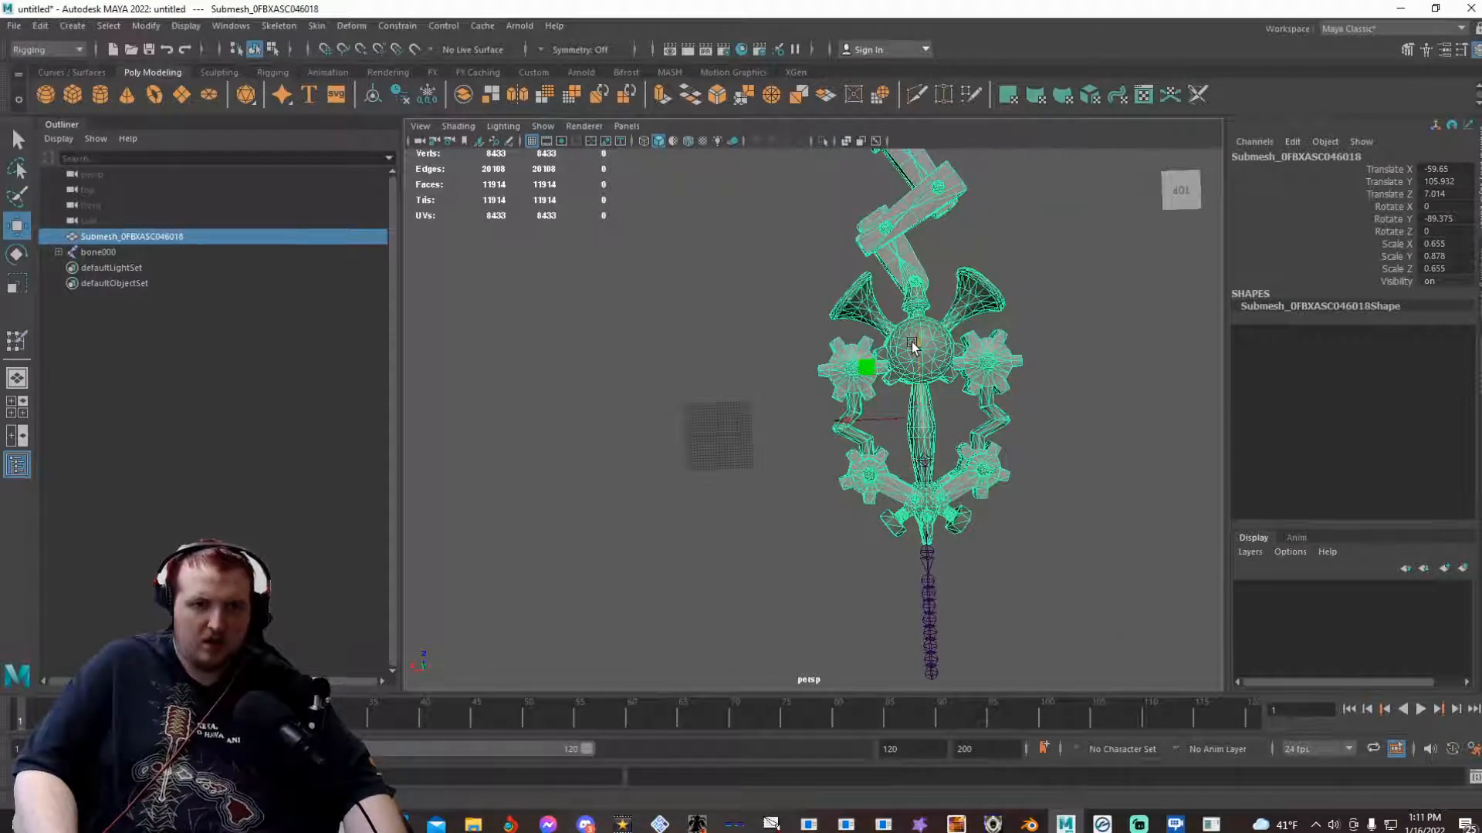
pyautogui.scroll(-2, 912, 343)
pyautogui.scroll(-2, 911, 345)
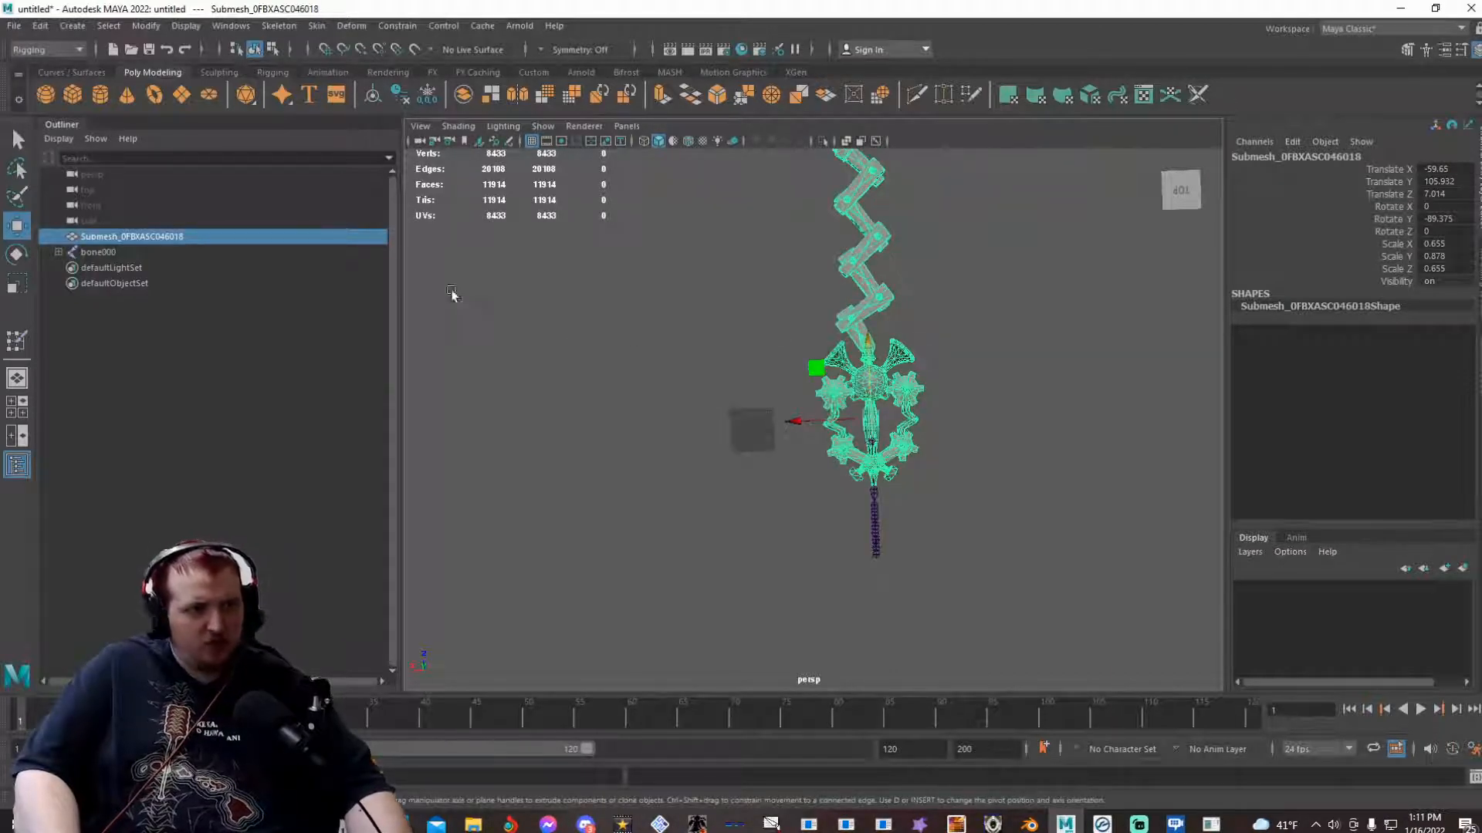
# - Bind the Classic Tone mesh to the bone000 hierarchy with Interactive Bind Skin, using closest volume and max influences of 1
pyautogui.keyDown('ctrl'); pyautogui.click(289, 261); pyautogui.keyUp('ctrl')
pyautogui.keyDown('ctrl'); pyautogui.click(289, 261); pyautogui.keyUp('ctrl')
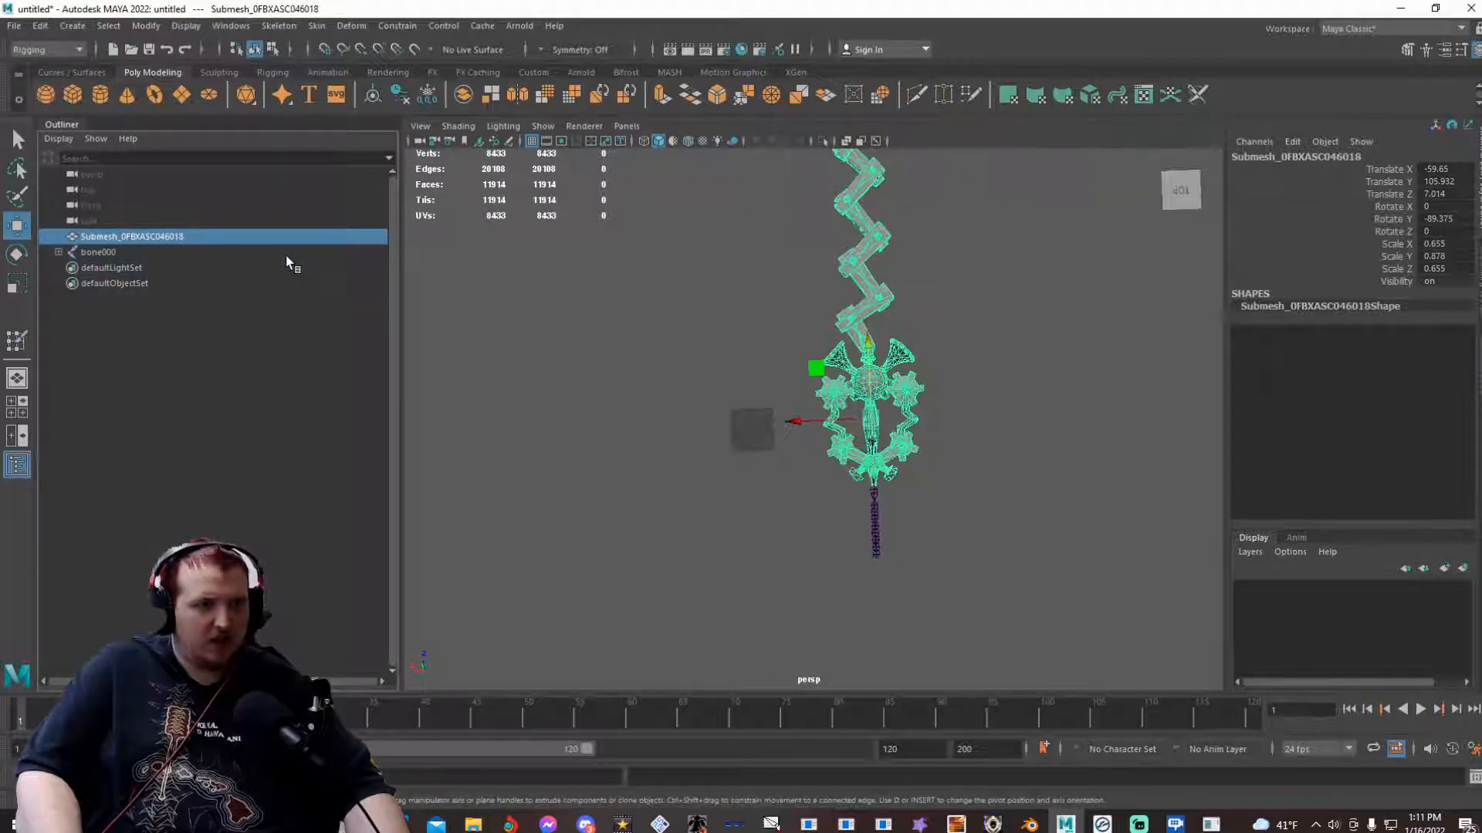
pyautogui.keyDown('ctrl'); pyautogui.click(284, 253); pyautogui.keyUp('ctrl')
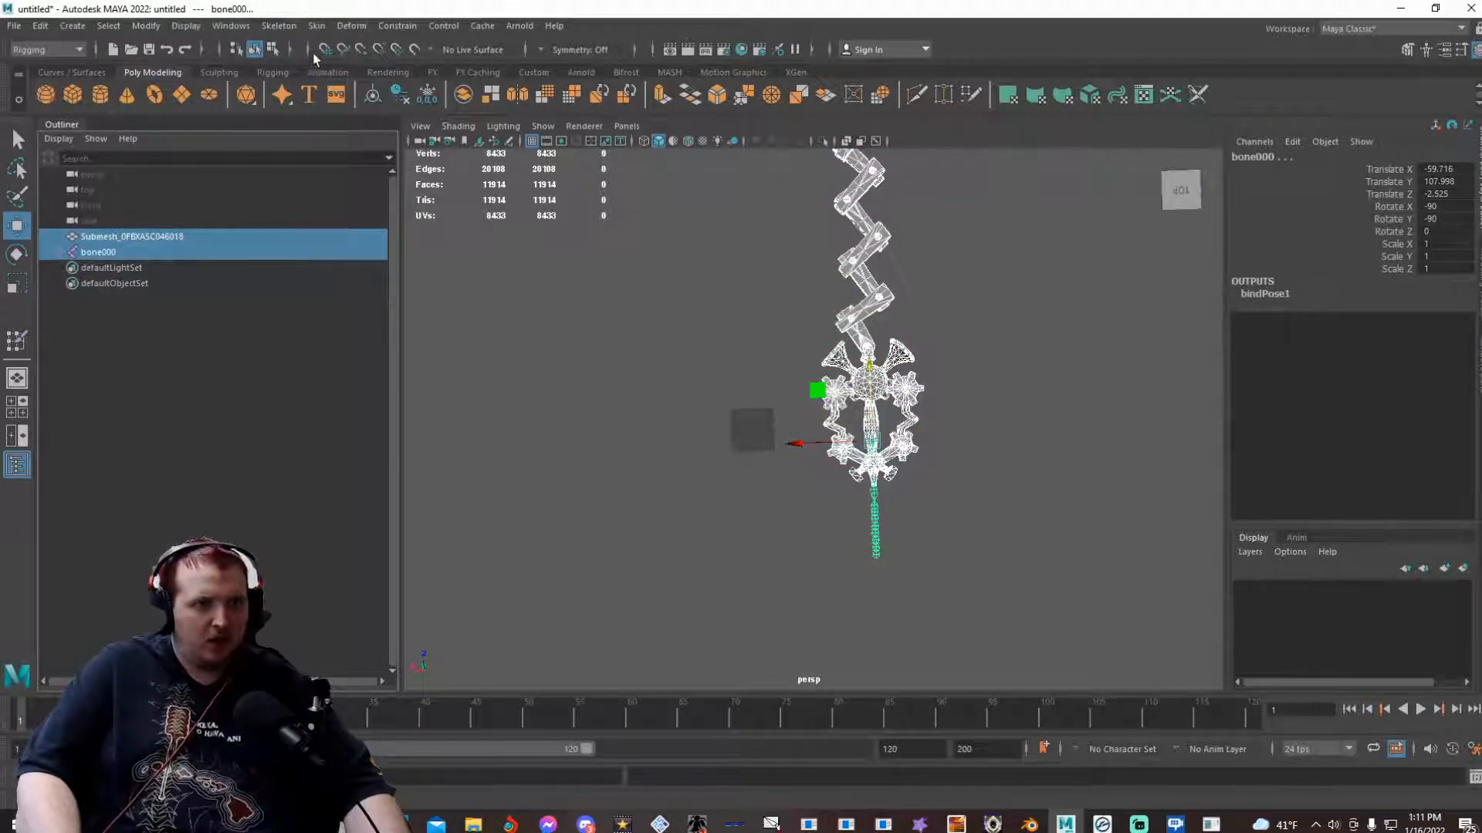
pyautogui.click(316, 26)
pyautogui.click(316, 26)
pyautogui.click(316, 26)
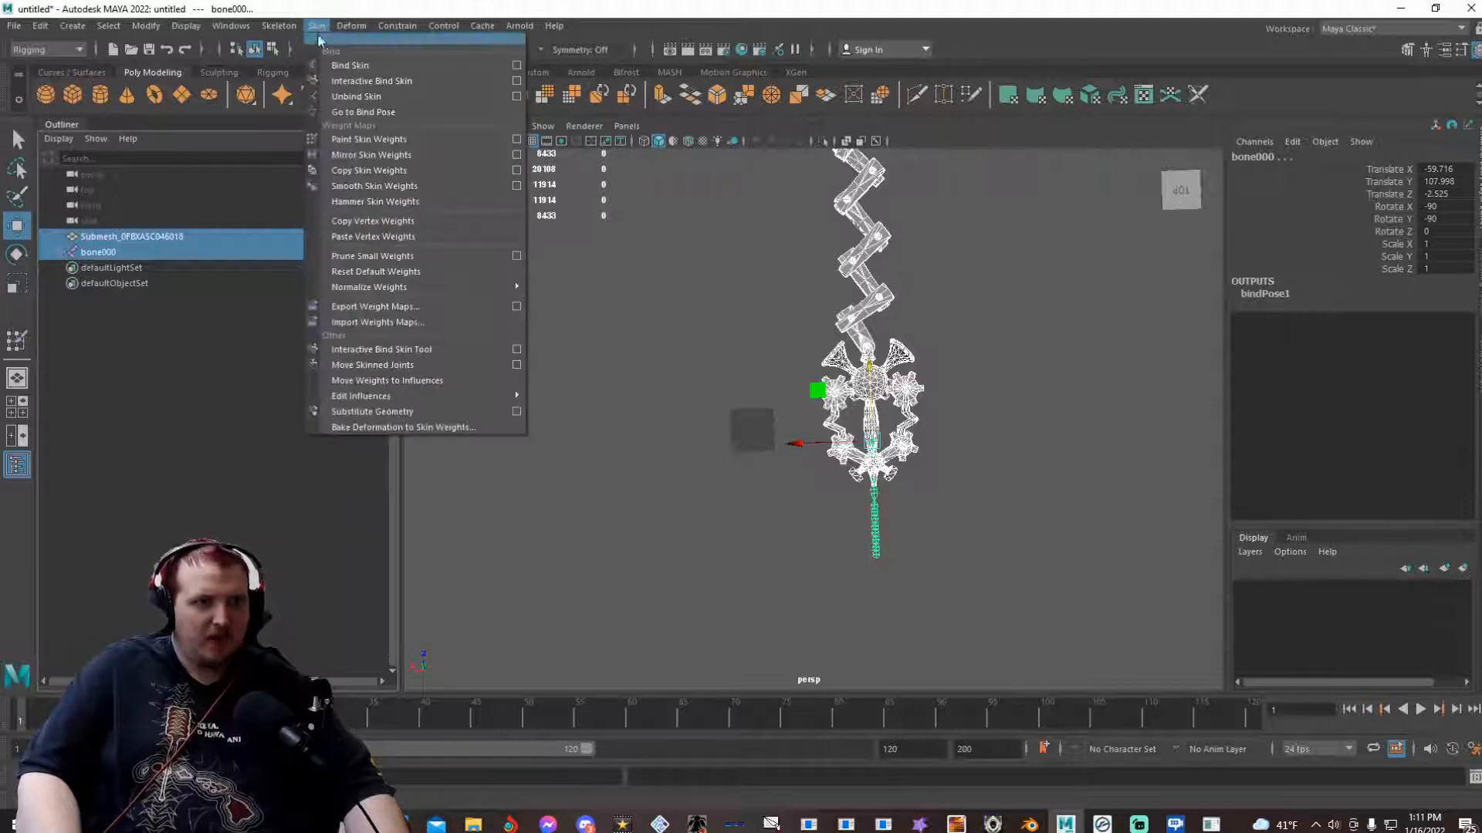
pyautogui.click(516, 81)
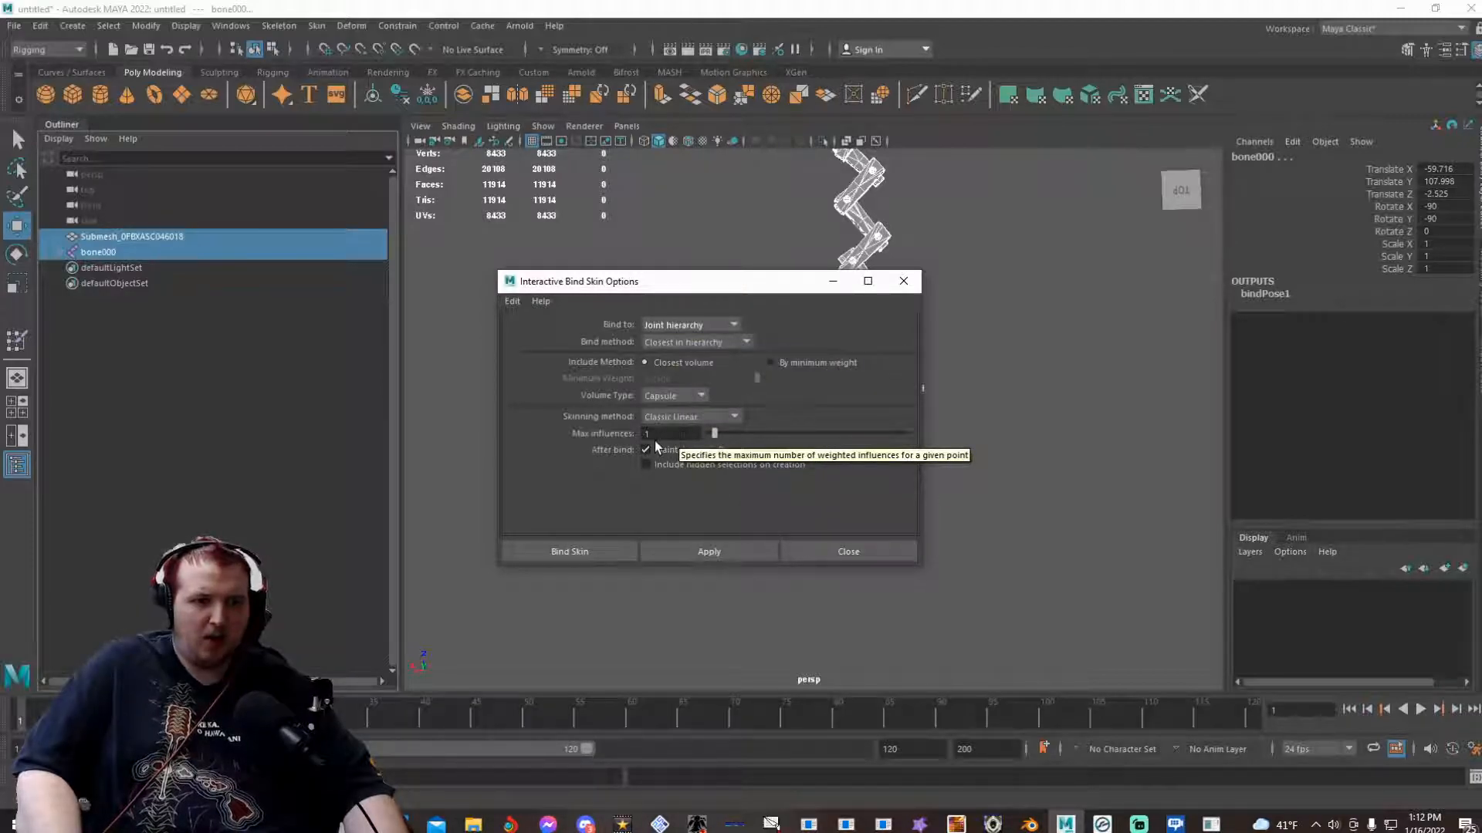
pyautogui.click(596, 542)
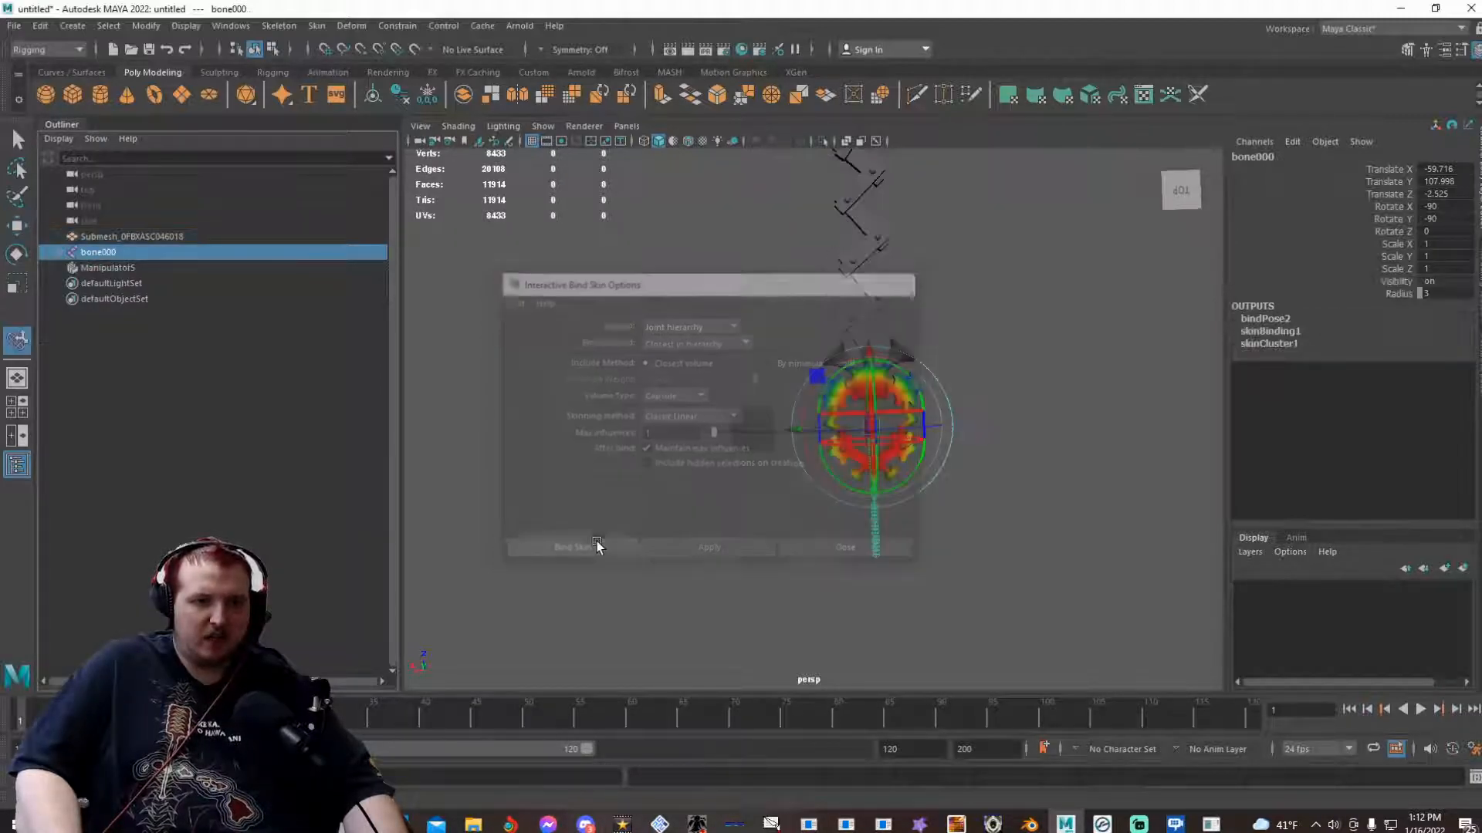
# - Open the Paint Skin Weights settings for the Classic Tone mesh and flood bone000 and bone001 with a replace value of 0
pyautogui.click(317, 238)
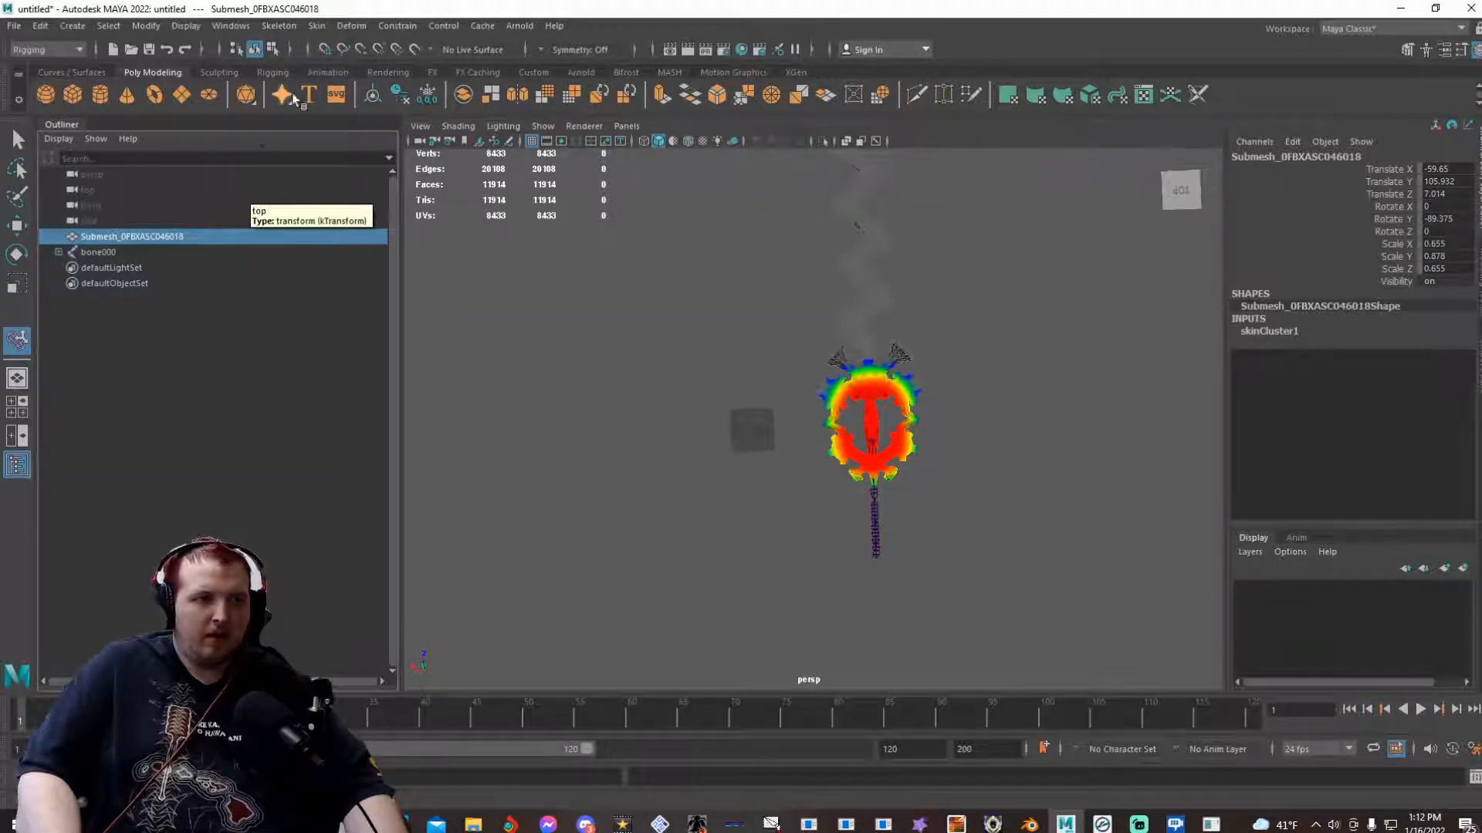
pyautogui.click(317, 26)
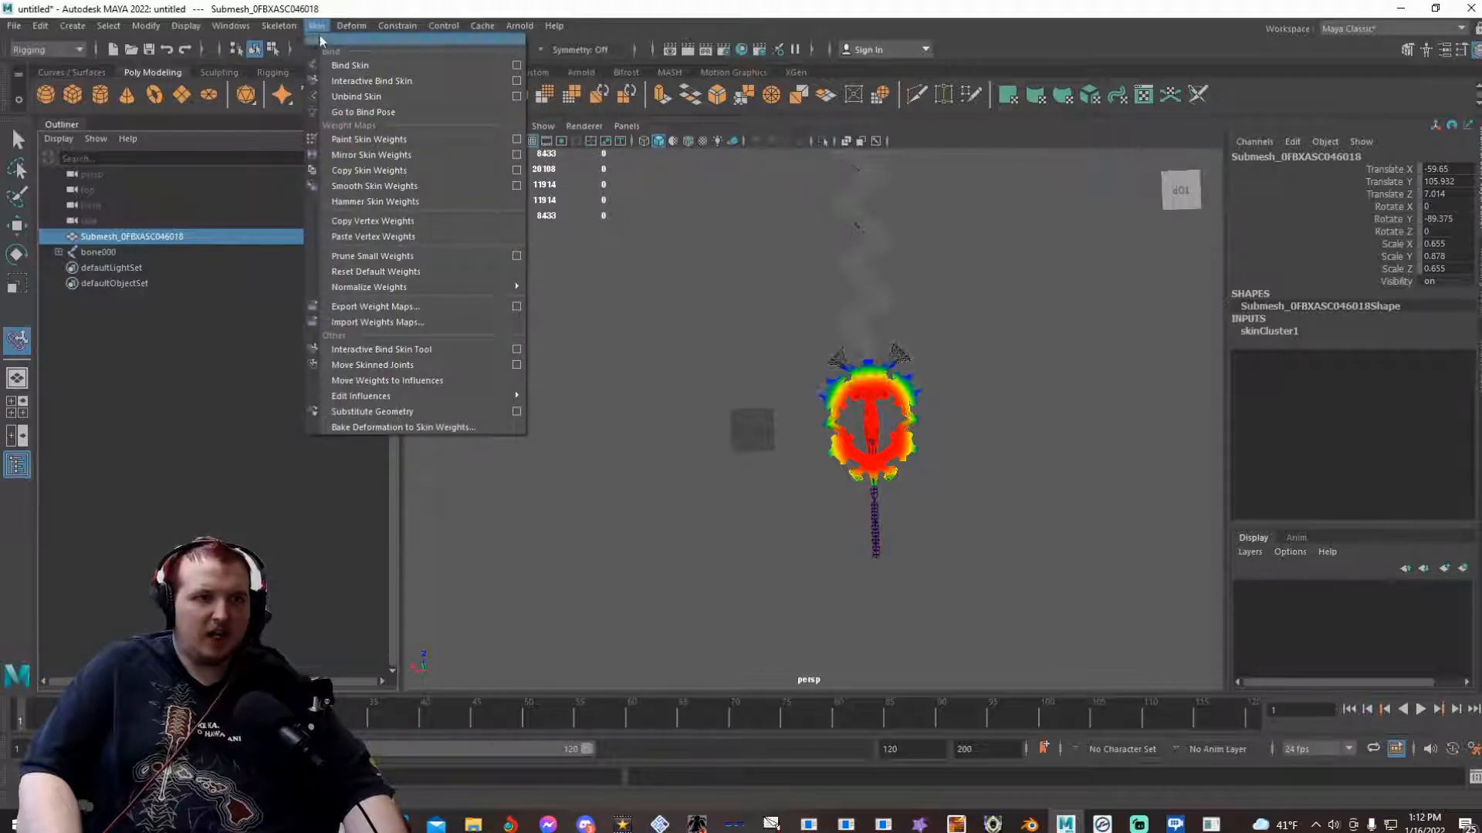
pyautogui.click(517, 141)
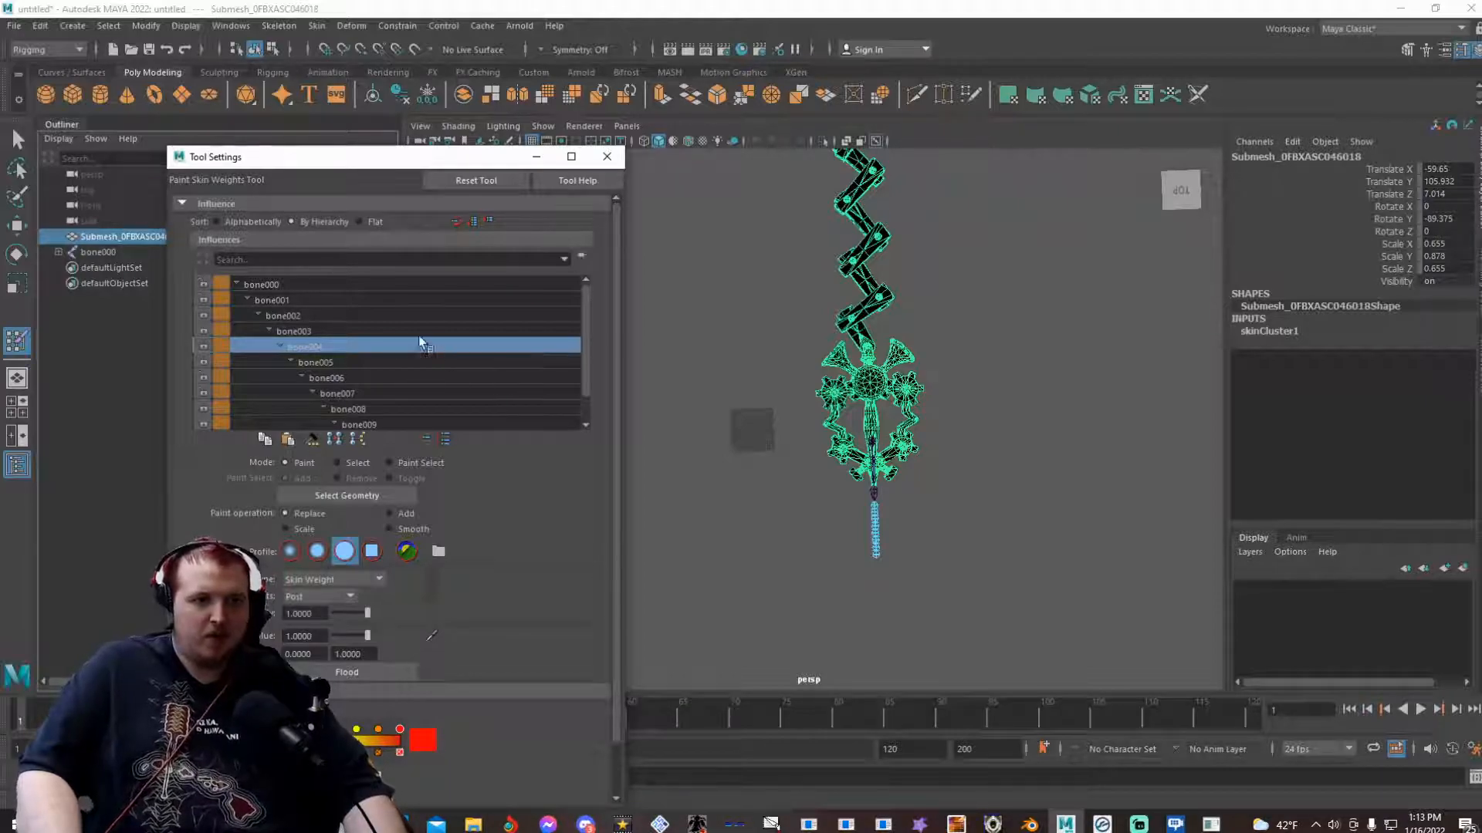
pyautogui.click(323, 287)
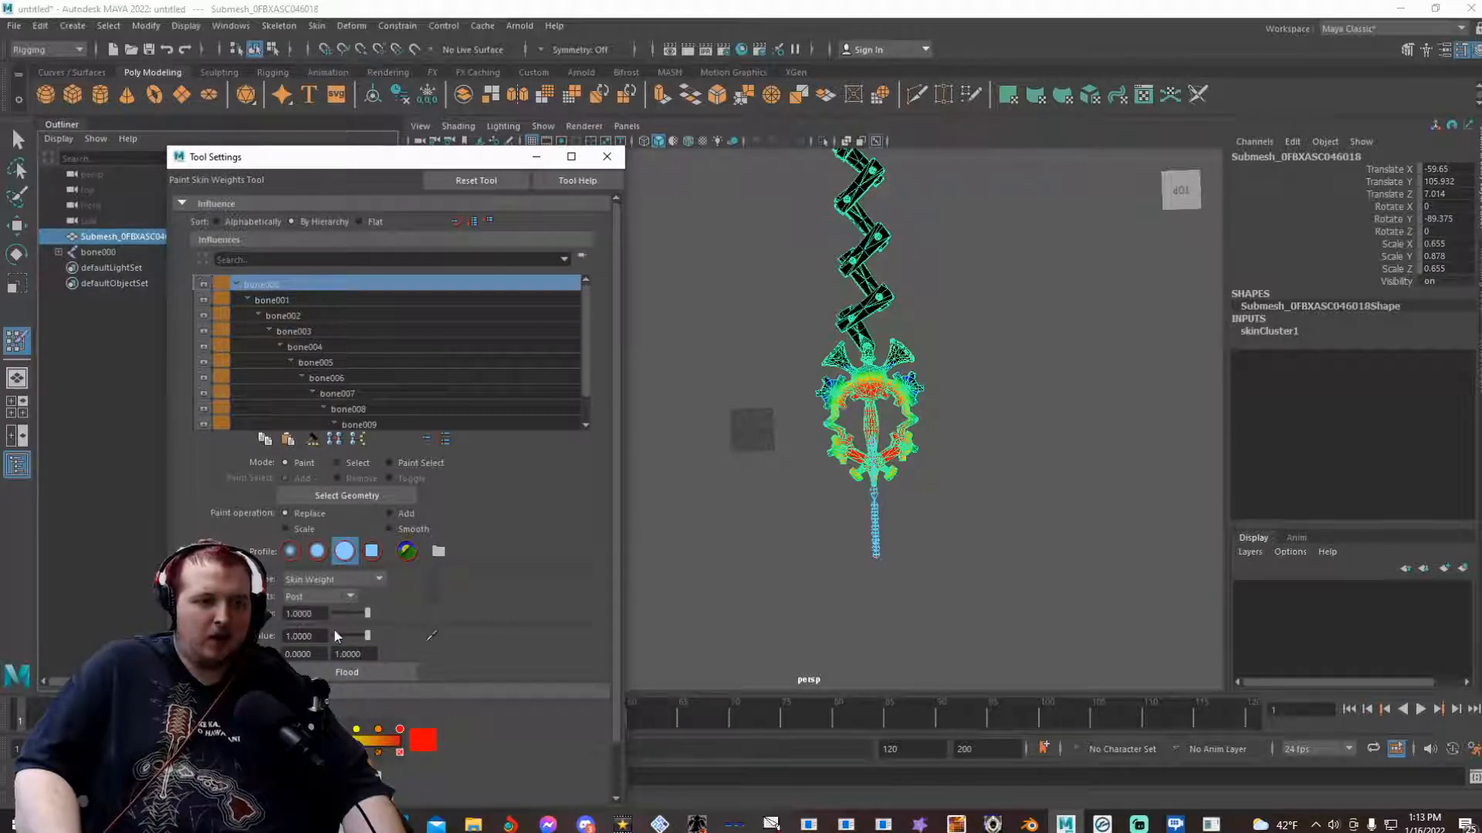
pyautogui.moveTo(336, 636); pyautogui.dragTo(322, 633)
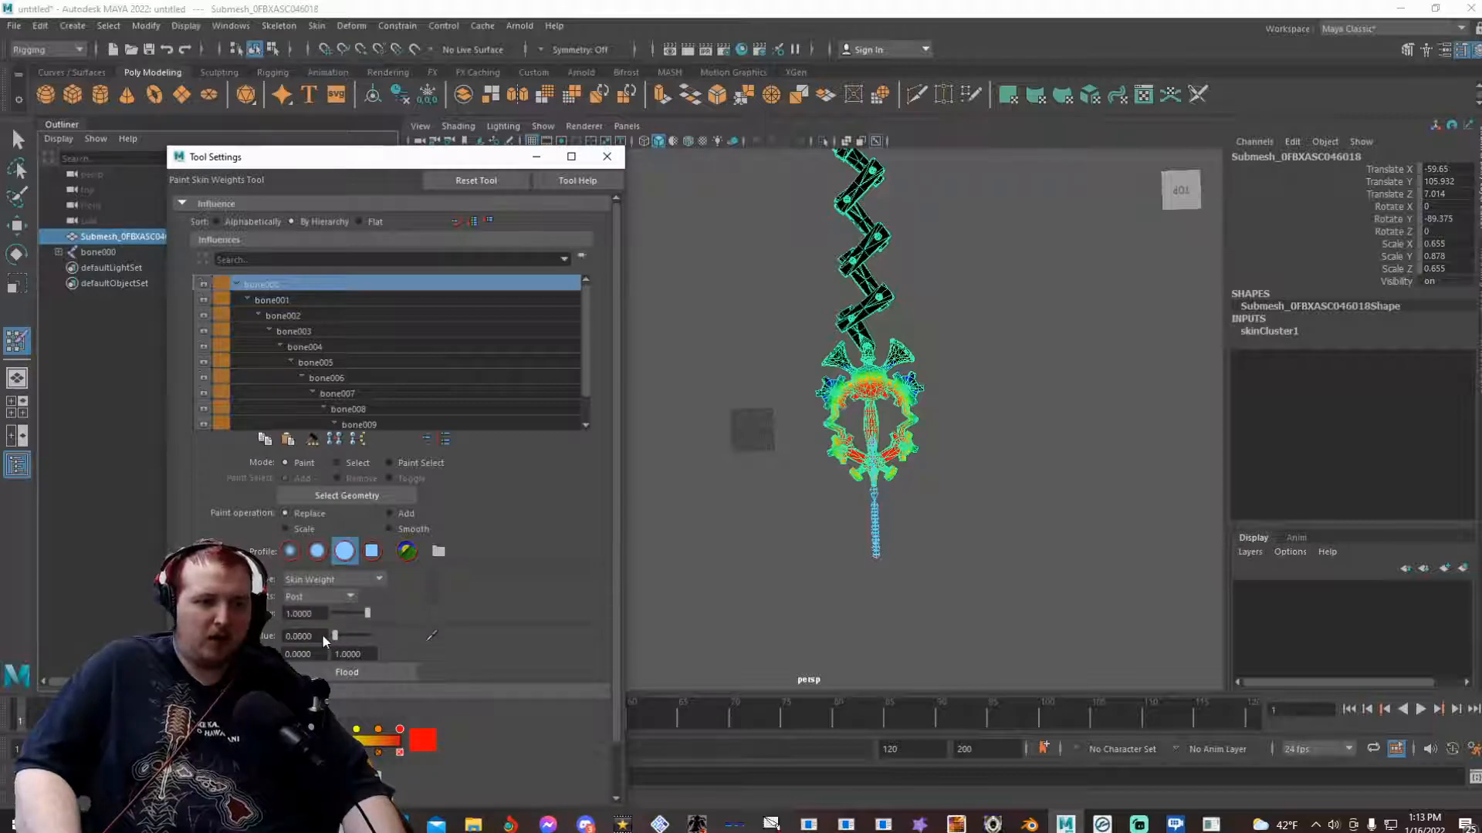
pyautogui.click(313, 673)
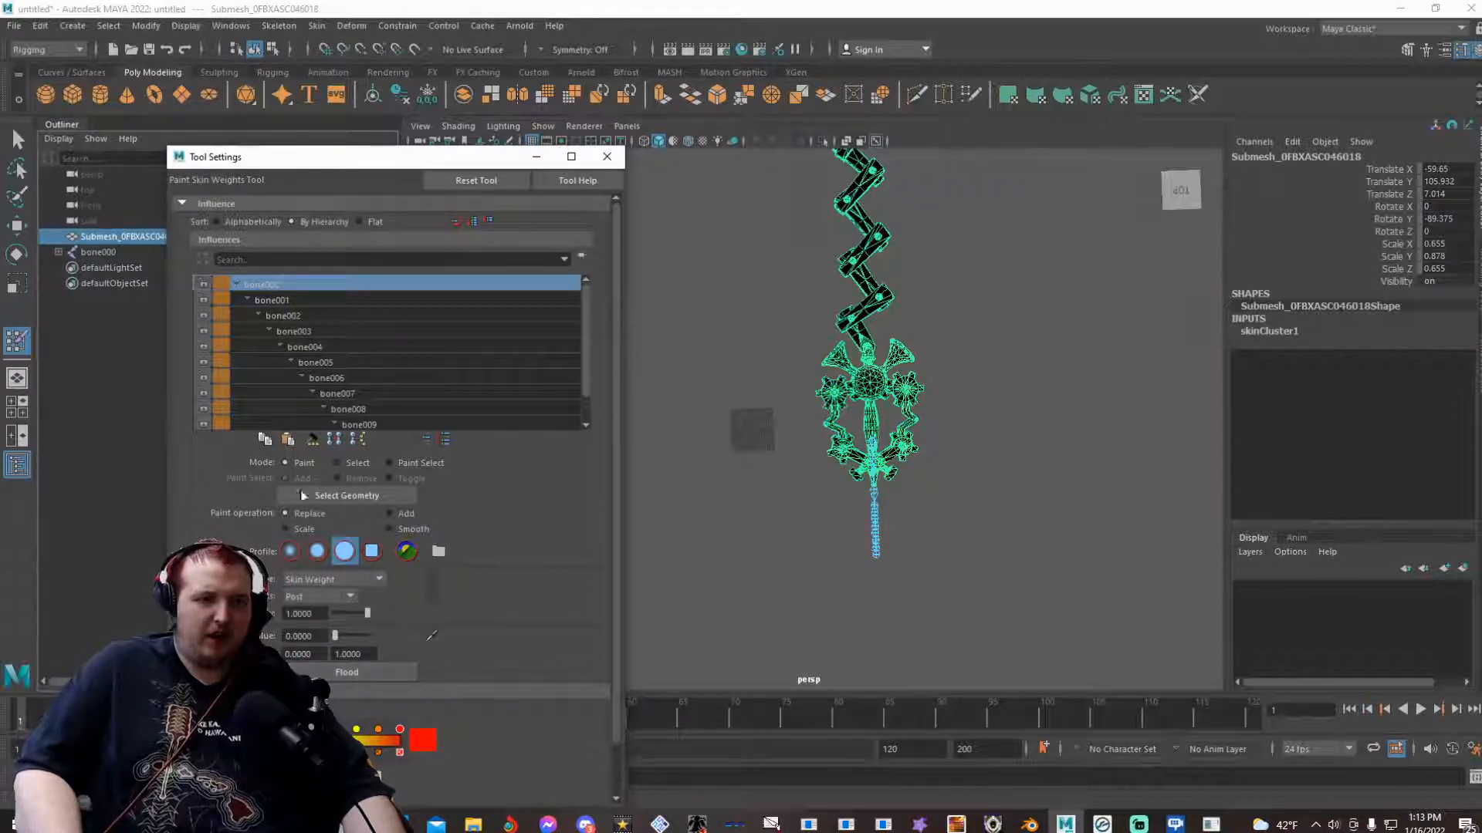
pyautogui.click(286, 303)
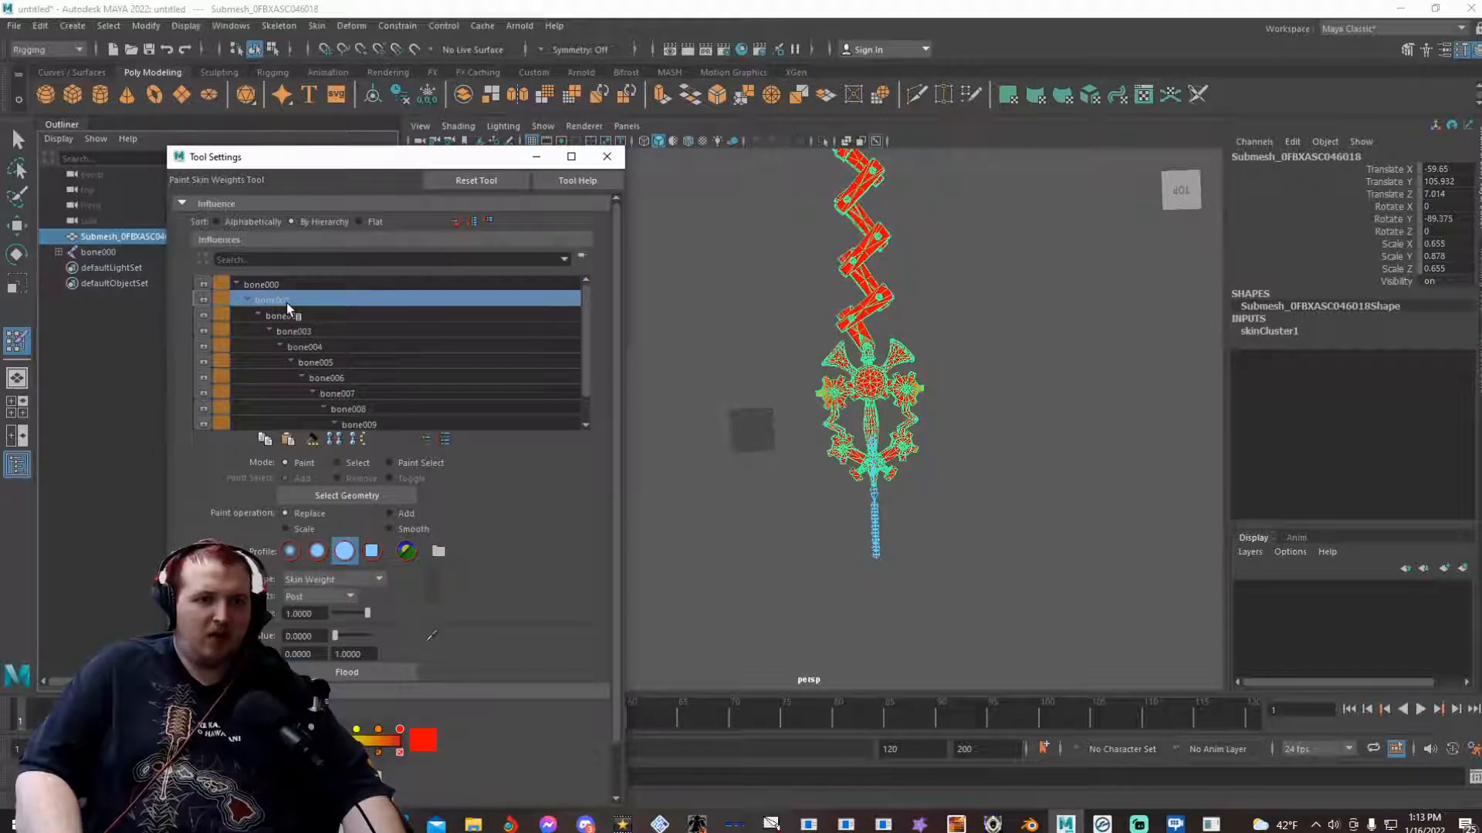
pyautogui.click(313, 673)
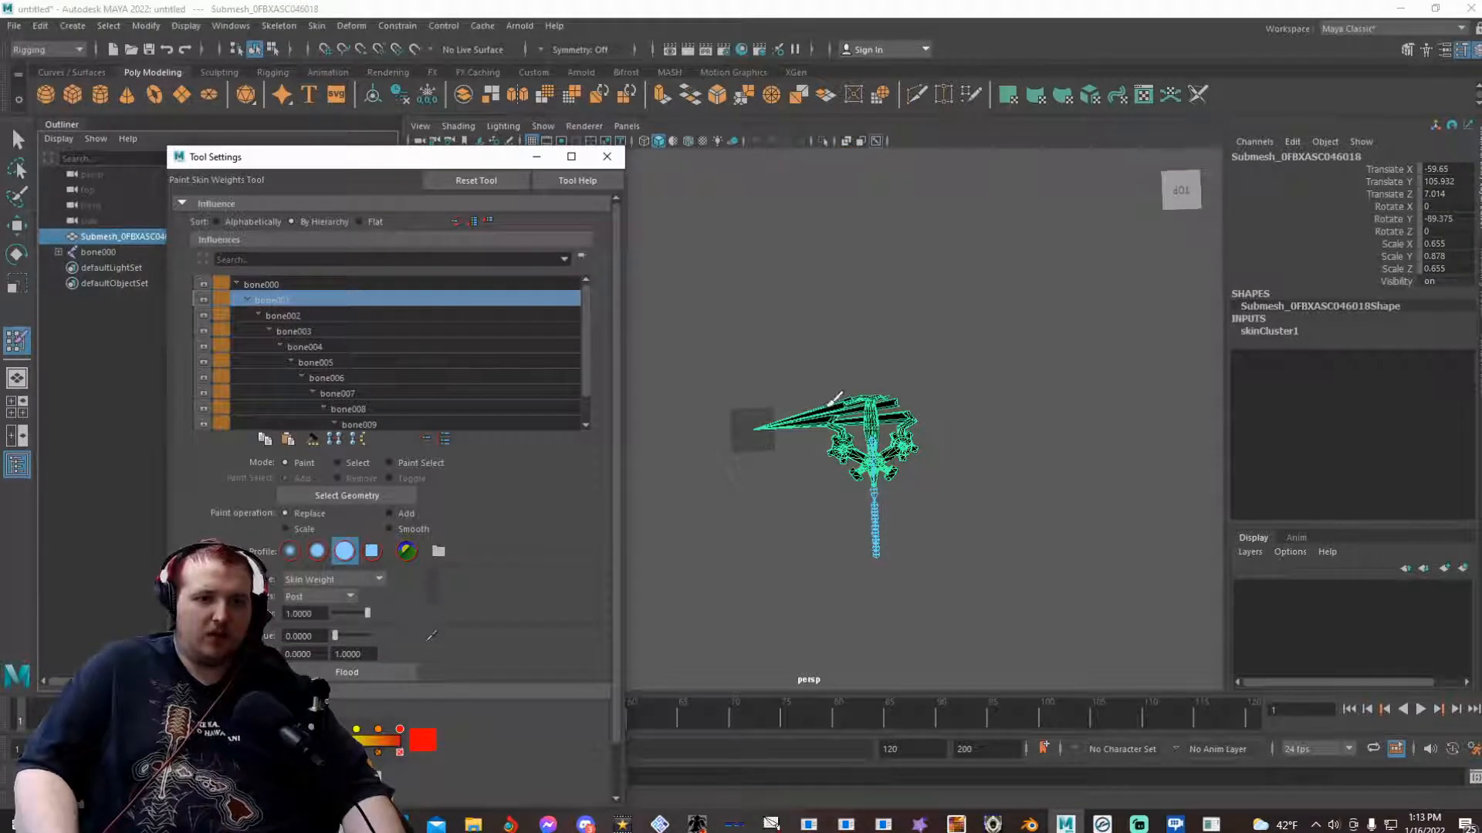
# - Flood the whole Classic Tone mesh with a skin weight of 1 for bone002
pyautogui.click(502, 328)
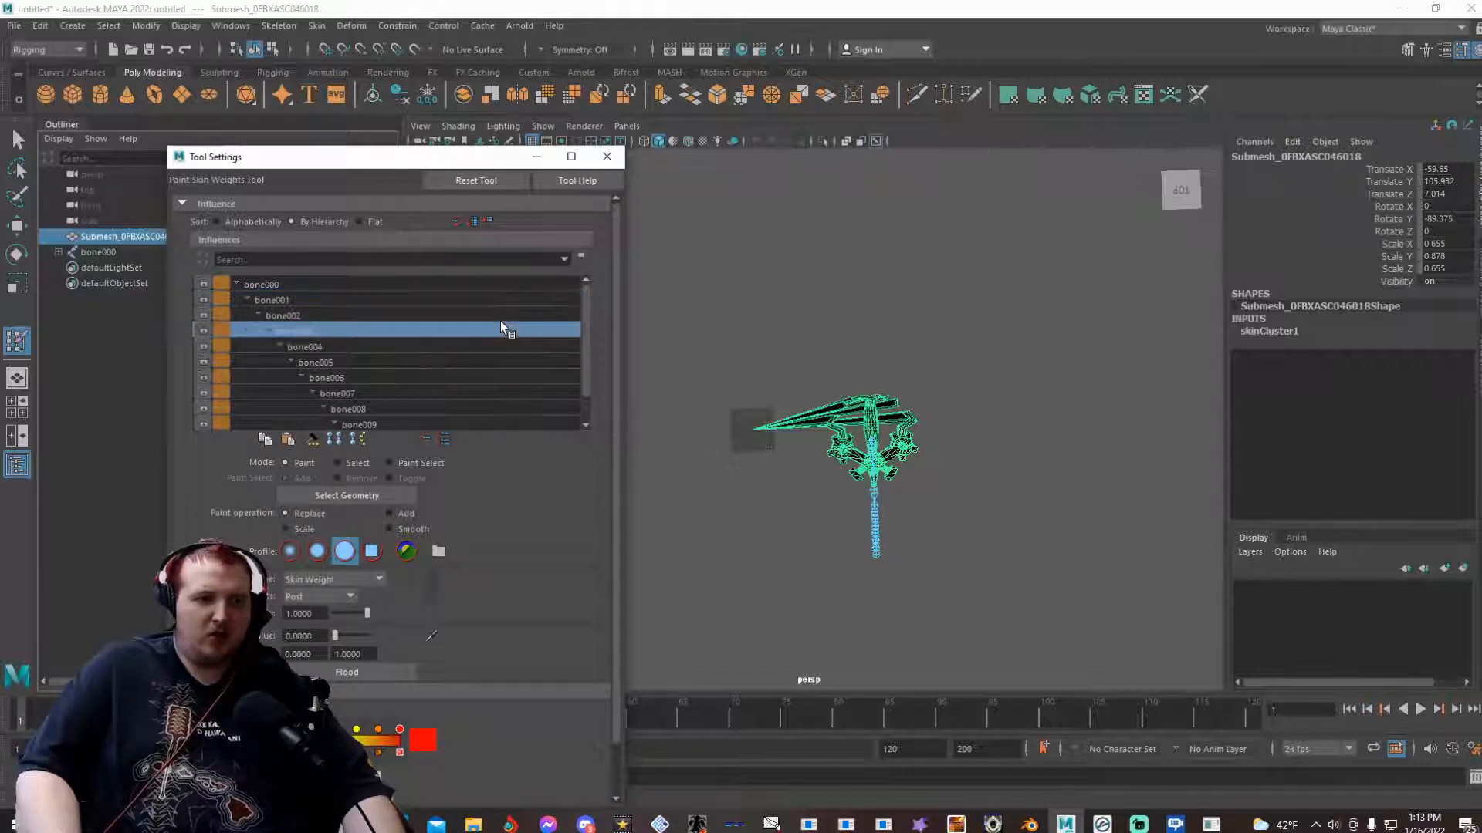
pyautogui.click(498, 315)
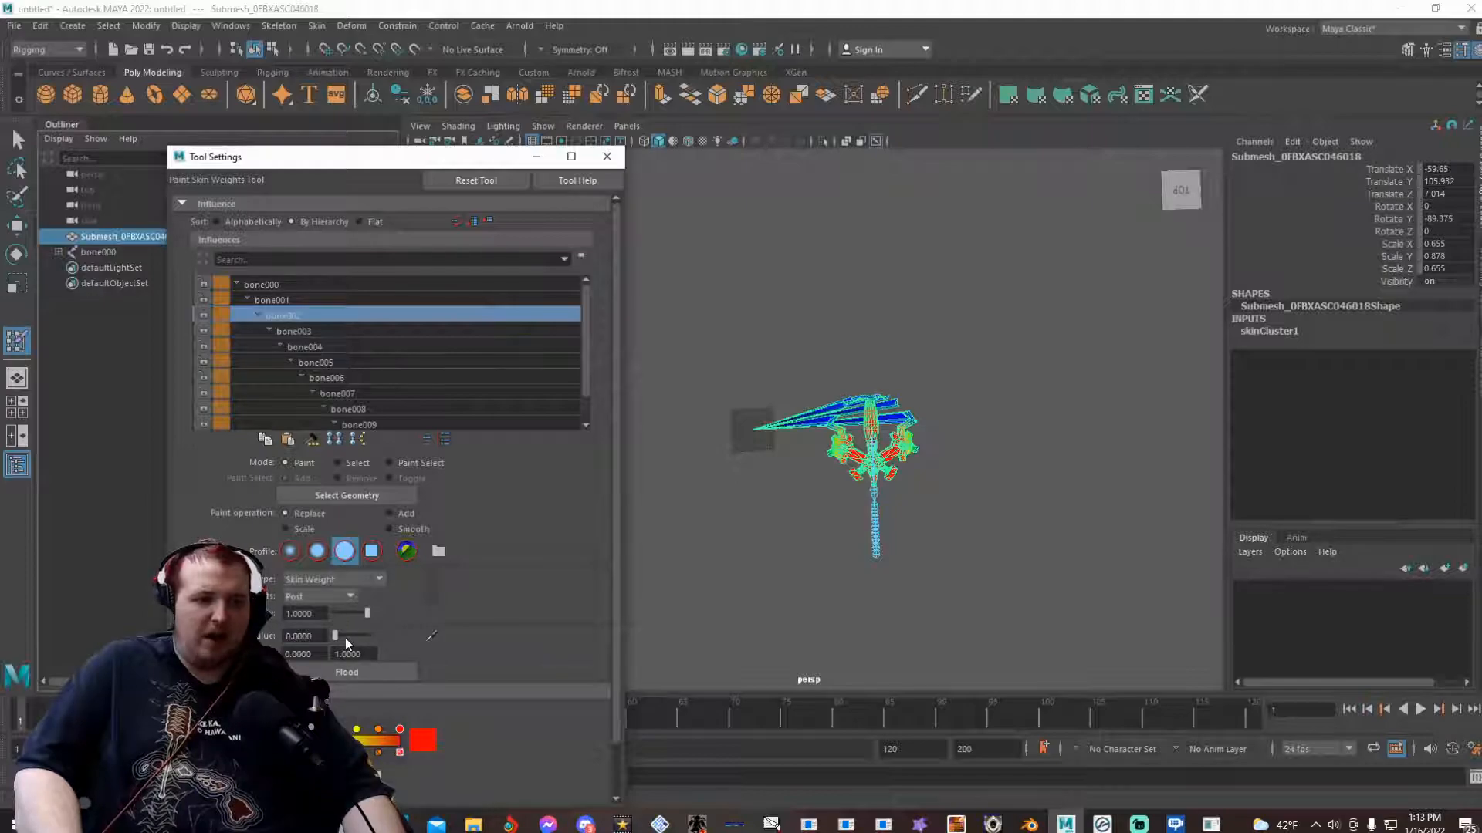
pyautogui.moveTo(345, 637); pyautogui.dragTo(367, 637)
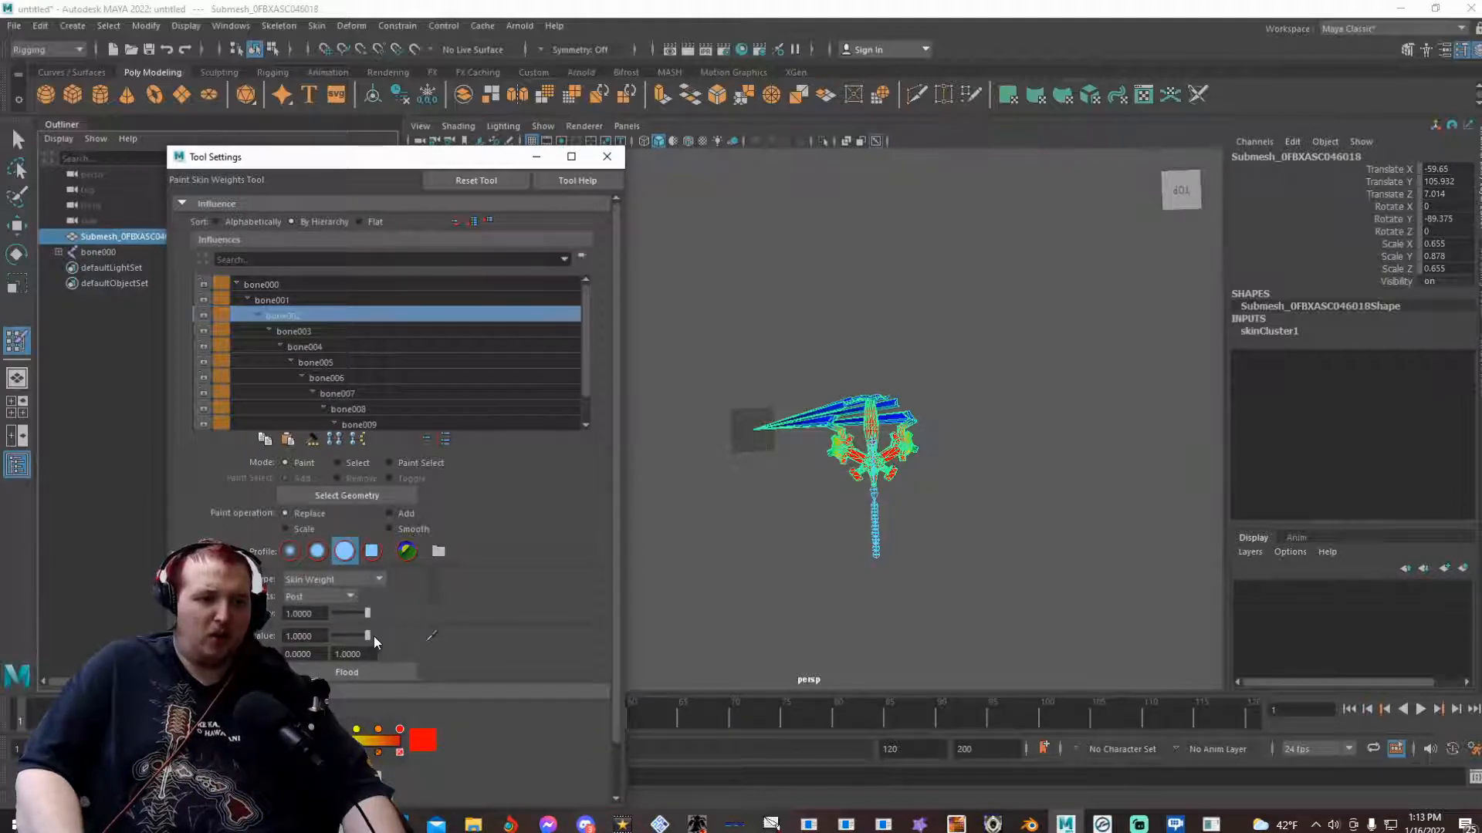
pyautogui.click(363, 673)
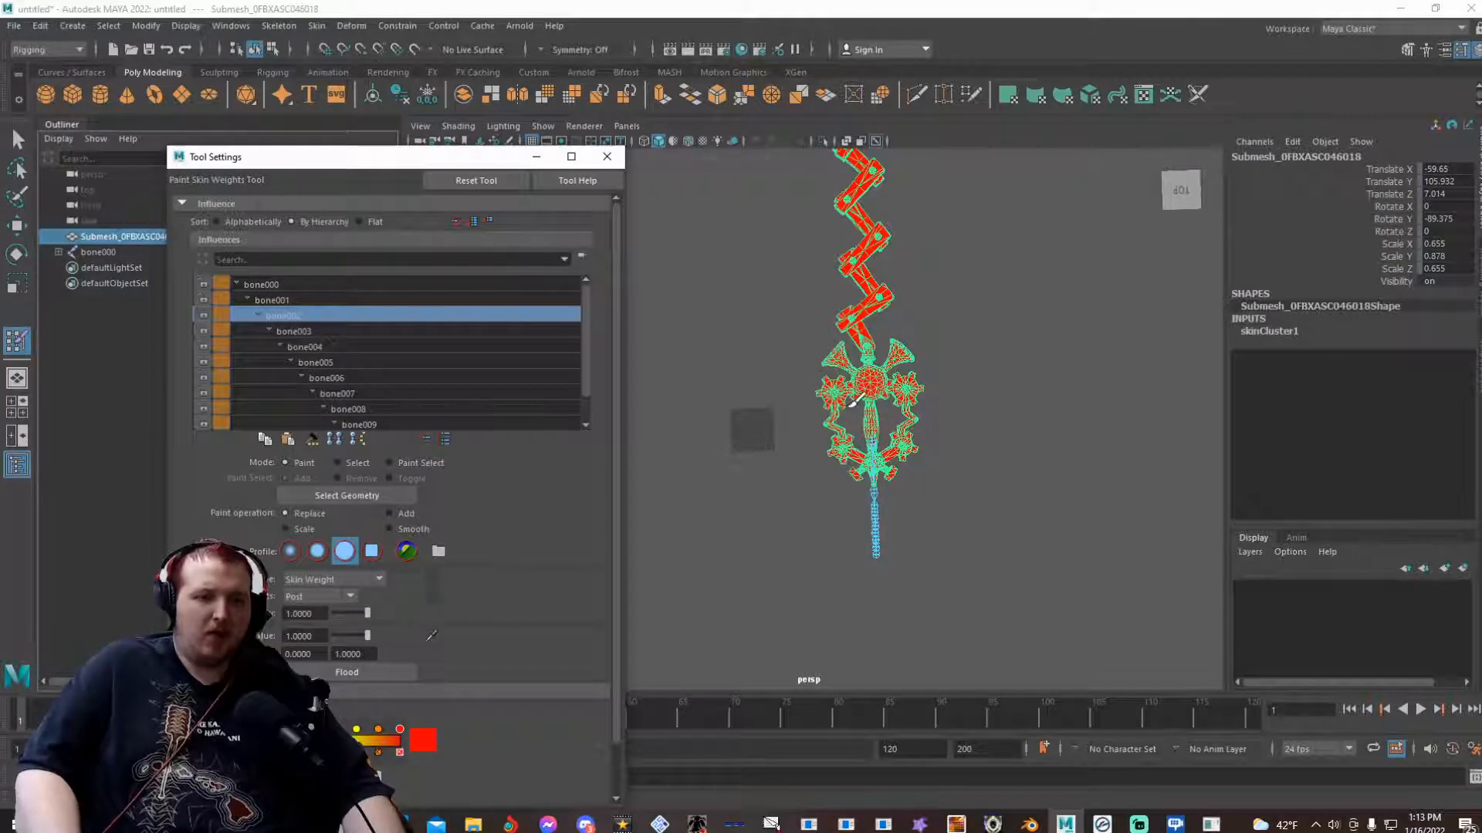
pyautogui.scroll(-2, 855, 398)
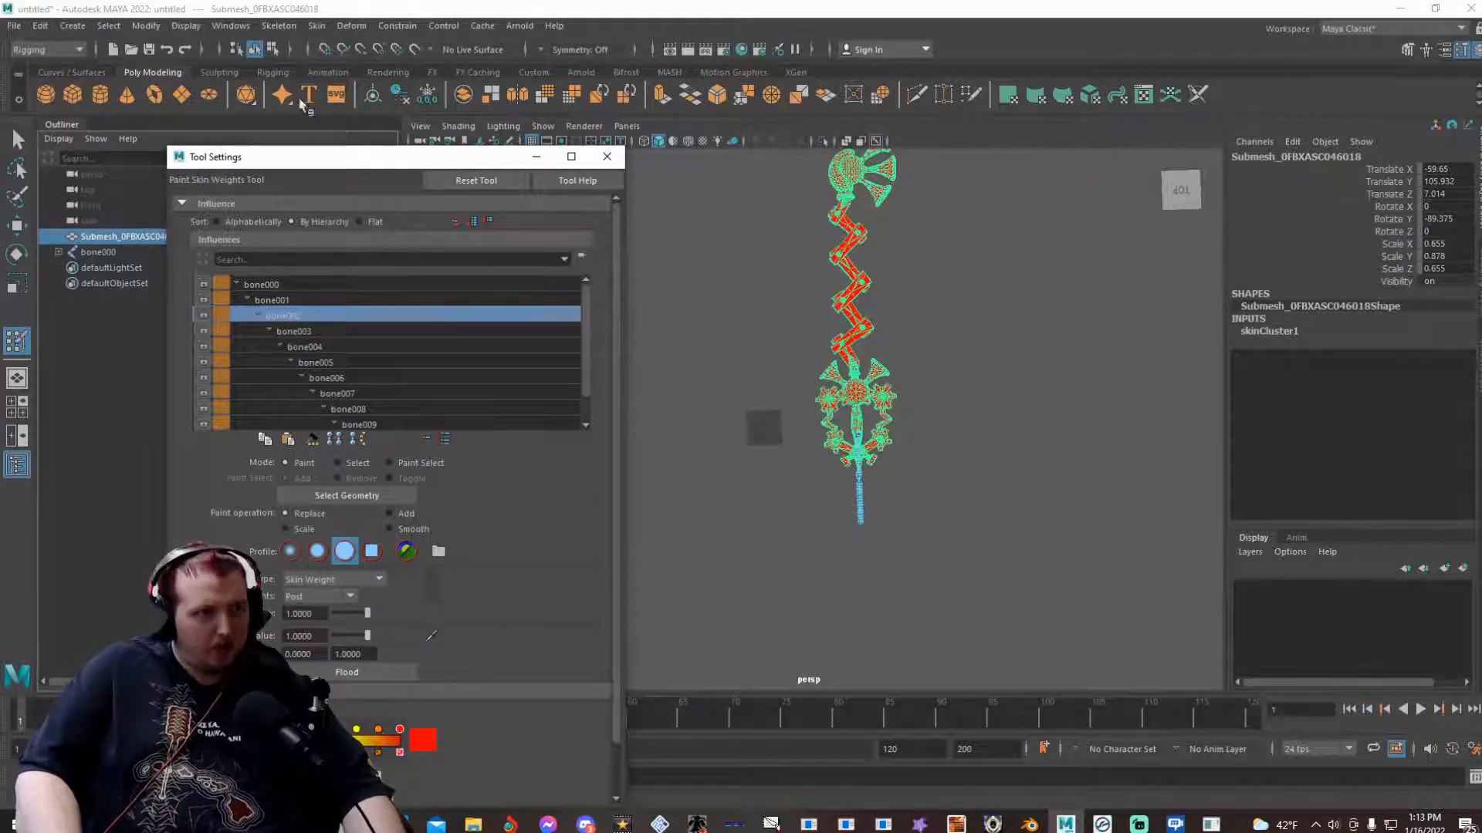
# - Start an FBX export of the whole scene and browse to the Classic Tone folder within KH3 Modding Files/keyblades_rip
pyautogui.click(16, 28)
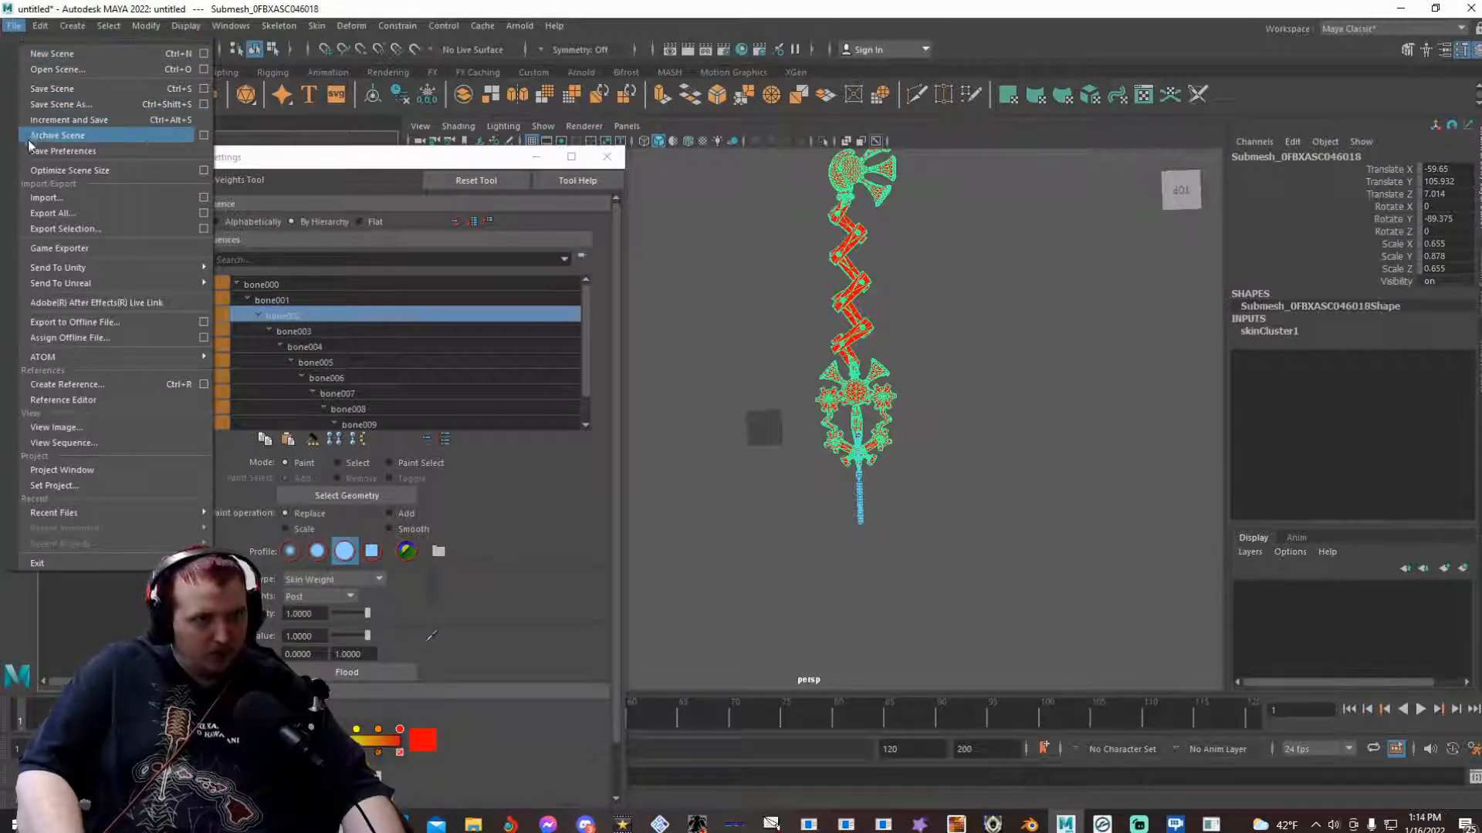
pyautogui.click(43, 210)
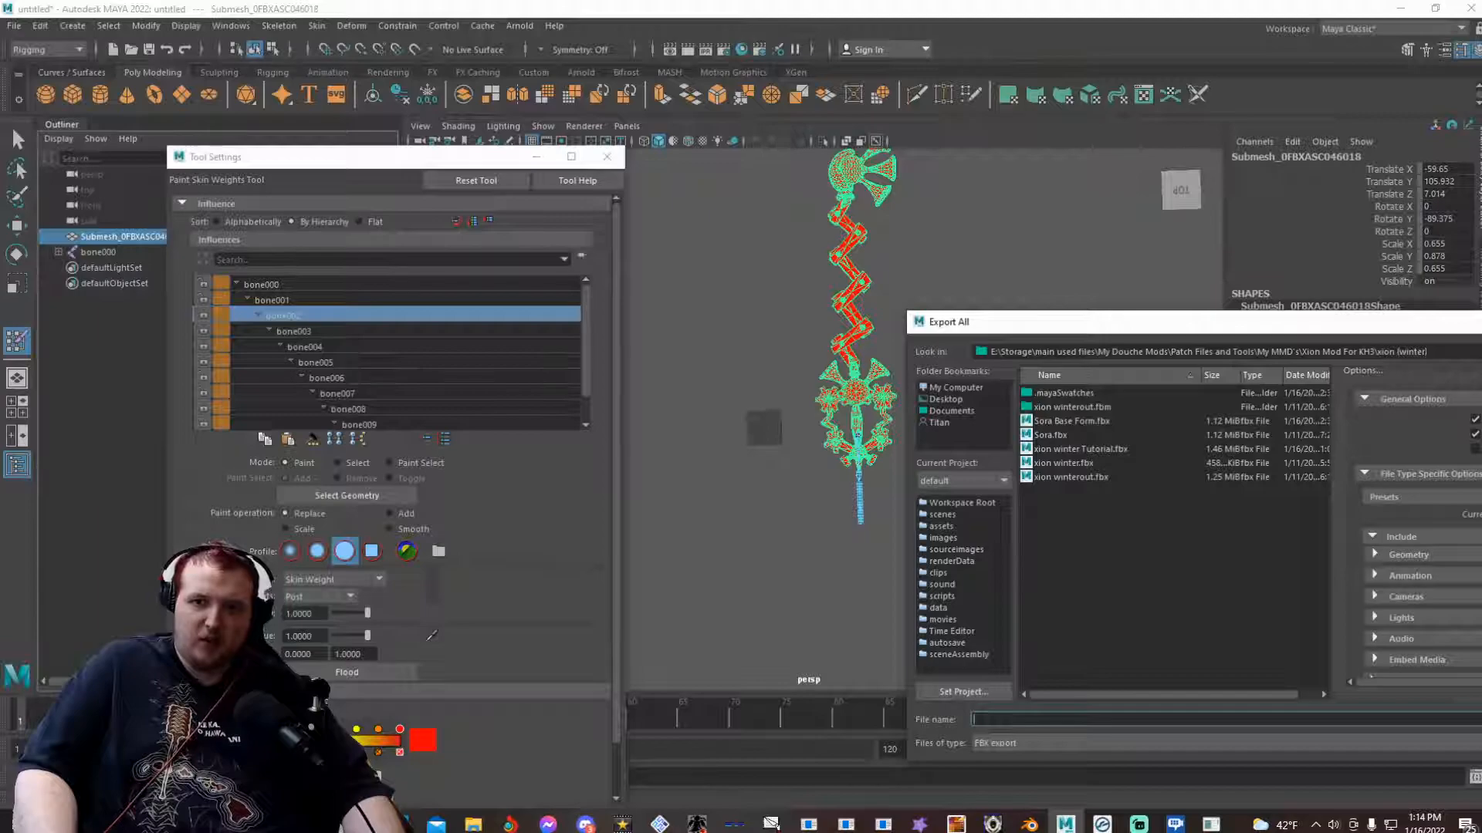
pyautogui.press('BackSpace')
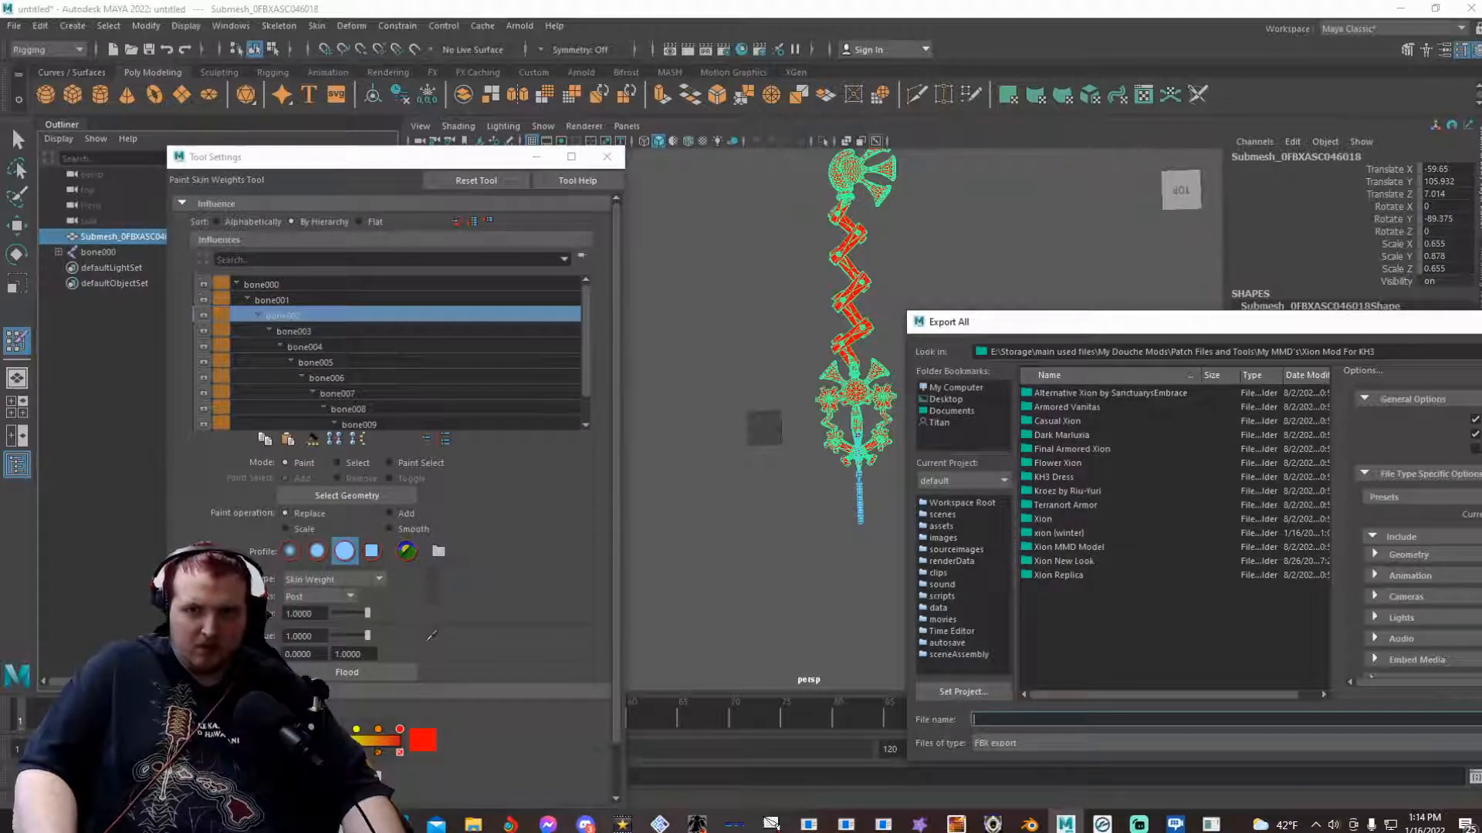
pyautogui.press('BackSpace')
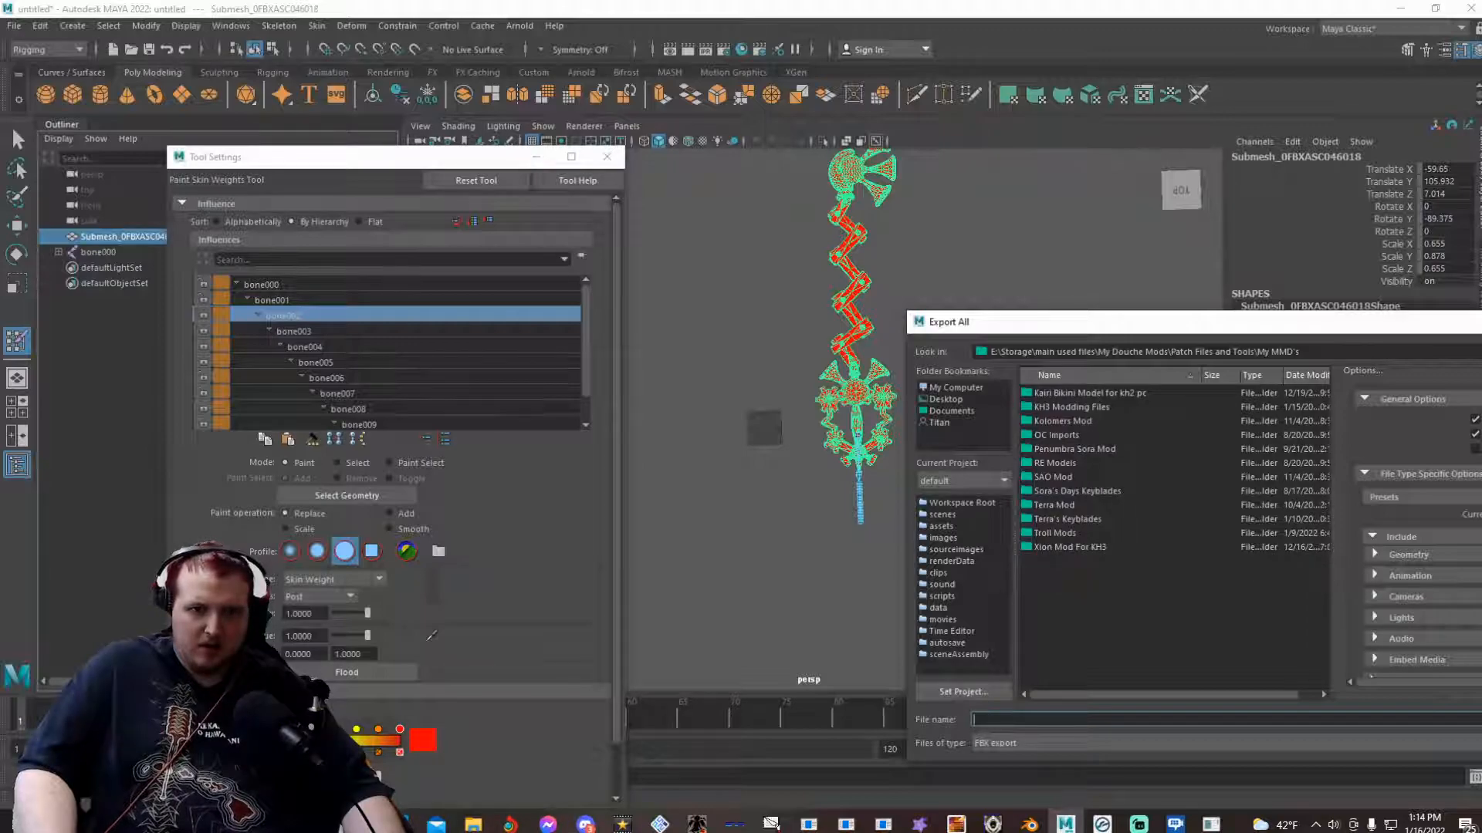
pyautogui.doubleClick(1142, 406)
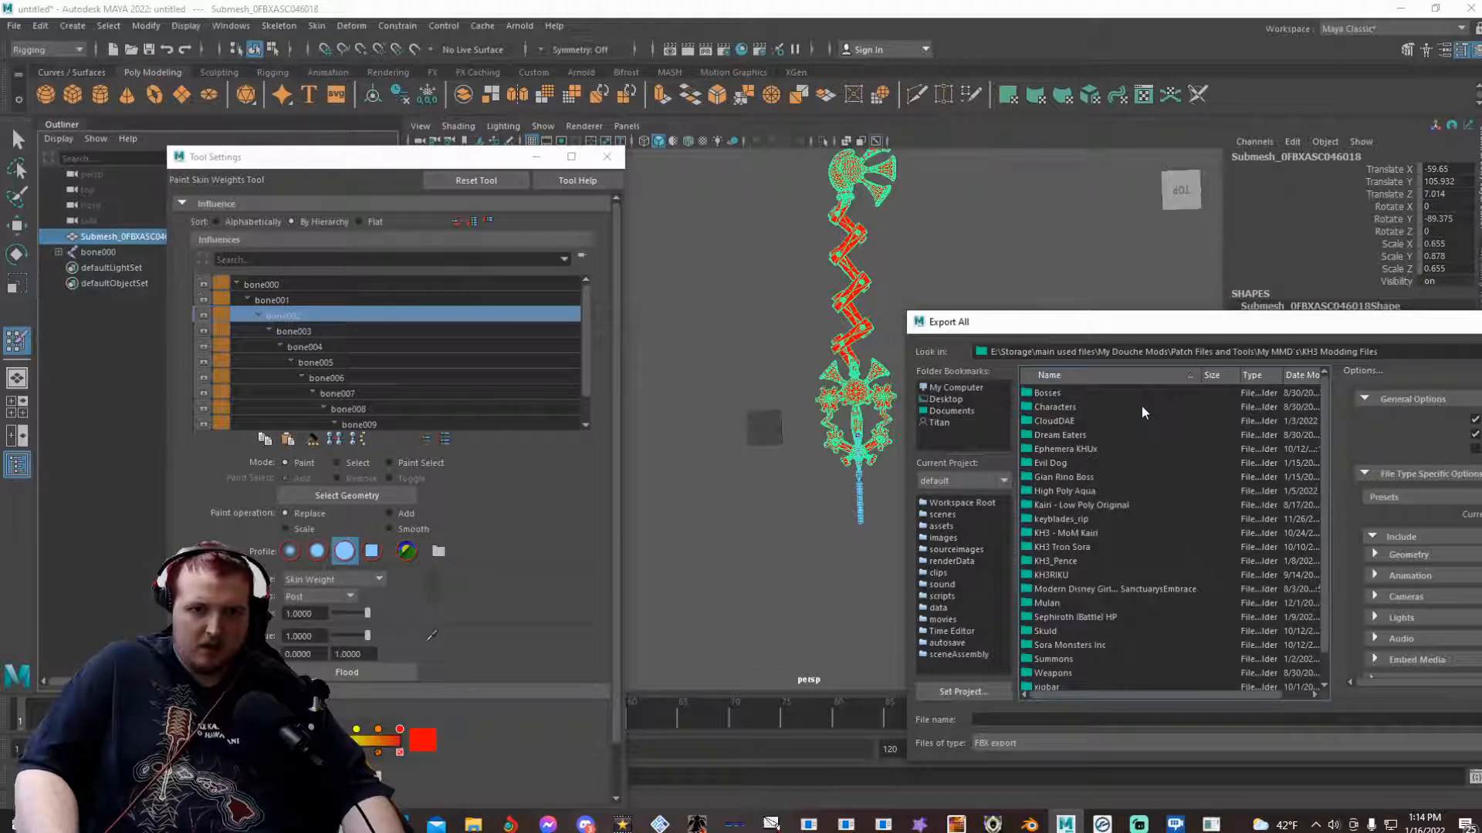
pyautogui.doubleClick(1082, 517)
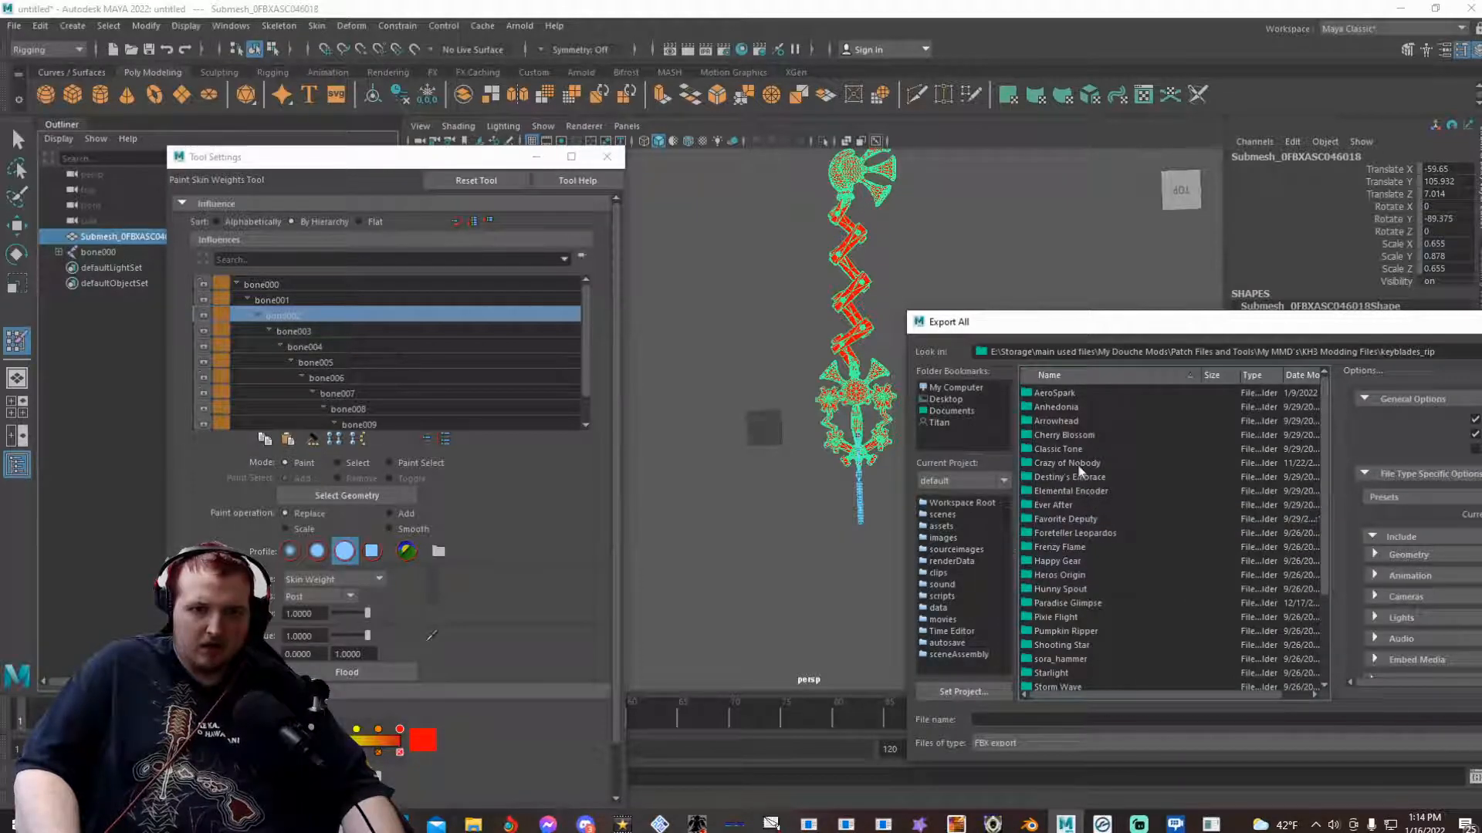
pyautogui.doubleClick(1075, 451)
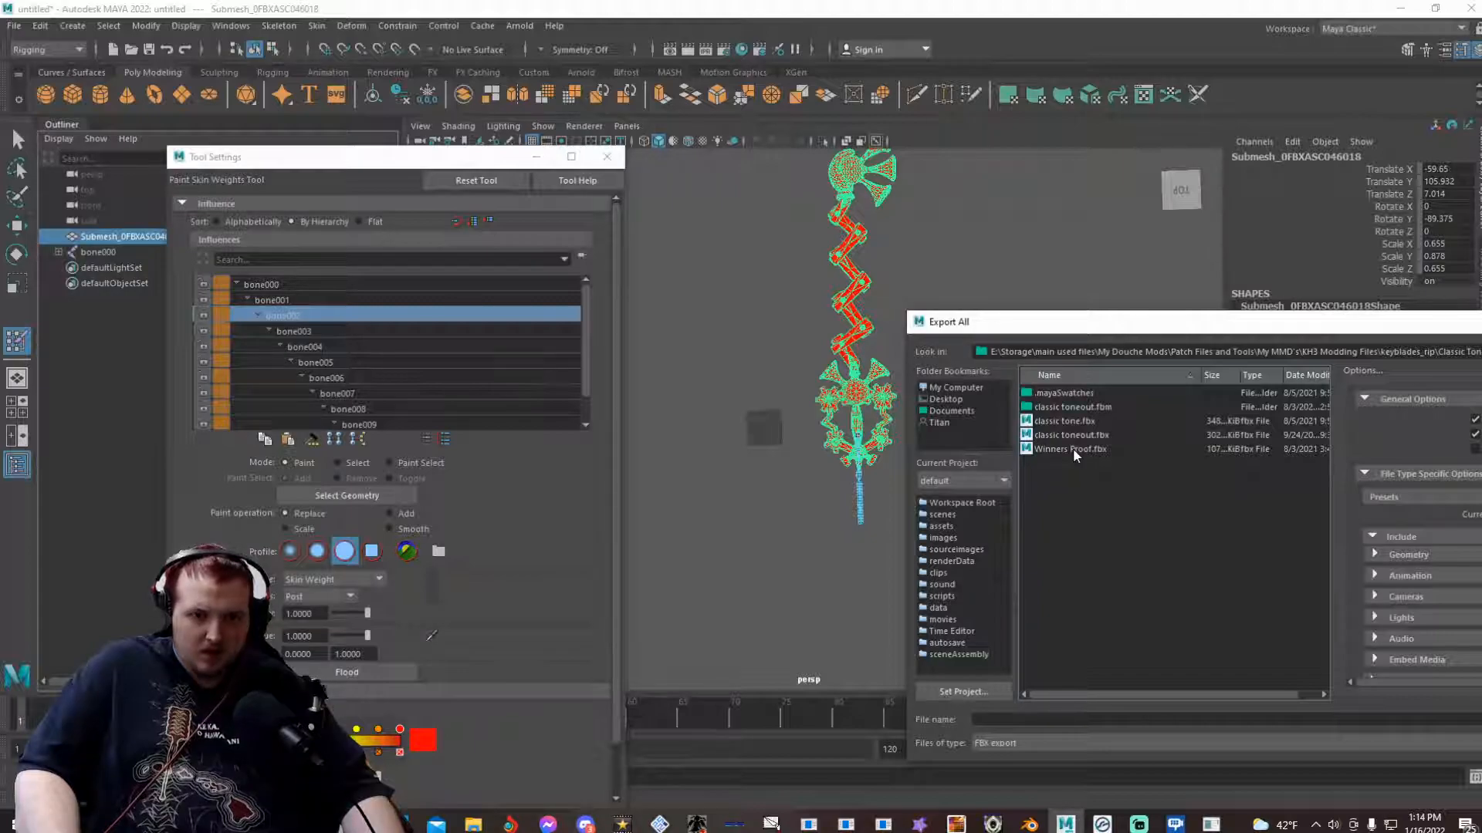
# - Keep the existing classic tone.fbx and export the scene over classic toneout.fbx instead
pyautogui.doubleClick(1076, 421)
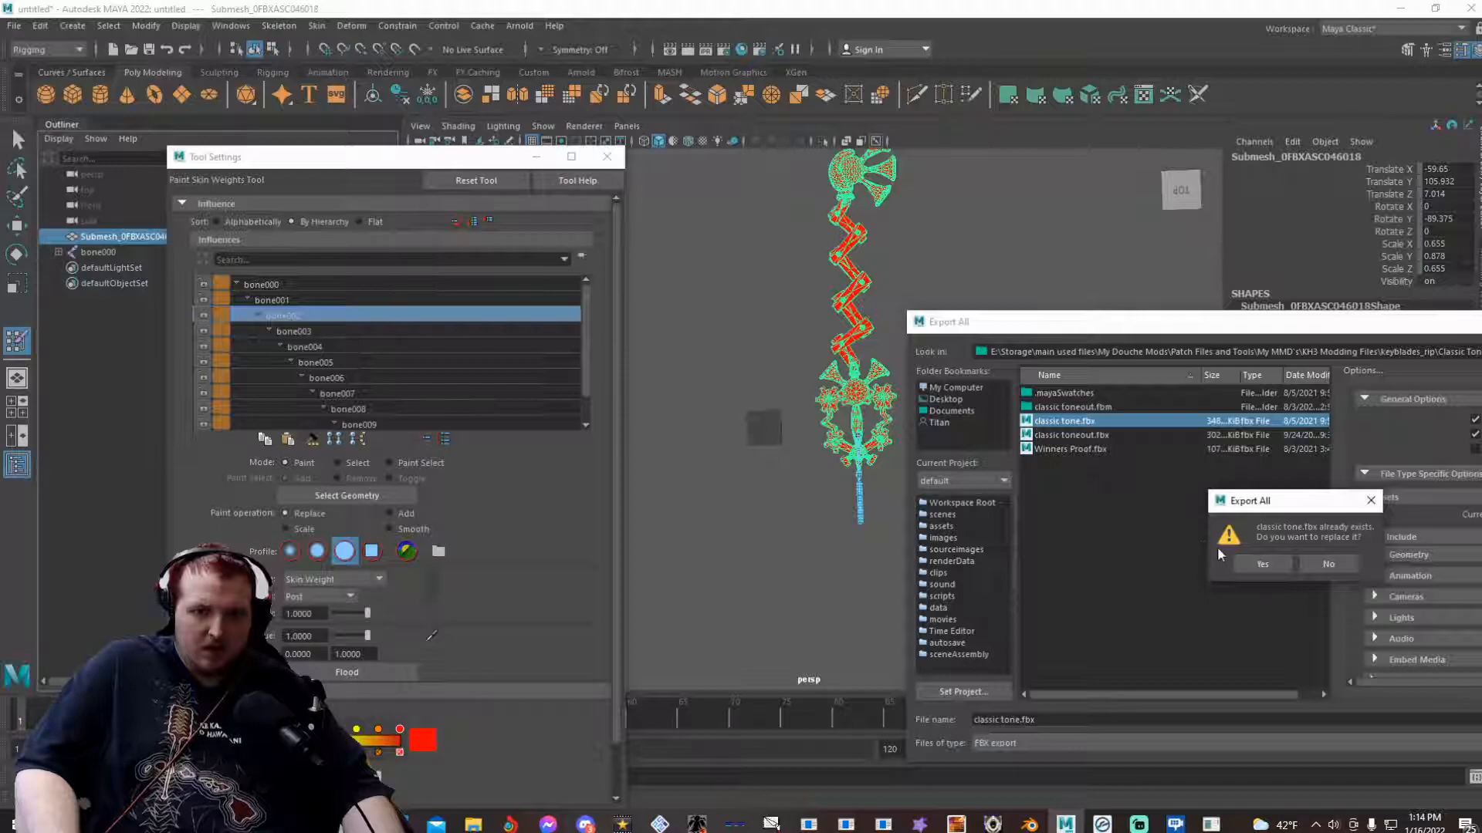
pyautogui.click(1328, 563)
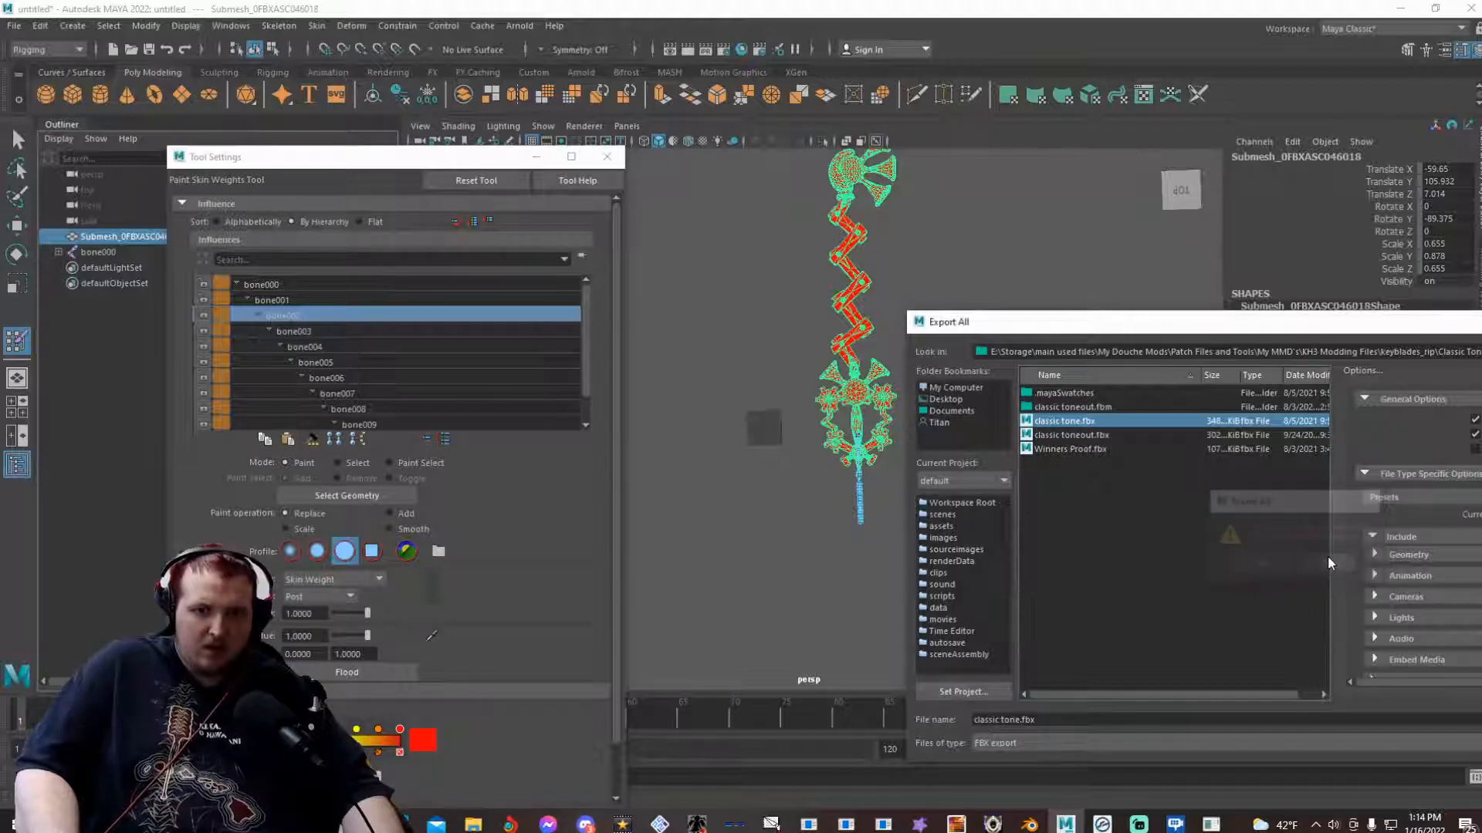
pyautogui.doubleClick(1077, 435)
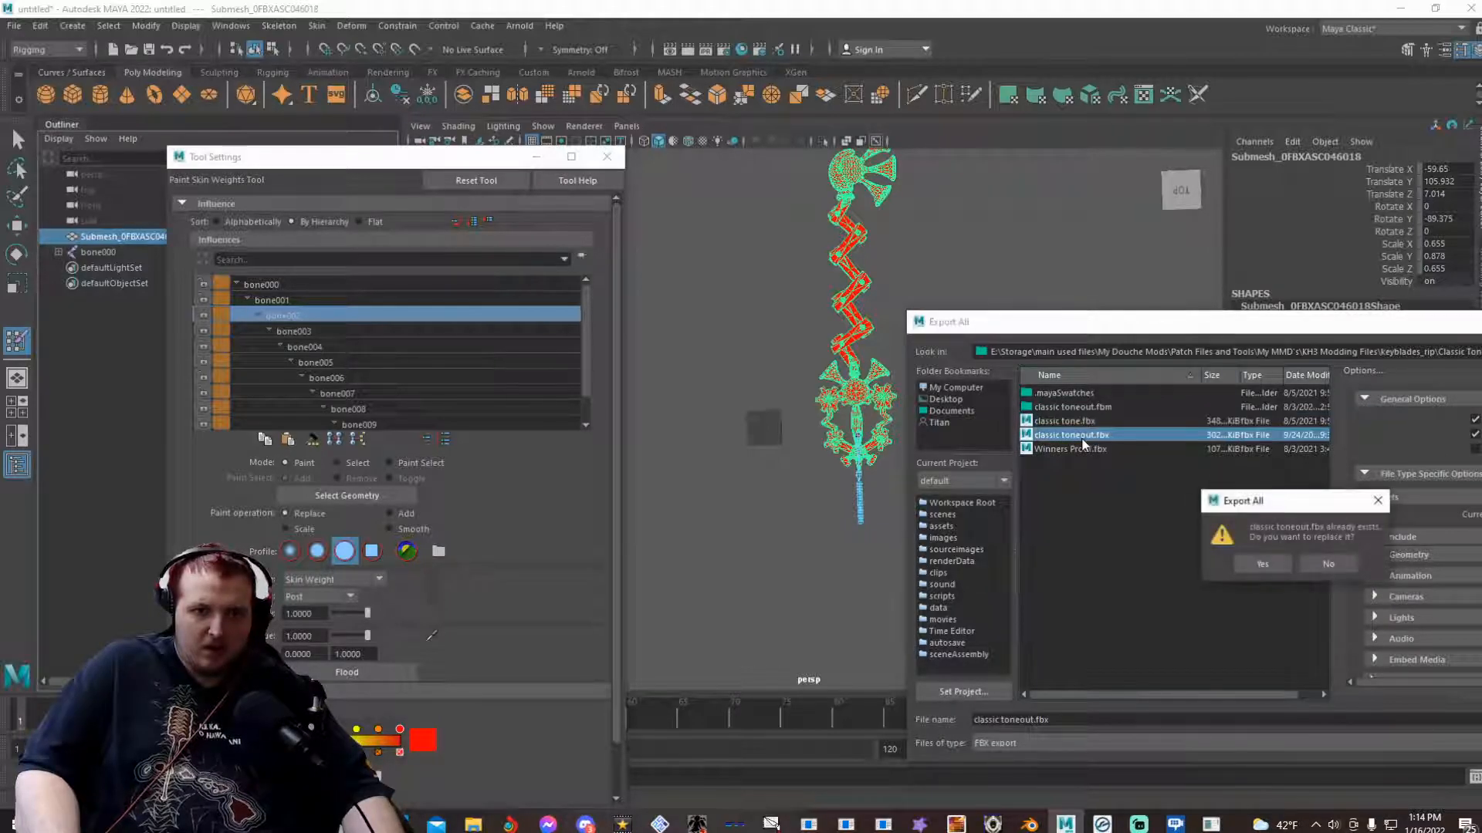
pyautogui.click(1242, 563)
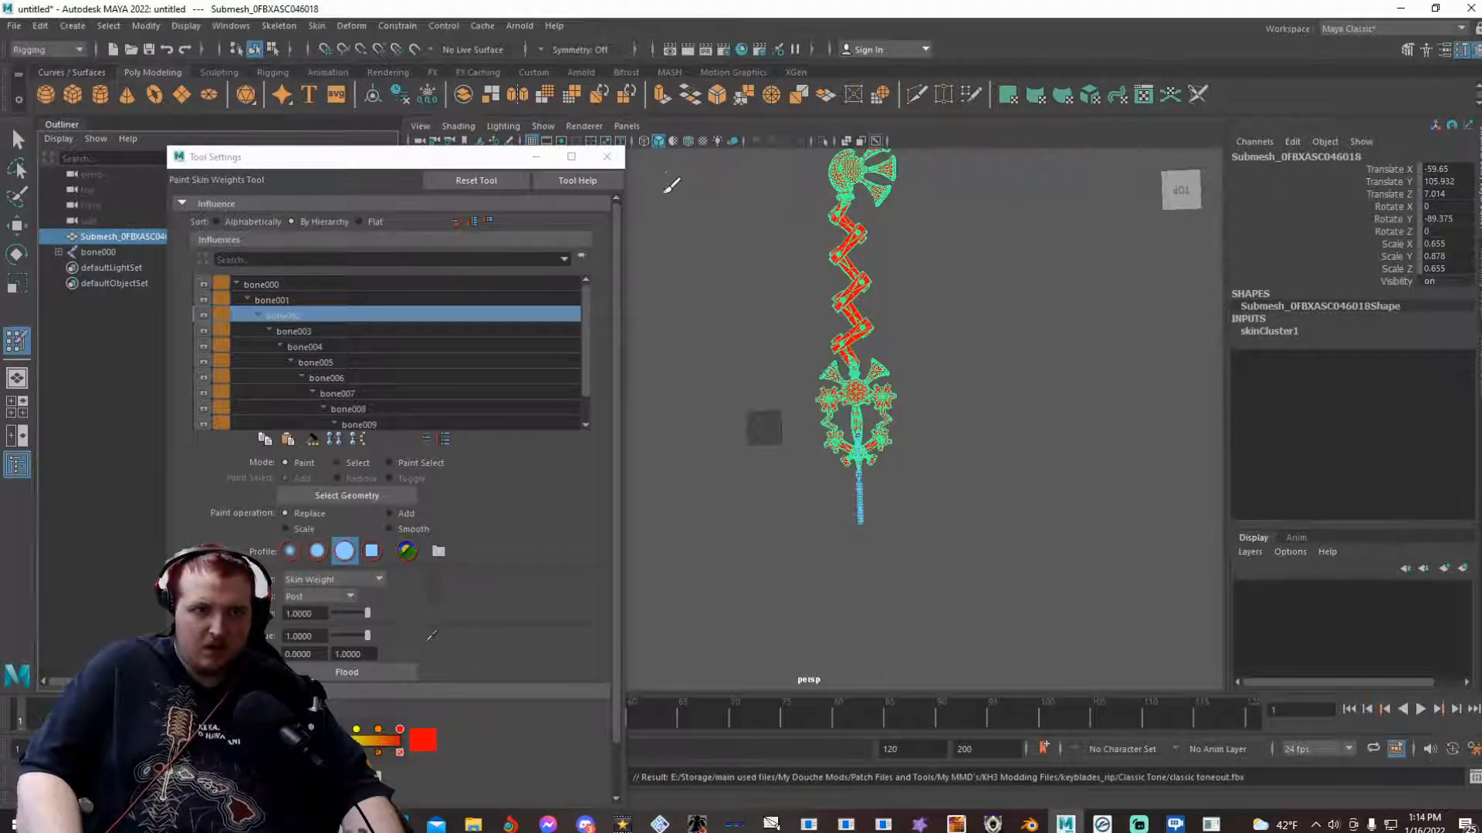
# - Close the Paint Skin Weights settings and quit Maya without saving the untitled scene
pyautogui.click(607, 157)
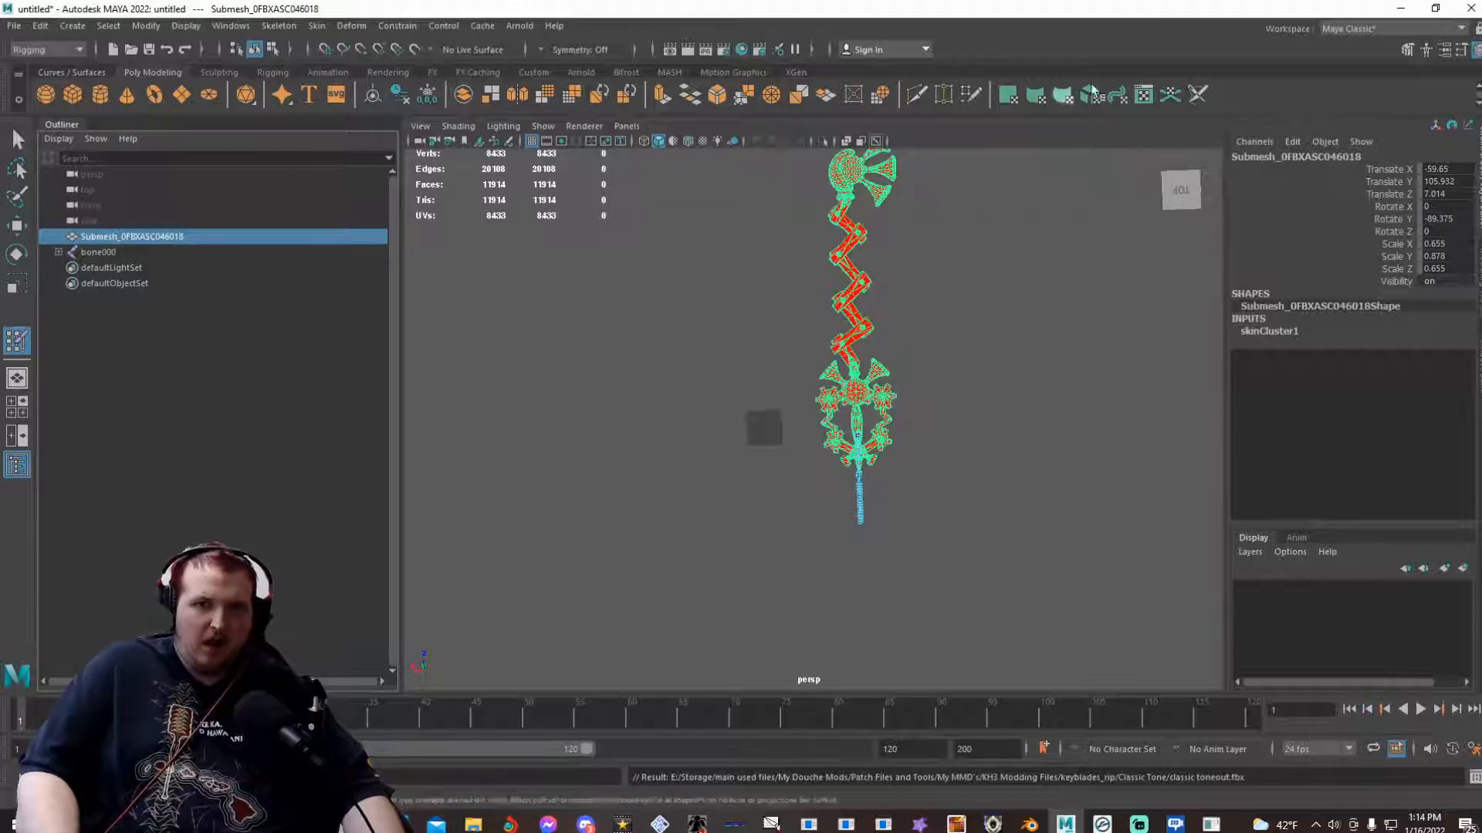
pyautogui.click(1472, 9)
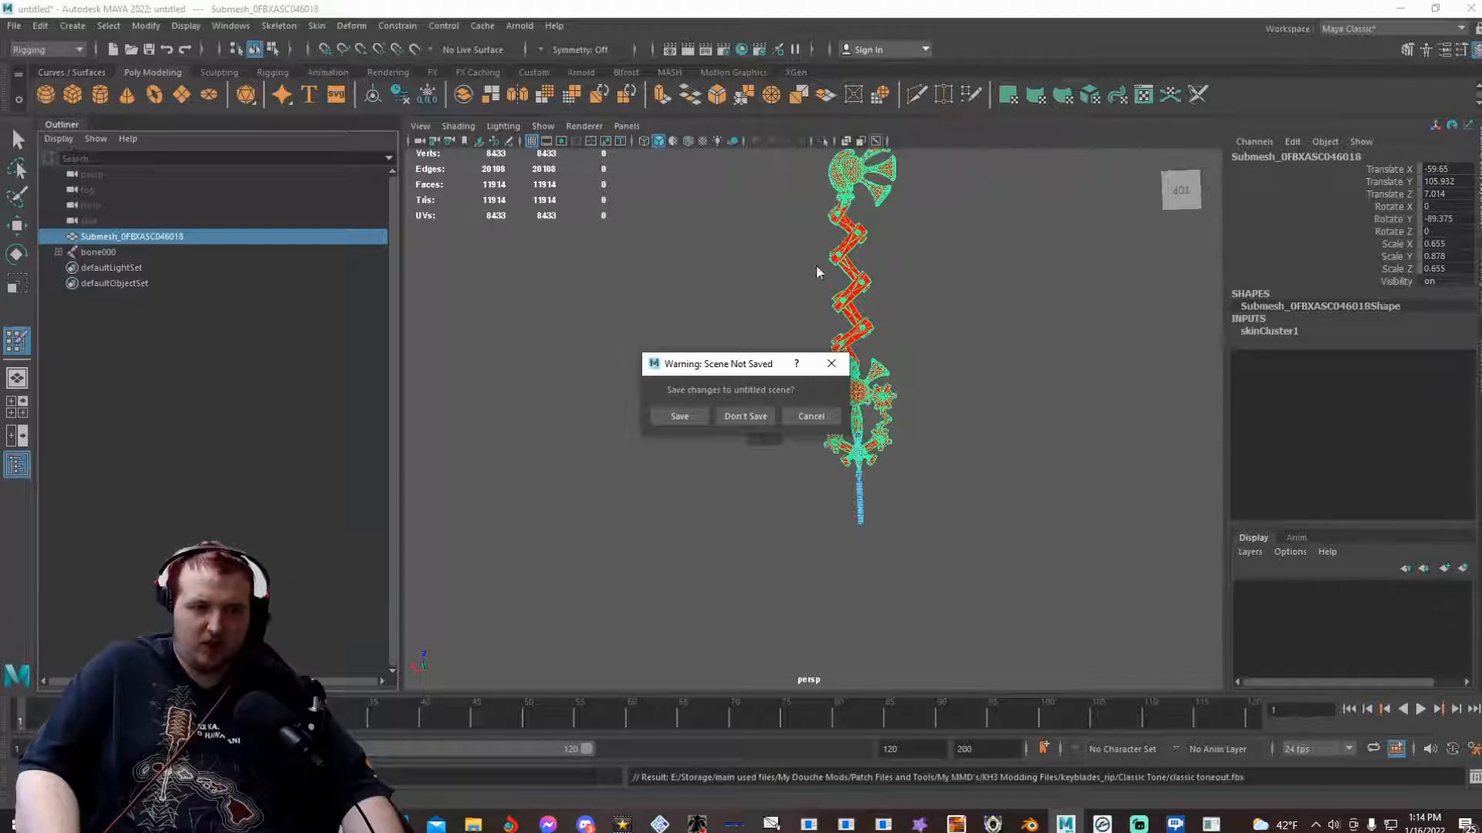
pyautogui.click(736, 413)
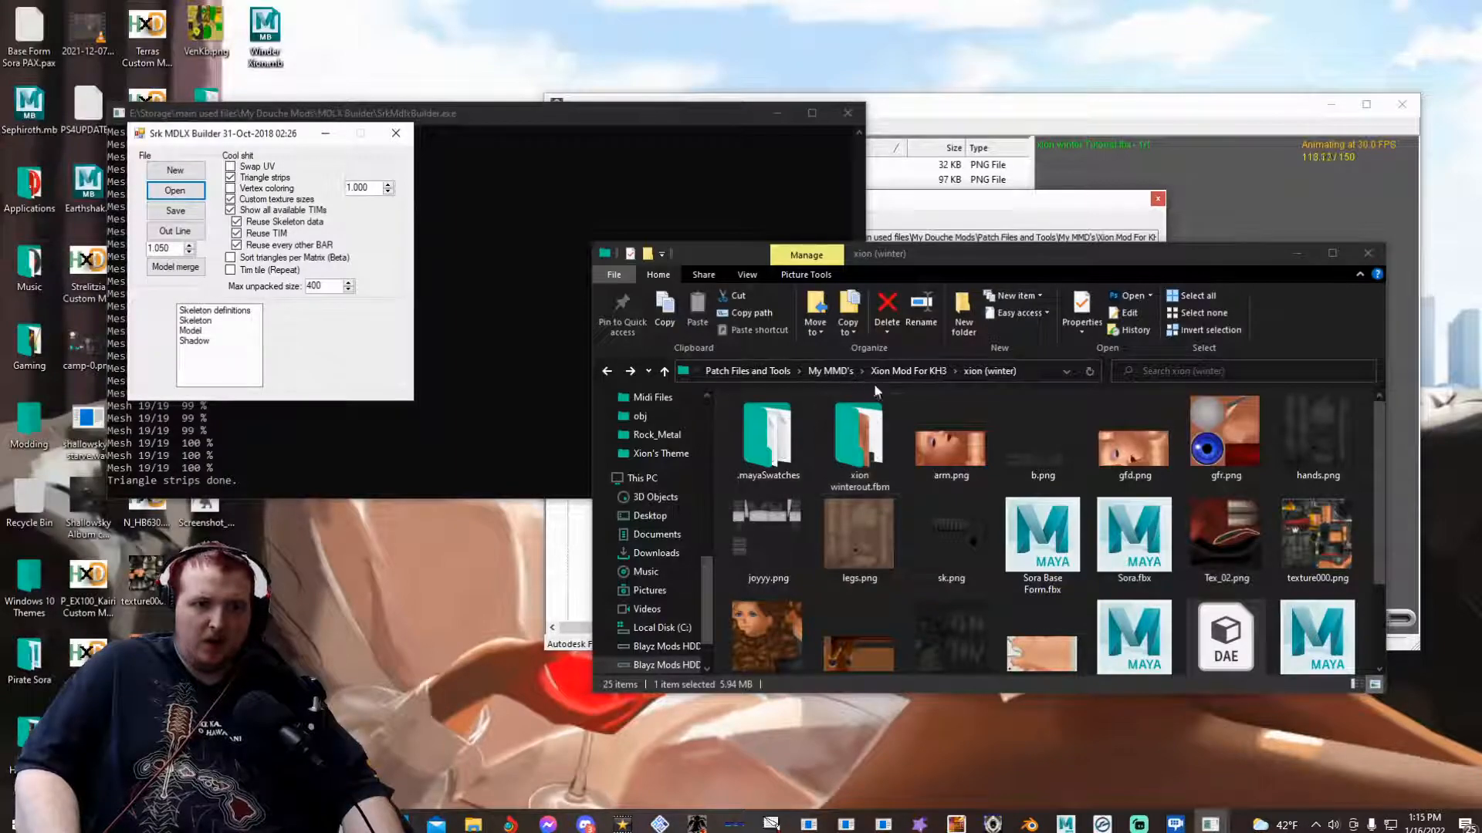
# - In File Explorer, go from the xion (winter) folder to My MMD's/KH3 Modding Files/keyblades_rip/Classic Tone
pyautogui.click(843, 377)
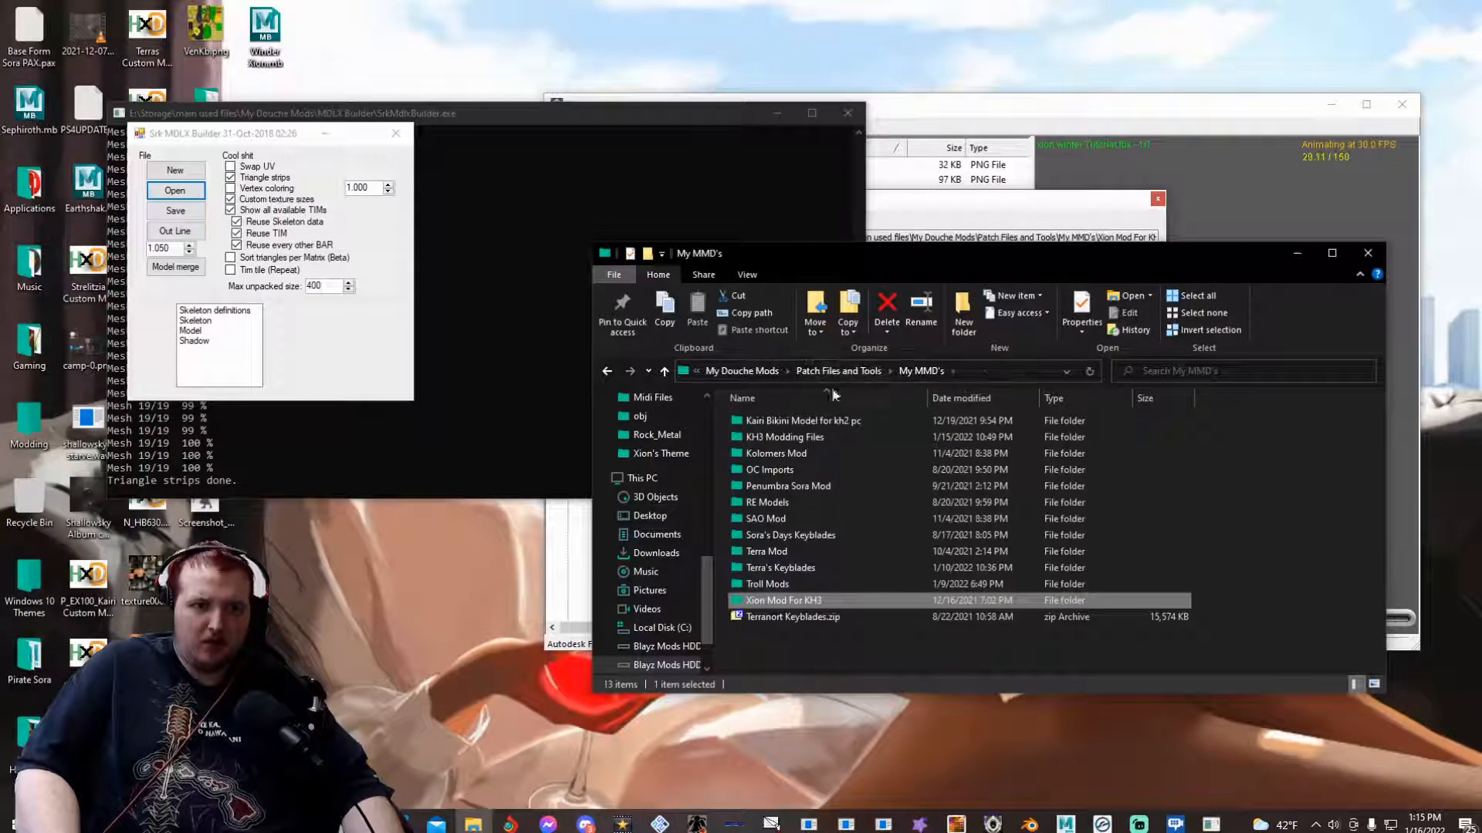
pyautogui.doubleClick(804, 437)
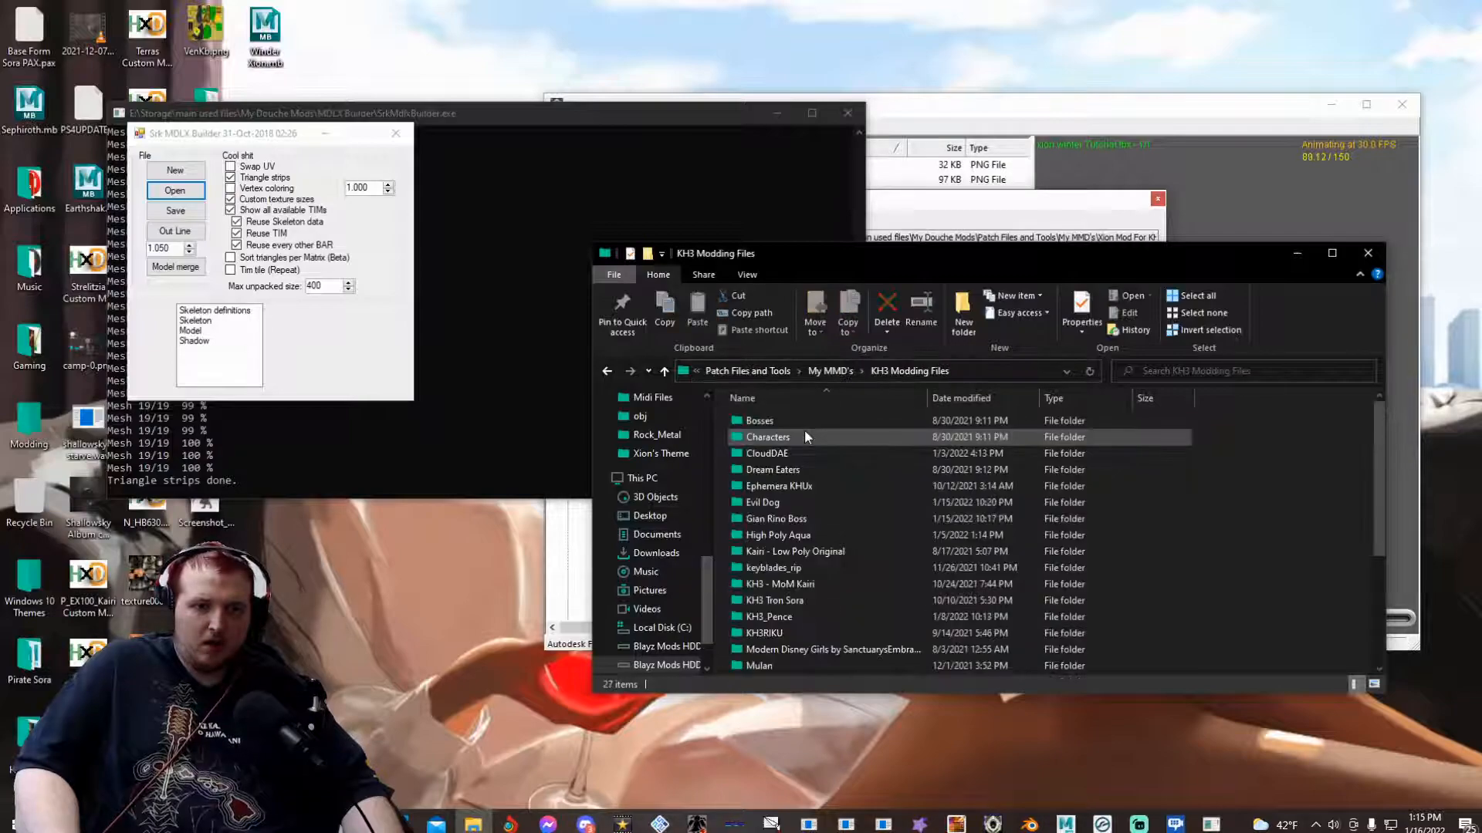
pyautogui.moveTo(804, 437); pyautogui.dragTo(799, 557)
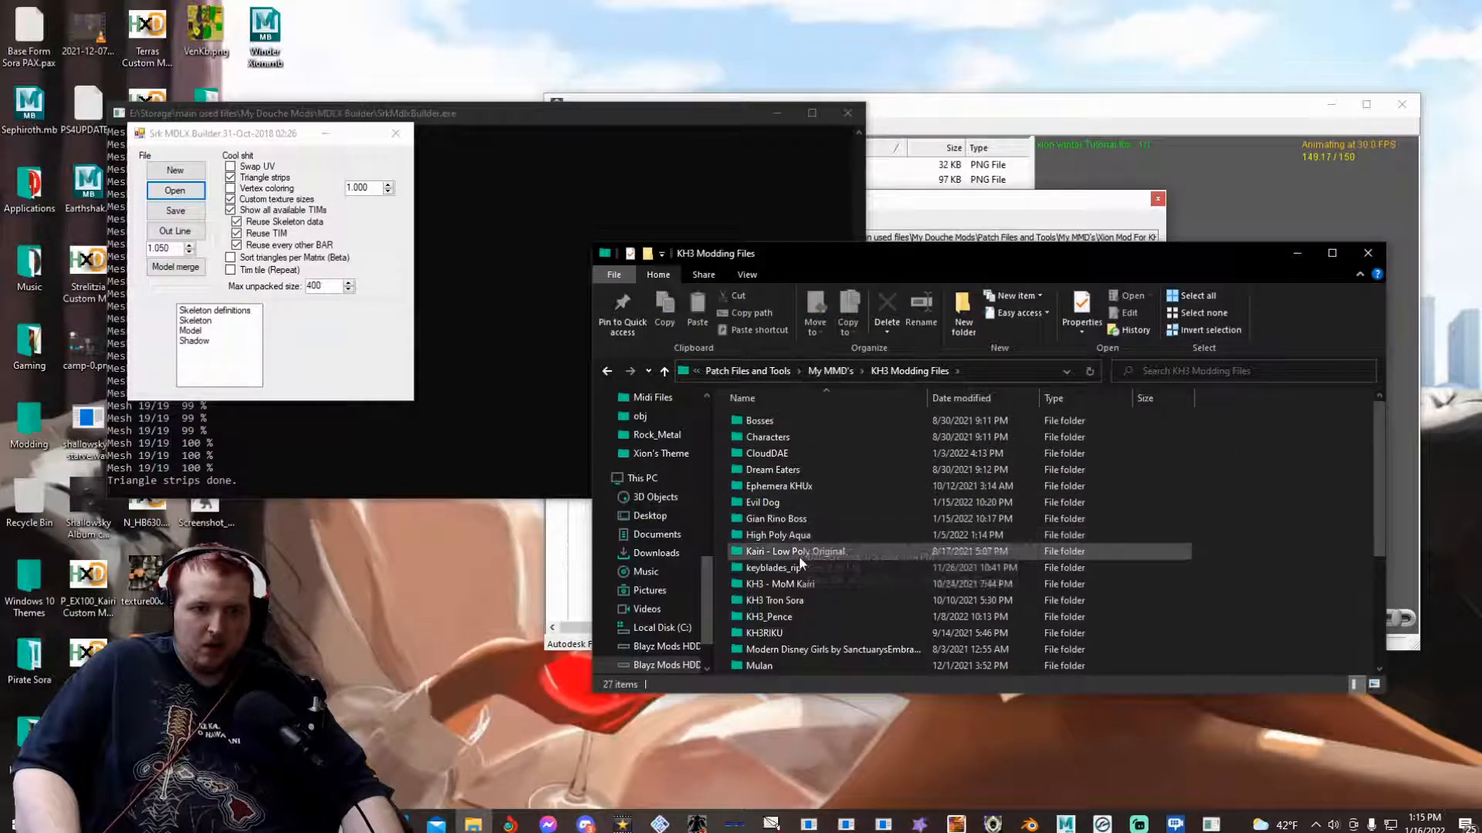
pyautogui.doubleClick(798, 562)
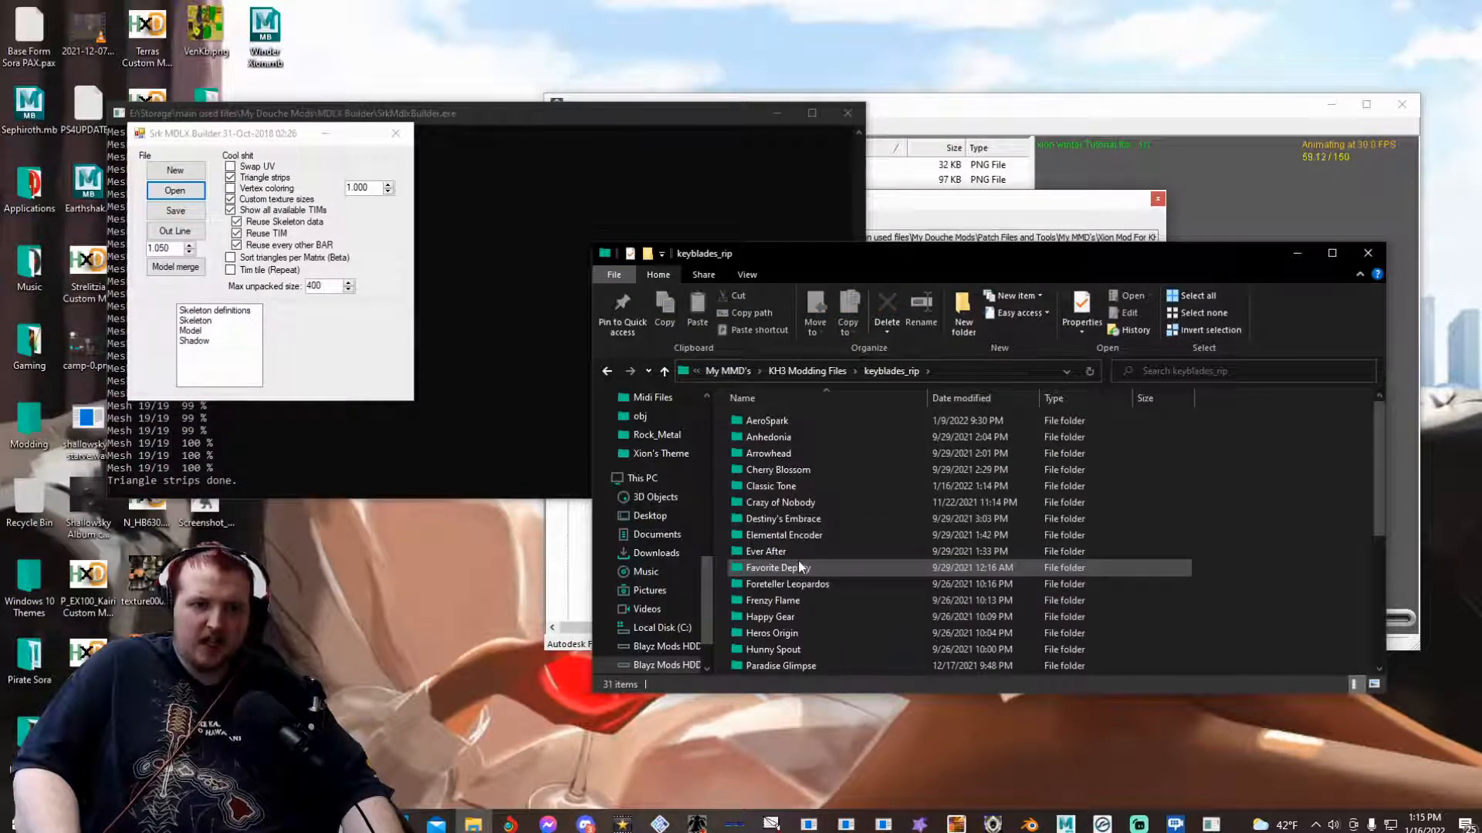
pyautogui.doubleClick(804, 488)
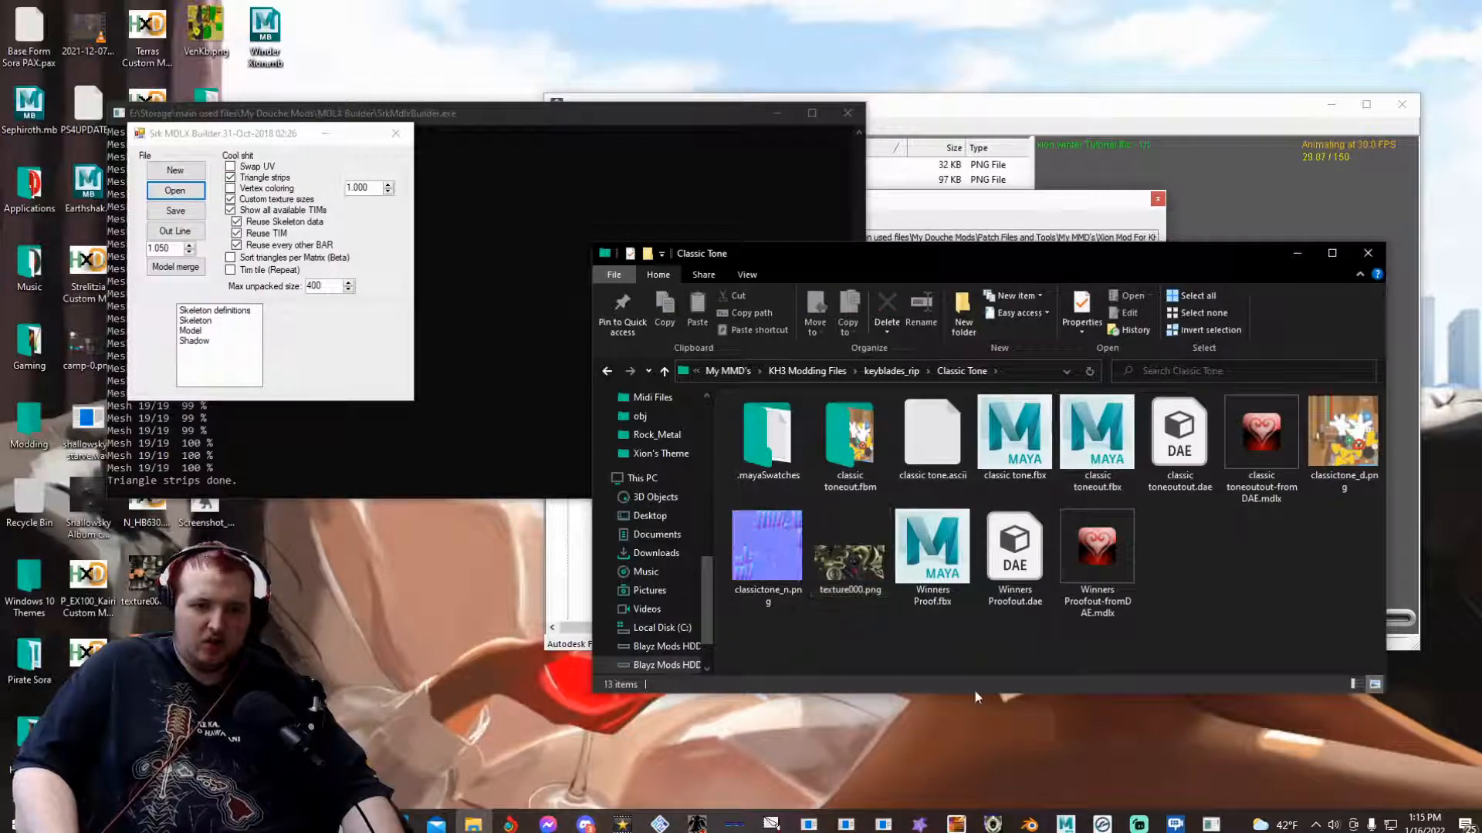
# - Switch to Noesis, dismiss the old export dialog, and load classic toneout.fbx from the Classic Tone folder as a new model
pyautogui.click(993, 824)
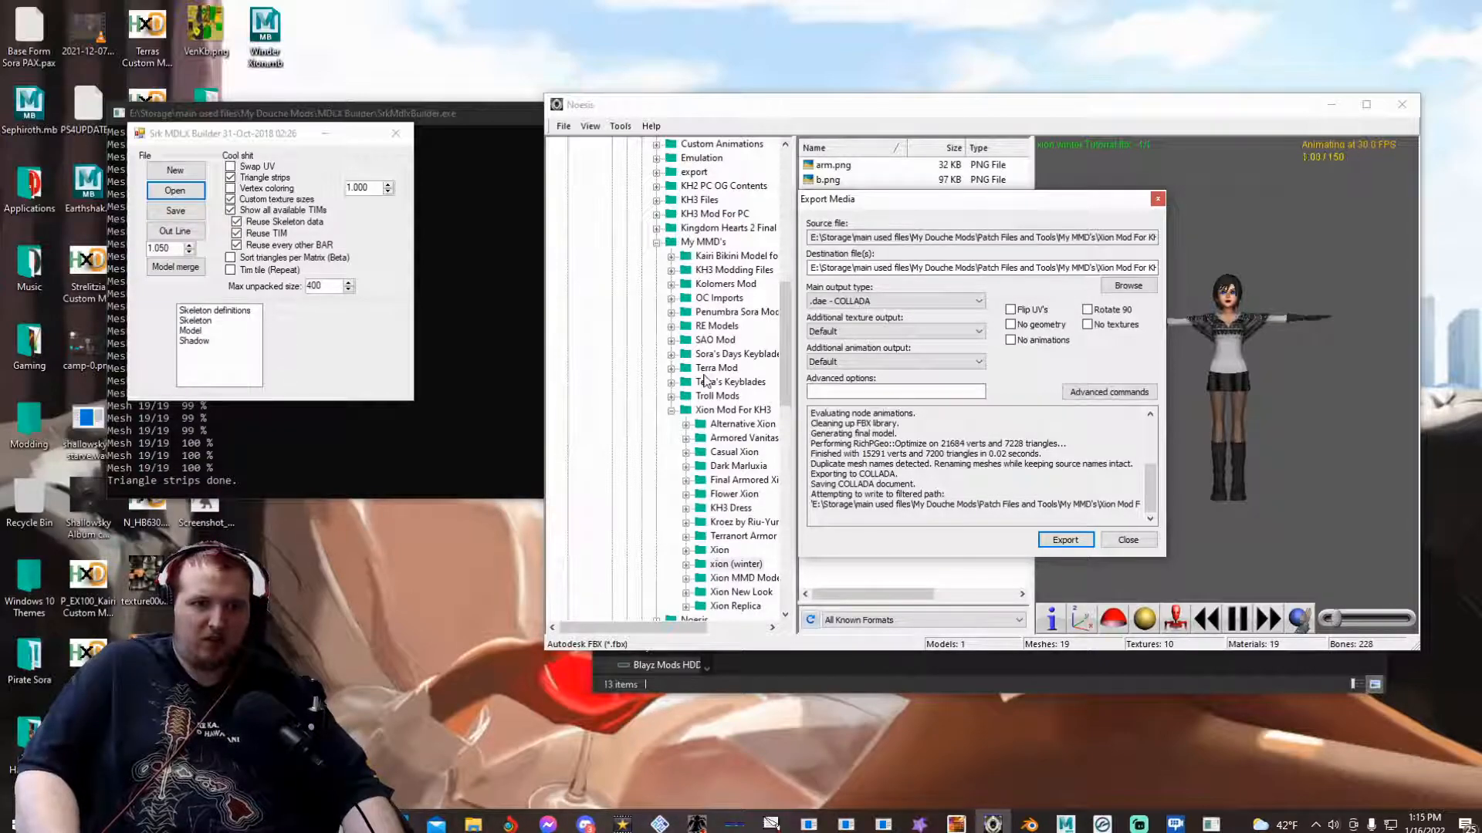
pyautogui.click(1123, 541)
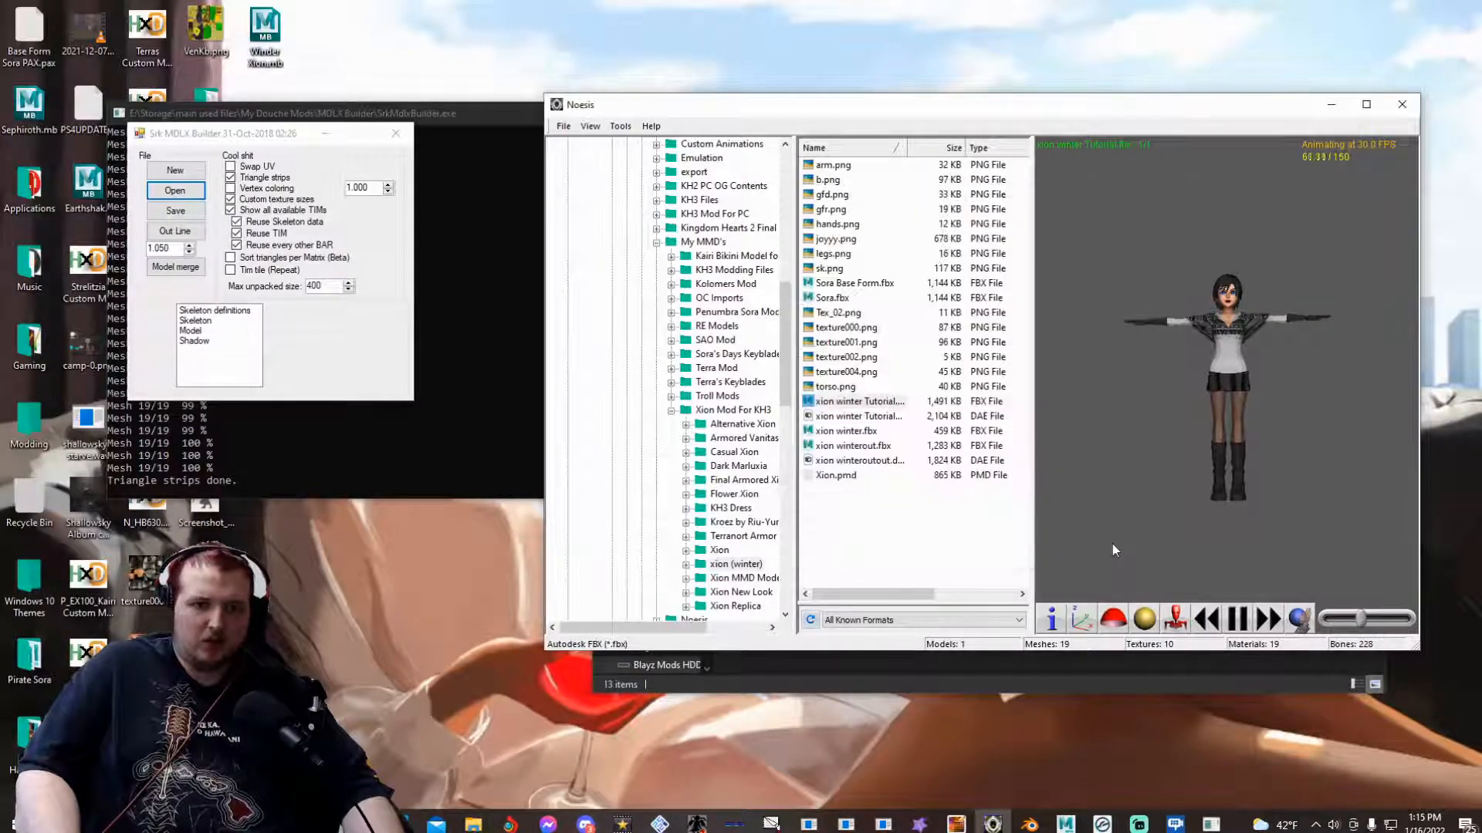
pyautogui.click(1040, 662)
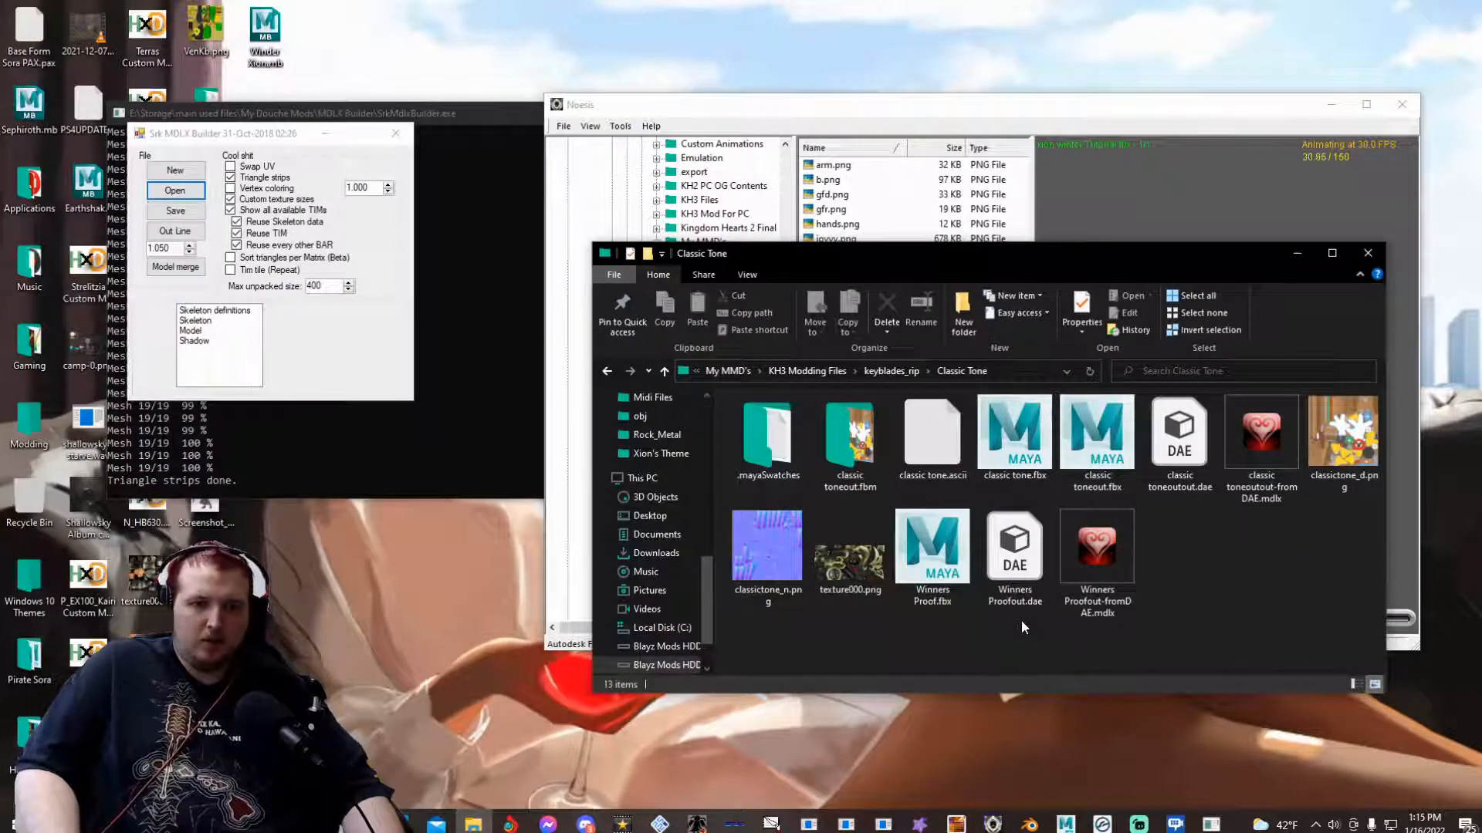
pyautogui.moveTo(1097, 448); pyautogui.dragTo(1156, 198)
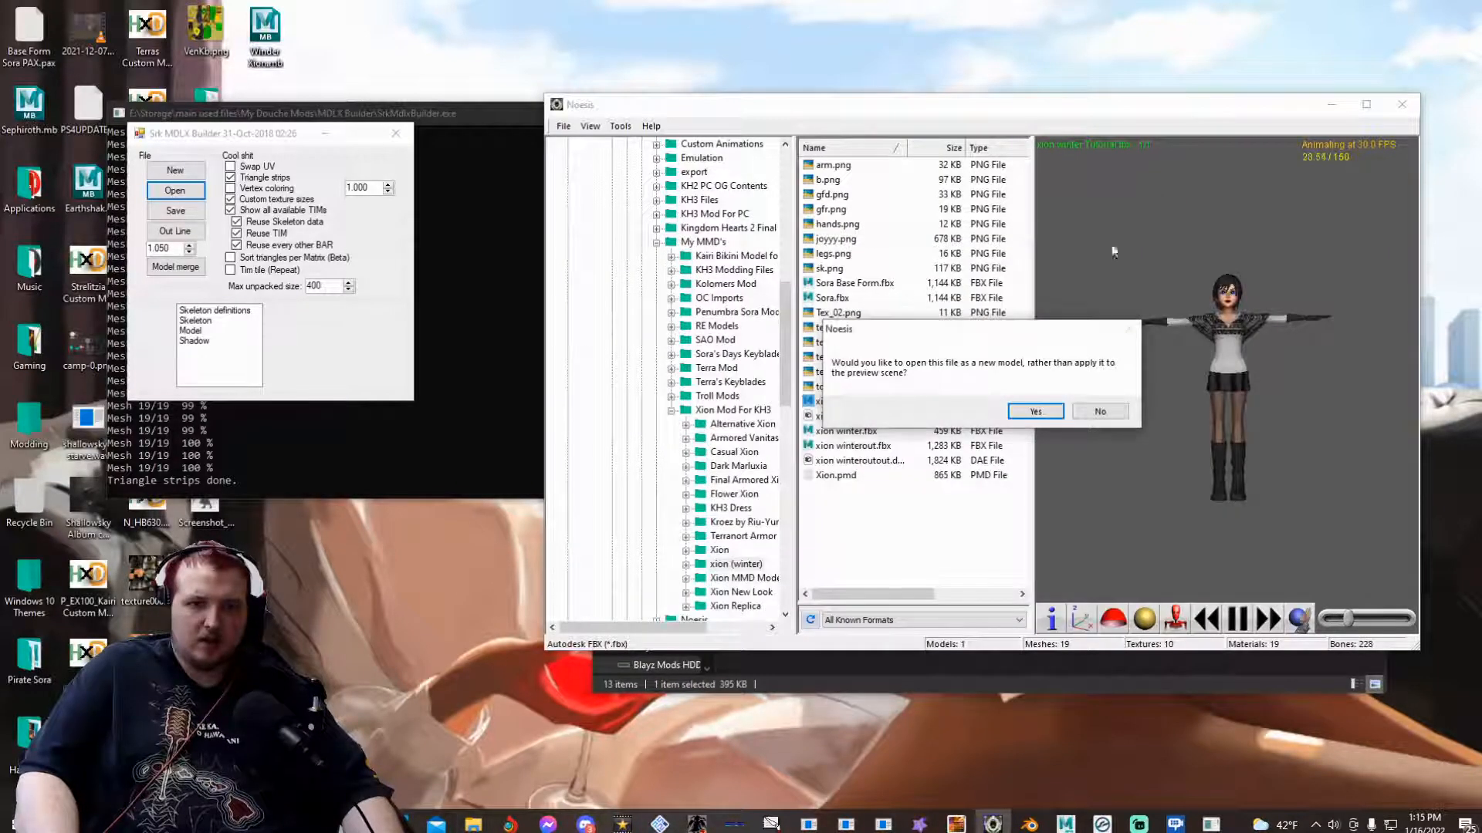
pyautogui.click(1018, 409)
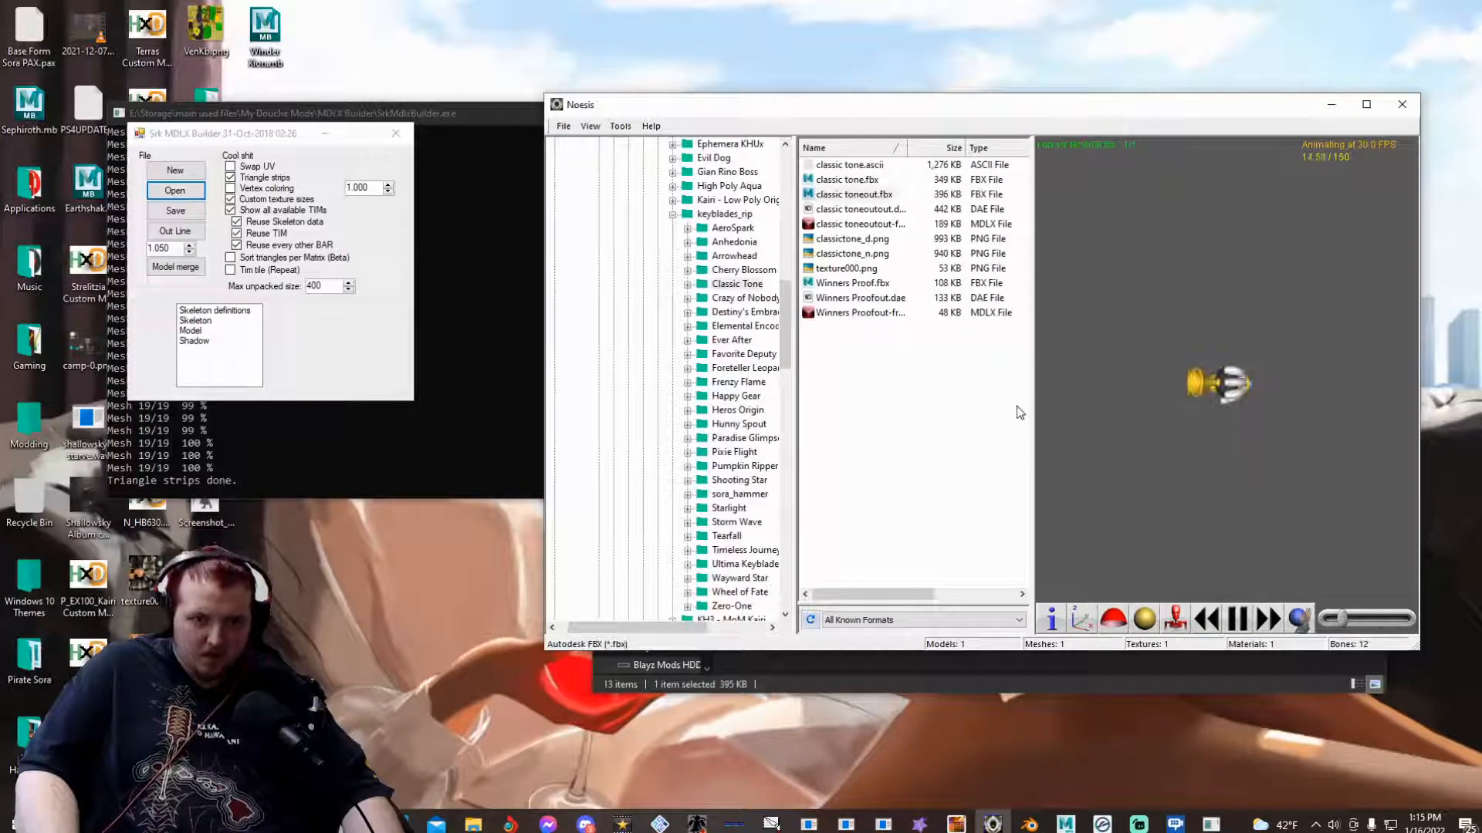
# - Export classic toneout.fbx with .dae - COLLADA as the main output type, then close the export dialog
pyautogui.rightClick(882, 199)
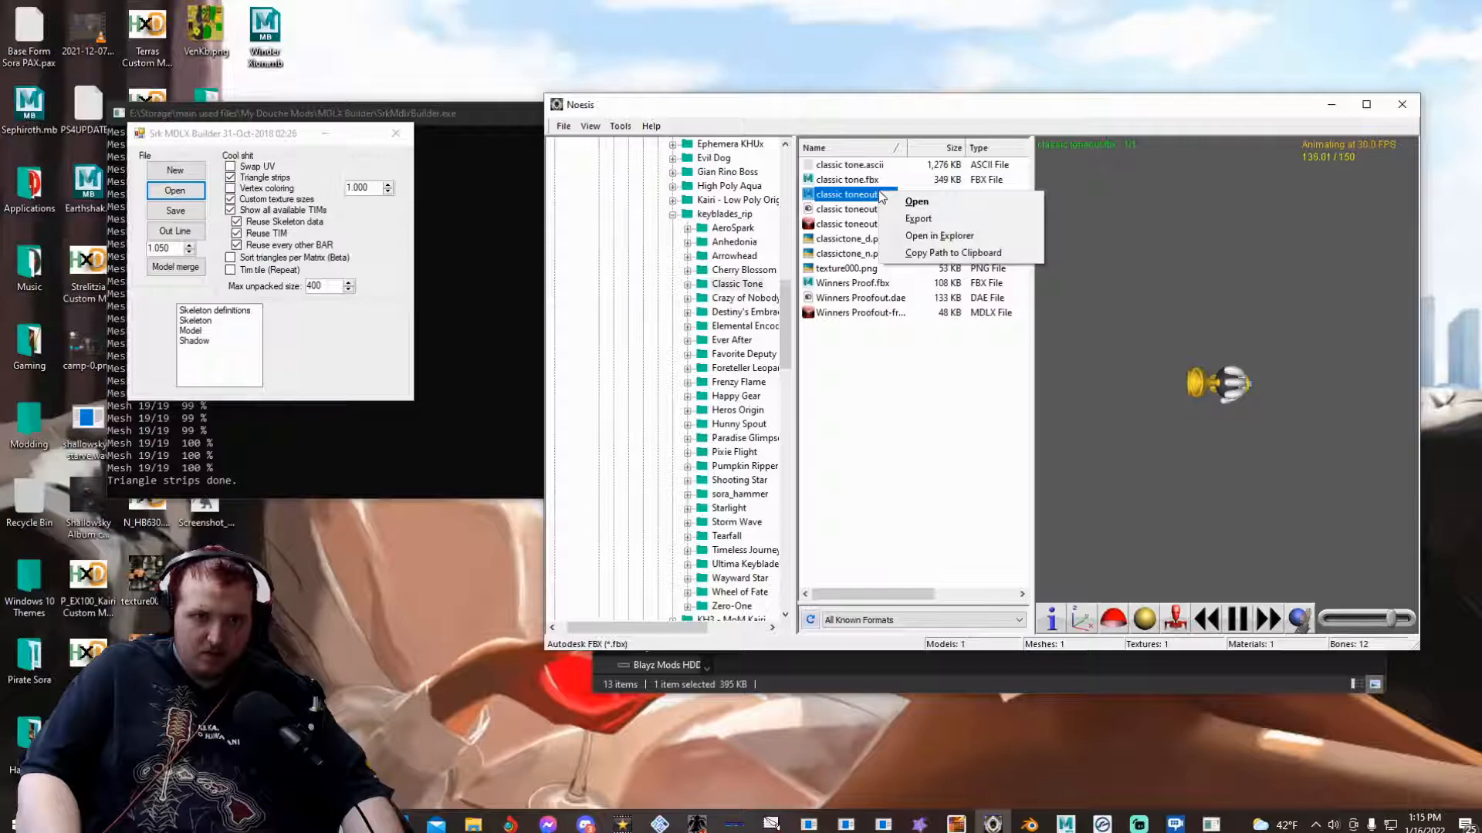
pyautogui.click(891, 220)
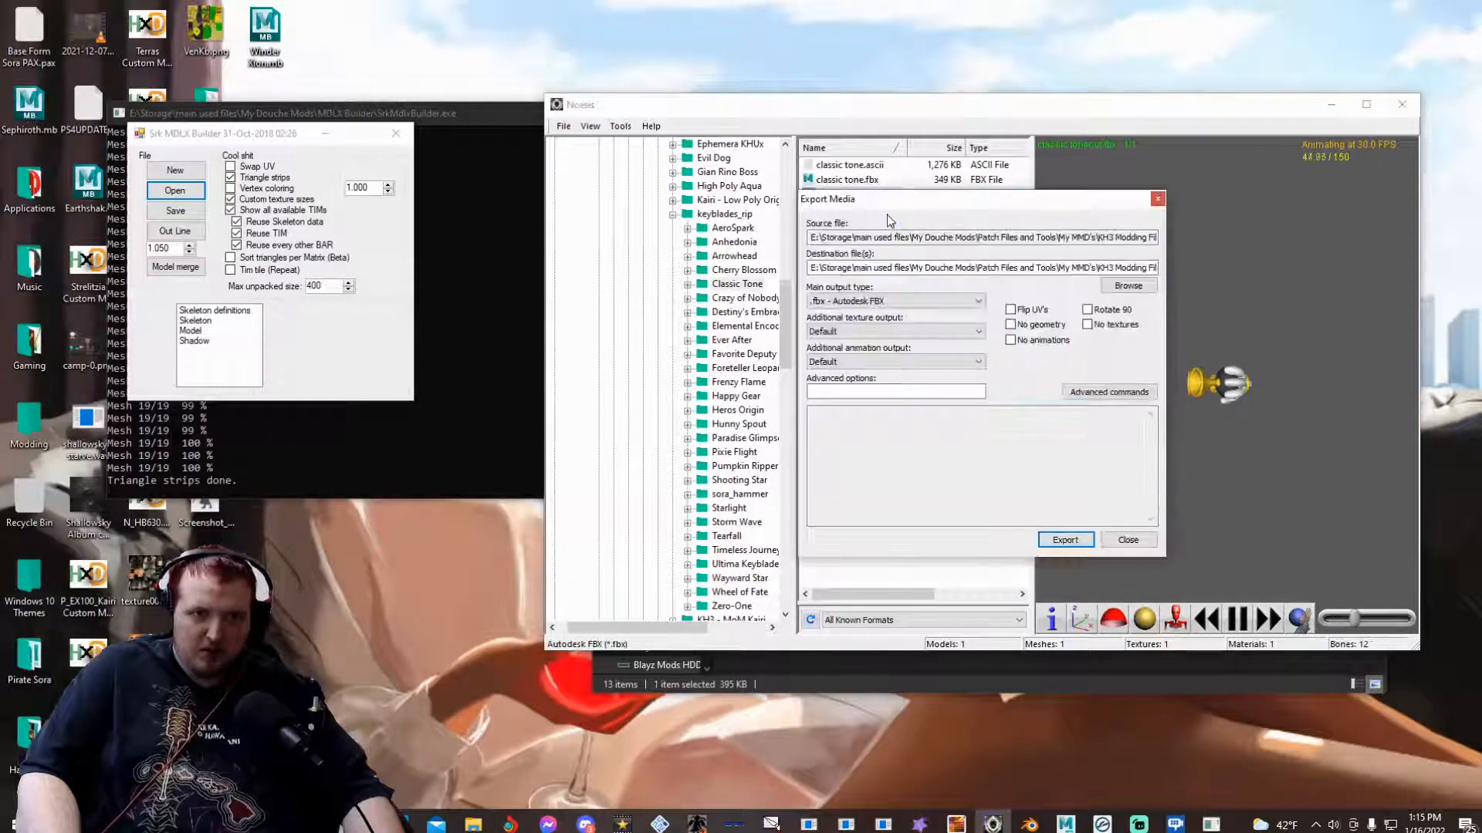
pyautogui.click(858, 303)
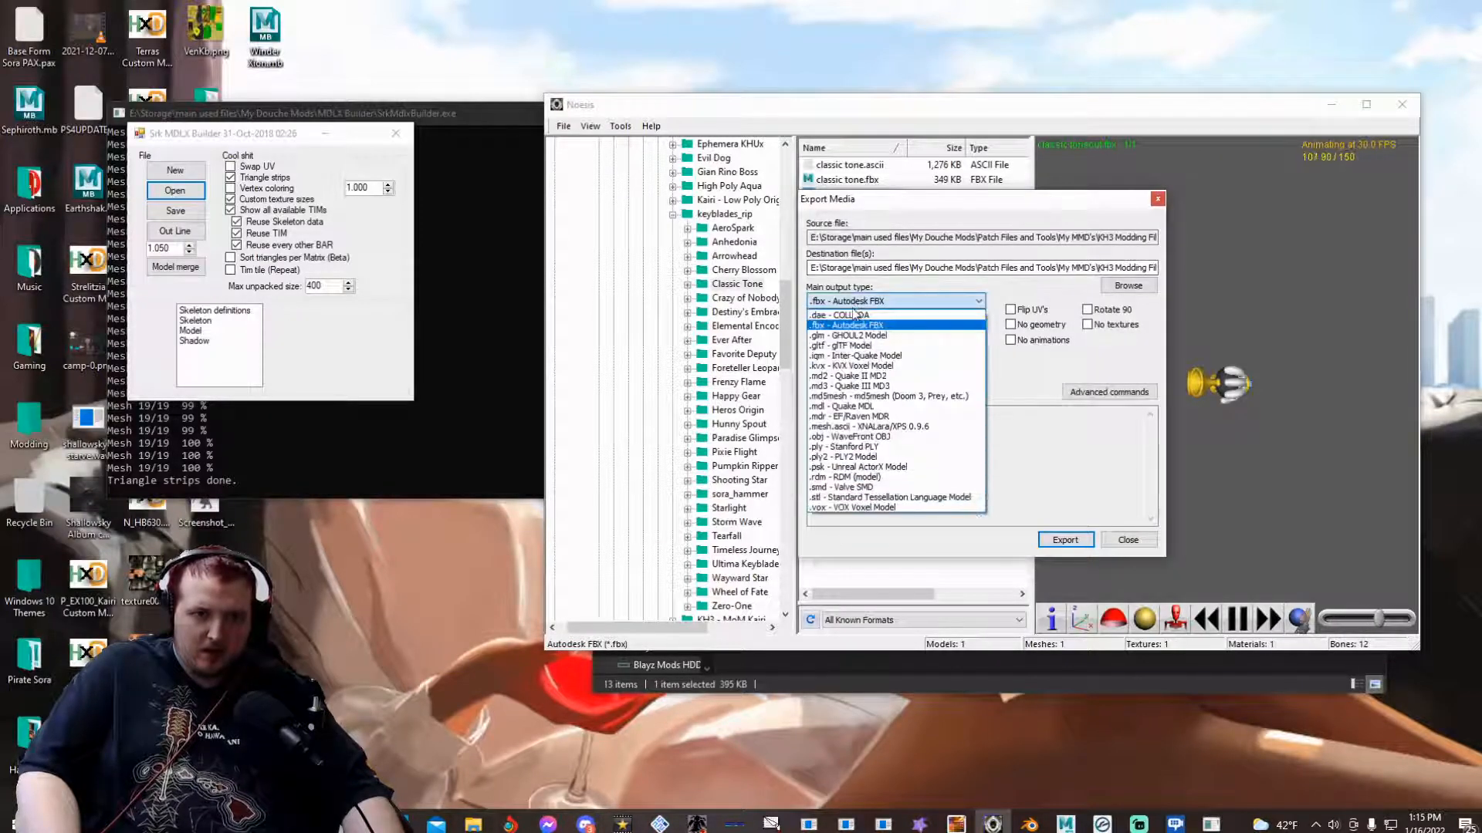
pyautogui.click(854, 316)
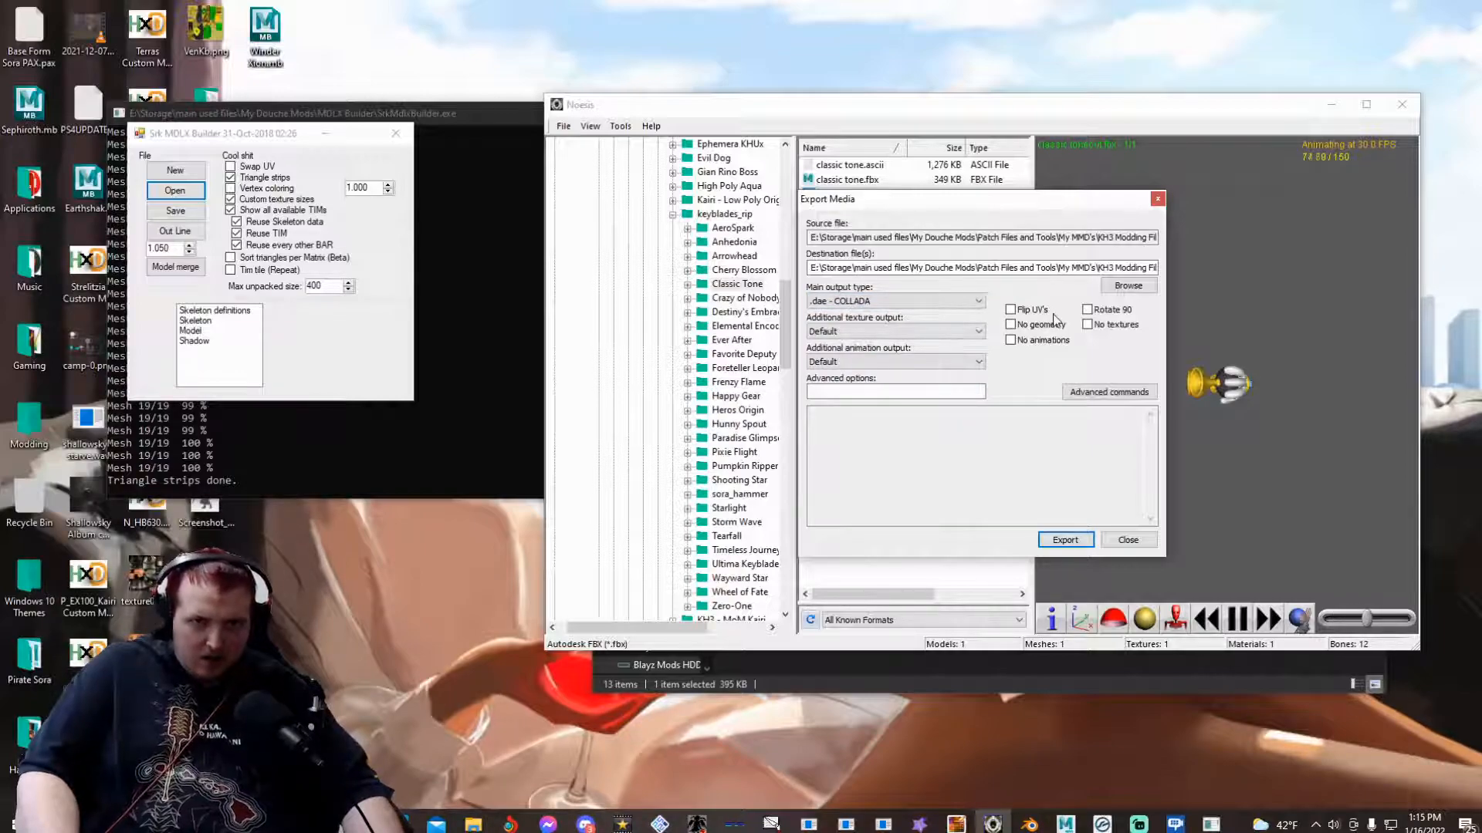
pyautogui.click(1066, 539)
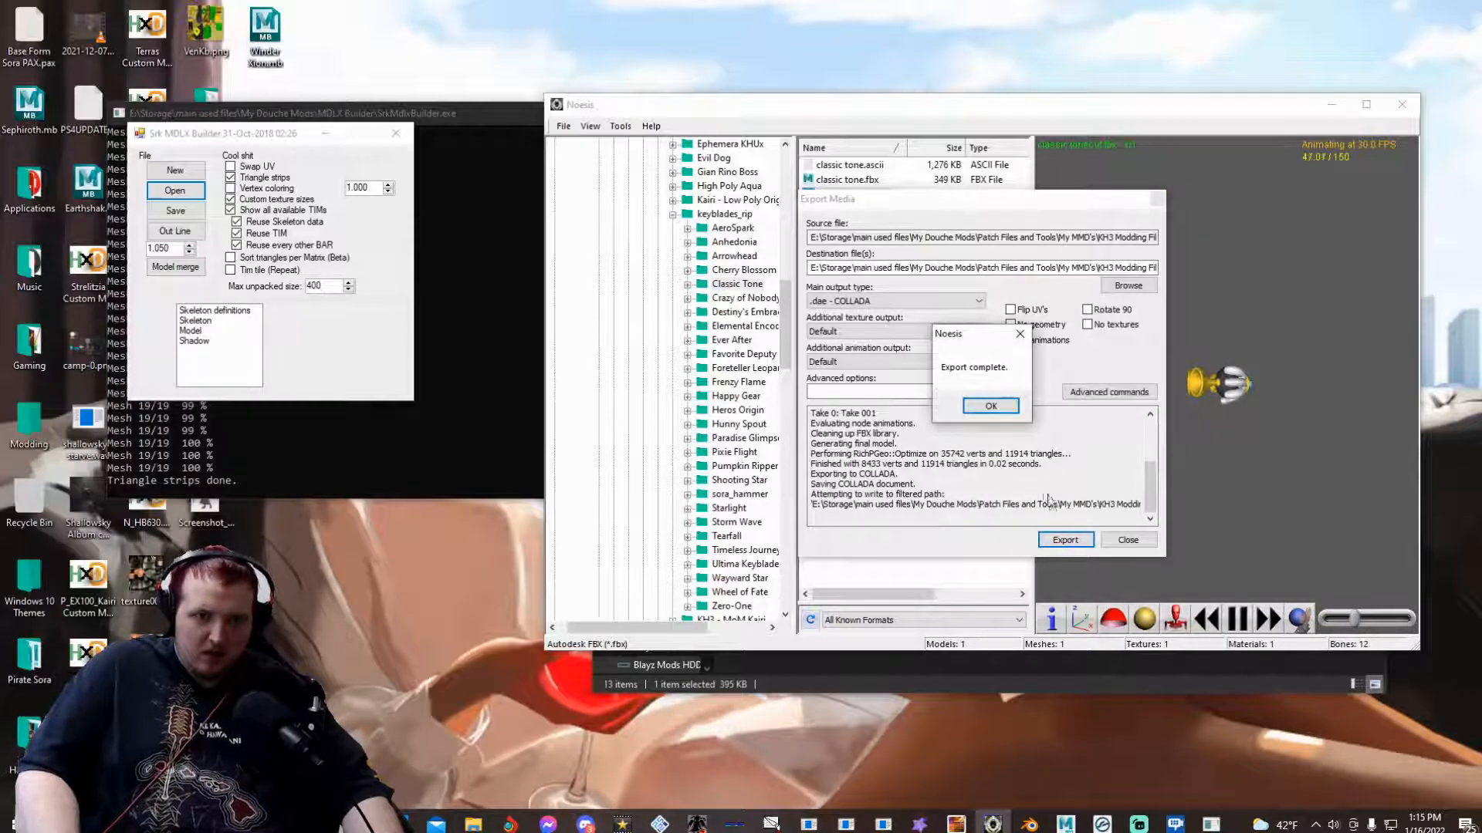
pyautogui.click(988, 405)
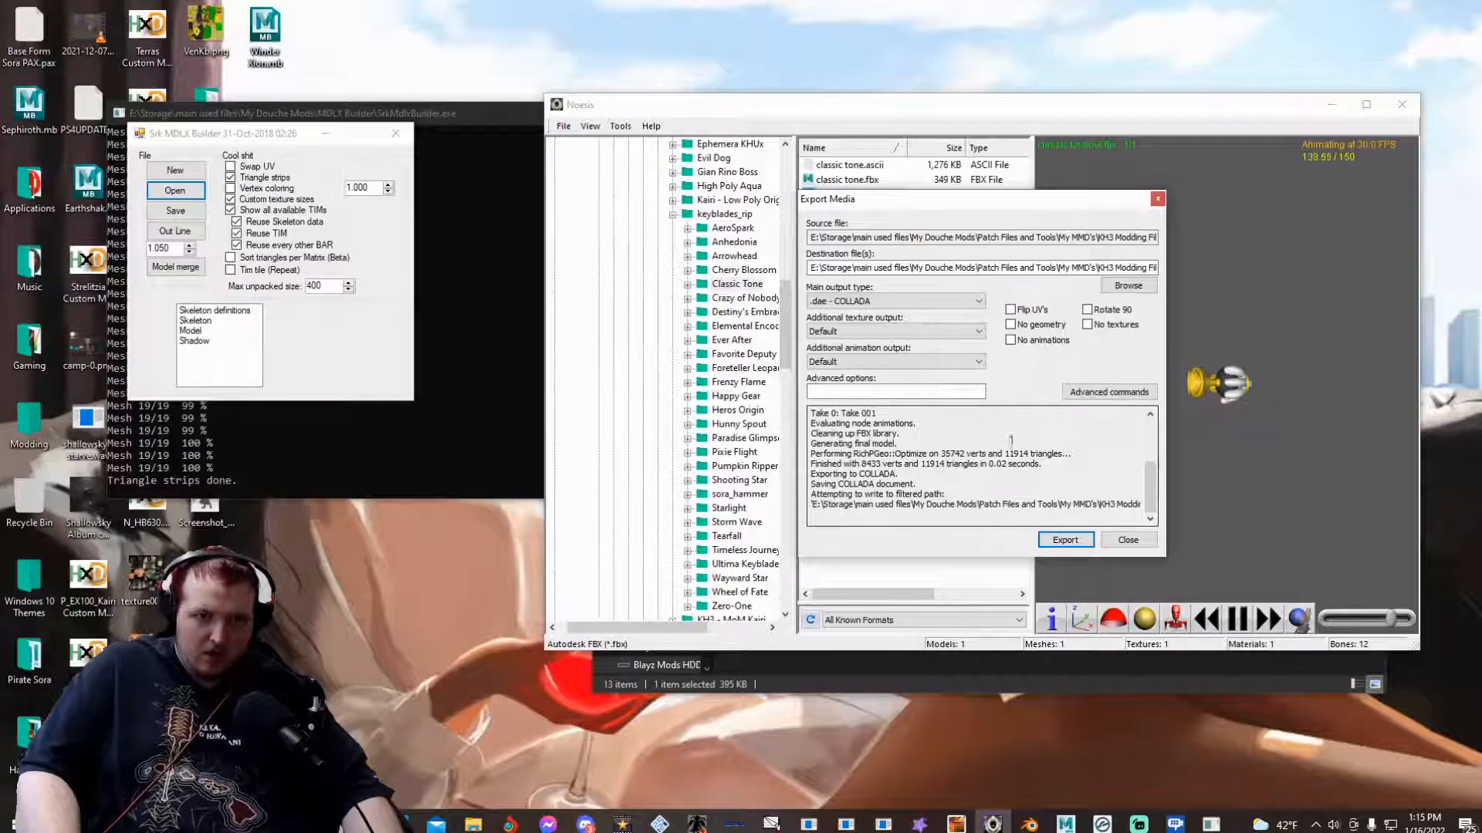
pyautogui.click(1122, 540)
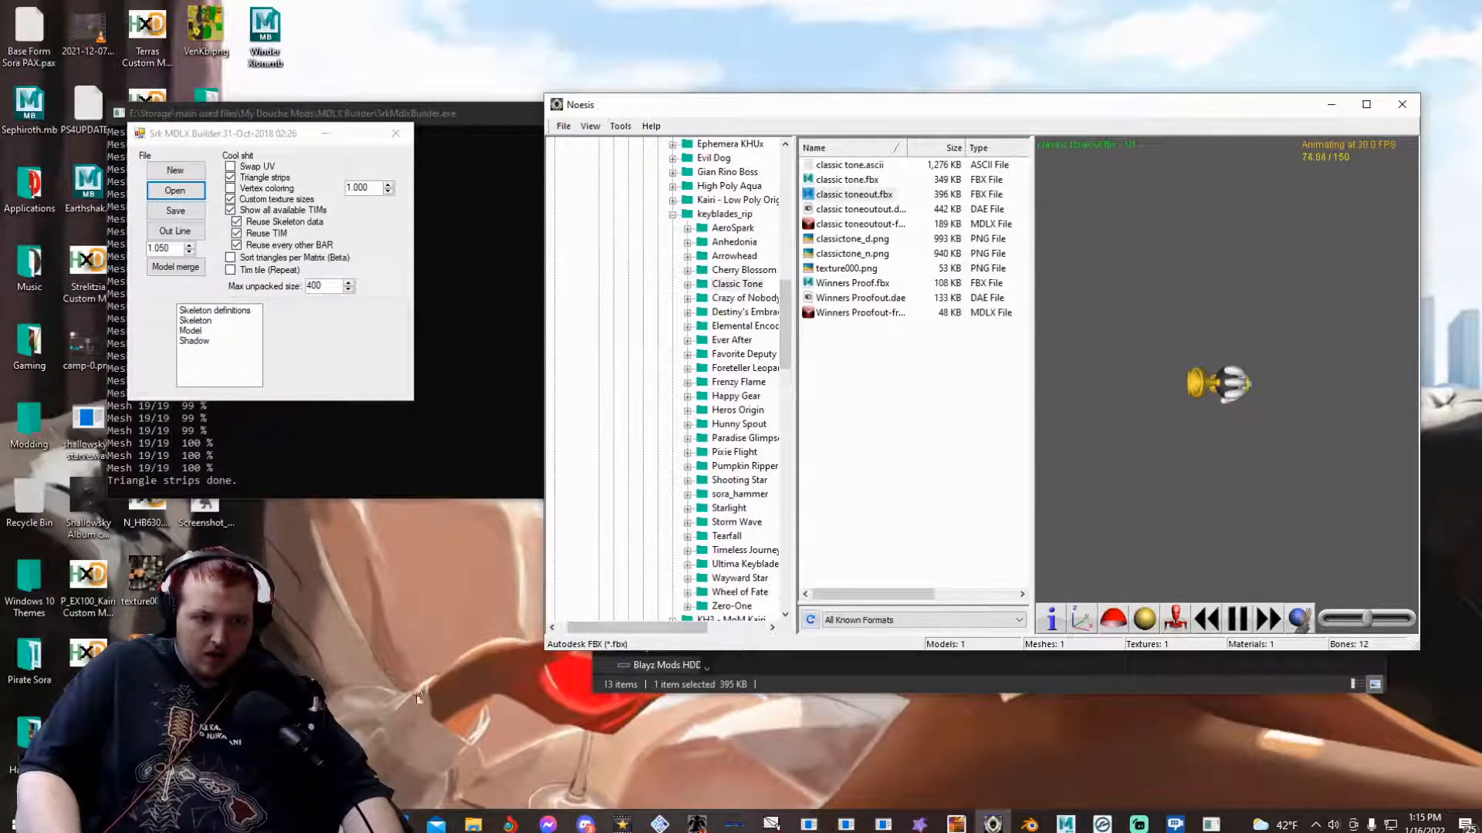
# - Convert classic toneoutout.dae to MDLX with Srk MDLX Builder, accepting texture size Combination 3
pyautogui.click(474, 824)
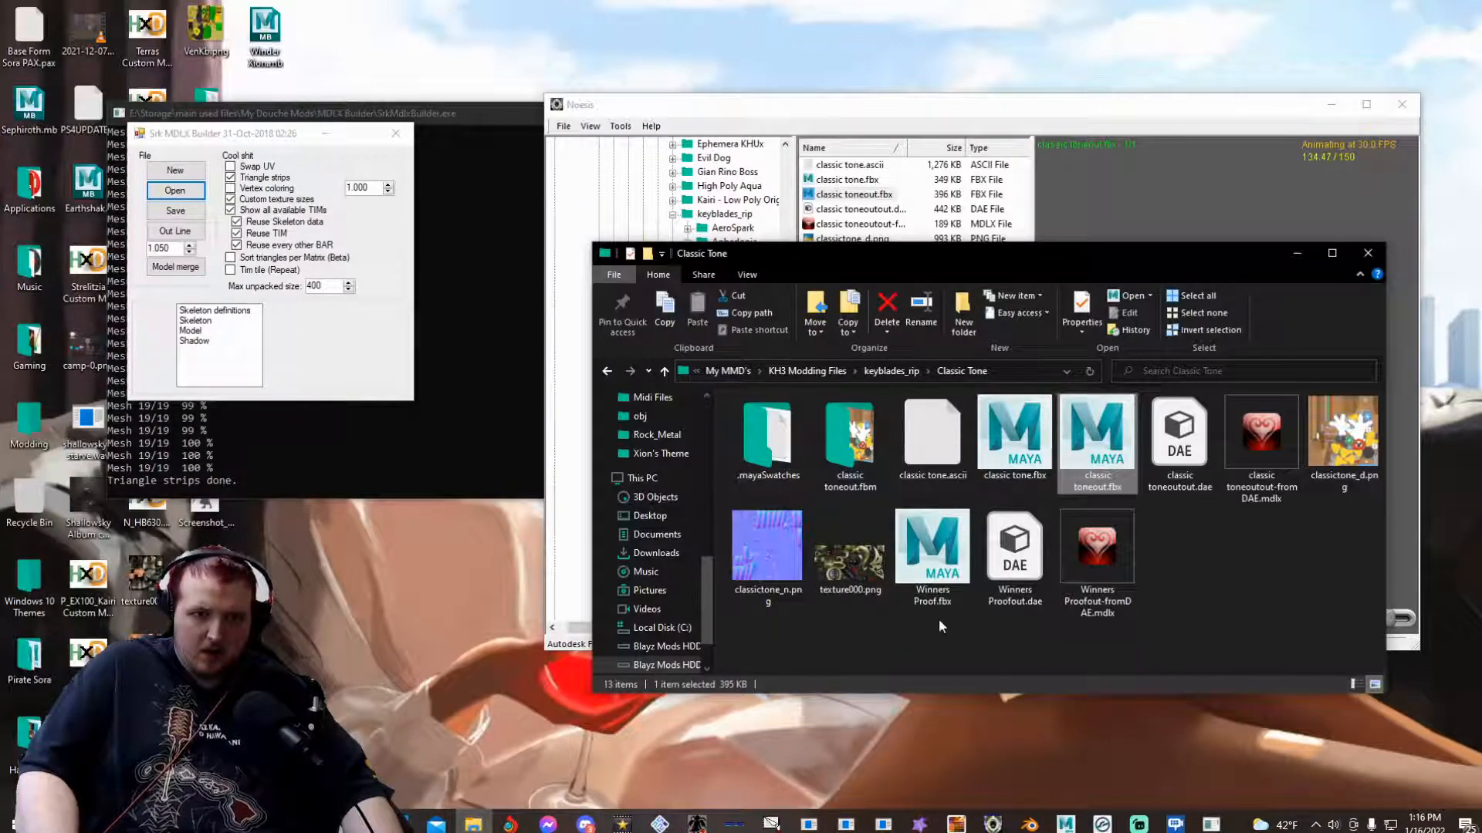
pyautogui.moveTo(1180, 455); pyautogui.dragTo(199, 191)
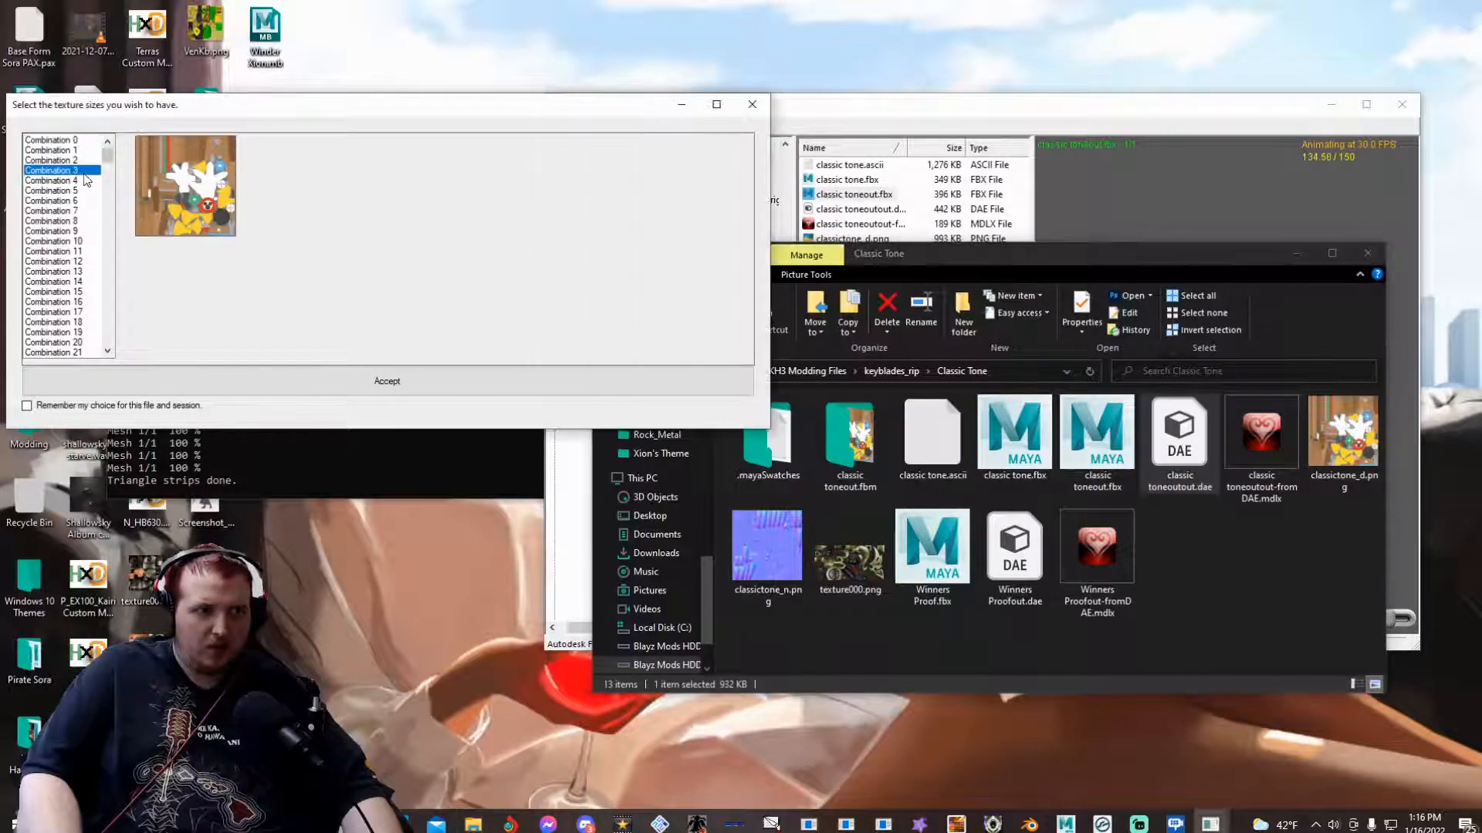
pyautogui.click(128, 367)
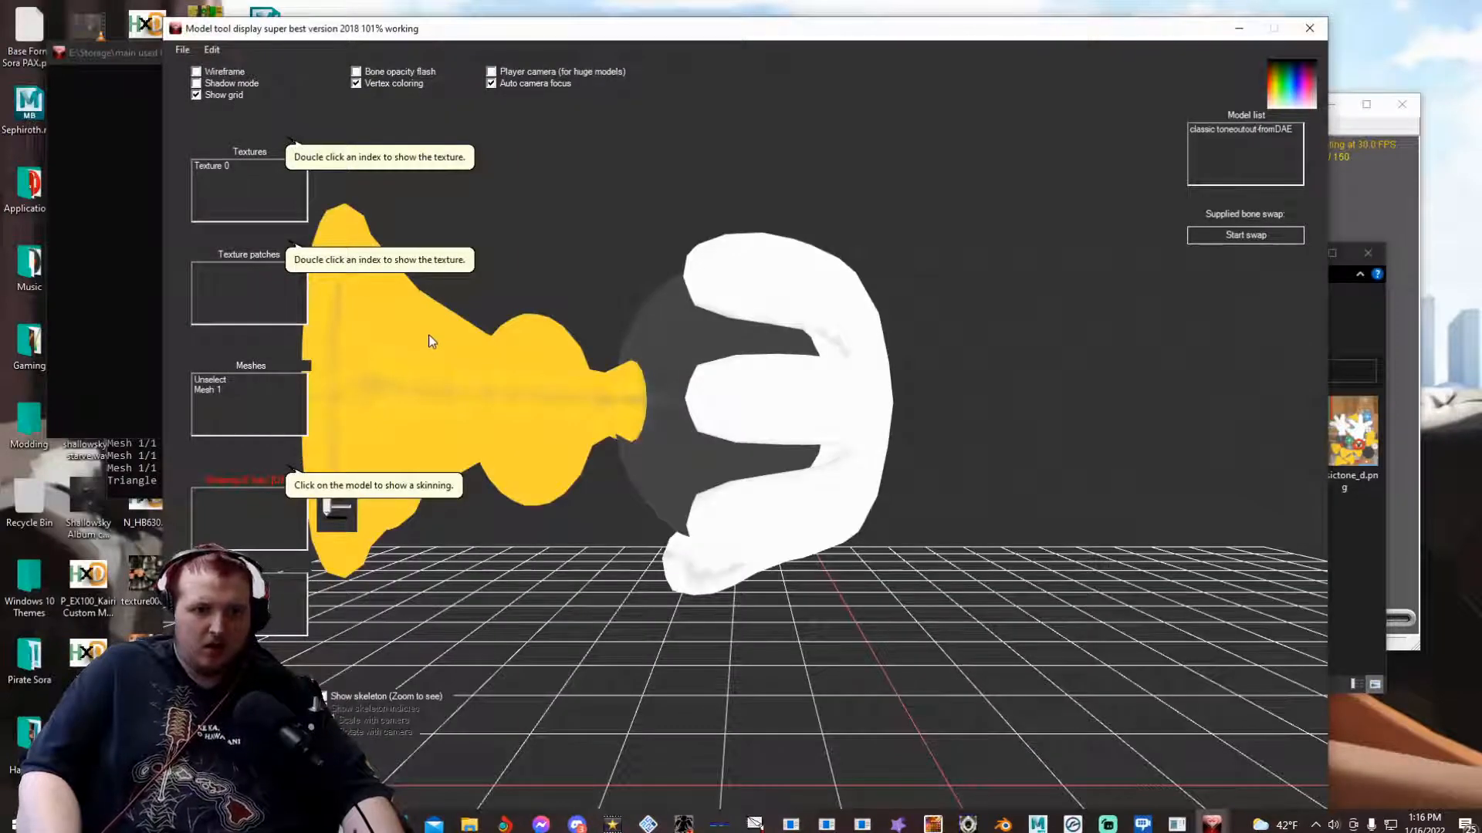
# - Load Winners Proofout-fromDAE.mdlx into the MDLX Viewer alongside the Classic Tone model and compare how the two keyblades line up
pyautogui.scroll(-5, 463, 355)
pyautogui.moveTo(486, 371); pyautogui.dragTo(510, 339)
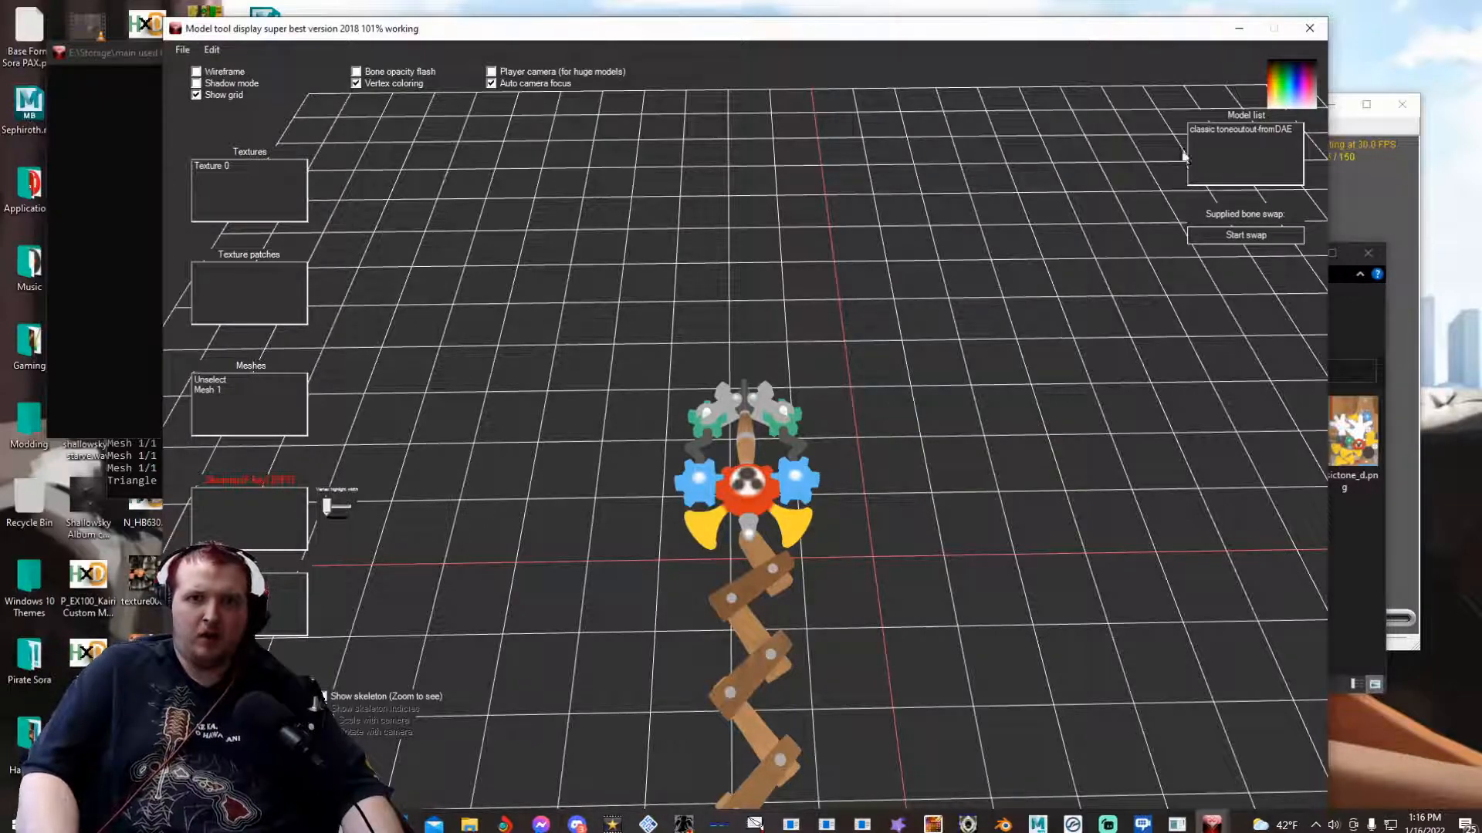
pyautogui.click(1237, 29)
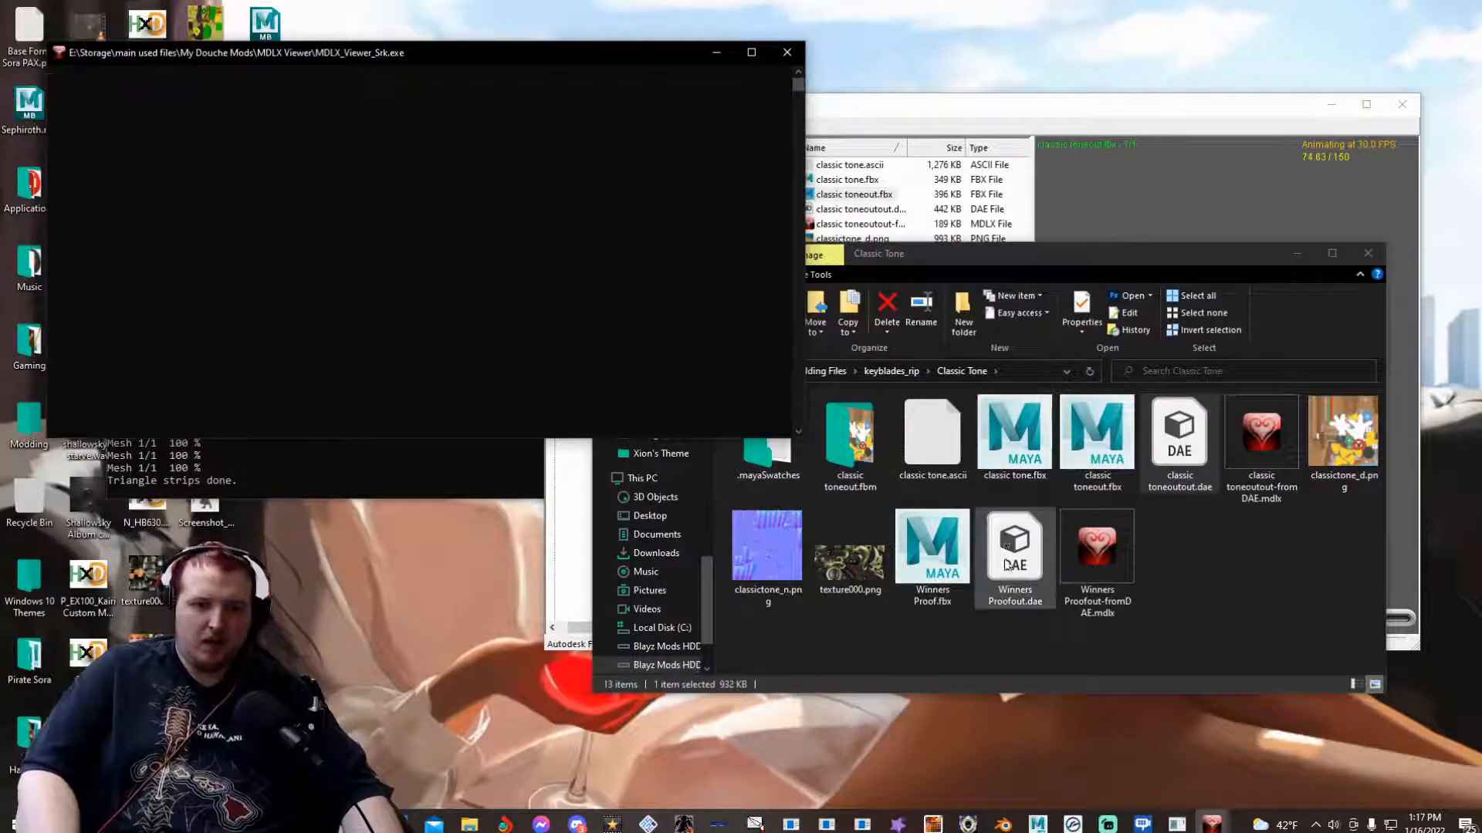
pyautogui.moveTo(1083, 573); pyautogui.dragTo(953, 659)
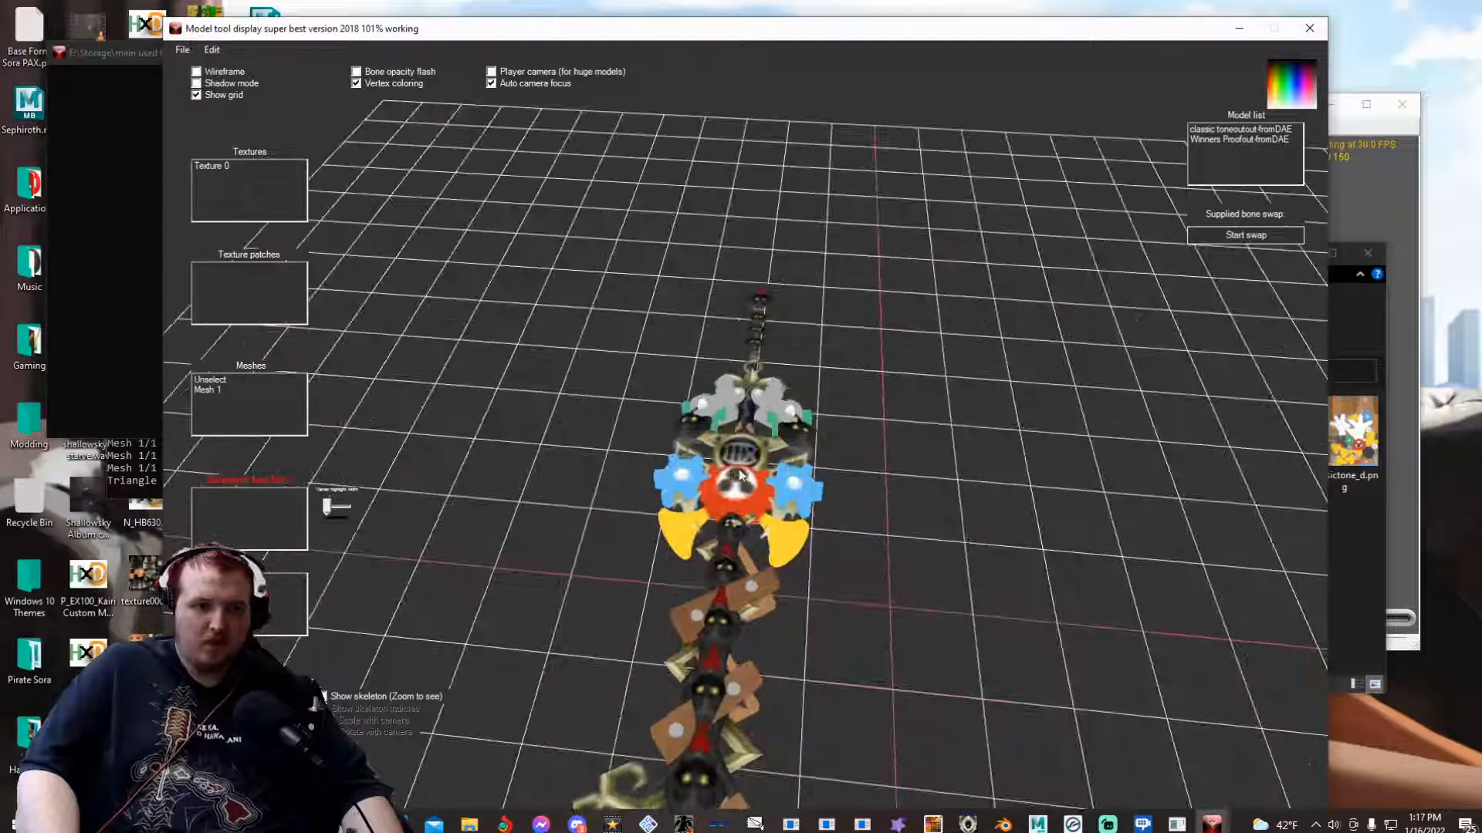
pyautogui.scroll(-4, 740, 474)
pyautogui.scroll(-2, 740, 474)
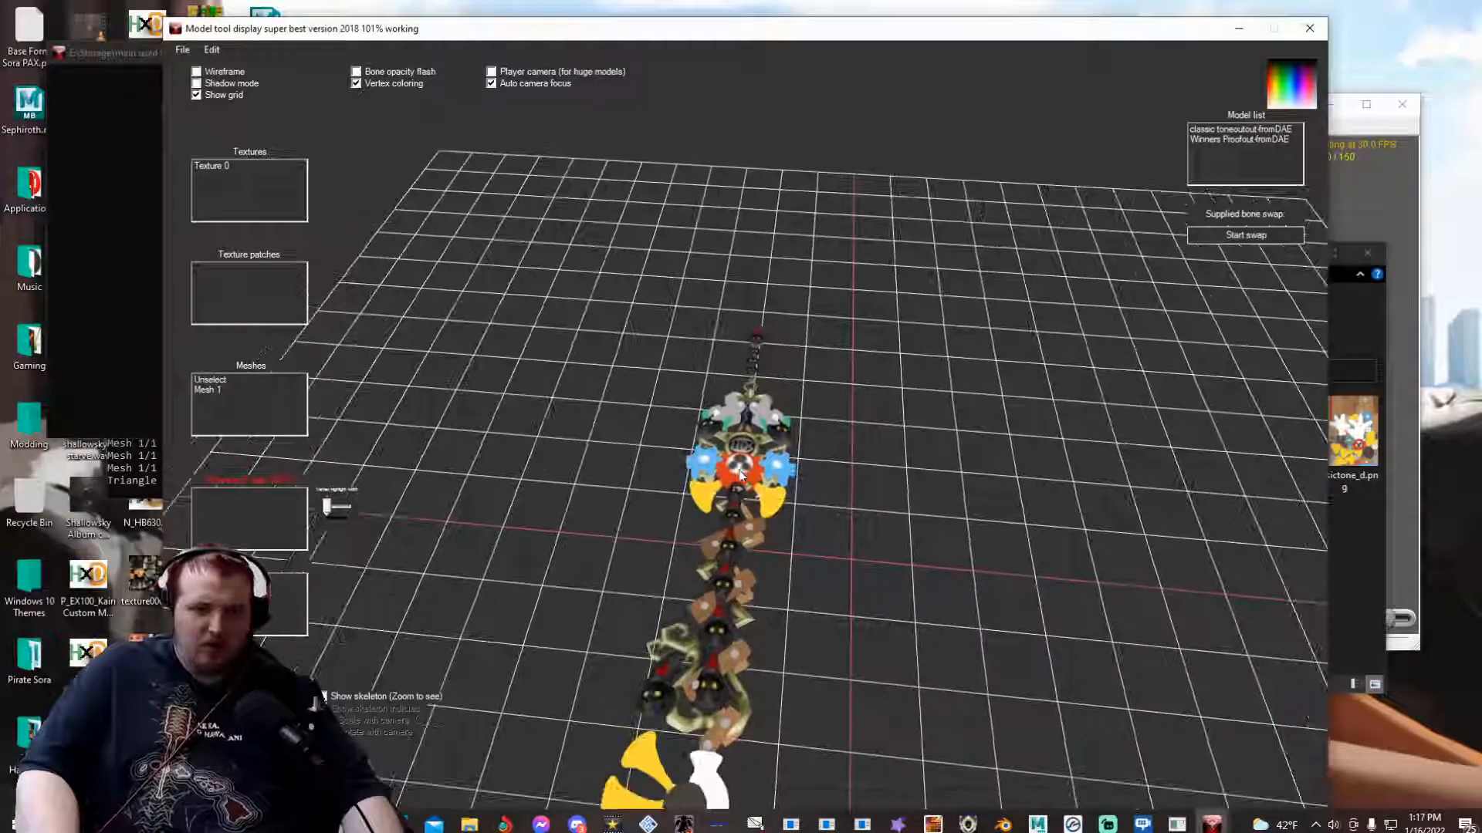
pyautogui.moveTo(739, 473); pyautogui.dragTo(753, 418)
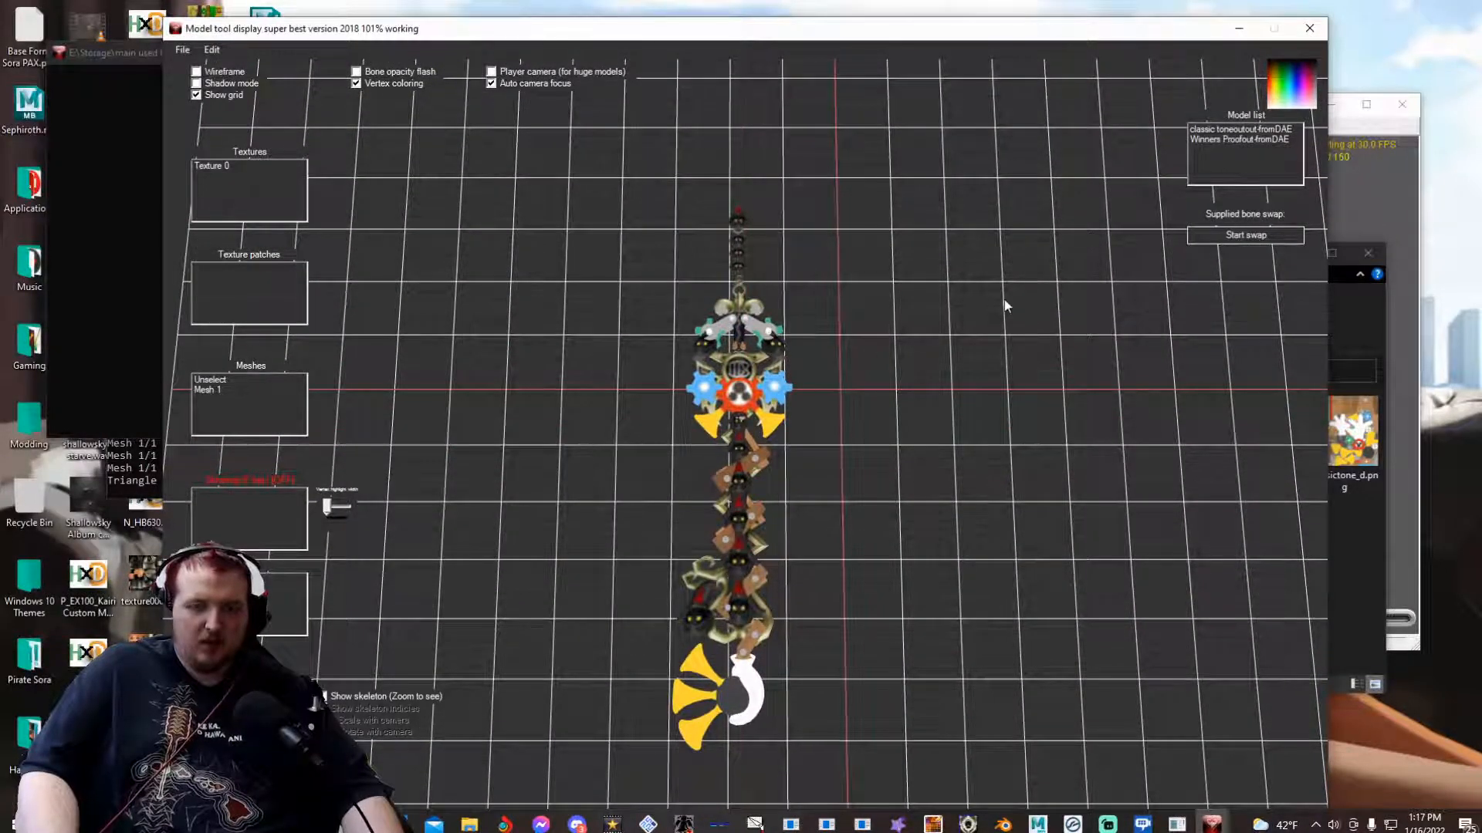
# - Start a bone swap with classic toneoutout-fromDAE as the source model and Winners Proofout-fromDAE as the recipient
pyautogui.click(1193, 233)
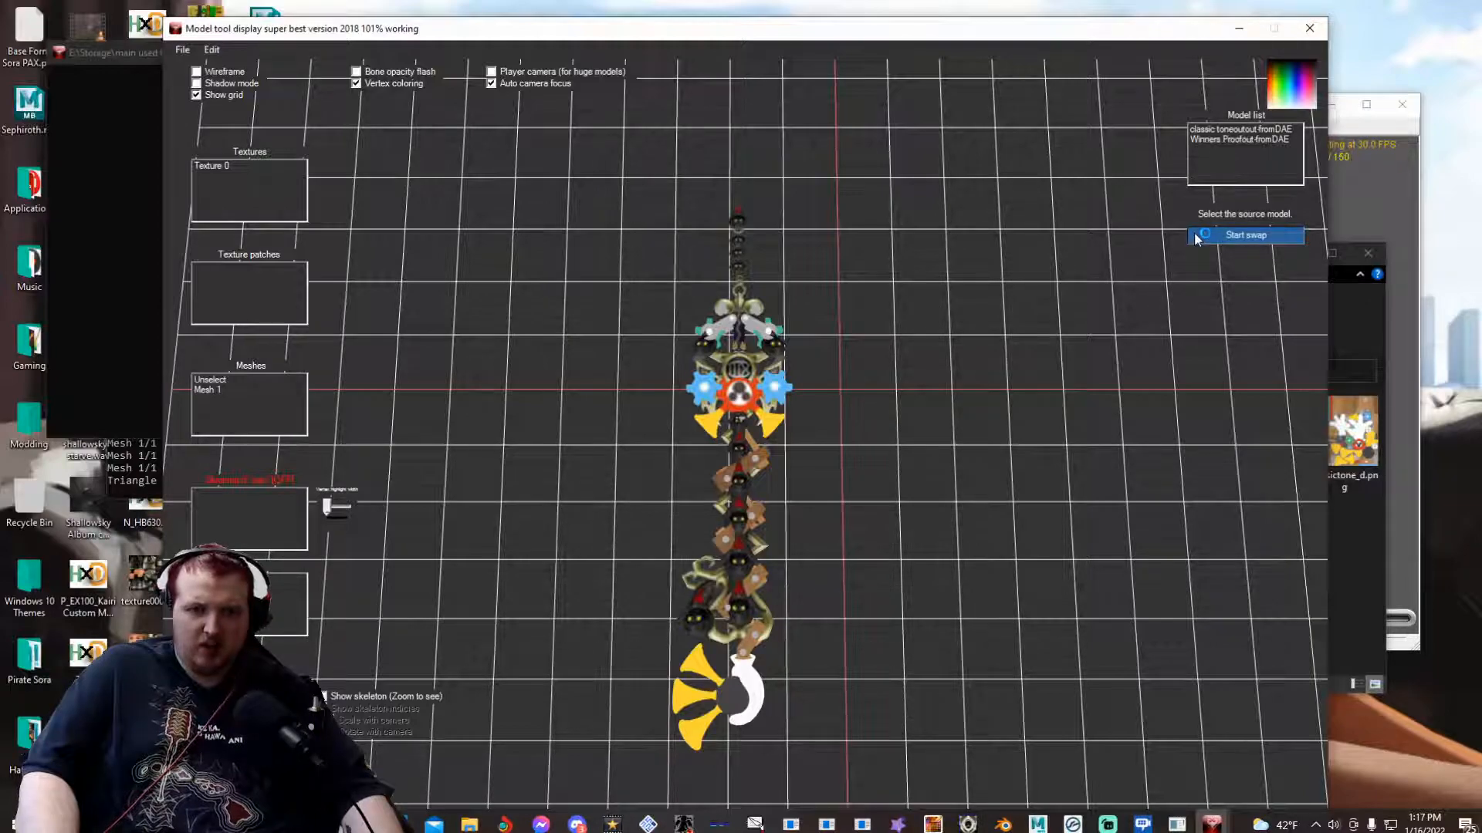
pyautogui.click(1228, 131)
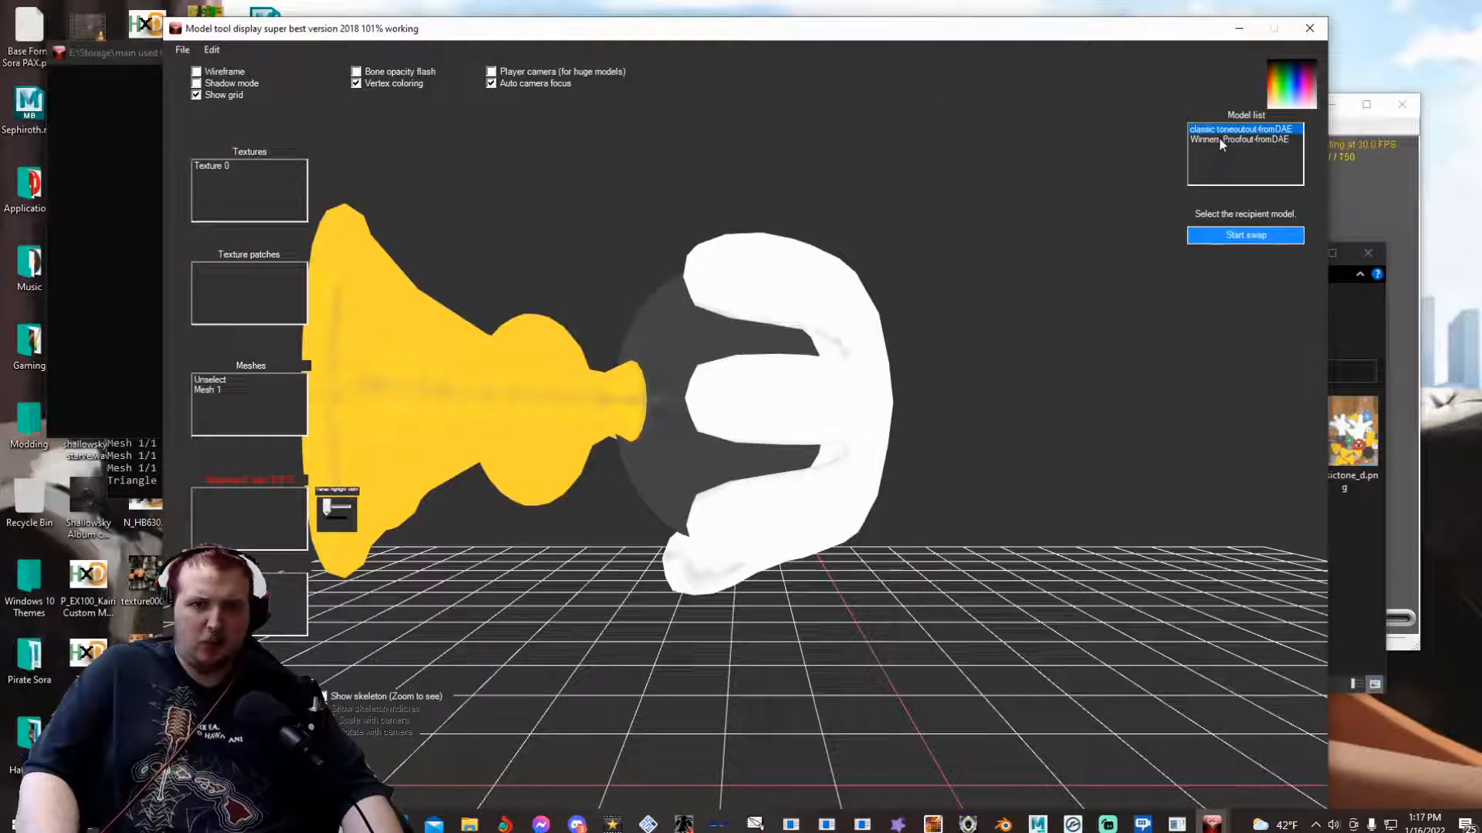
pyautogui.click(1219, 138)
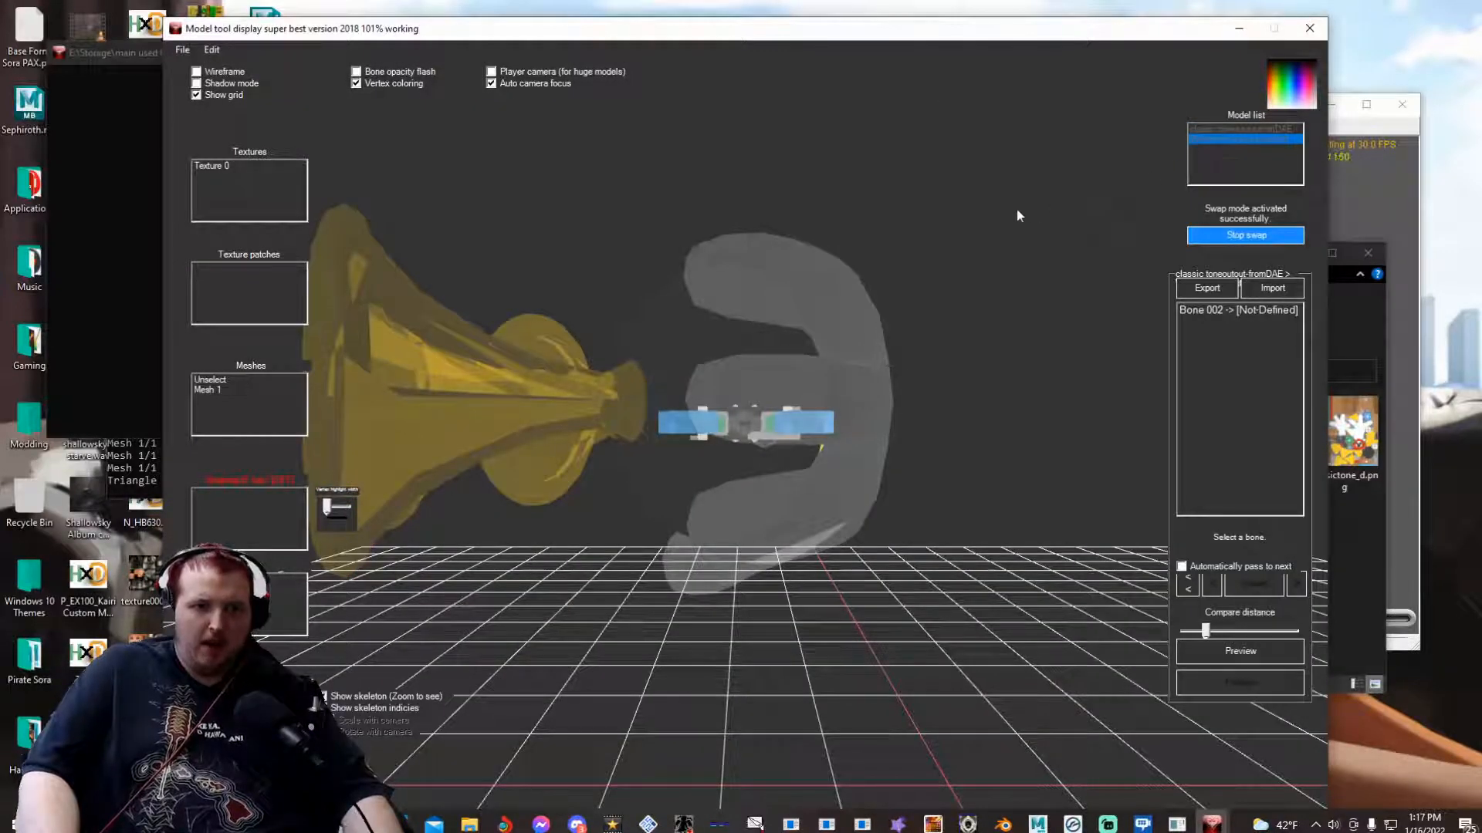
# - Map the Classic Tone model's Bone 002 to Bone 002 of the Winners Proof model and preview the swap
pyautogui.moveTo(949, 456); pyautogui.dragTo(1019, 500, button='middle')
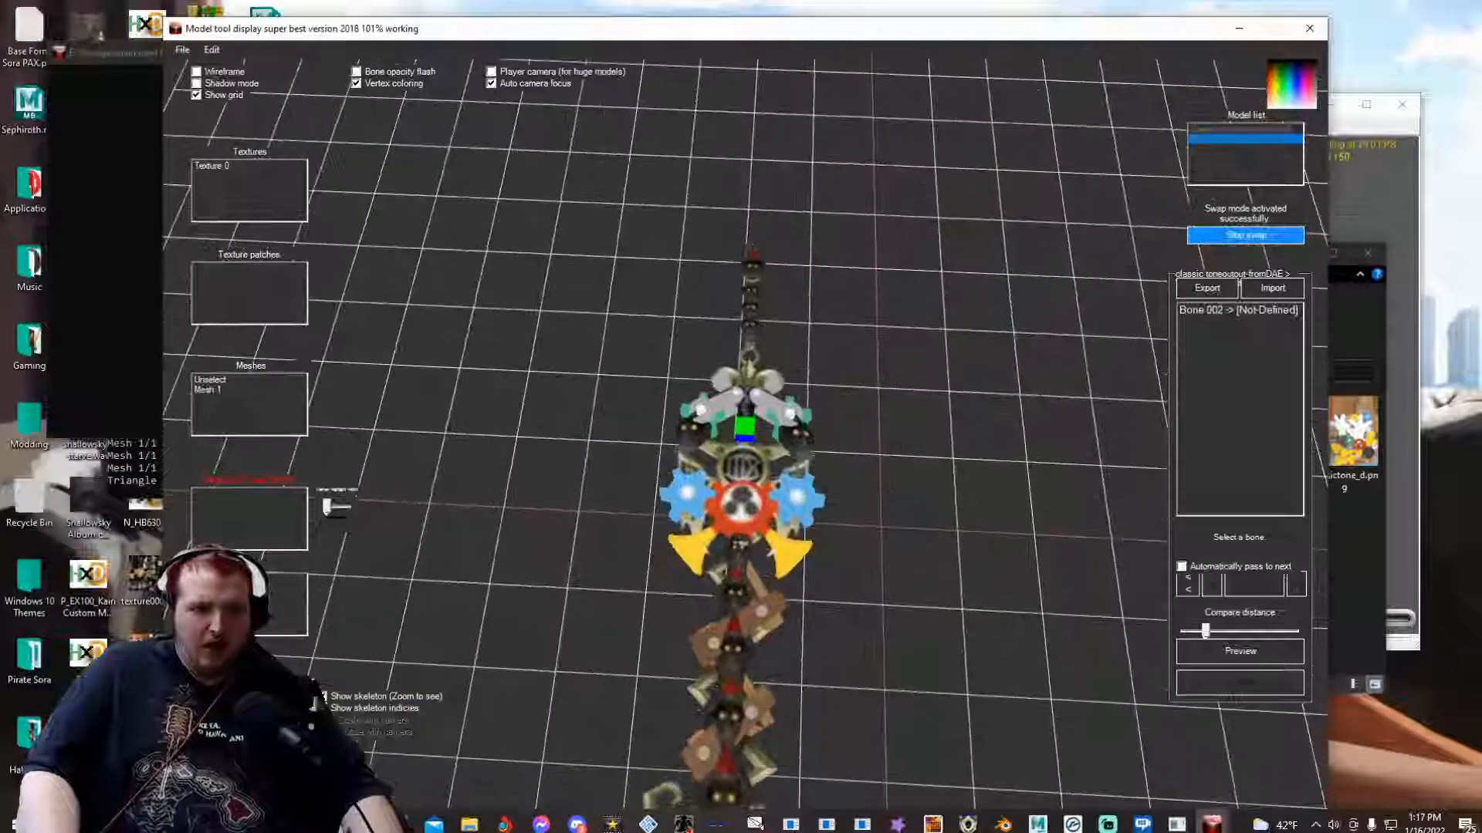
pyautogui.click(1221, 312)
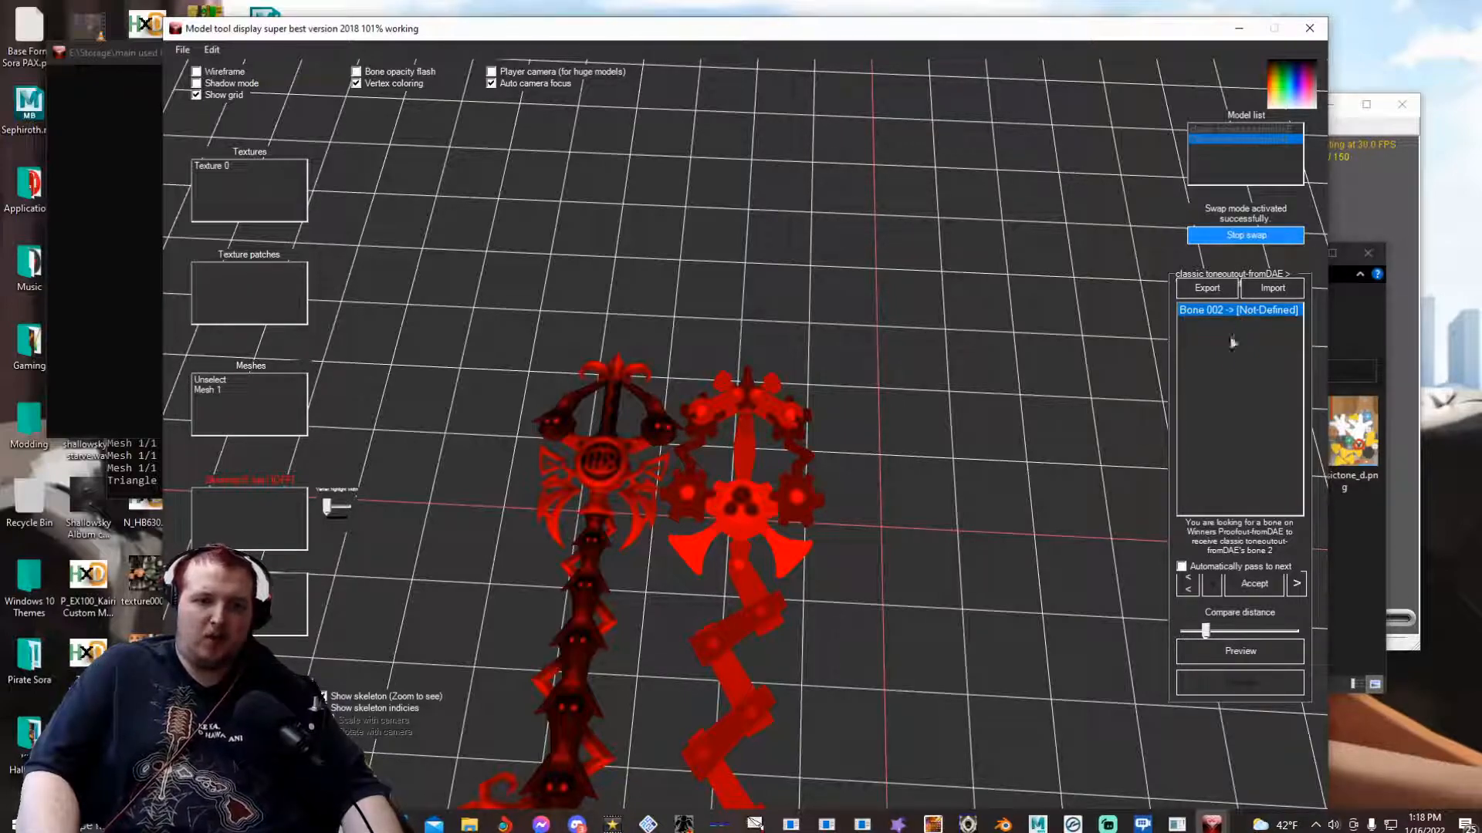
pyautogui.click(1244, 584)
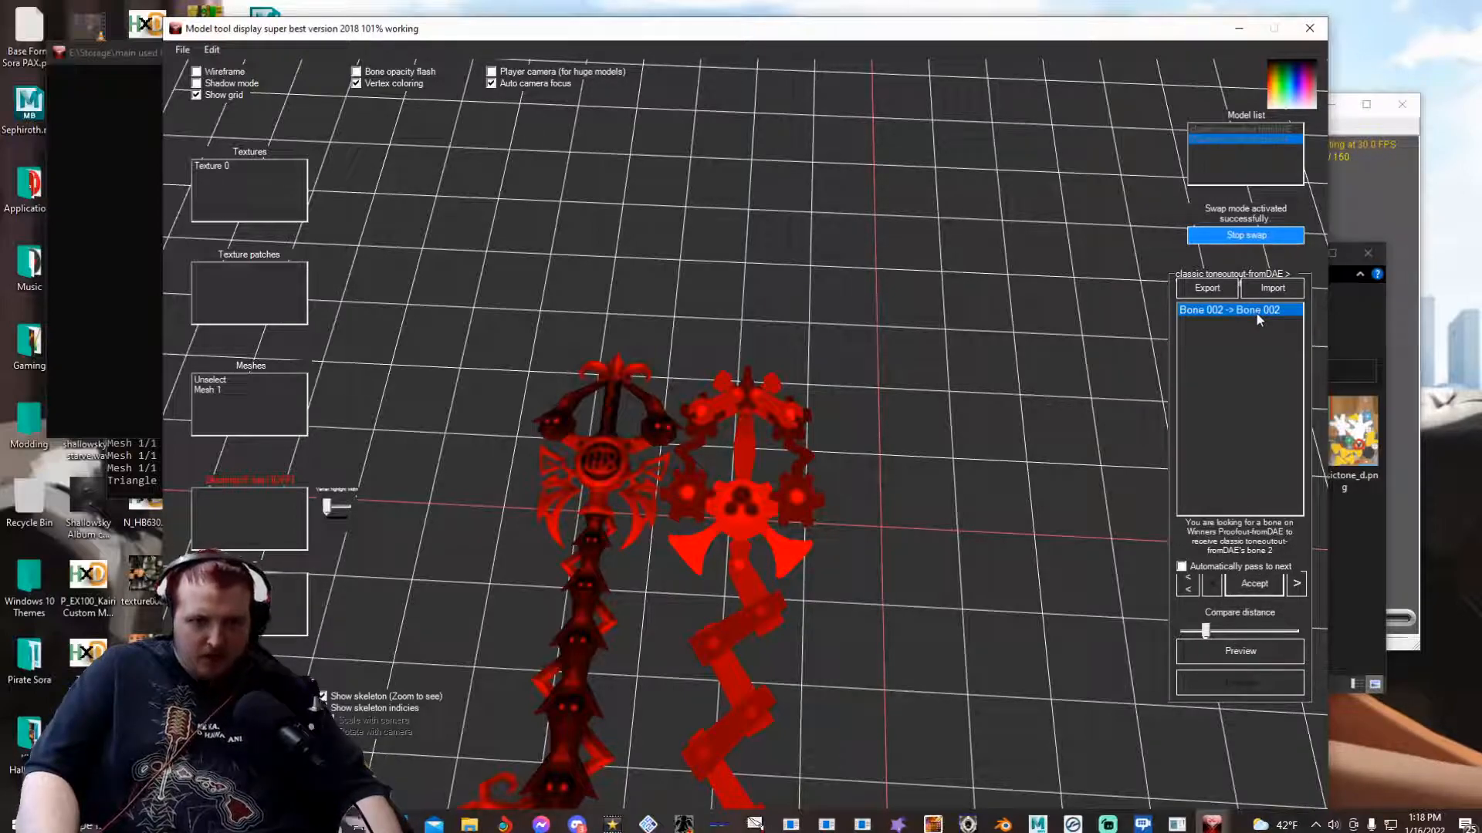
pyautogui.click(1196, 654)
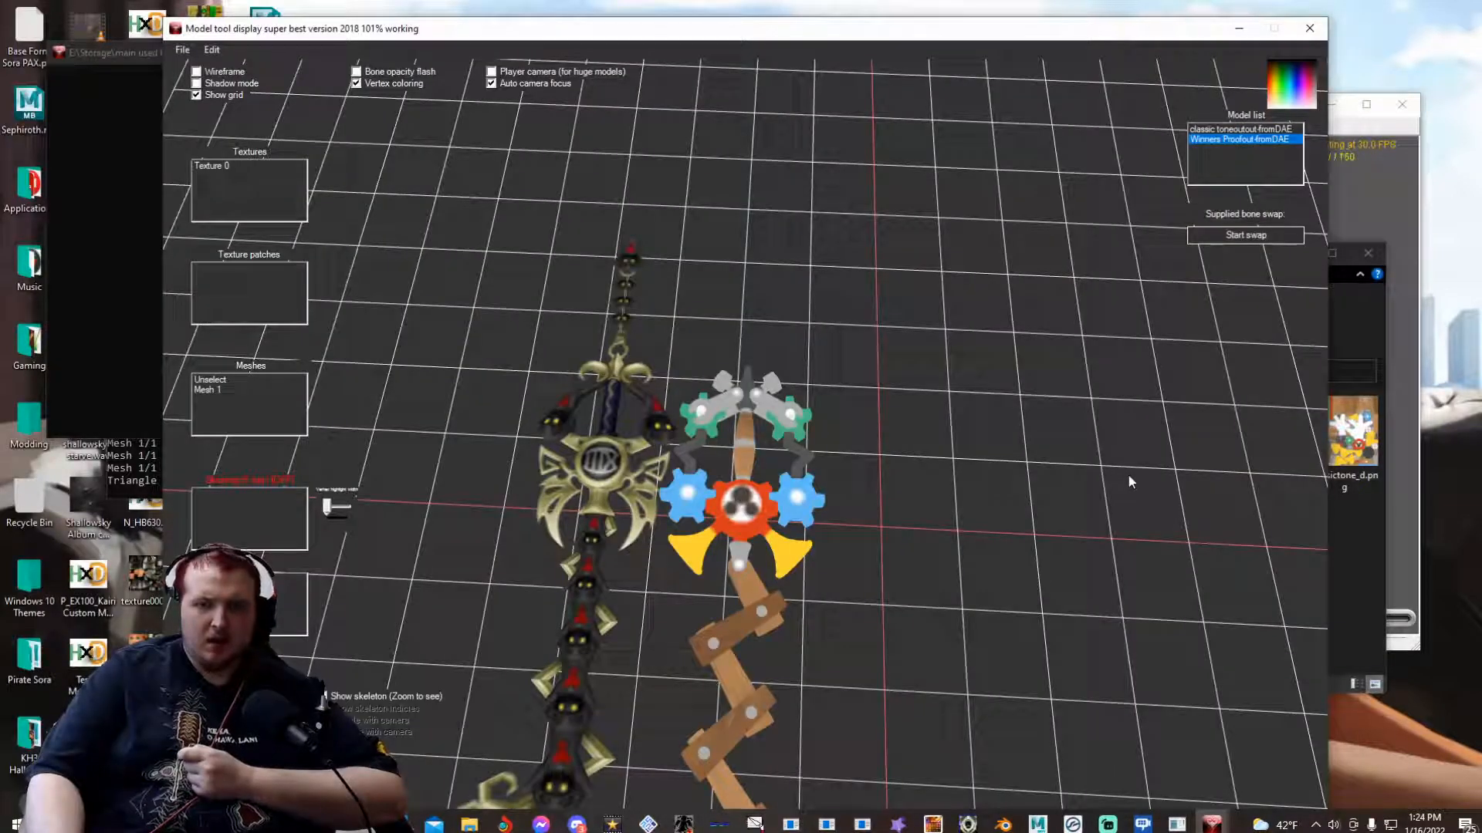
# - Inspect the classic toneoutout-fromDAE model in the viewer and show the export formats available for it
pyautogui.click(1233, 130)
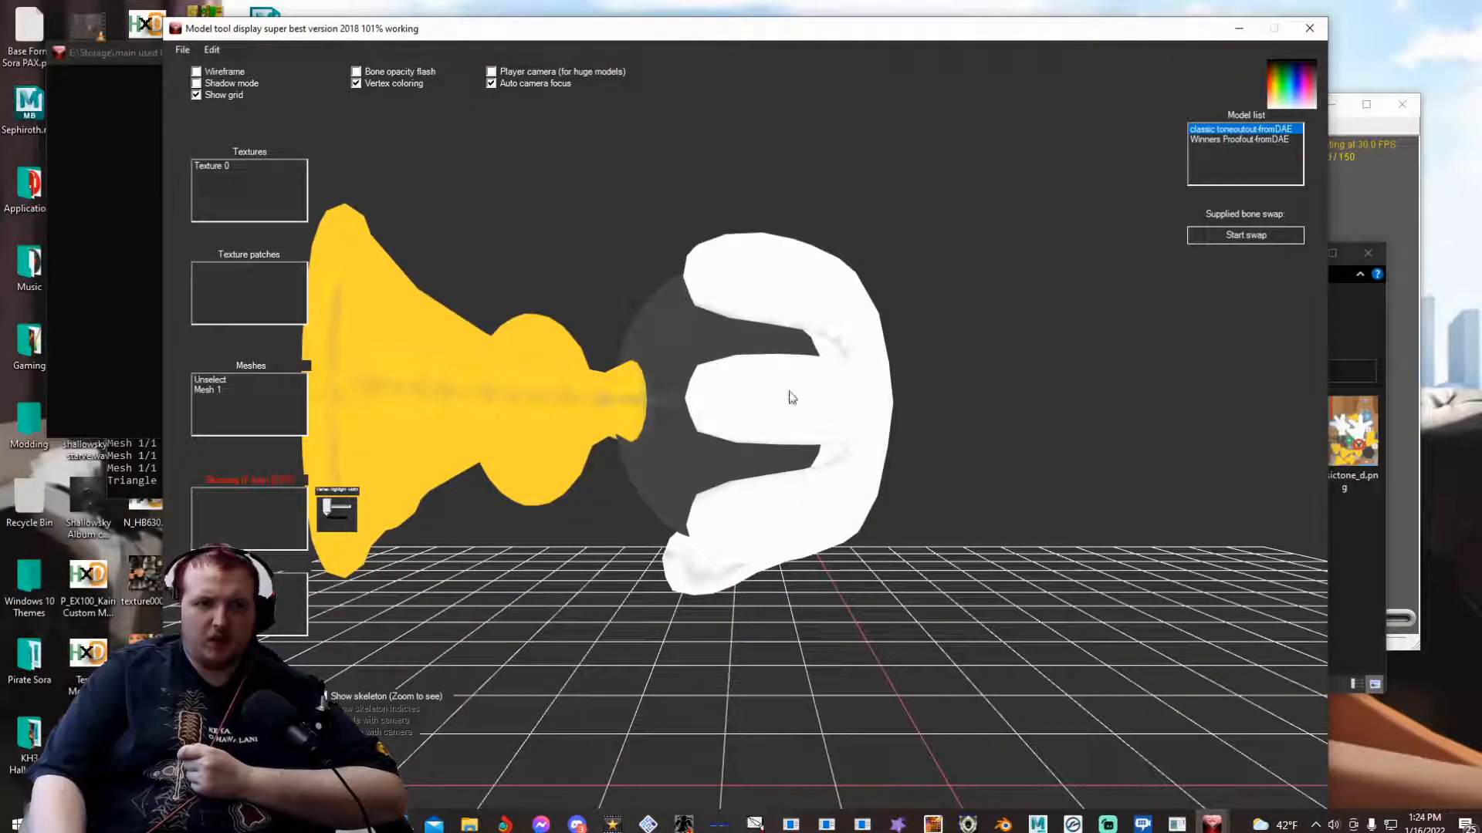
pyautogui.scroll(-5, 718, 447)
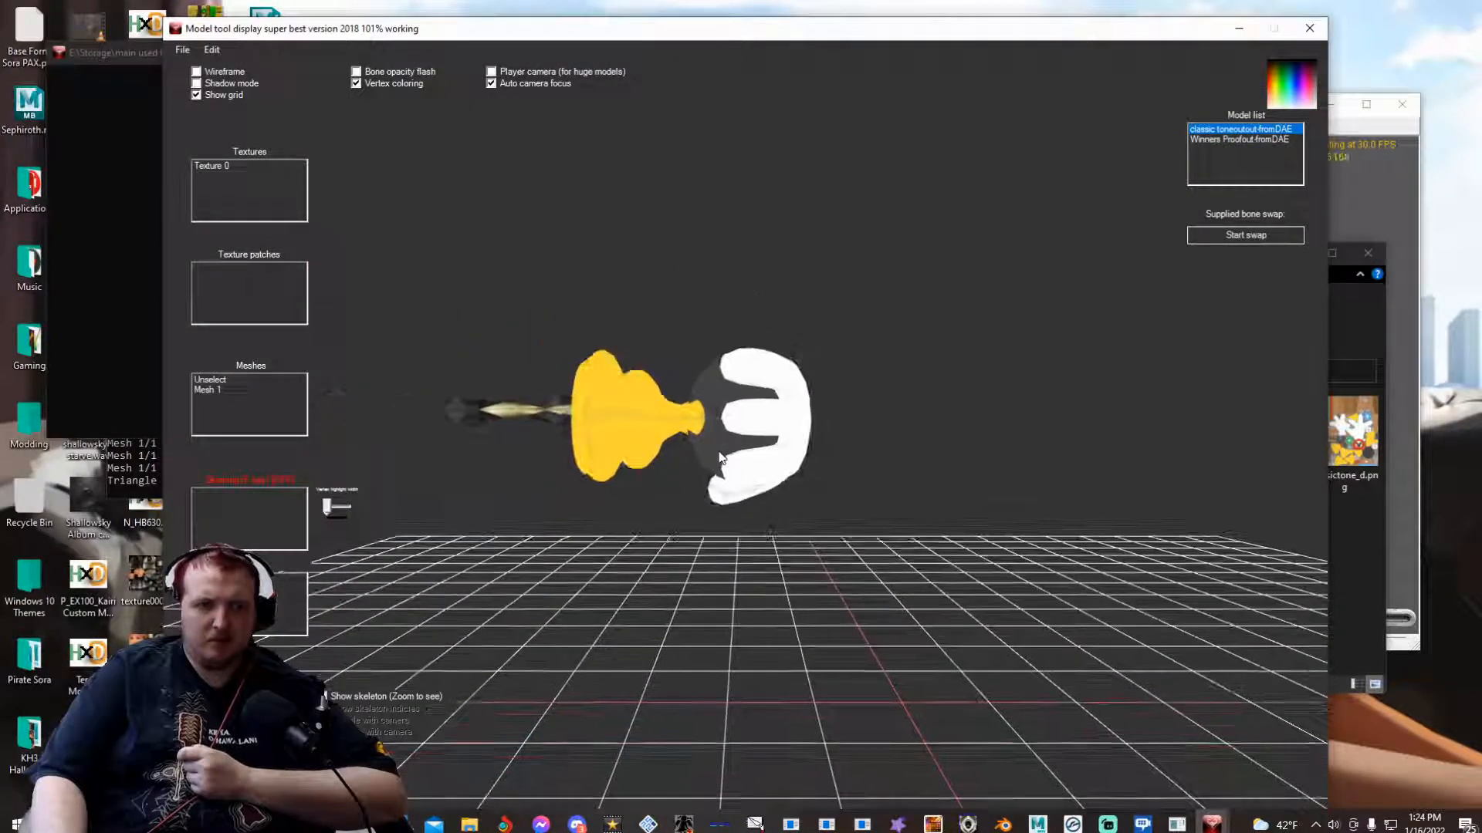
pyautogui.click(180, 51)
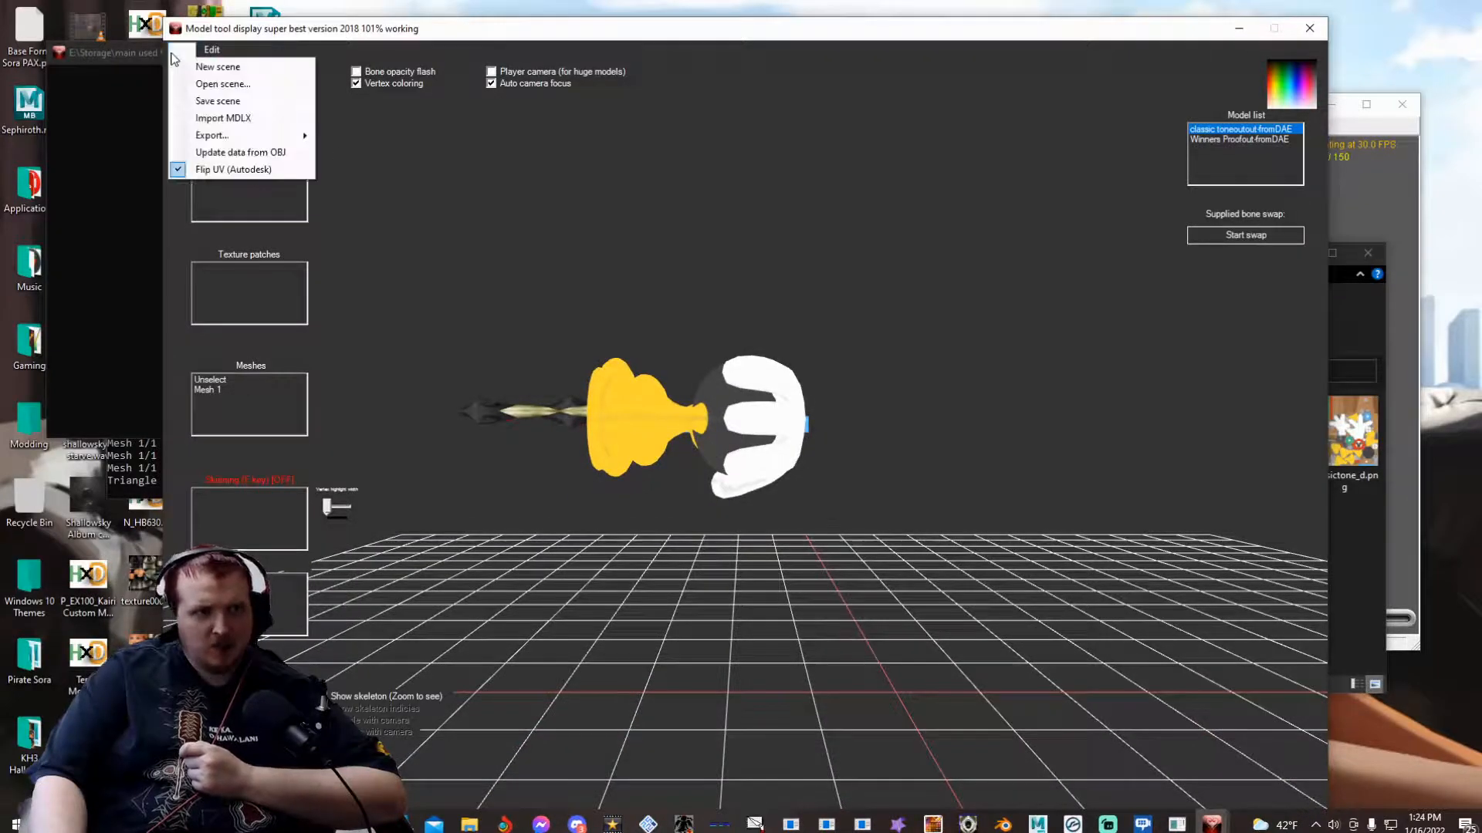
pyautogui.moveTo(185, 141)
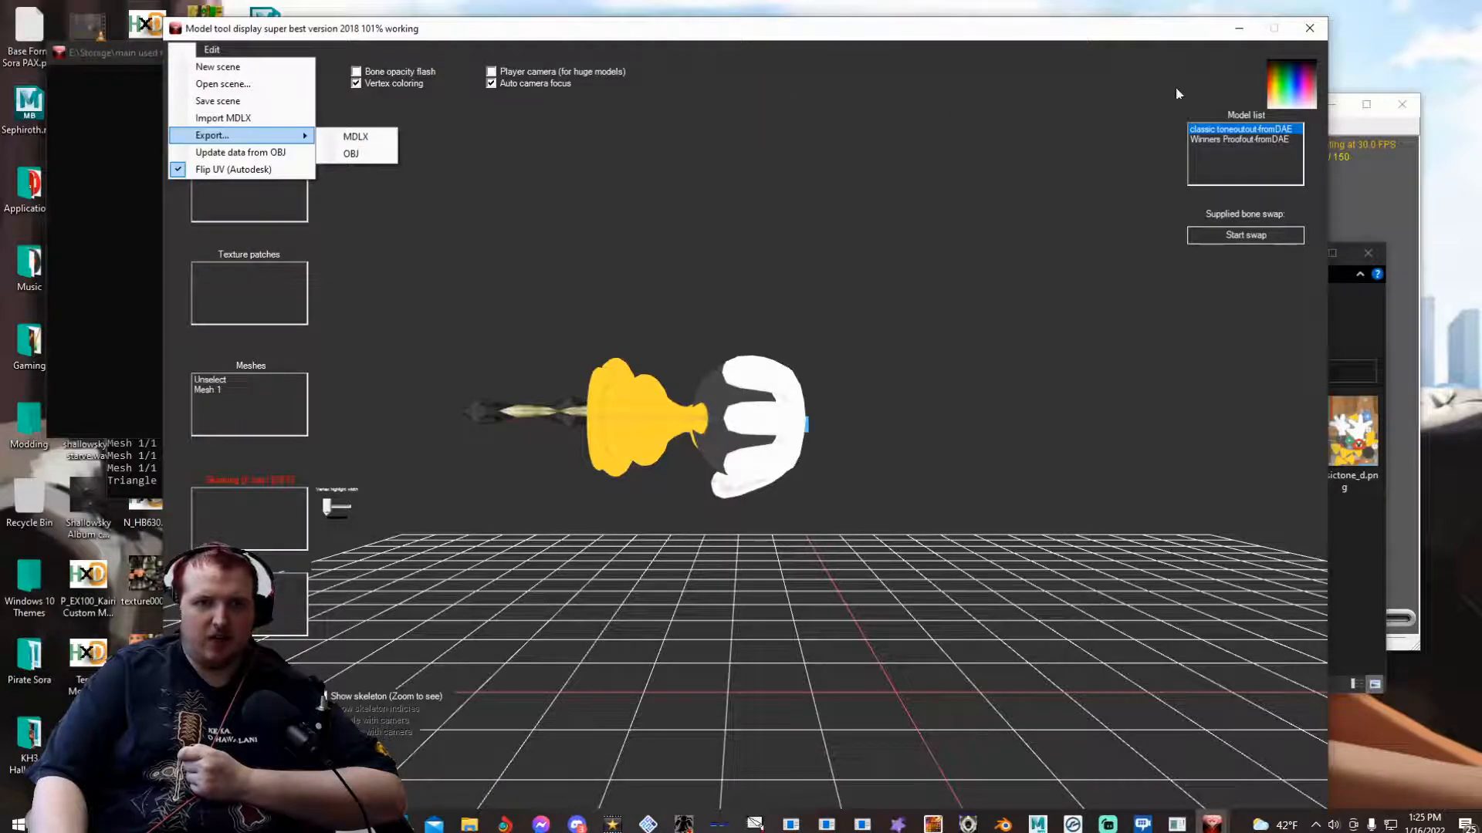
# - Close the model viewer, Noesis, Srk MDLX Builder and the Classic Tone folder window
pyautogui.click(1308, 37)
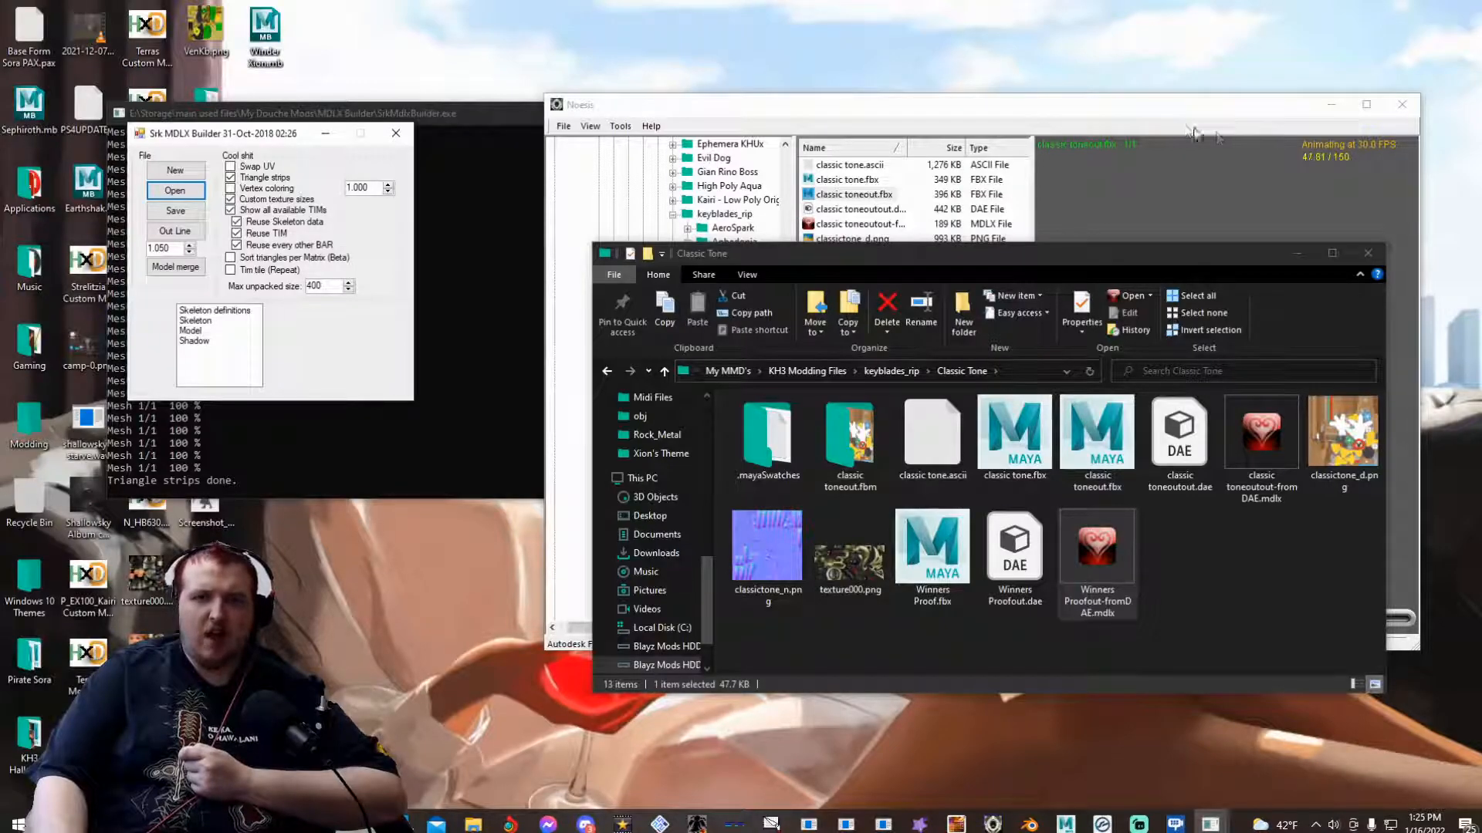
pyautogui.click(1403, 106)
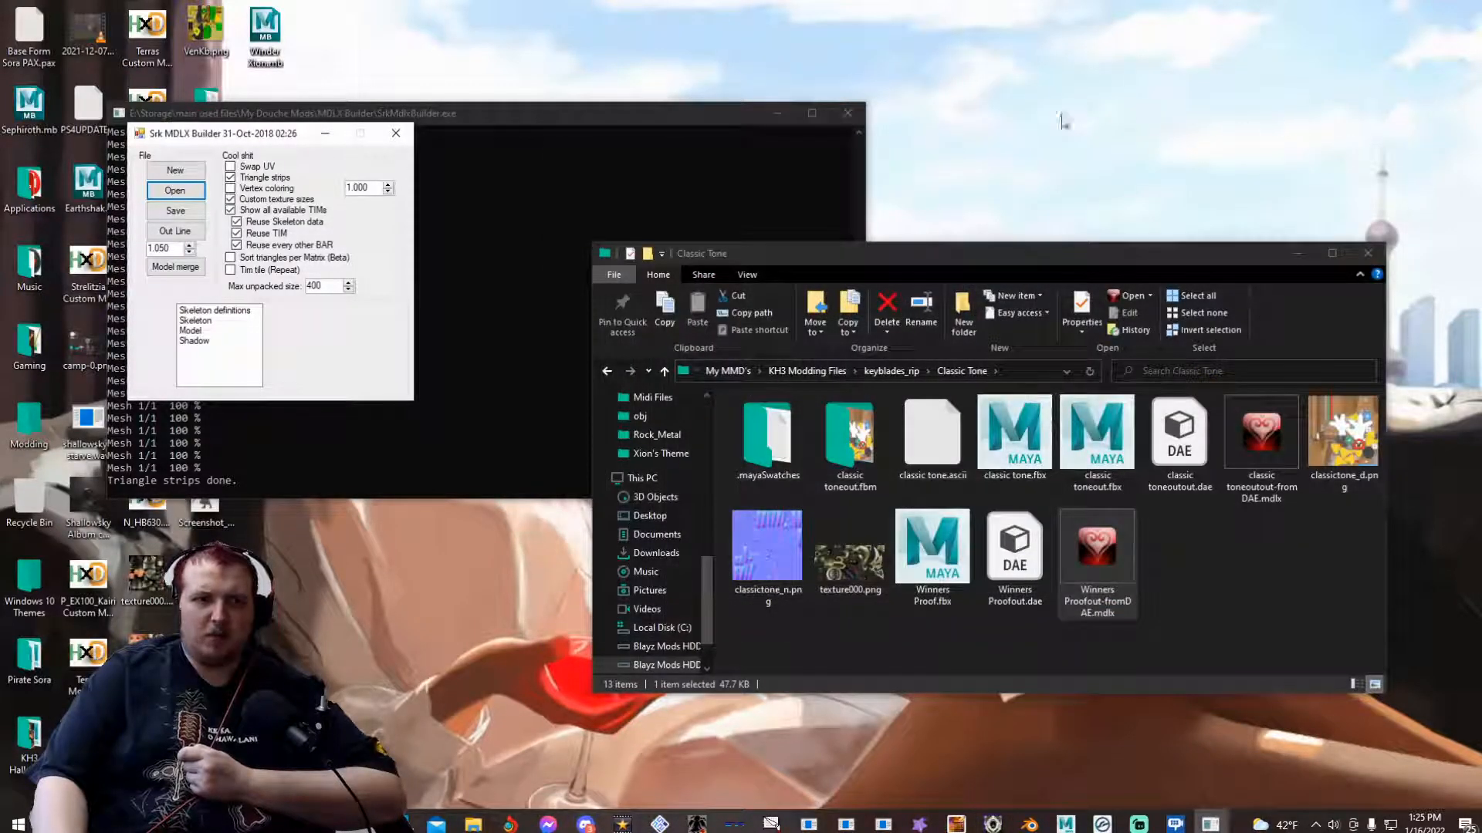
pyautogui.click(852, 114)
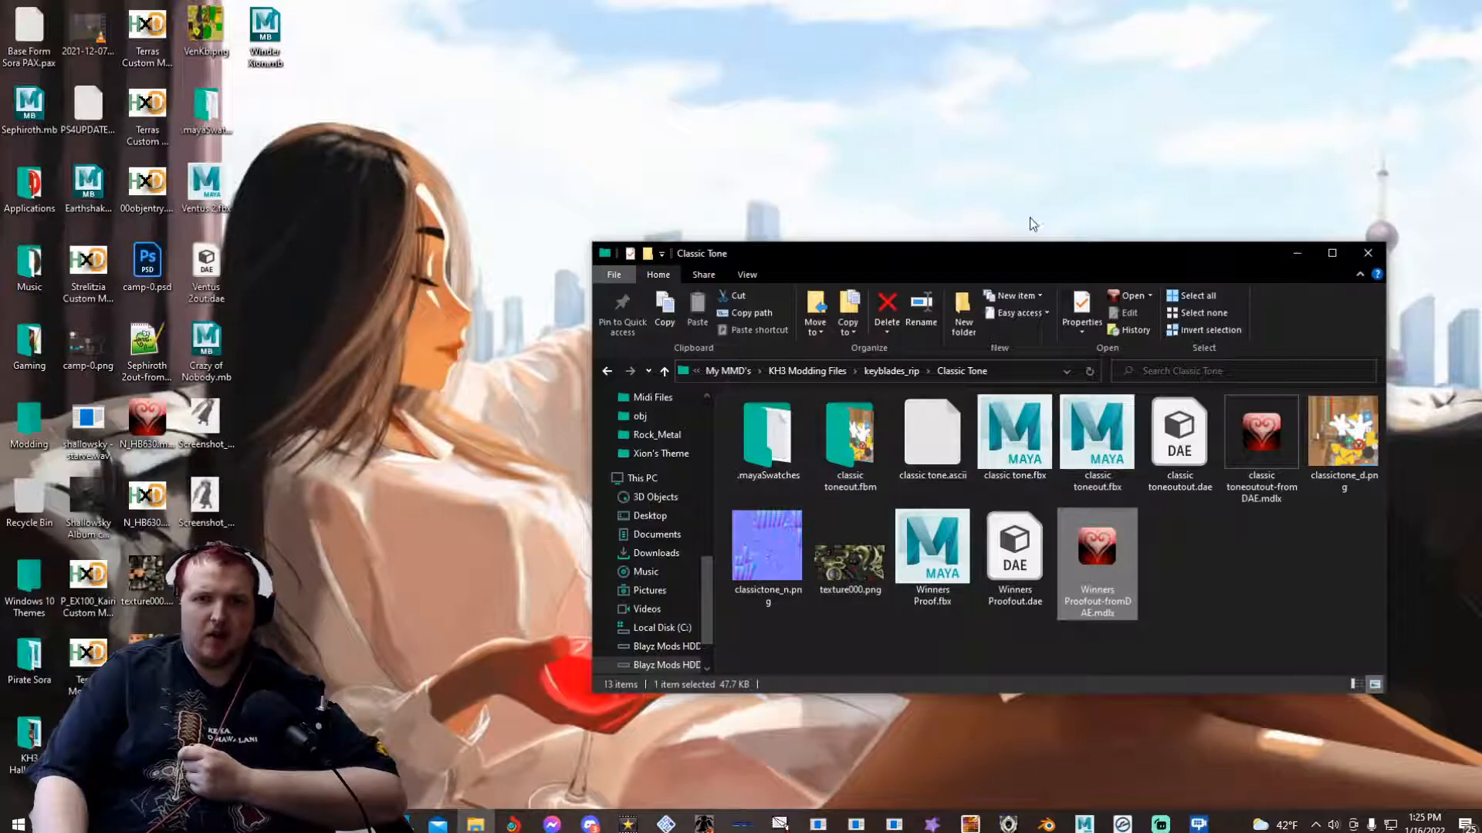
pyautogui.click(1366, 255)
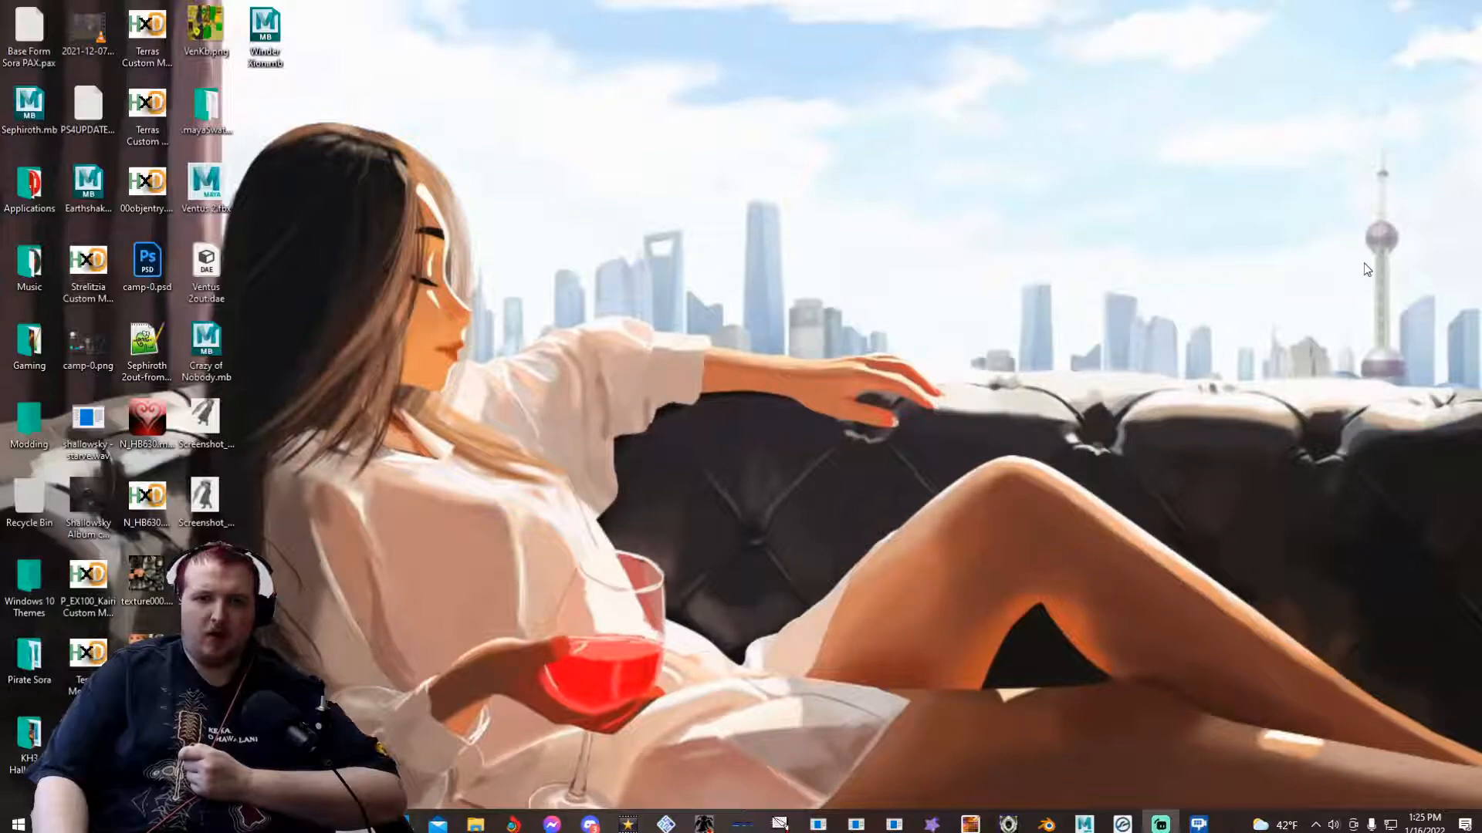